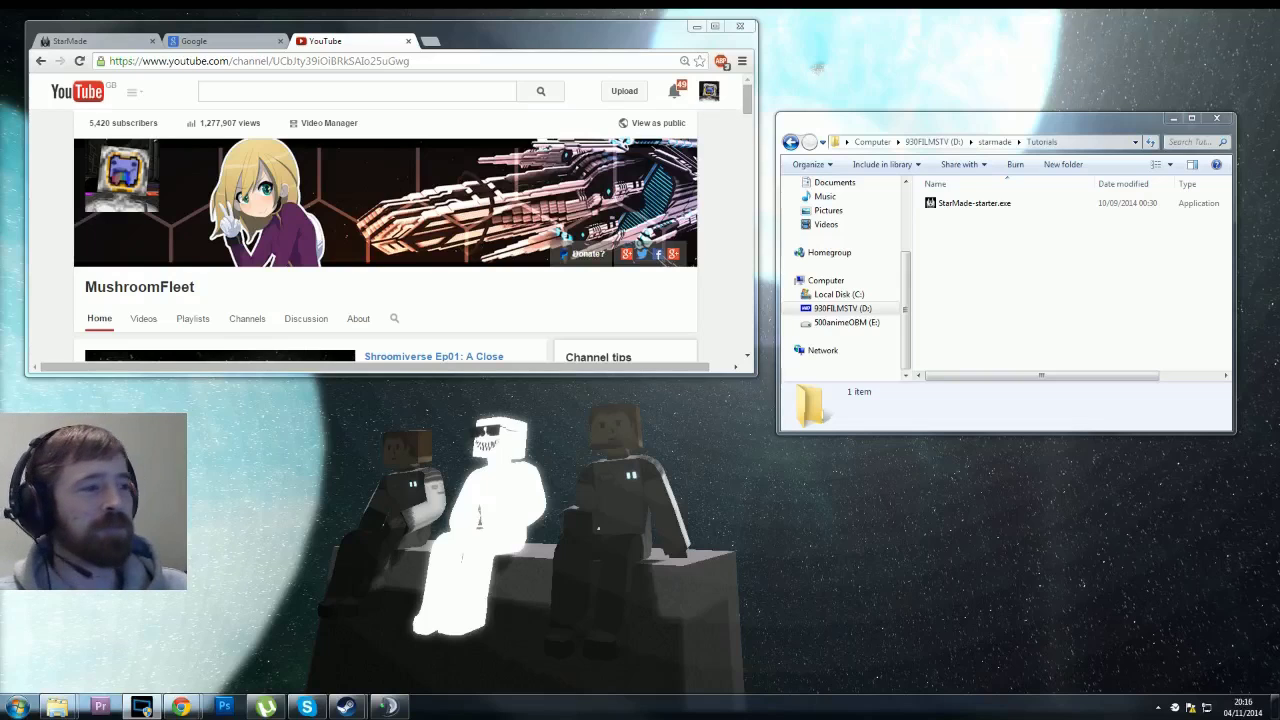
- Switch from the YouTube channel page to the Google UK homepage tab
{"action": "left_click", "coordinate": [227, 42]}
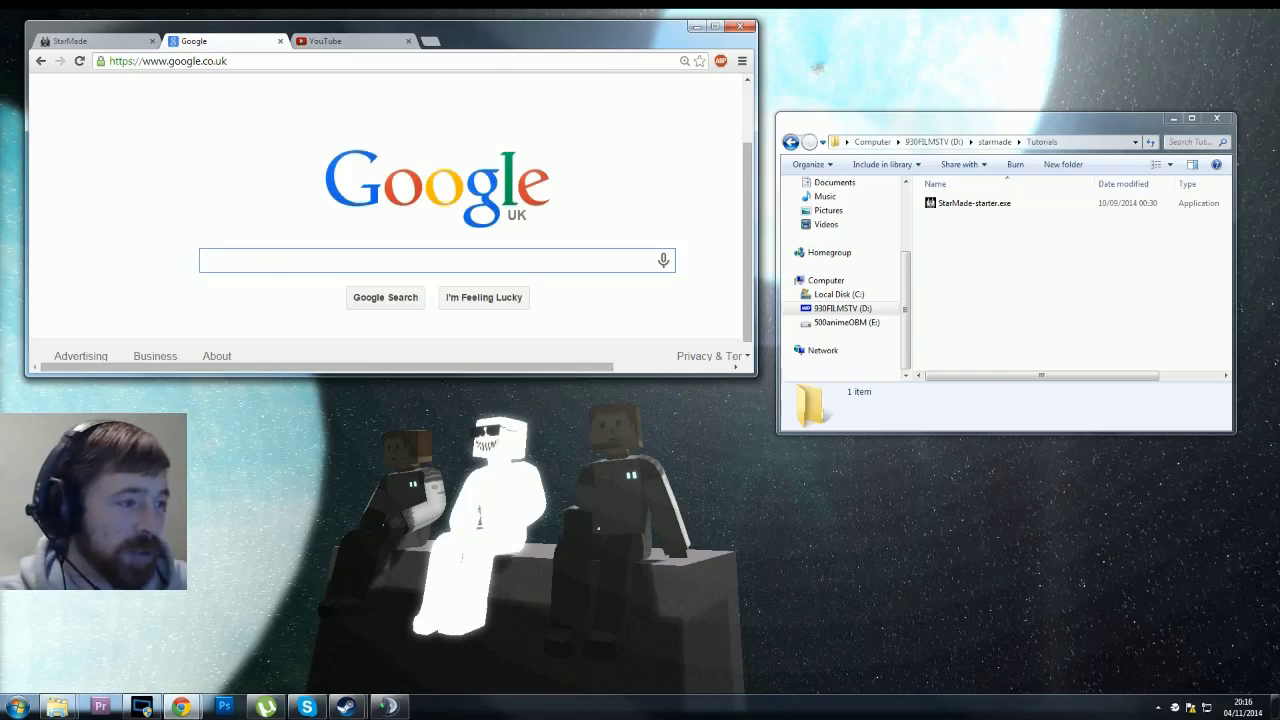
- Search Google for 'starmade' and open star-made.org's Downloads page in an enlarged browser window
{"action": "type", "text": "starmade"}
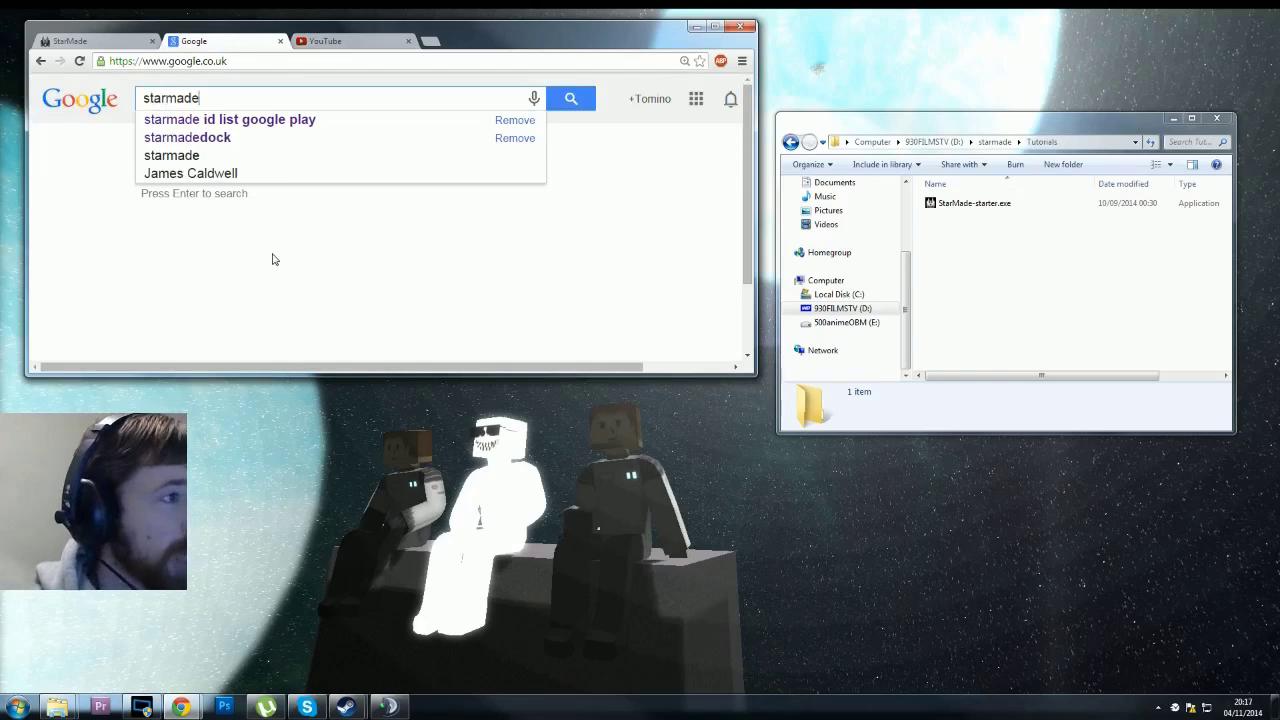
{"action": "key", "text": "Return"}
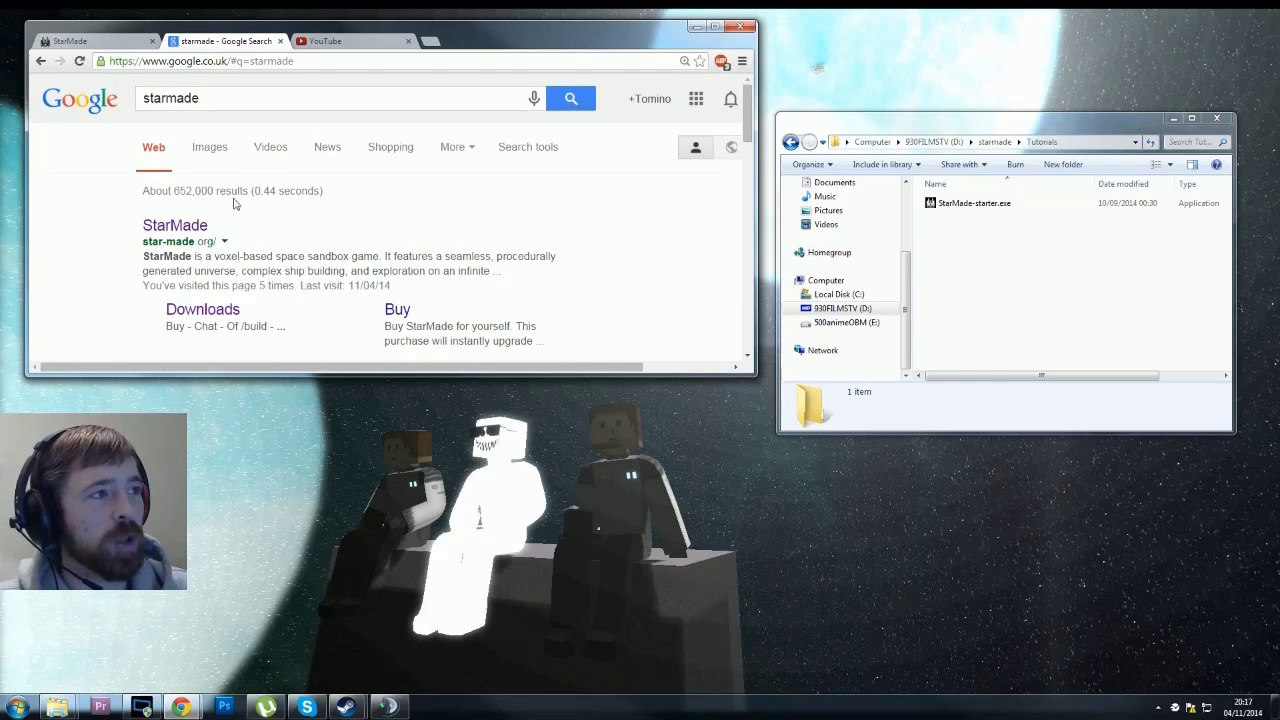
{"action": "left_click", "coordinate": [104, 45]}
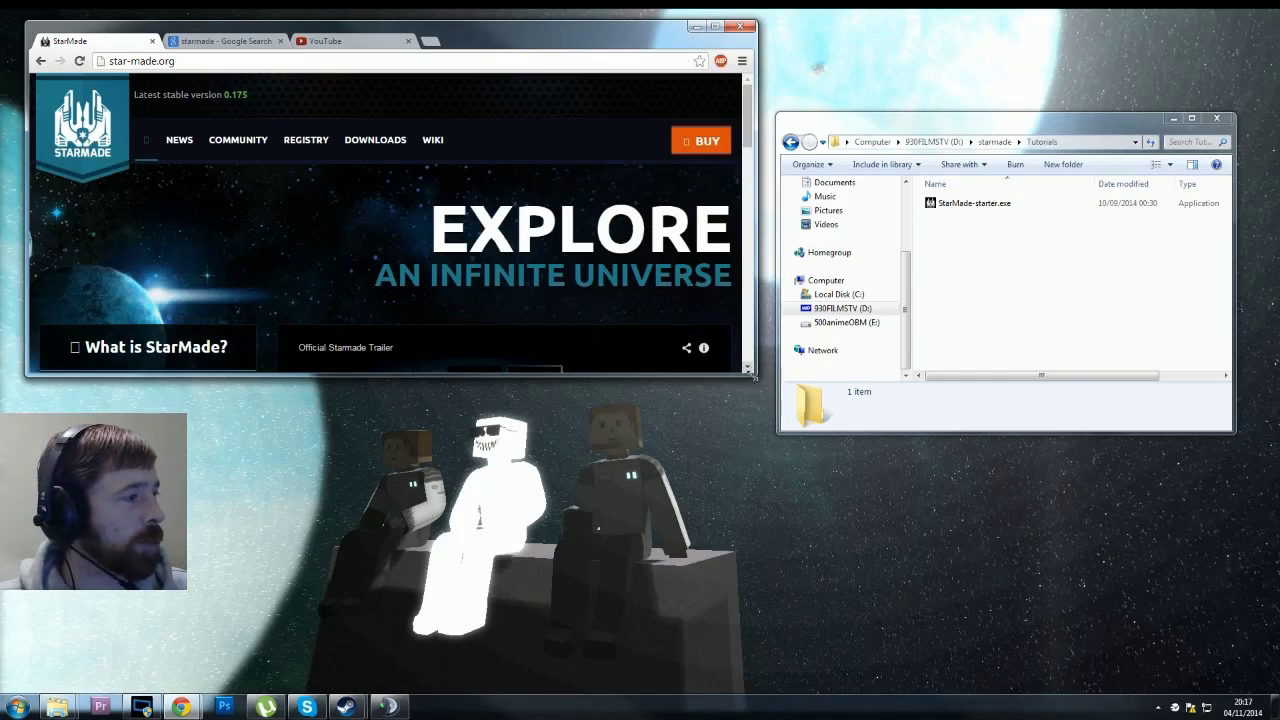
{"action": "left_click_drag", "start_coordinate": [757, 374], "coordinate": [1080, 680]}
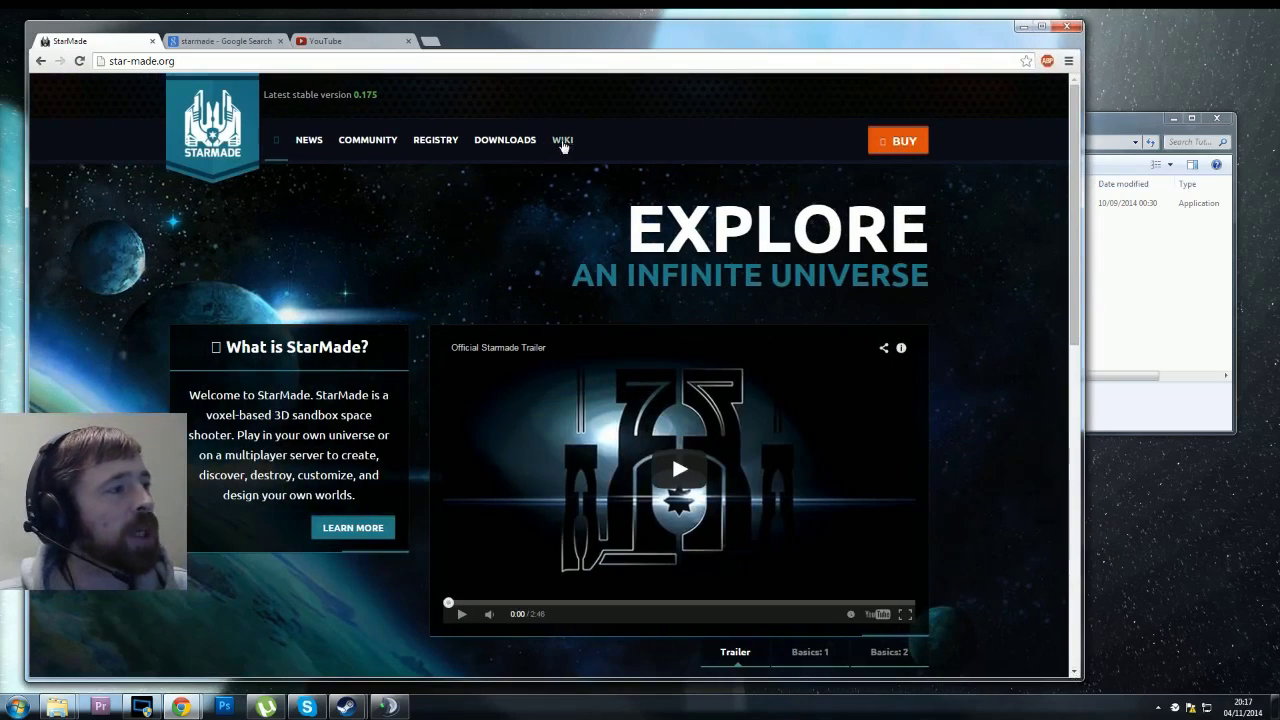
{"action": "left_click", "coordinate": [503, 141]}
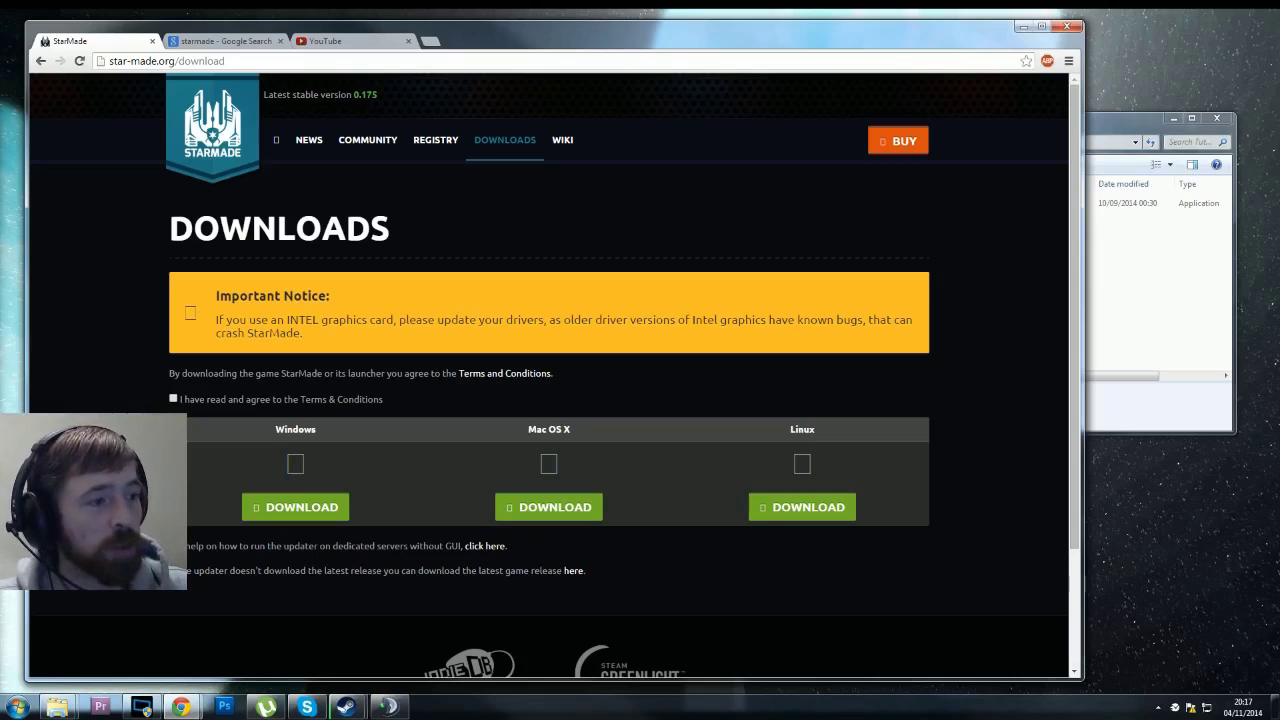
- Accept the terms, download the Windows StarMade-starter.exe and run it to open Launcher v14
{"action": "left_click", "coordinate": [173, 399]}
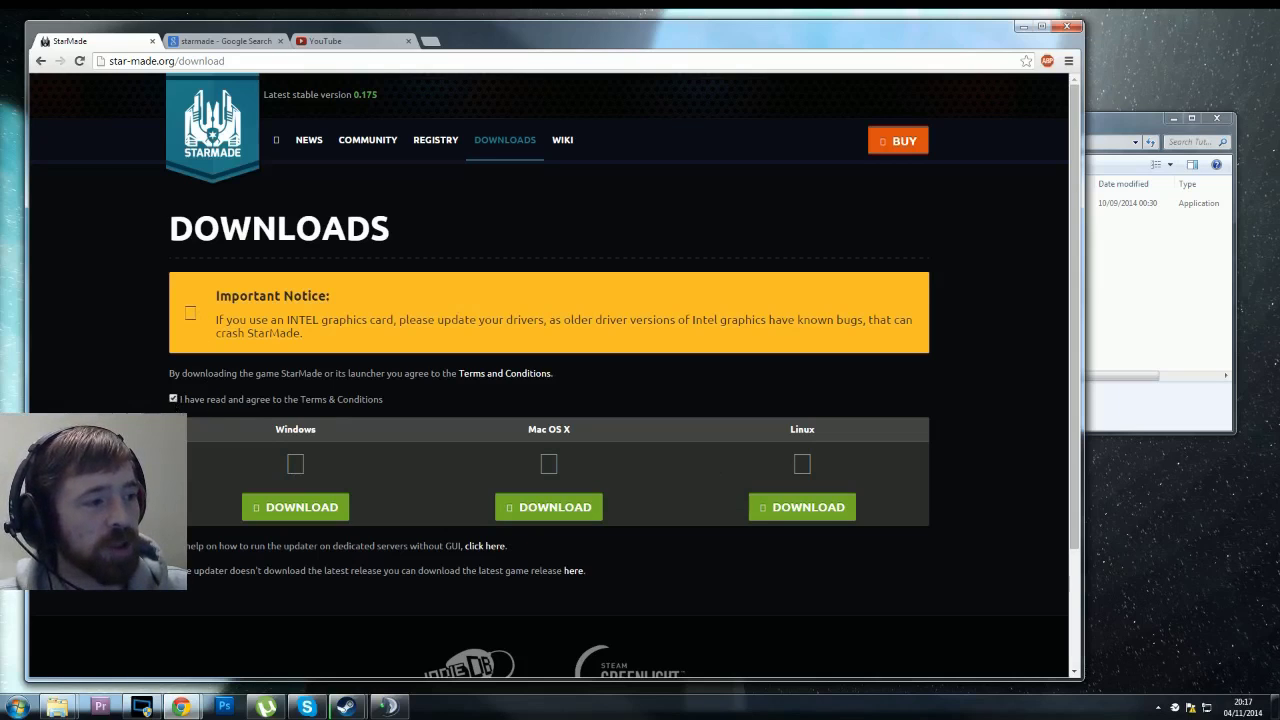
{"action": "left_click", "coordinate": [316, 509]}
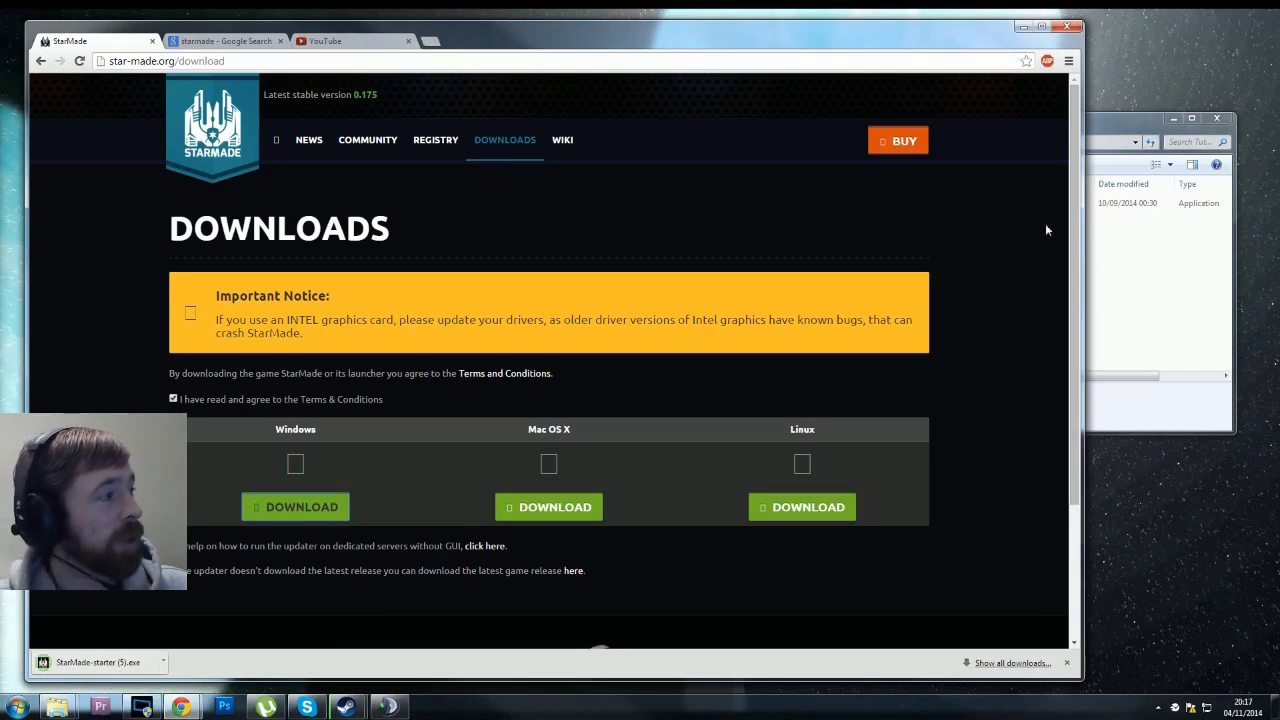
{"action": "left_click", "coordinate": [1122, 279]}
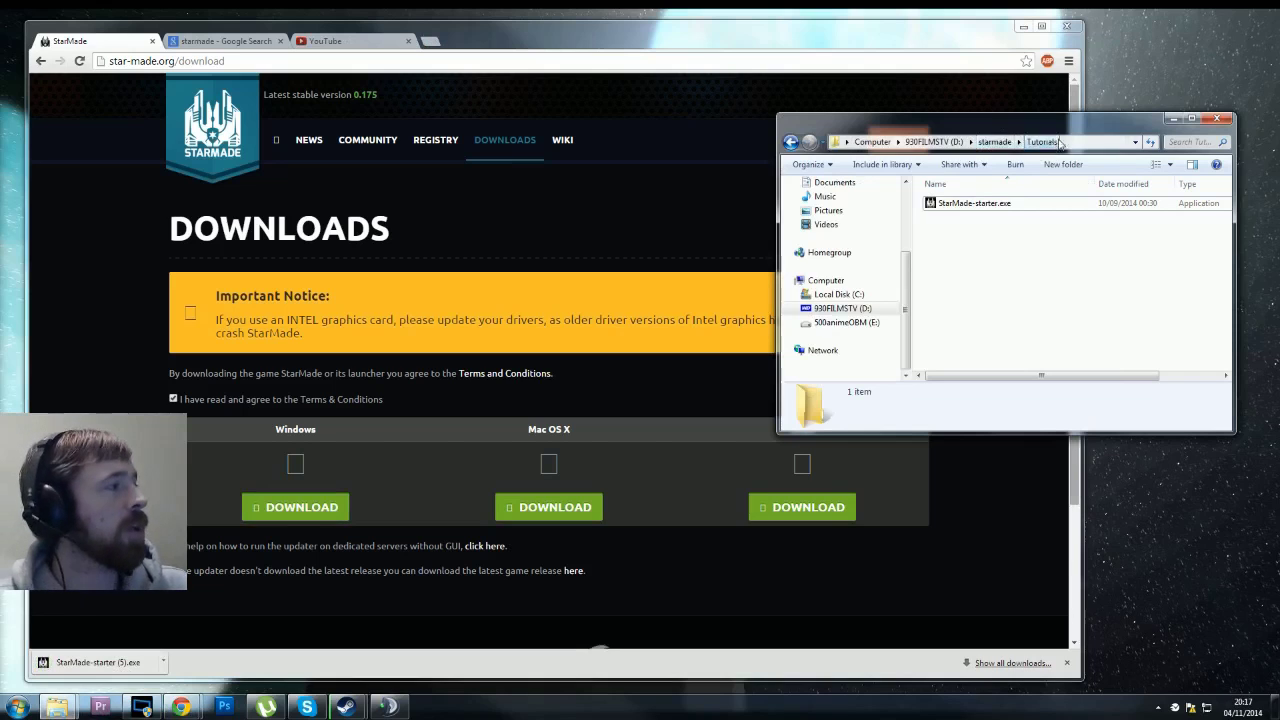
{"action": "left_click", "coordinate": [930, 204]}
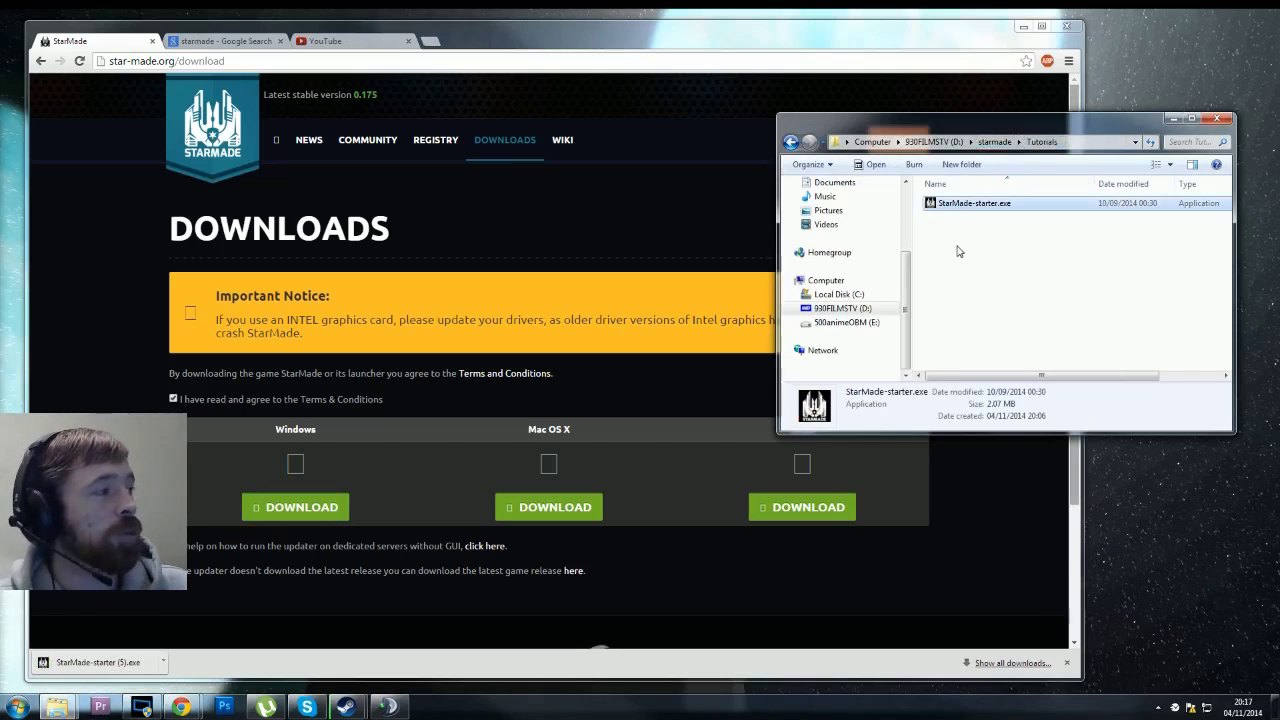
{"action": "double_click", "coordinate": [930, 203]}
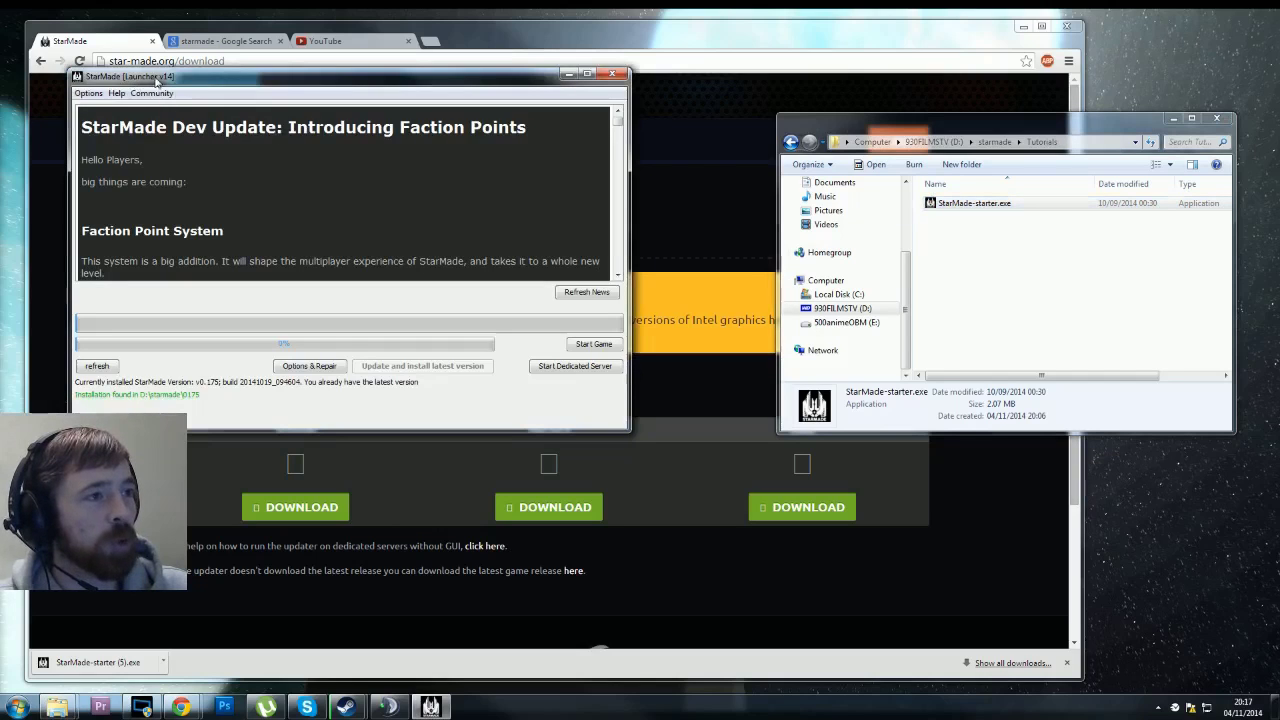
- Open the launcher's Options menu to reach Memory Settings
{"action": "left_click", "coordinate": [89, 94]}
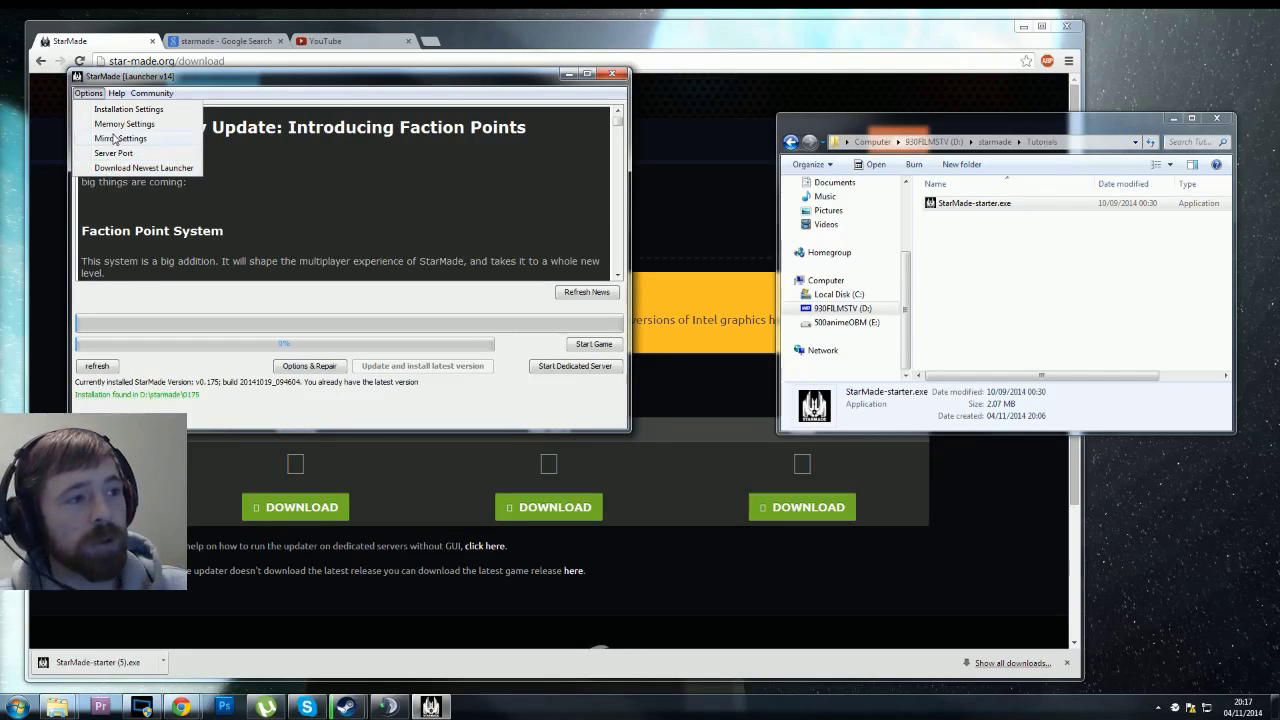
{"action": "mouse_move", "coordinate": [117, 93]}
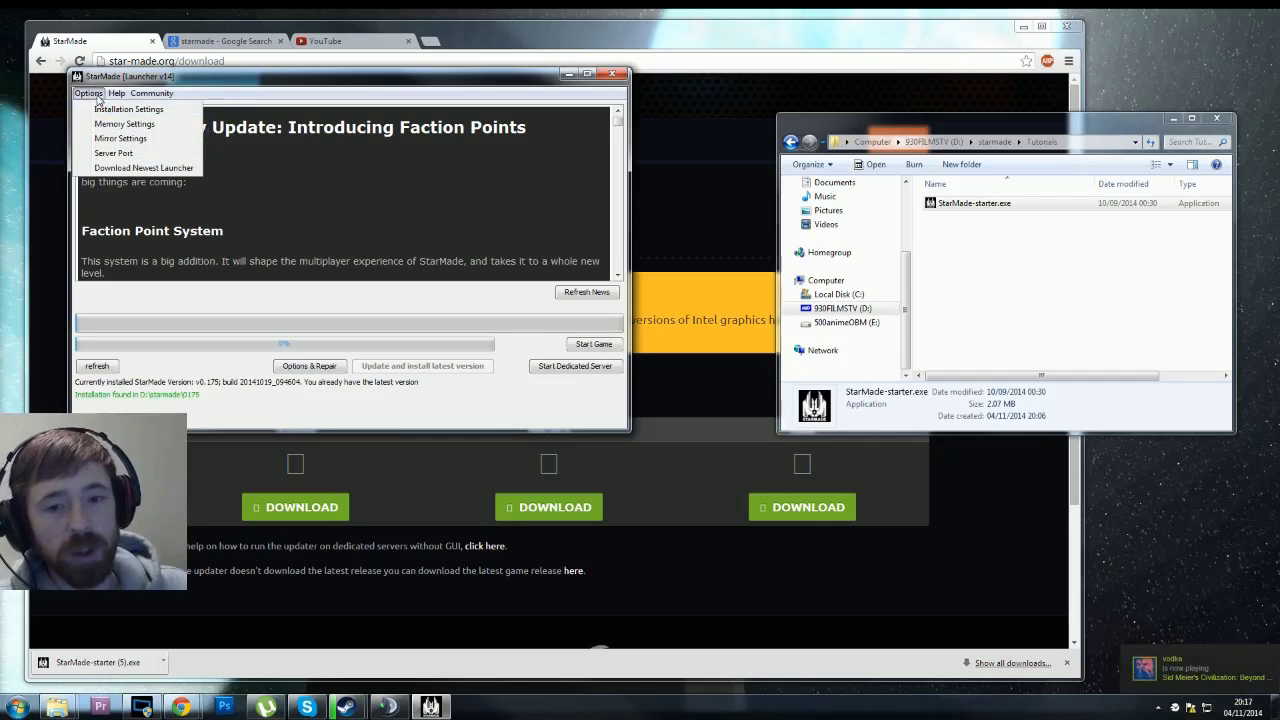
- Open Memory Settings, centre the dialog and review client values 4096, 1024 and 256 unchanged
{"action": "left_click", "coordinate": [112, 124]}
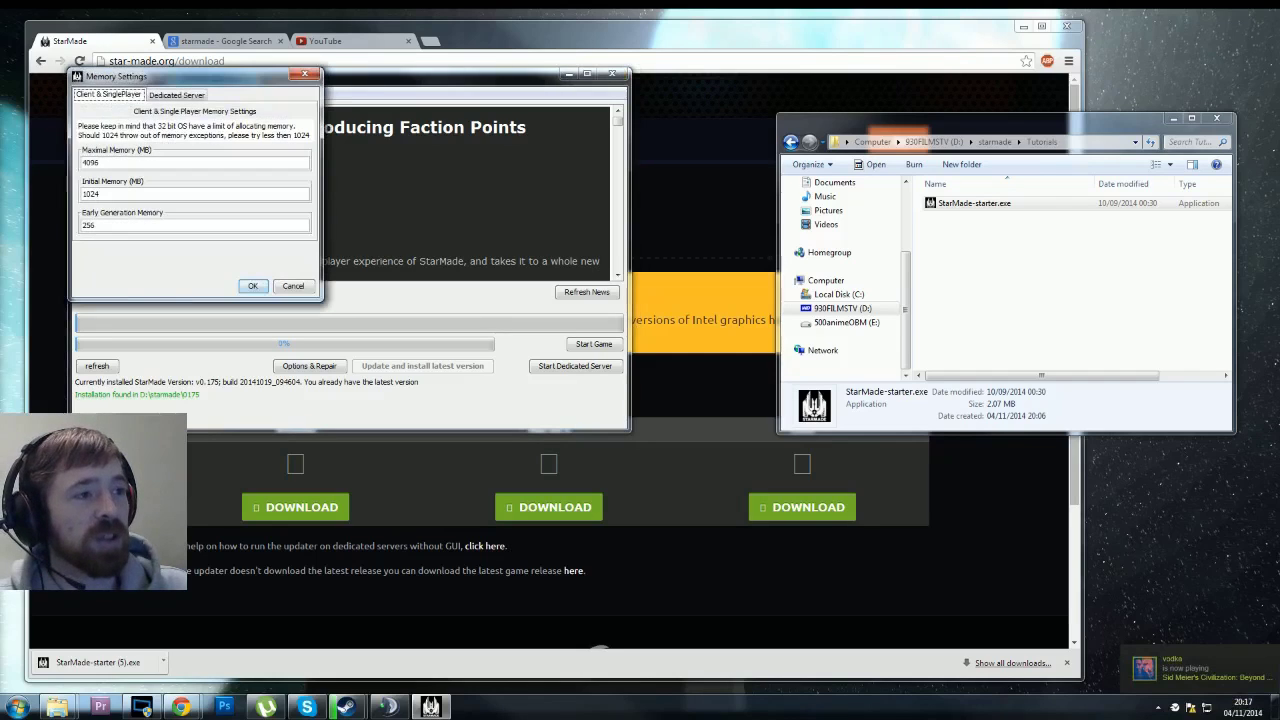
{"action": "left_click_drag", "start_coordinate": [220, 84], "coordinate": [388, 148]}
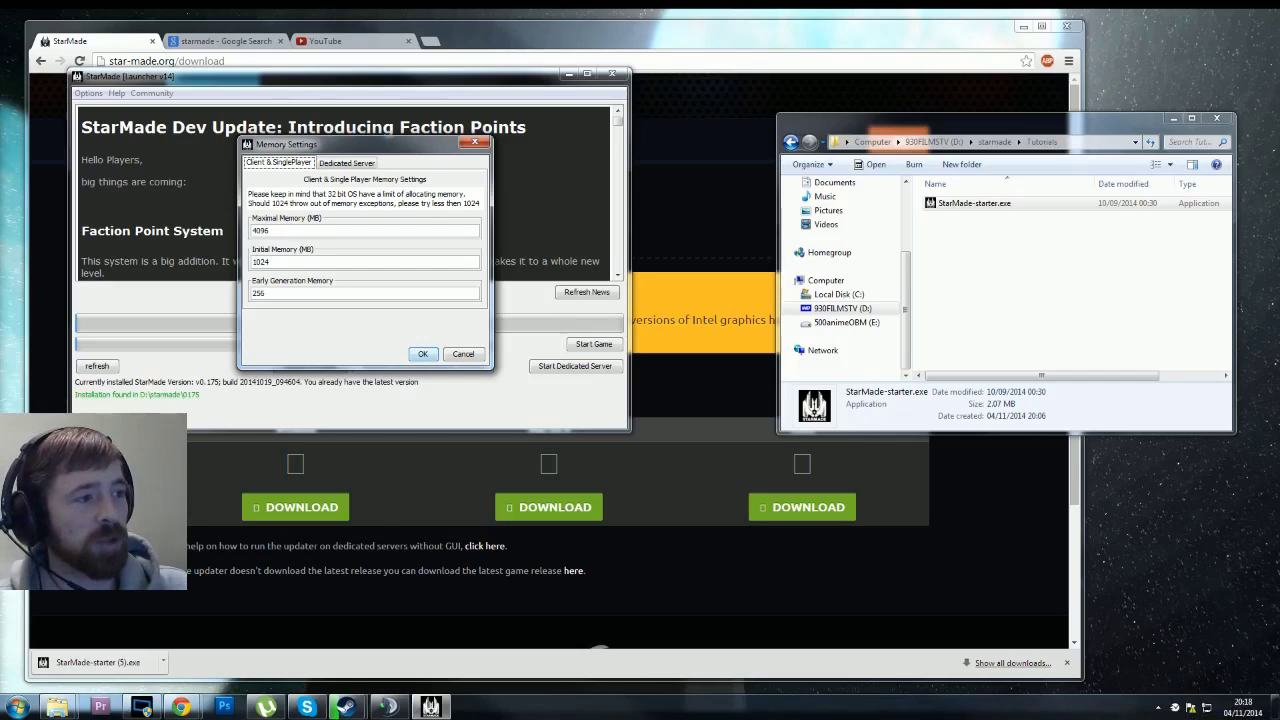
{"action": "double_click", "coordinate": [262, 231]}
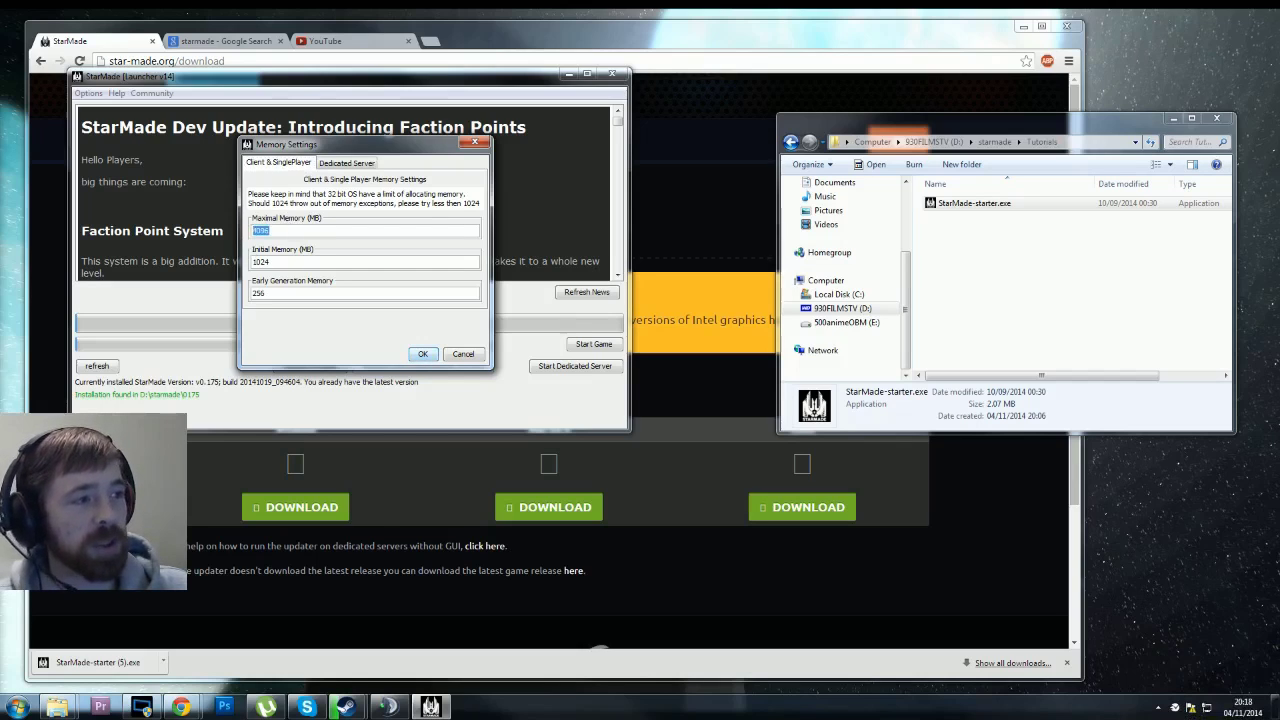
{"action": "key", "text": "Right"}
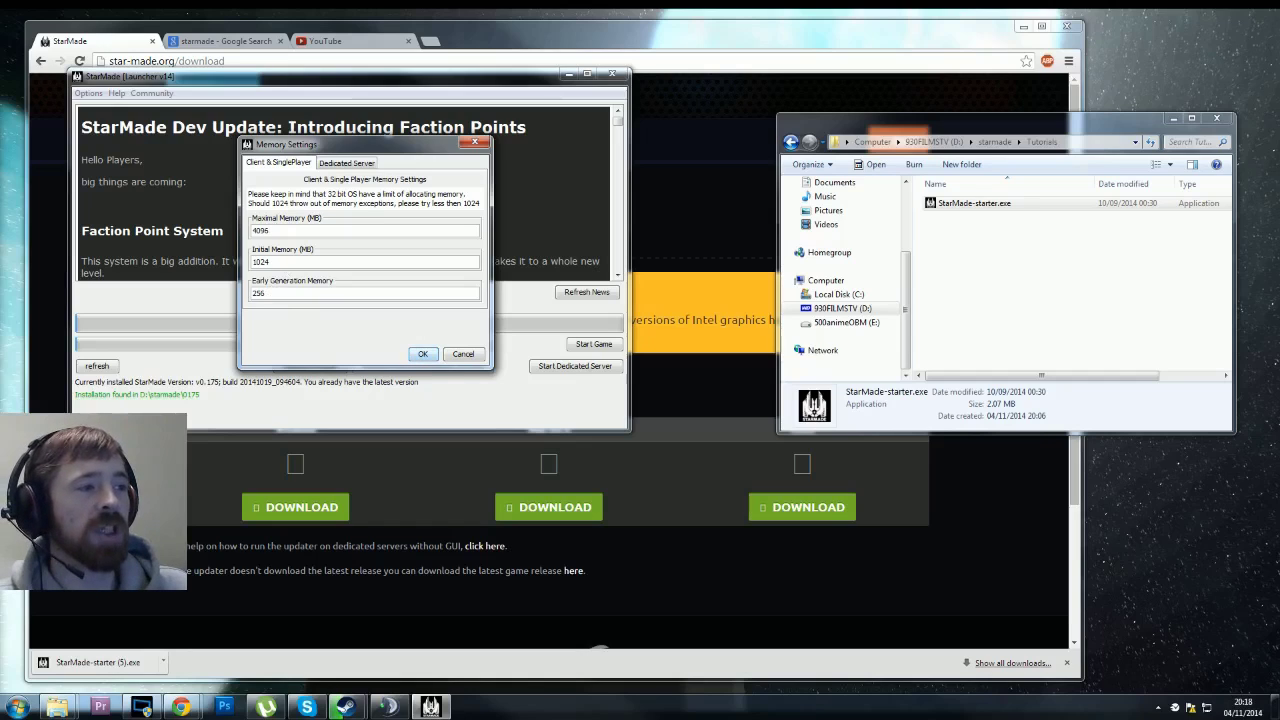
{"action": "left_click_drag", "start_coordinate": [268, 230], "coordinate": [248, 232]}
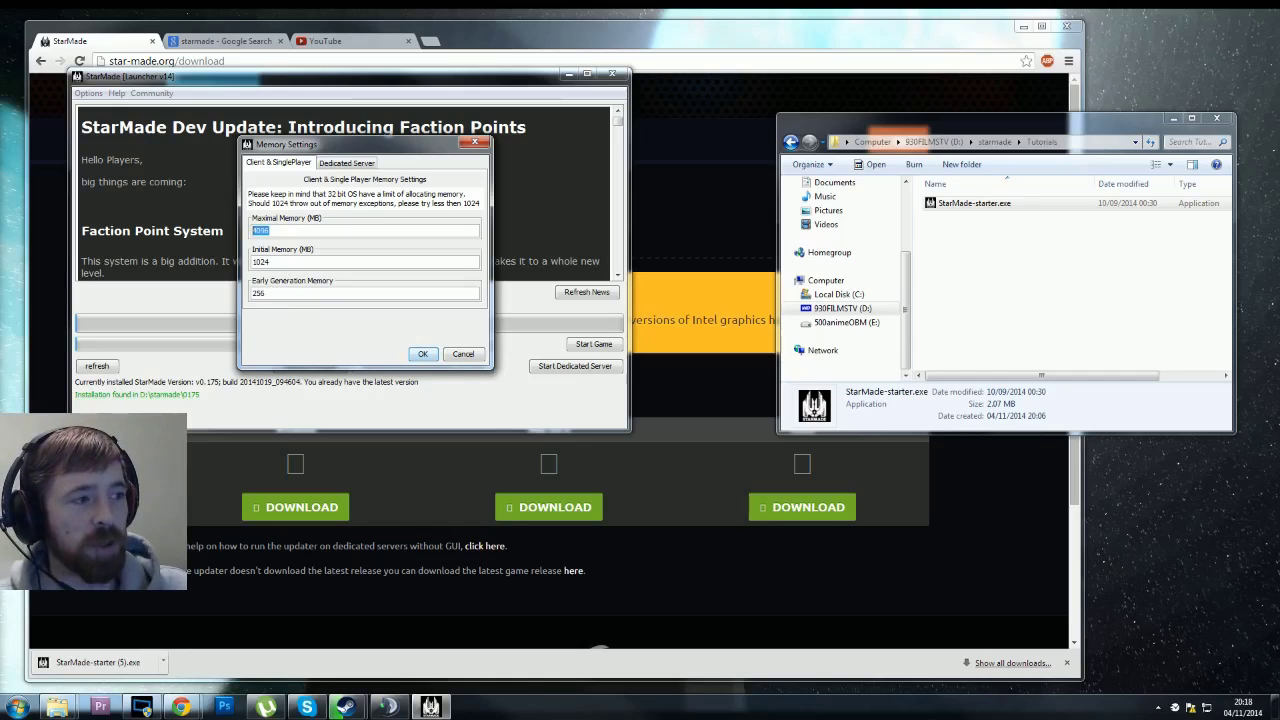
{"action": "left_click", "coordinate": [249, 231]}
{"action": "double_click", "coordinate": [260, 261]}
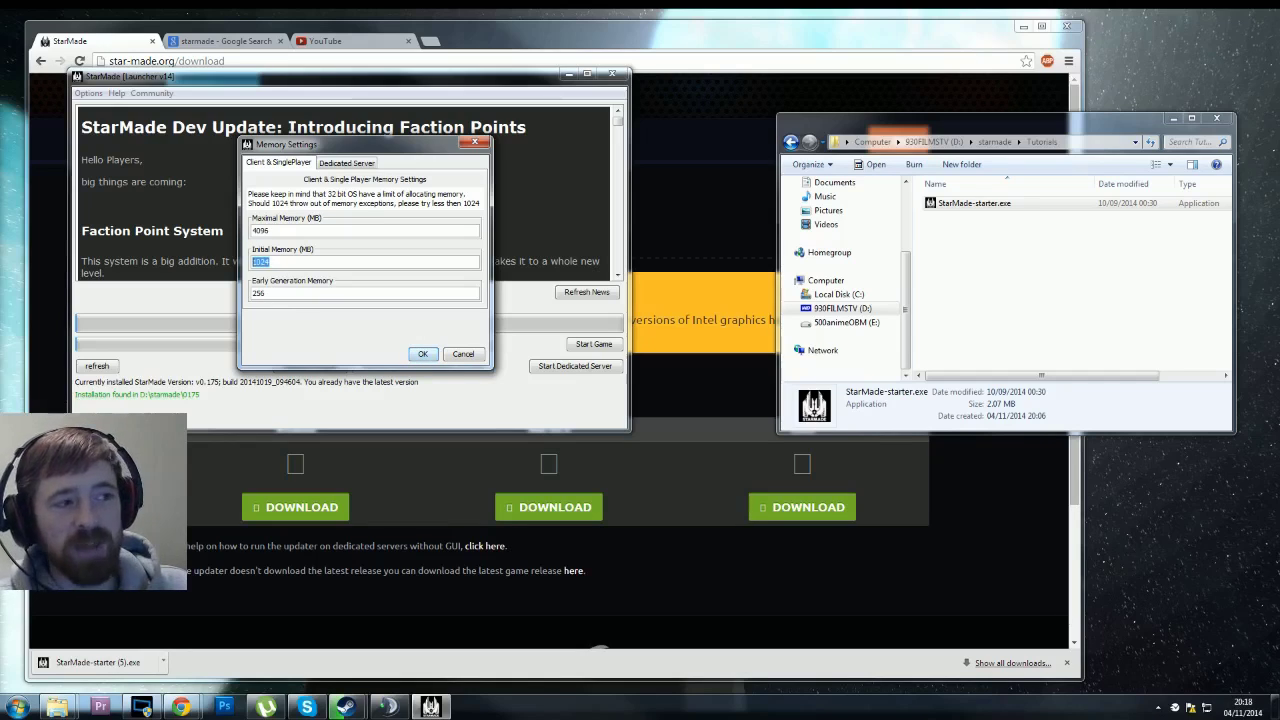
{"action": "left_click", "coordinate": [270, 261]}
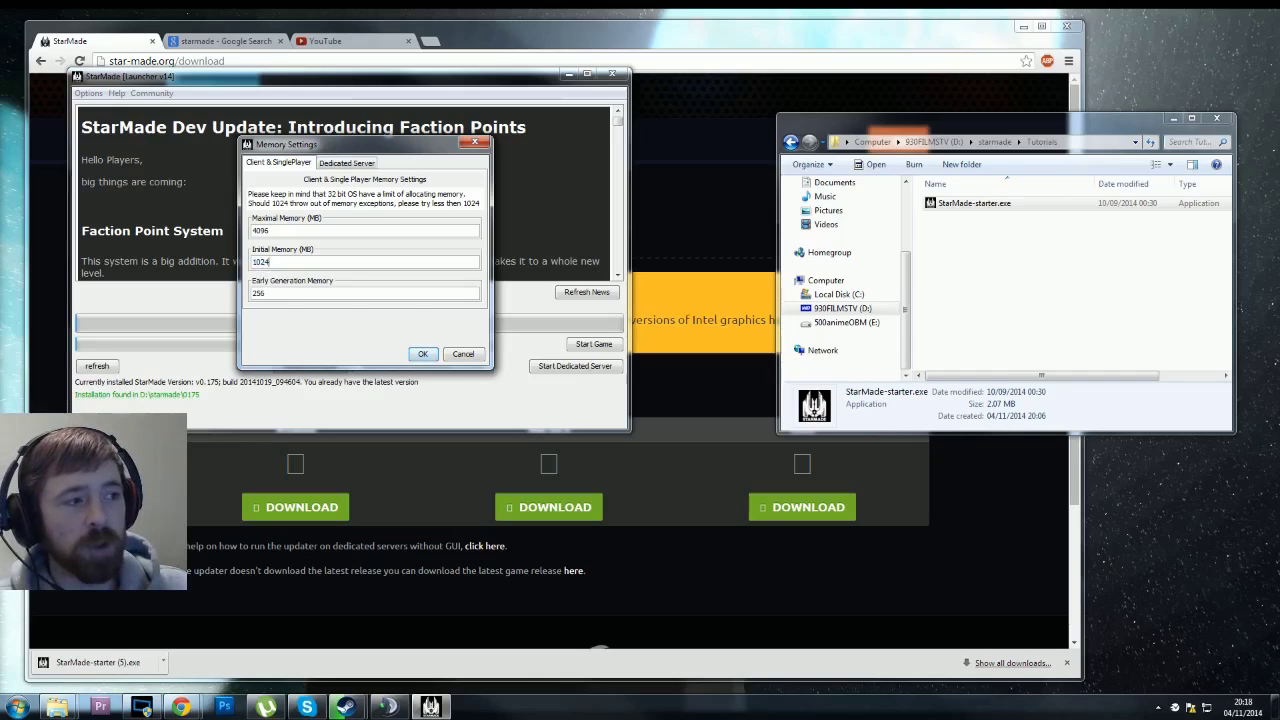
{"action": "double_click", "coordinate": [258, 293]}
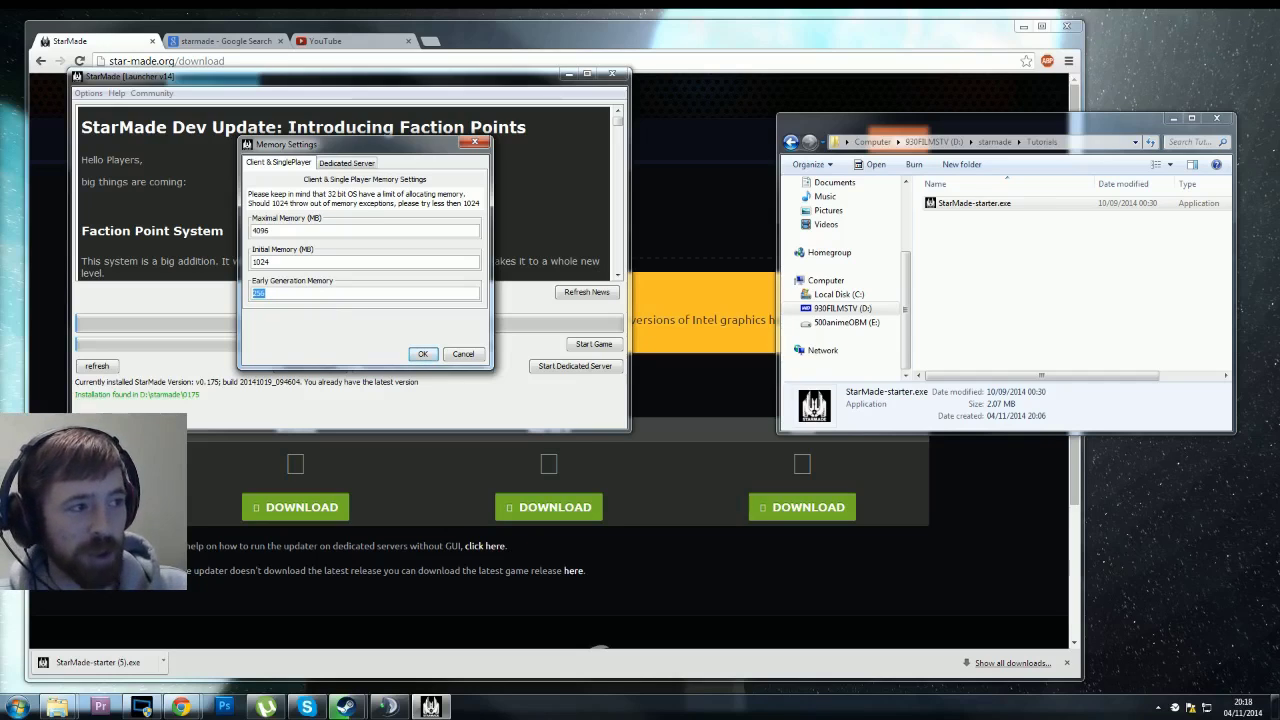
- Review the Dedicated Server memory values, leaving maximal memory at 2048 MB
{"action": "left_click", "coordinate": [346, 163]}
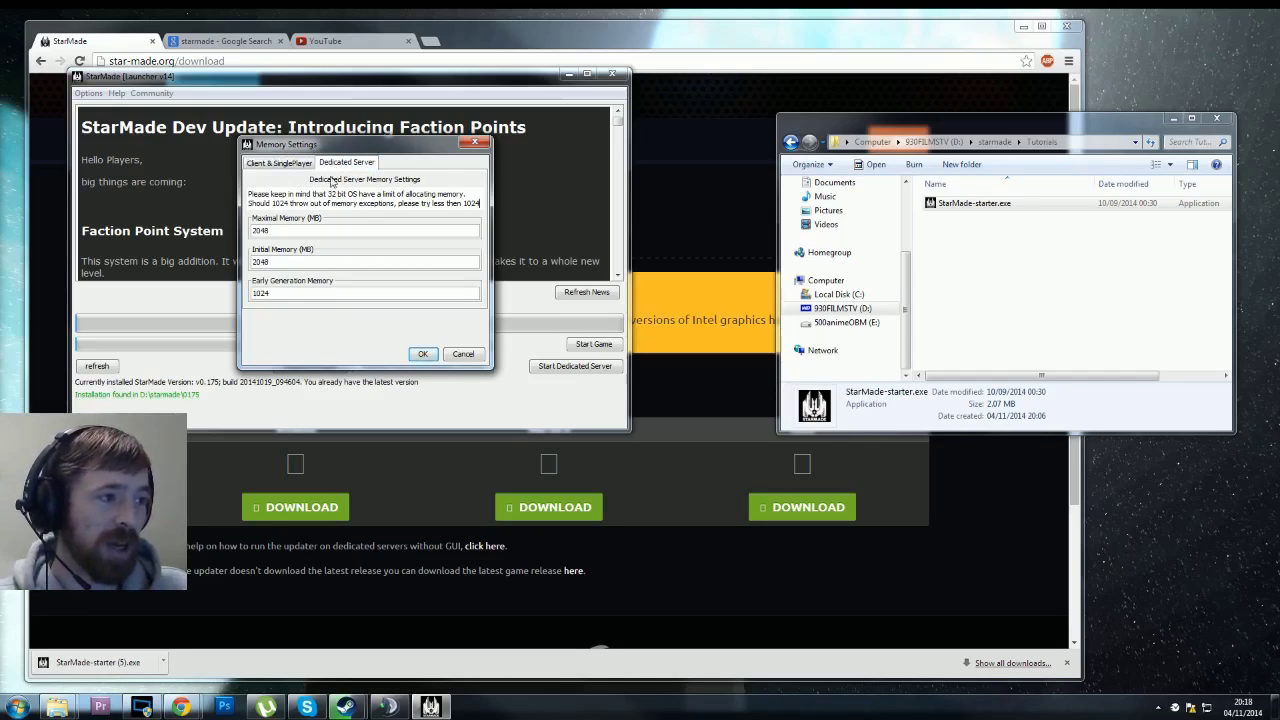
{"action": "double_click", "coordinate": [262, 230]}
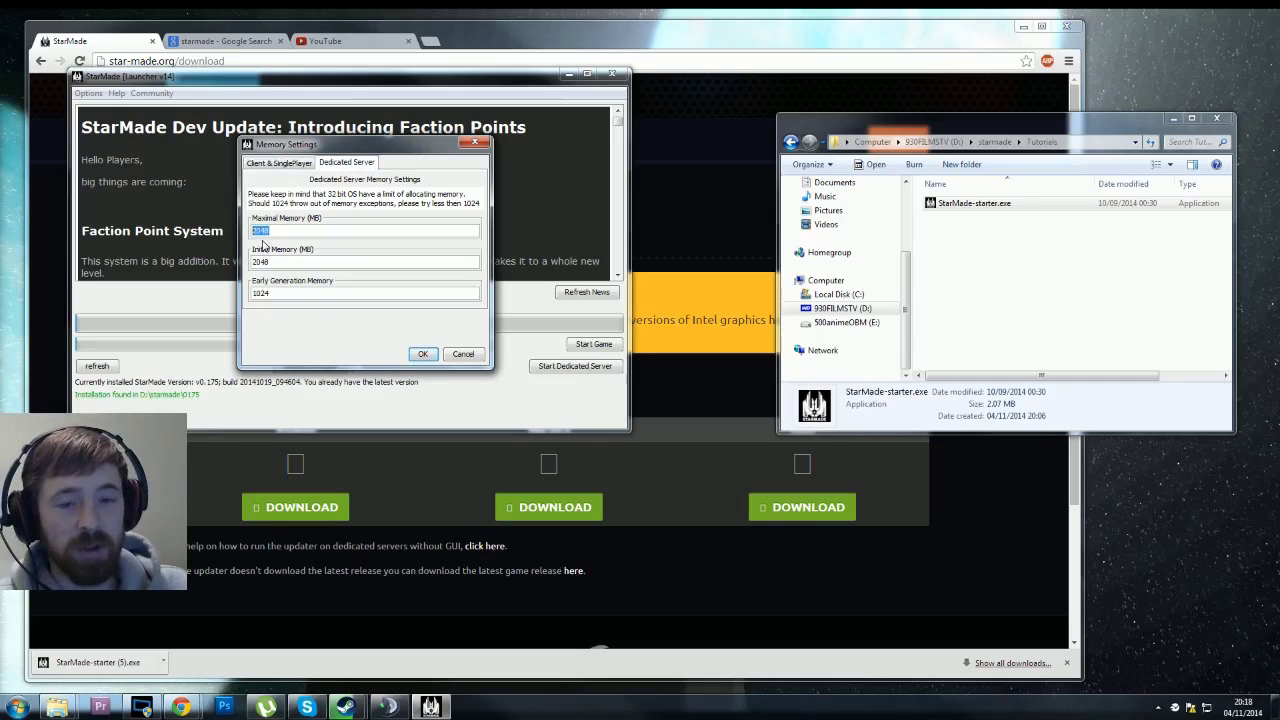
{"action": "left_click", "coordinate": [280, 162]}
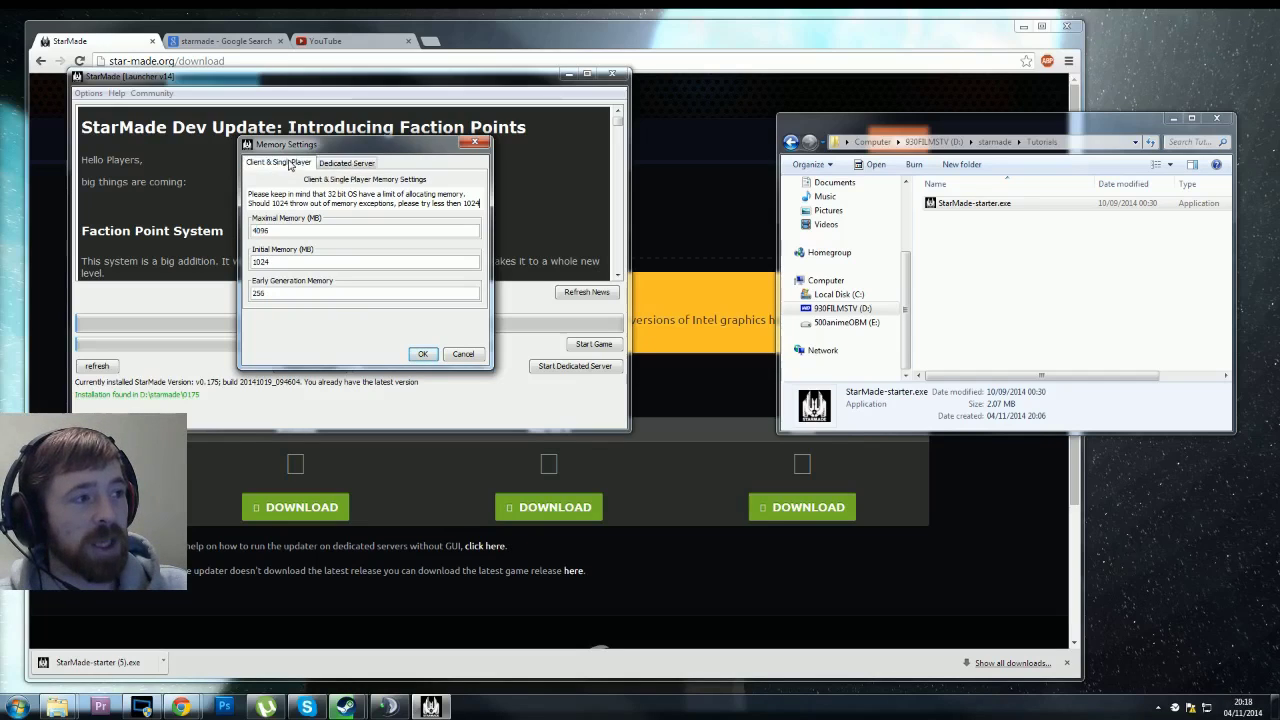
{"action": "left_click", "coordinate": [346, 164]}
{"action": "double_click", "coordinate": [262, 230]}
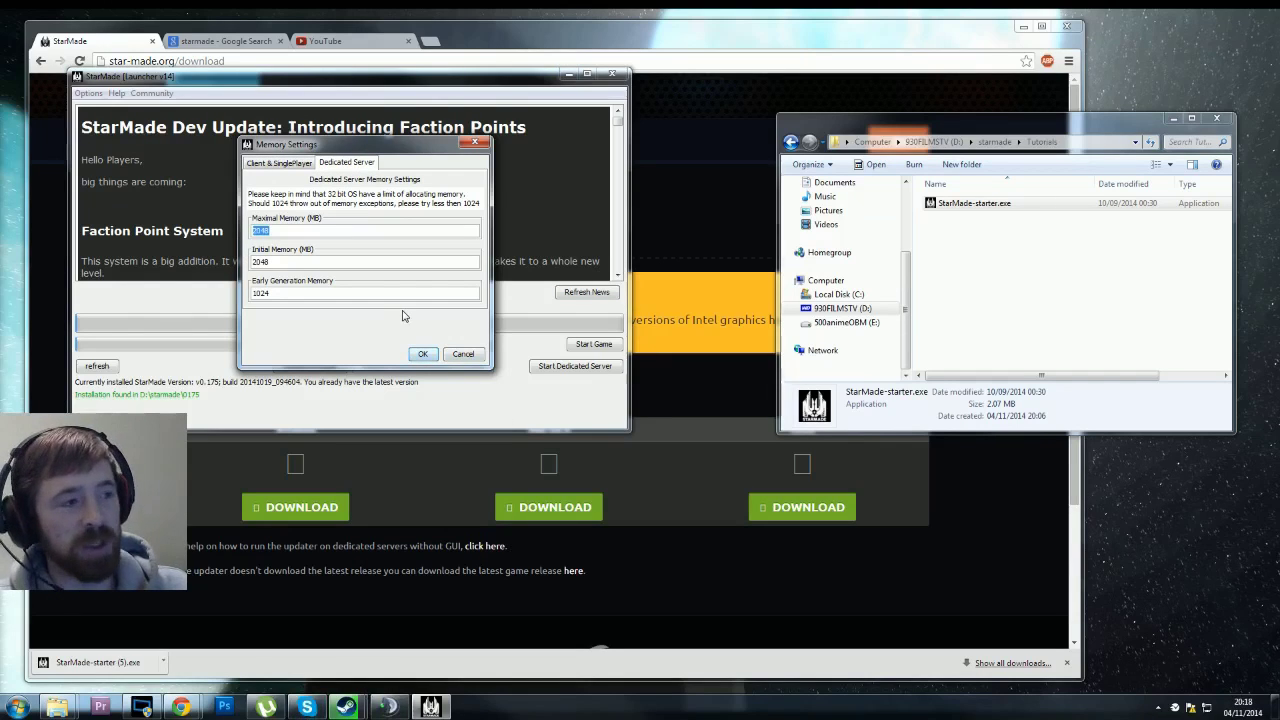
{"action": "left_click", "coordinate": [265, 231]}
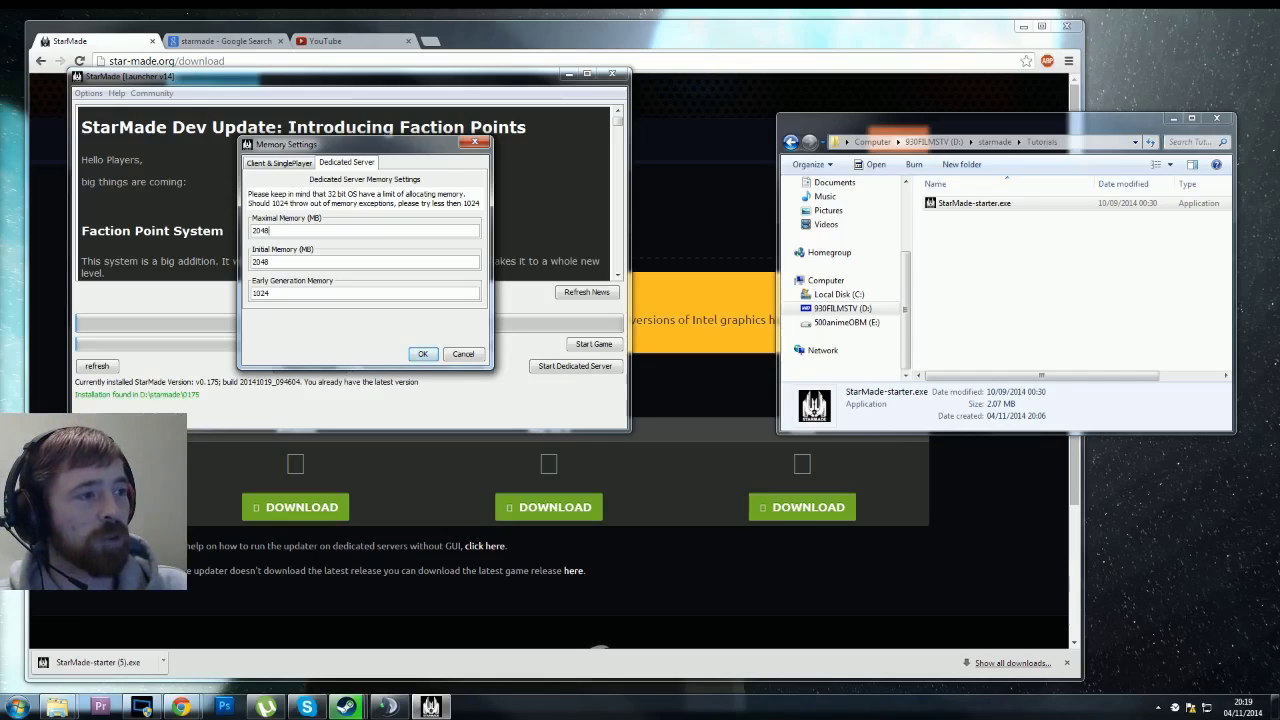
- Compare the Client & SinglePlayer and Dedicated Server tabs, then cancel Memory Settings without saving
{"action": "left_click", "coordinate": [289, 166]}
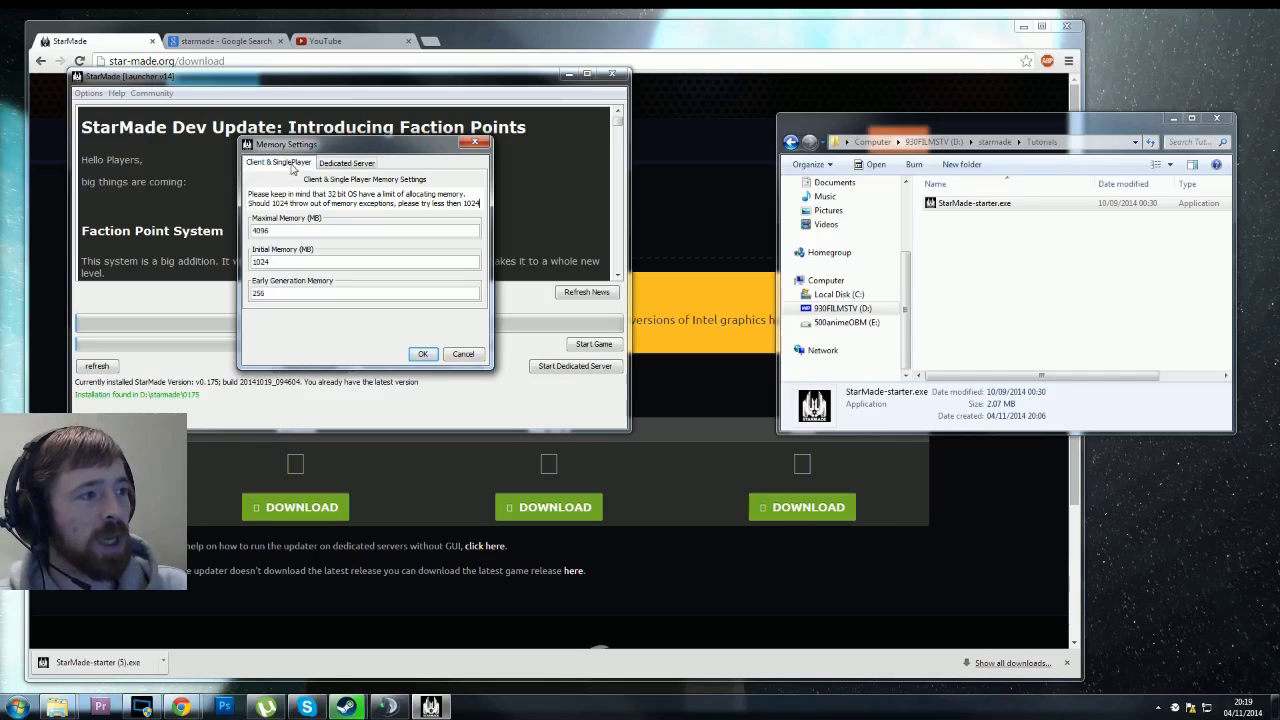
{"action": "left_click", "coordinate": [350, 166]}
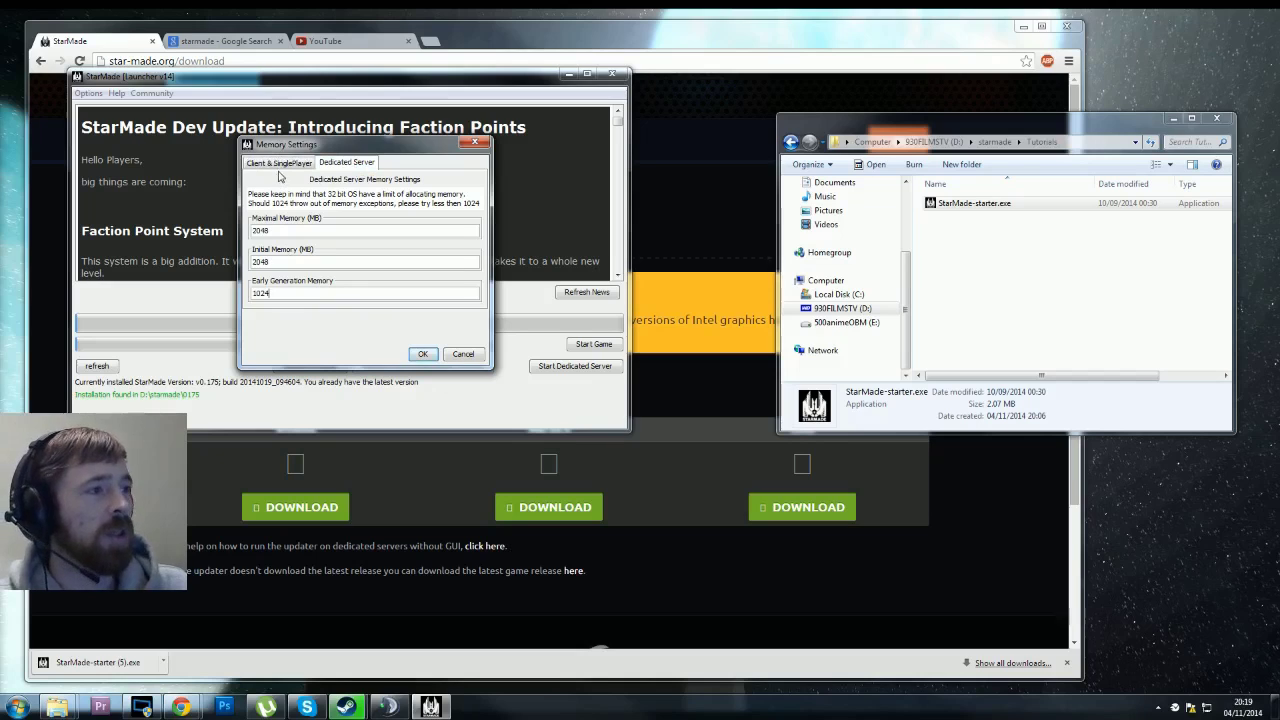
{"action": "left_click", "coordinate": [278, 165]}
{"action": "left_click", "coordinate": [455, 354]}
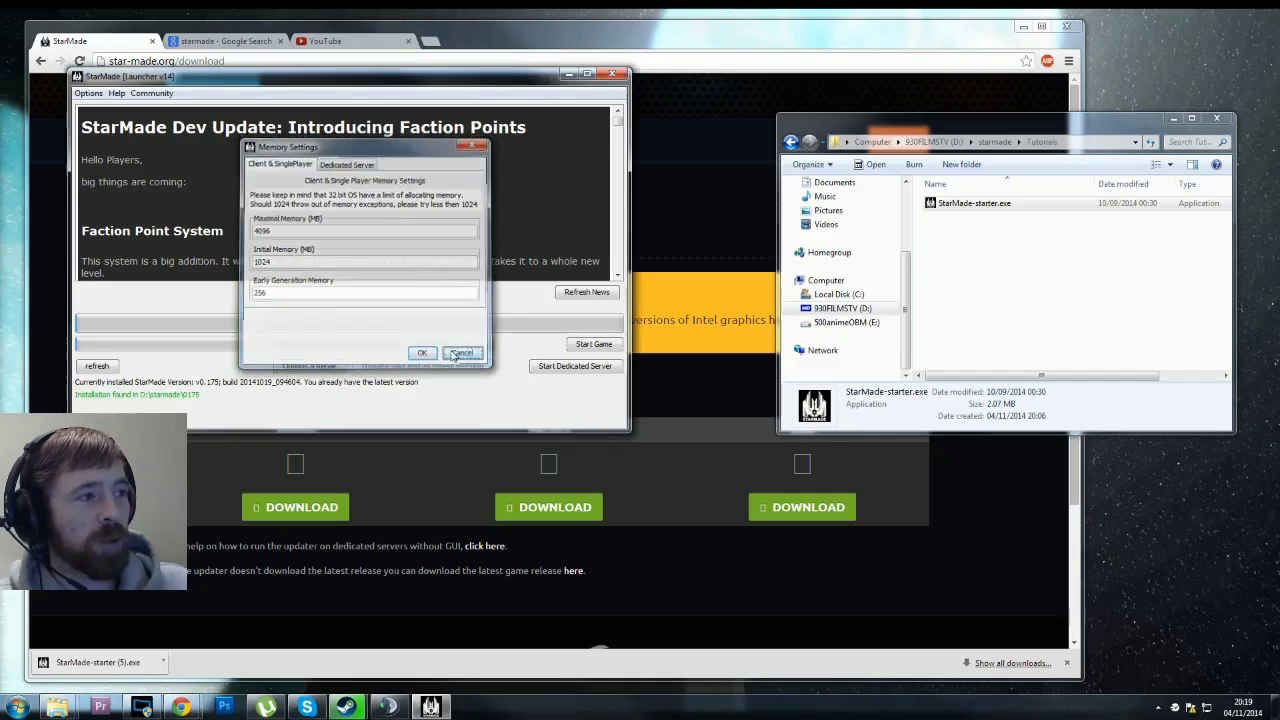
- Start a local dedicated server from the launcher and minimise Chrome to reveal the desktop
{"action": "left_click", "coordinate": [88, 93]}
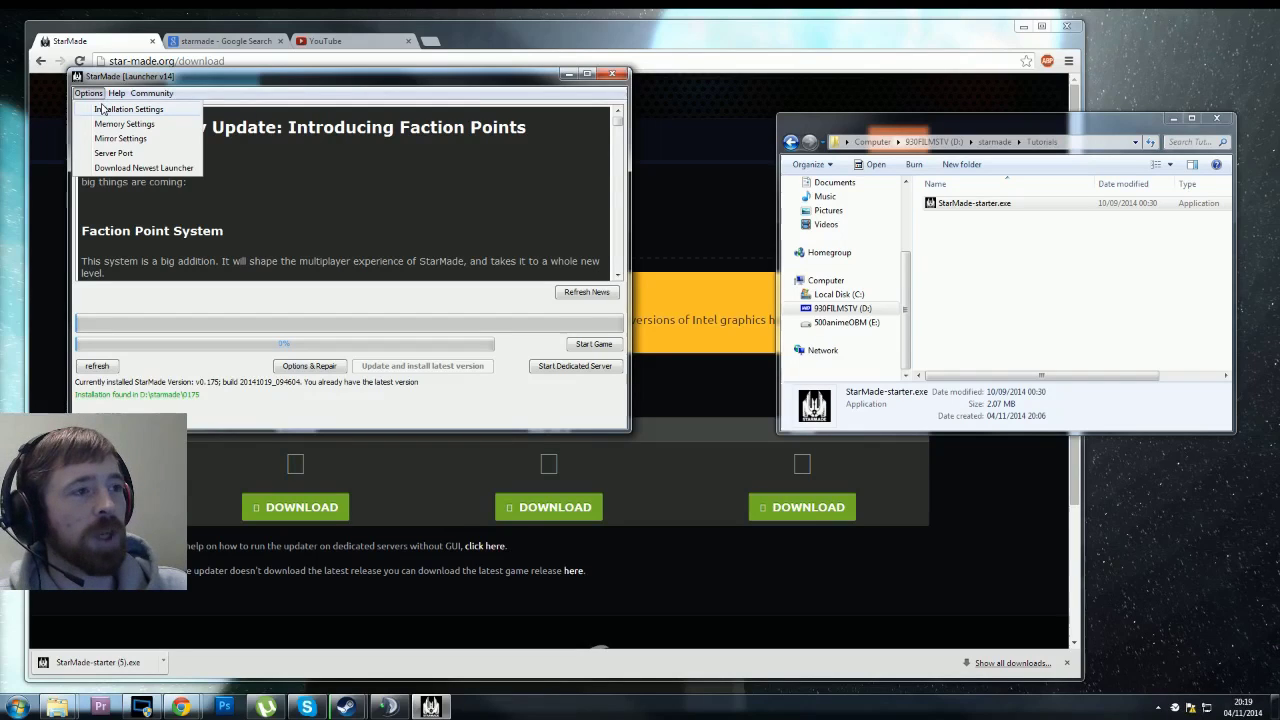
{"action": "left_click", "coordinate": [89, 94]}
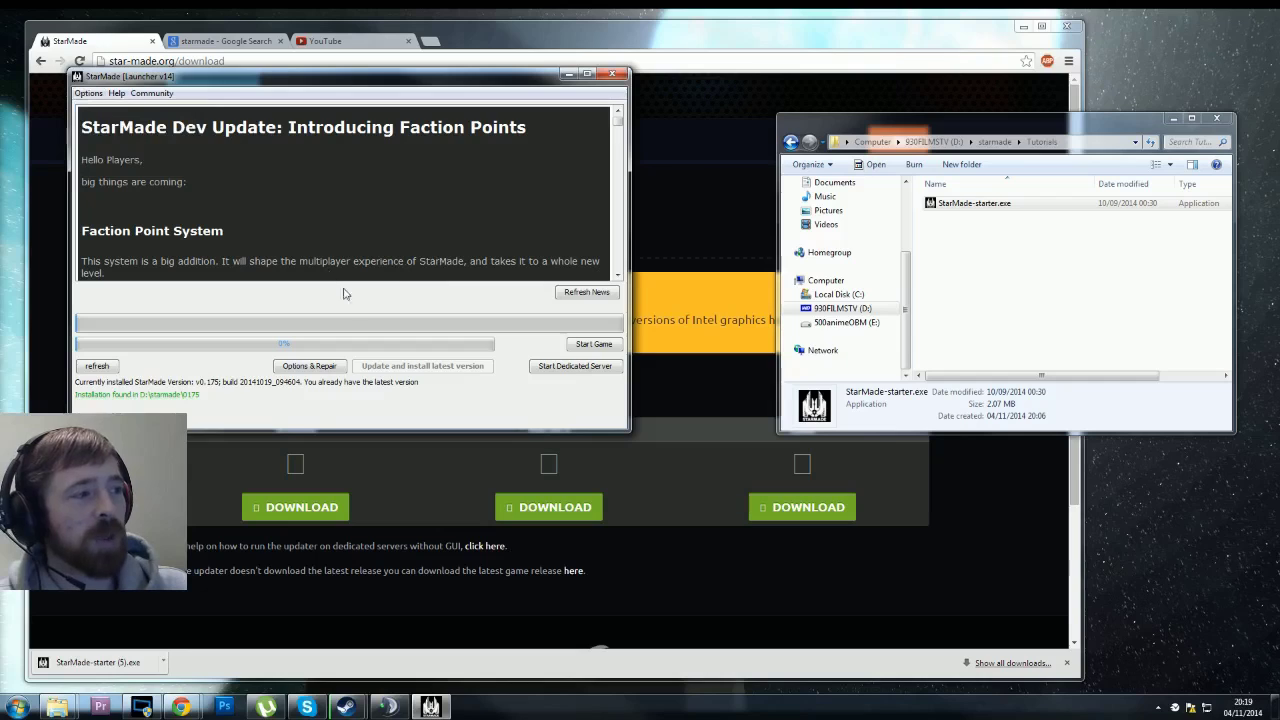
{"action": "left_click", "coordinate": [596, 292]}
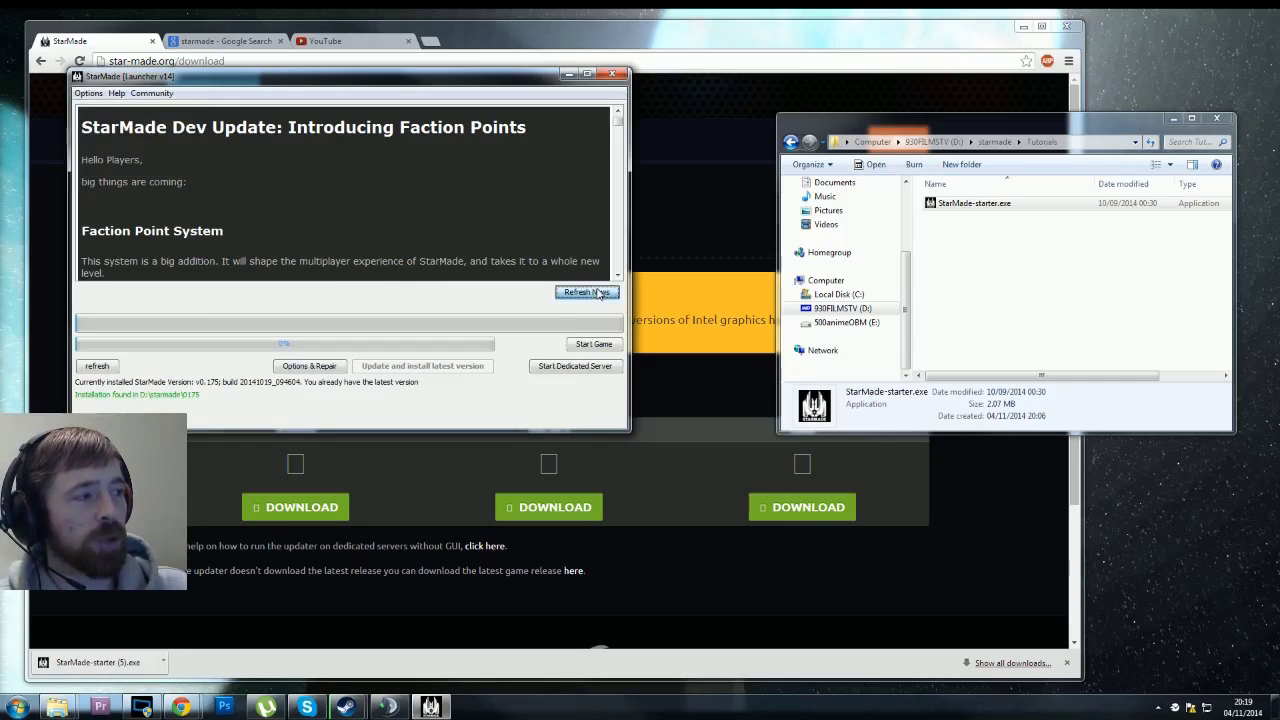
{"action": "left_click", "coordinate": [574, 366]}
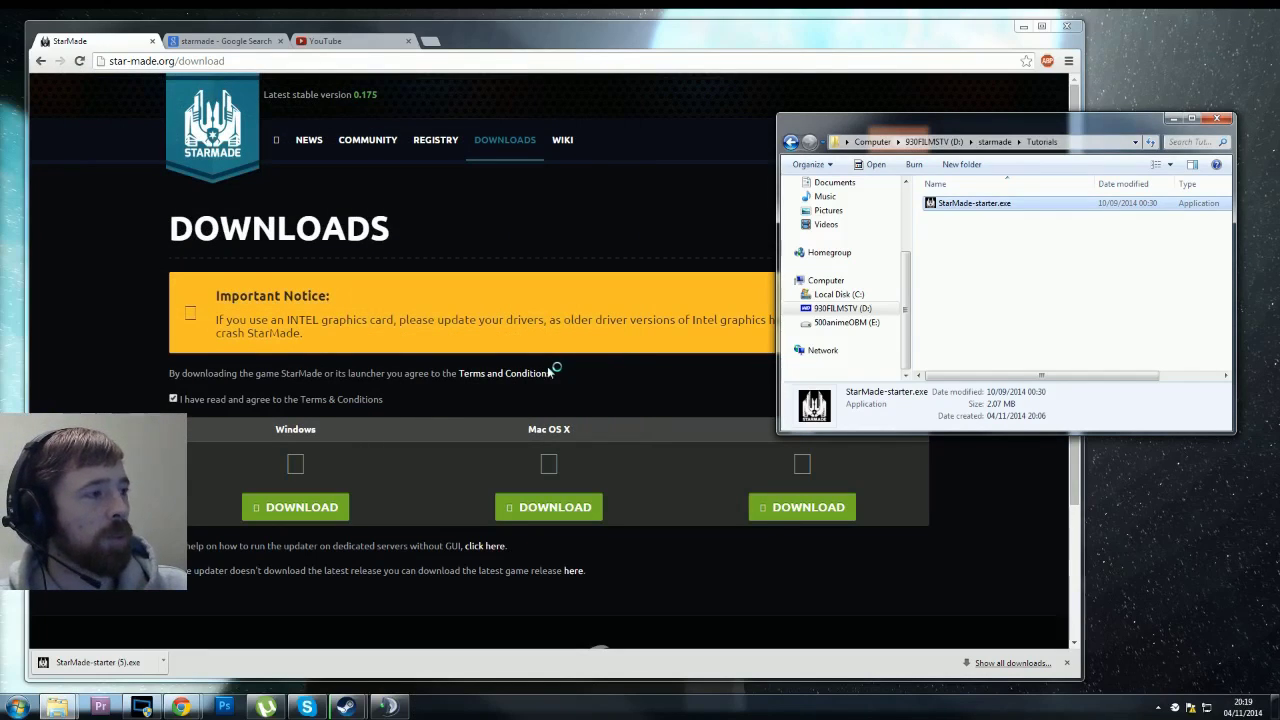
{"action": "left_click", "coordinate": [1021, 29]}
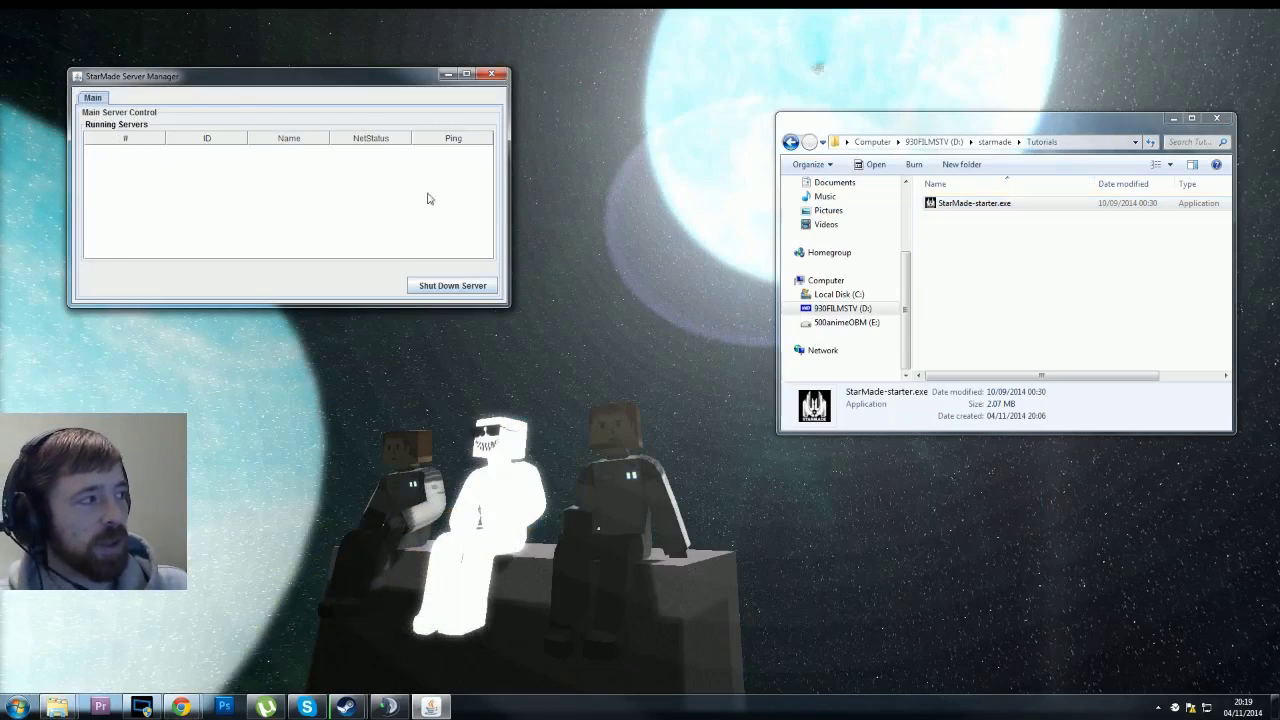
- Relaunch StarMade-starter.exe and start the game client from the launcher
{"action": "double_click", "coordinate": [940, 206]}
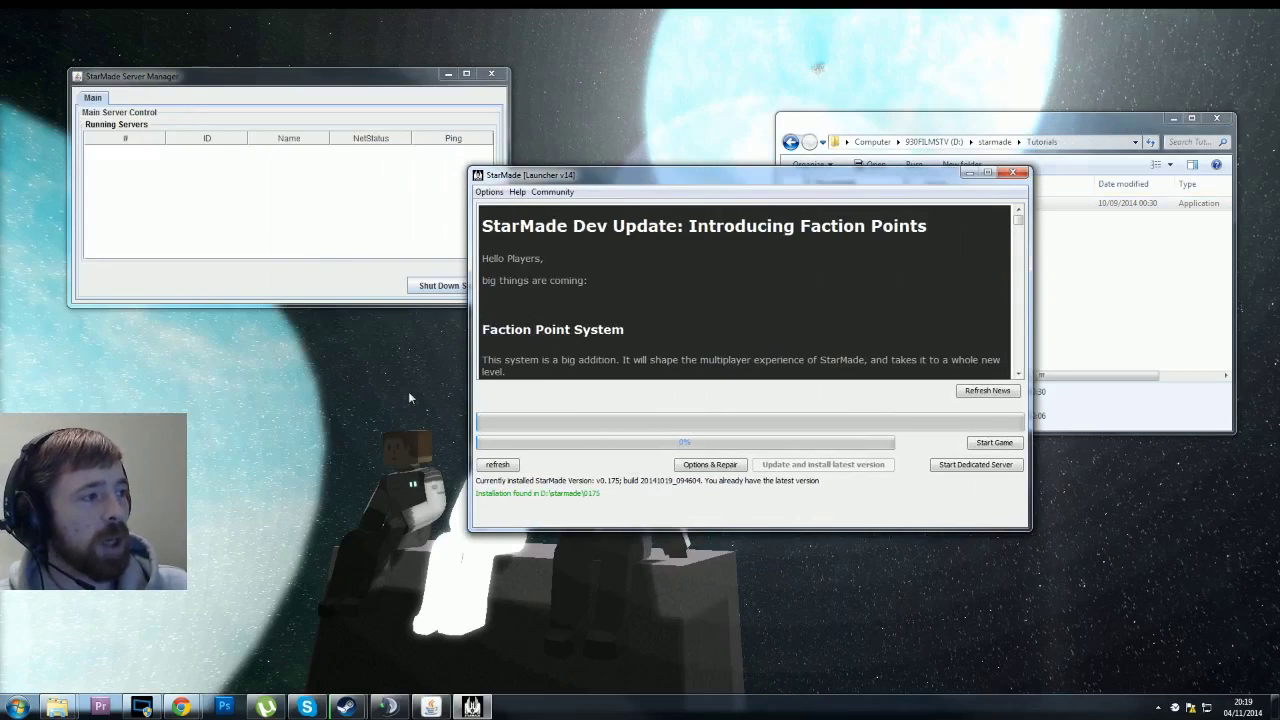
{"action": "left_click", "coordinate": [994, 443]}
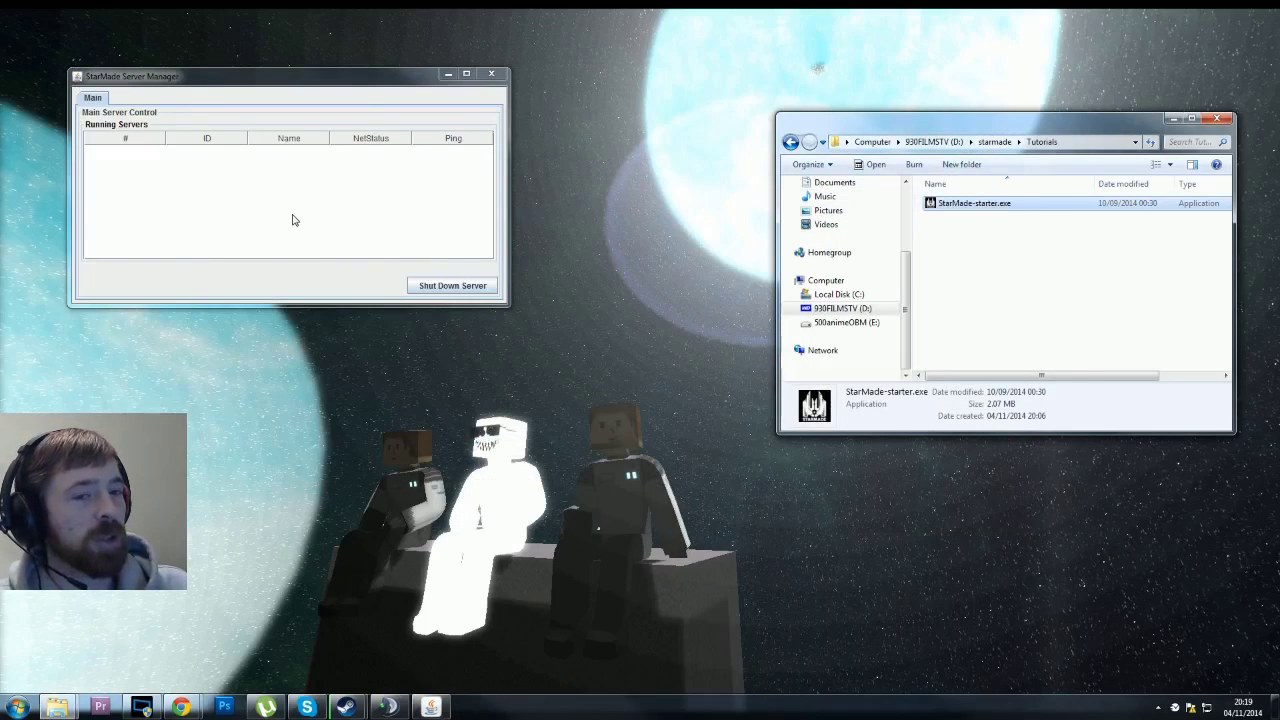
- Move Connection Setup aside, check the public server list, then set Host:Port to localhost:4242
{"action": "left_click_drag", "start_coordinate": [196, 46], "coordinate": [720, 83]}
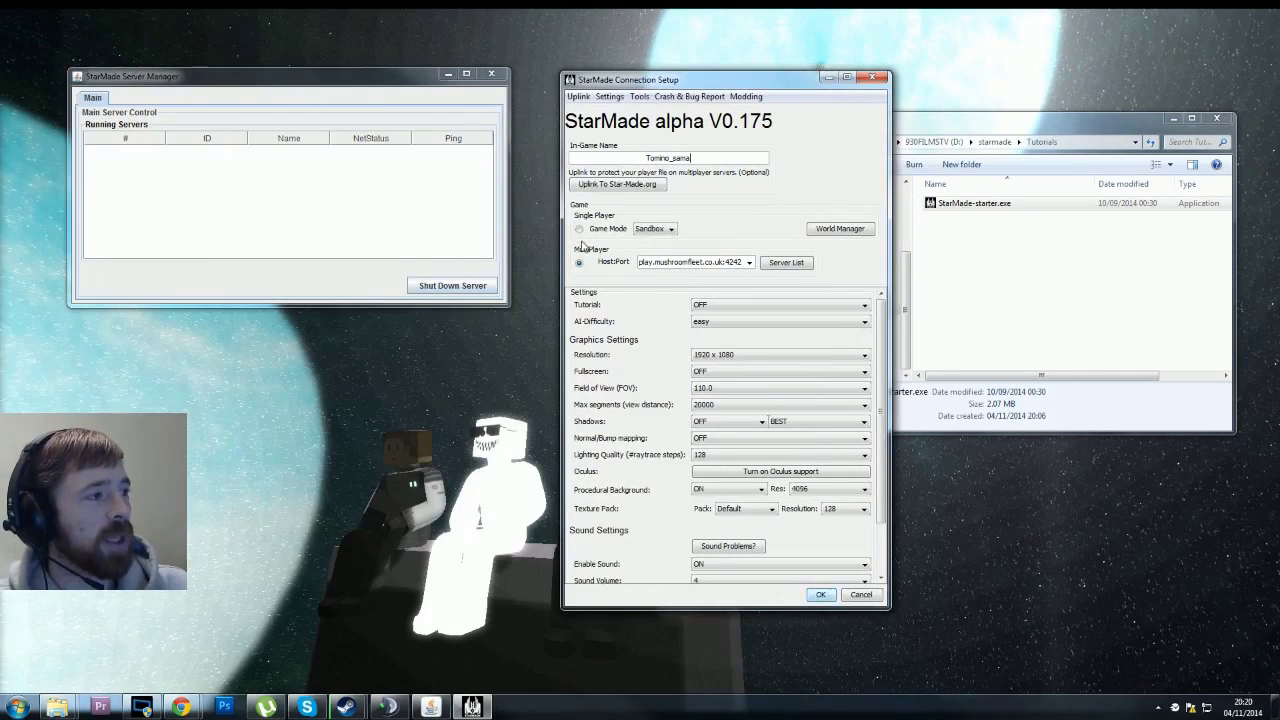
{"action": "left_click", "coordinate": [786, 262]}
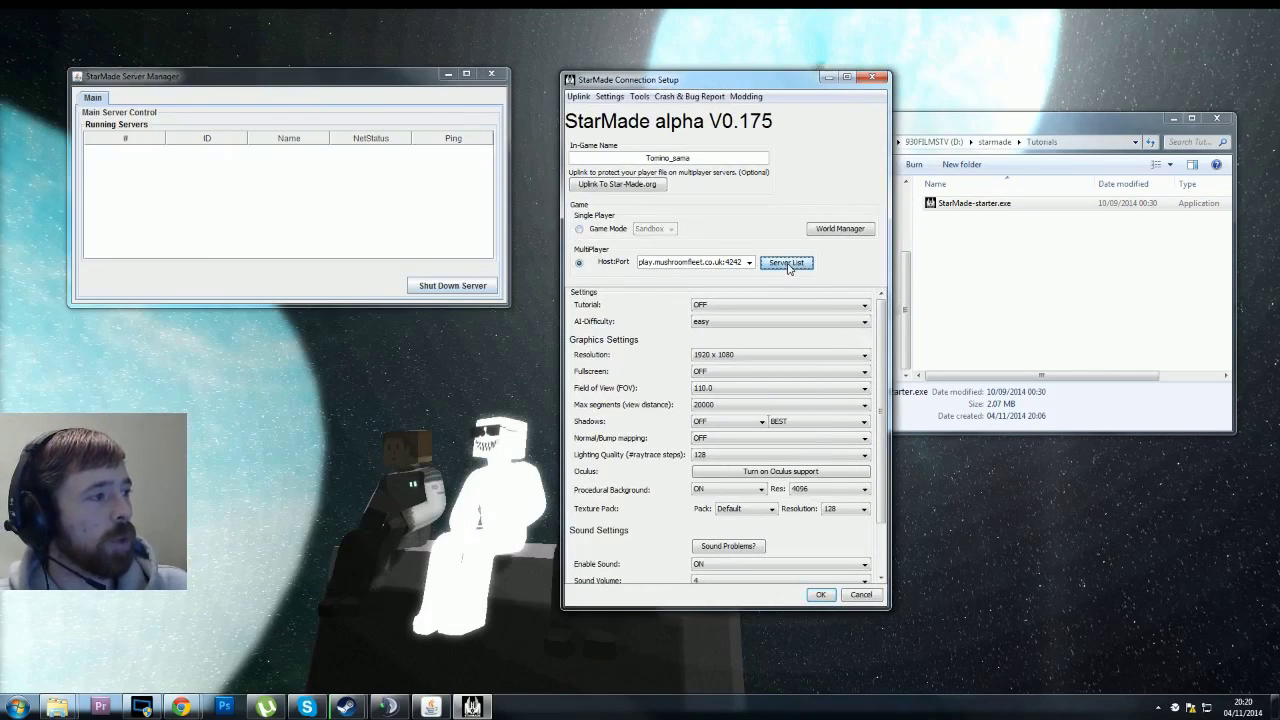
{"action": "left_click", "coordinate": [572, 386]}
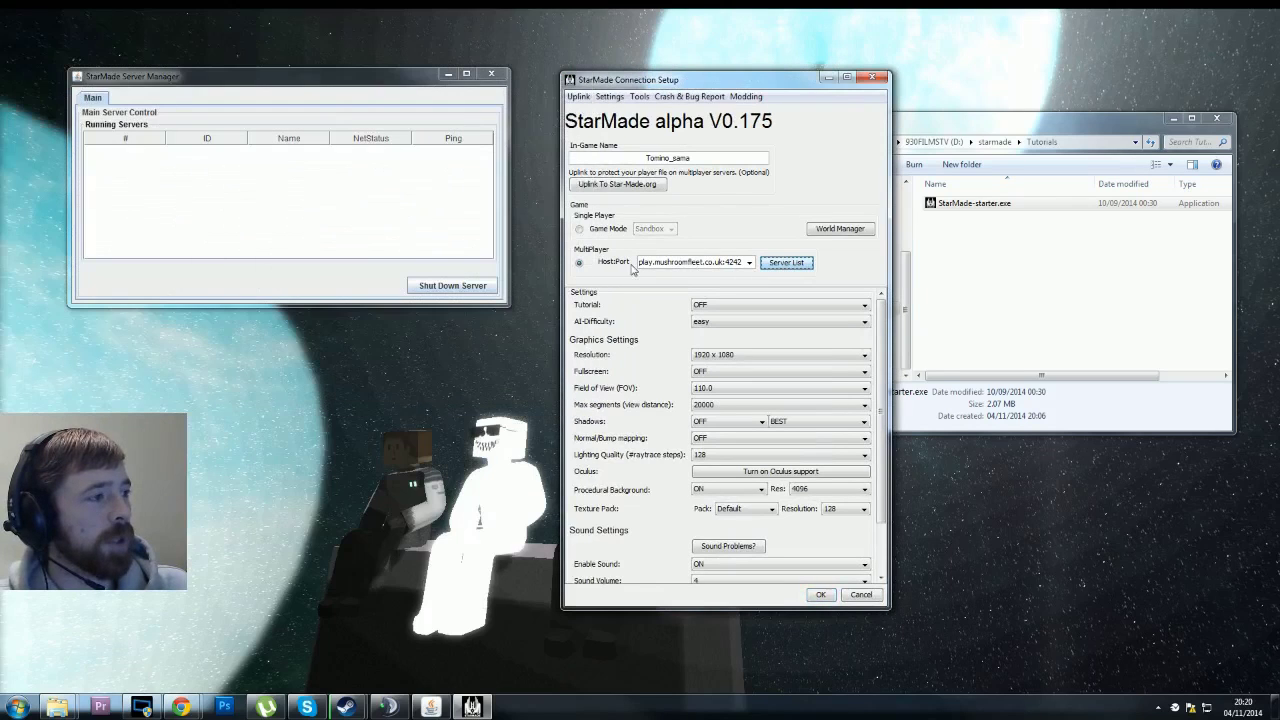
{"action": "left_click", "coordinate": [747, 264]}
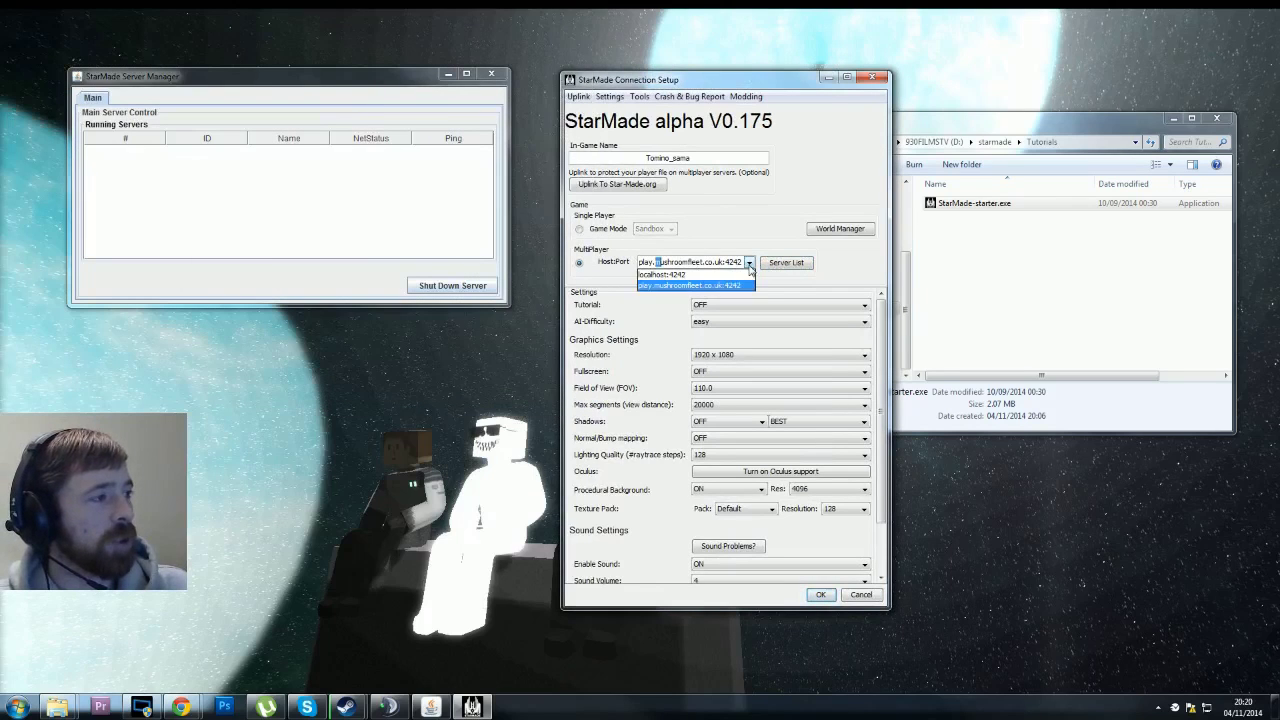
{"action": "left_click", "coordinate": [660, 274]}
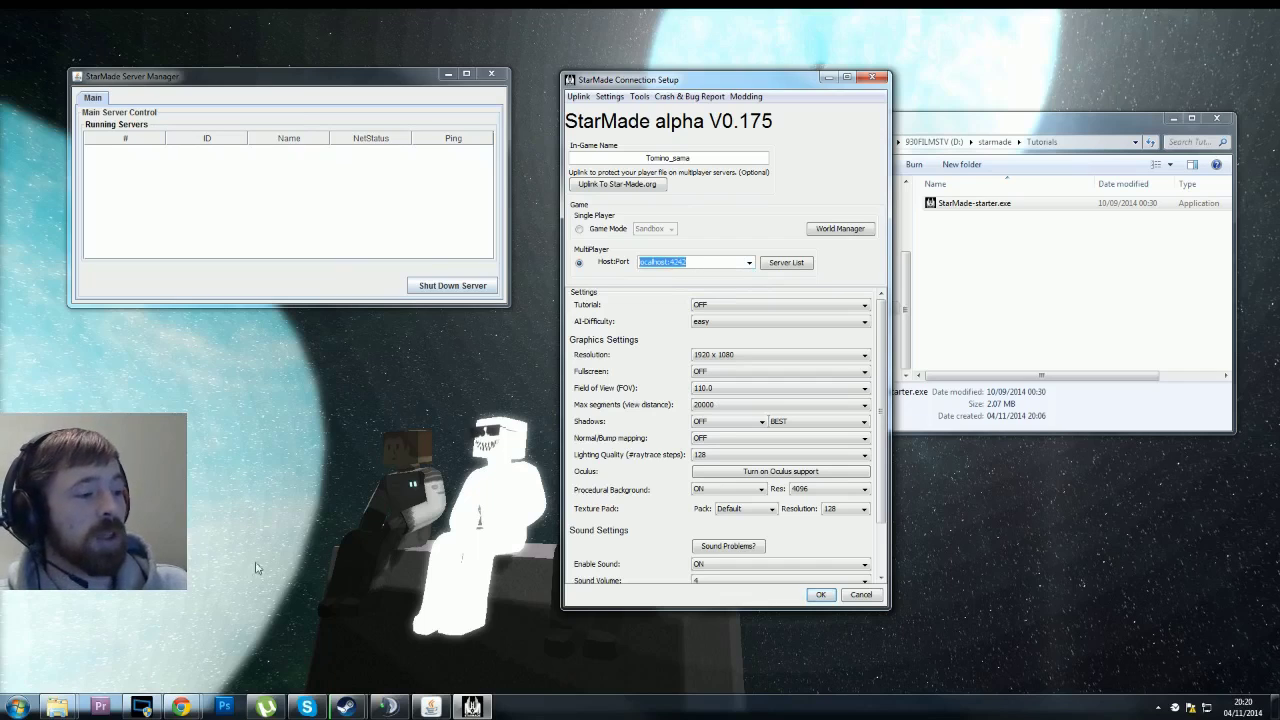
{"action": "mouse_move", "coordinate": [180, 707]}
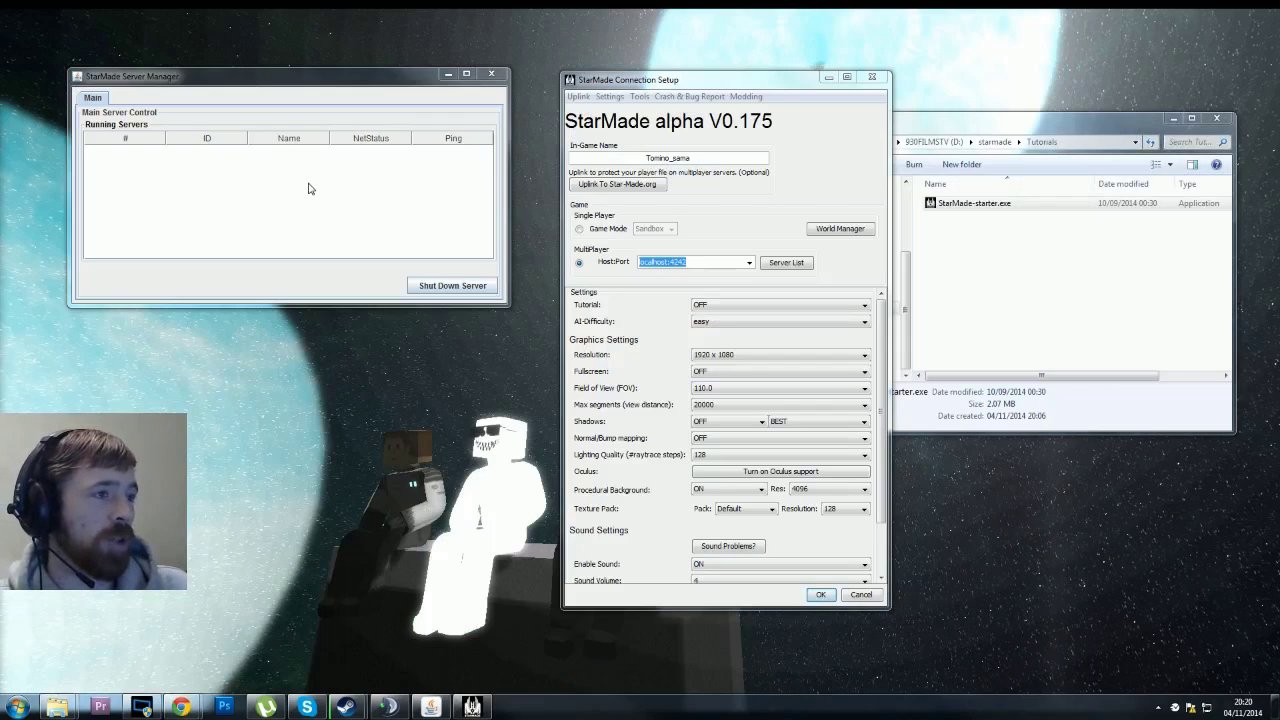
- Shut down the local server in Server Manager and close the Connection Setup window
{"action": "left_click", "coordinate": [738, 196]}
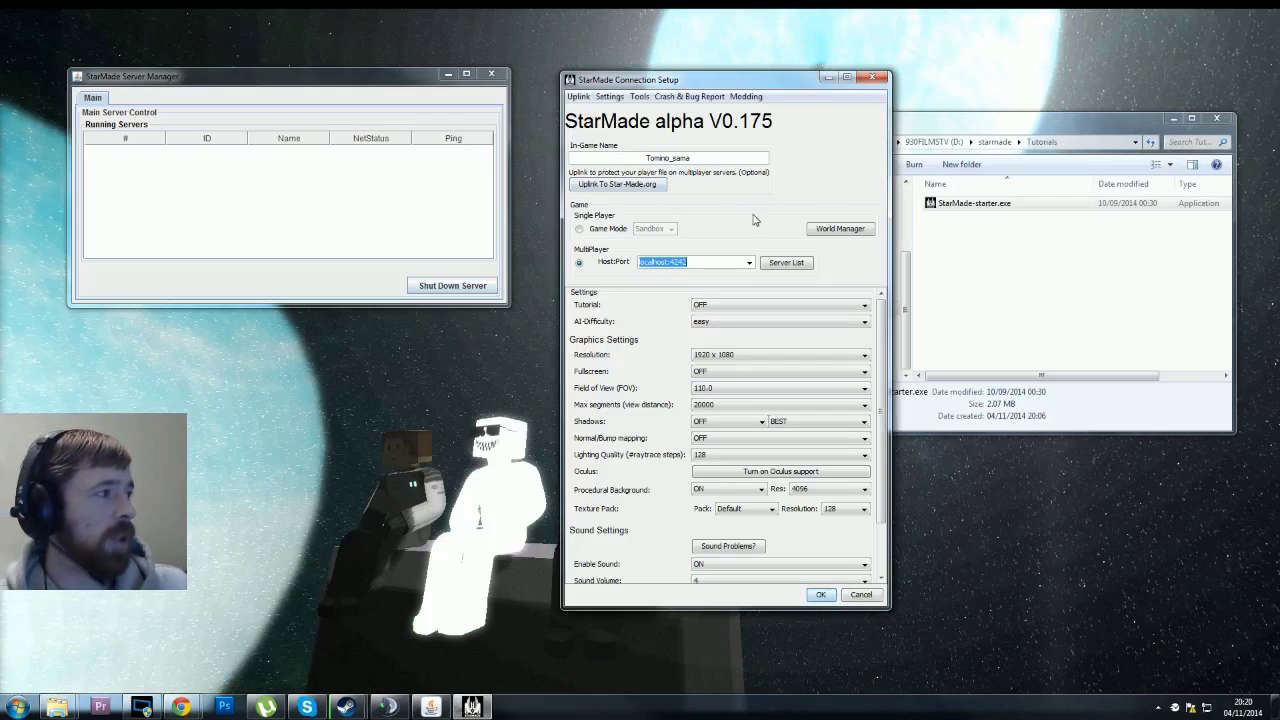
{"action": "left_click", "coordinate": [475, 290]}
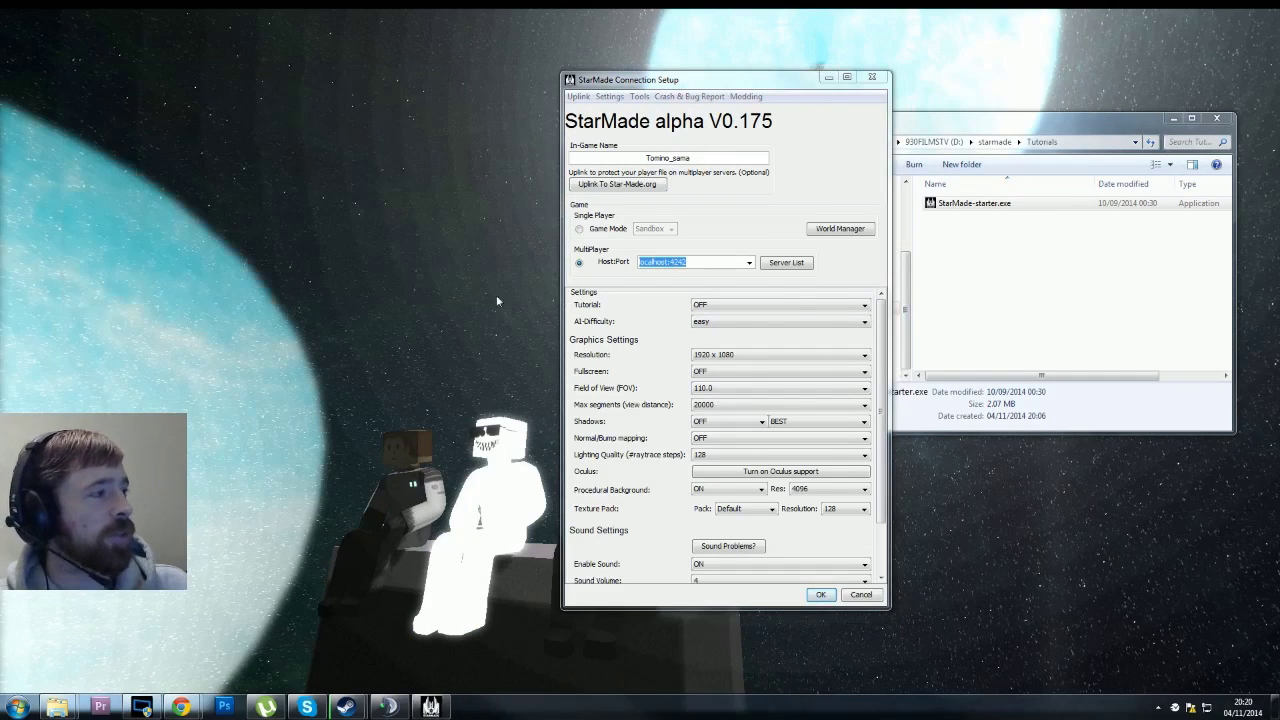
{"action": "left_click", "coordinate": [57, 707]}
{"action": "left_click", "coordinate": [700, 295]}
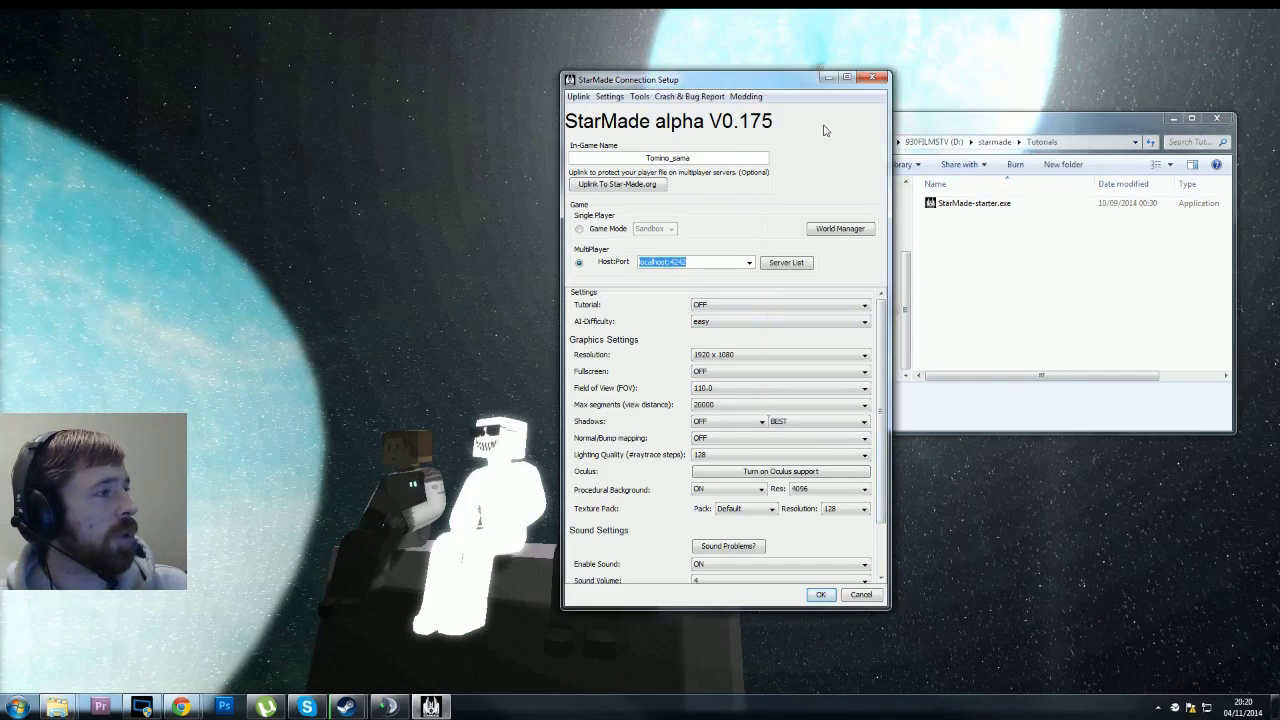
{"action": "left_click", "coordinate": [869, 78]}
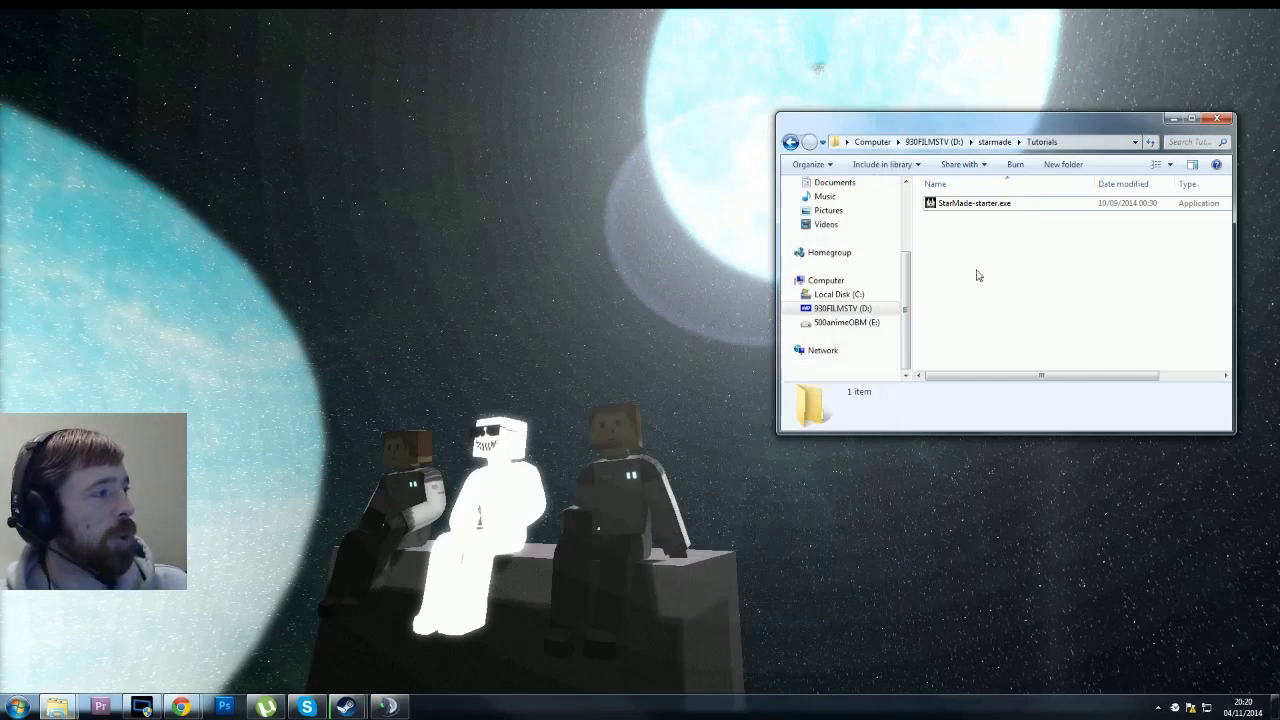
- Launch StarMade Launcher, open Installation Settings, and copy the Tutorials folder path from Explorer
{"action": "double_click", "coordinate": [941, 204]}
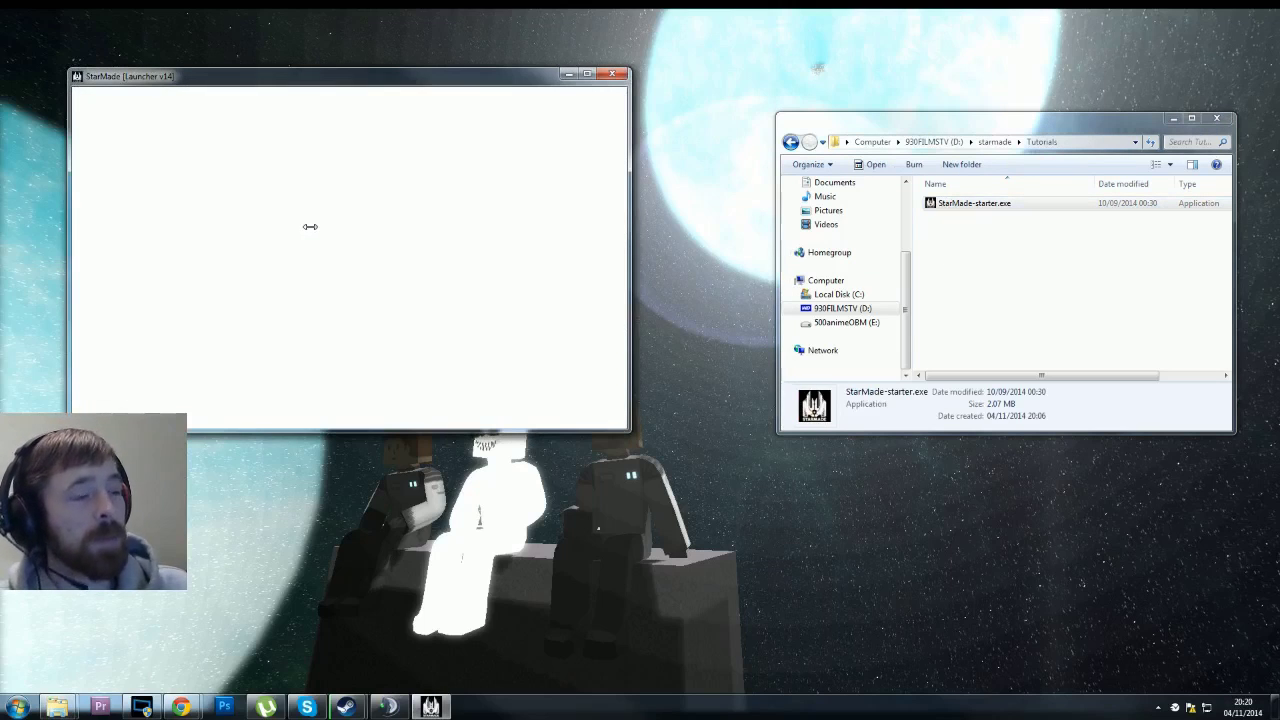
{"action": "left_click", "coordinate": [87, 93]}
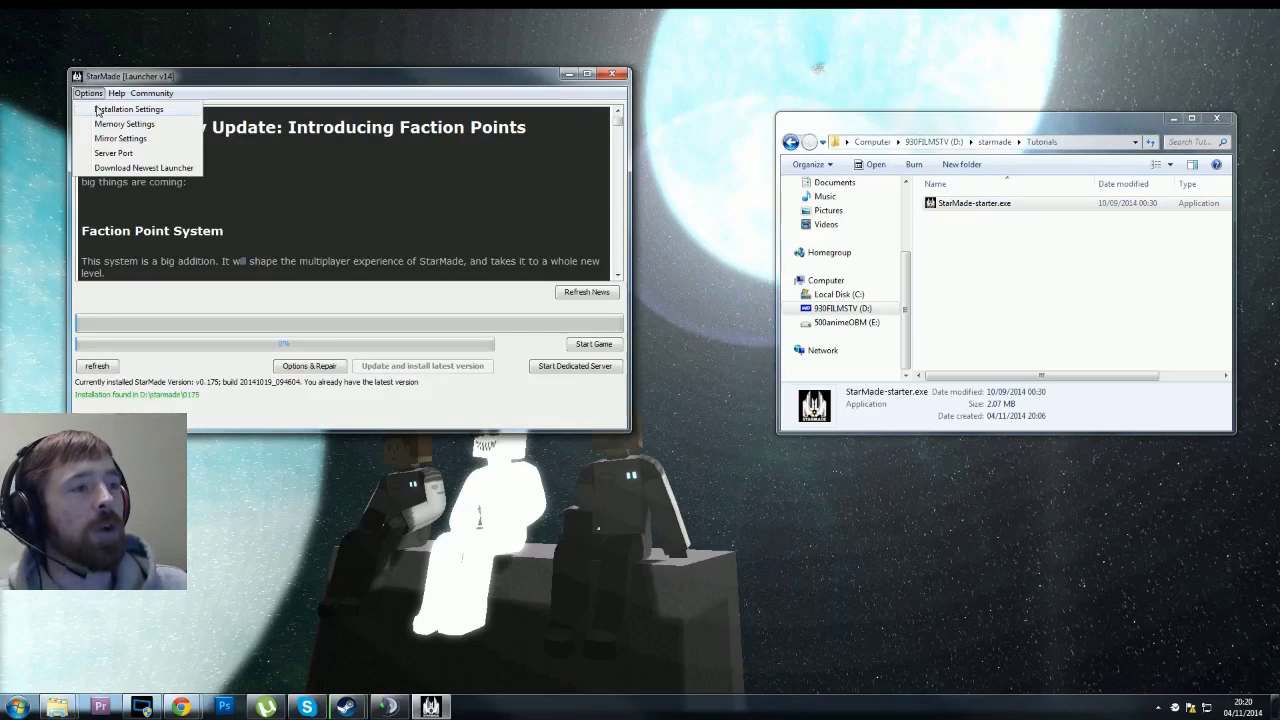
{"action": "left_click", "coordinate": [102, 110]}
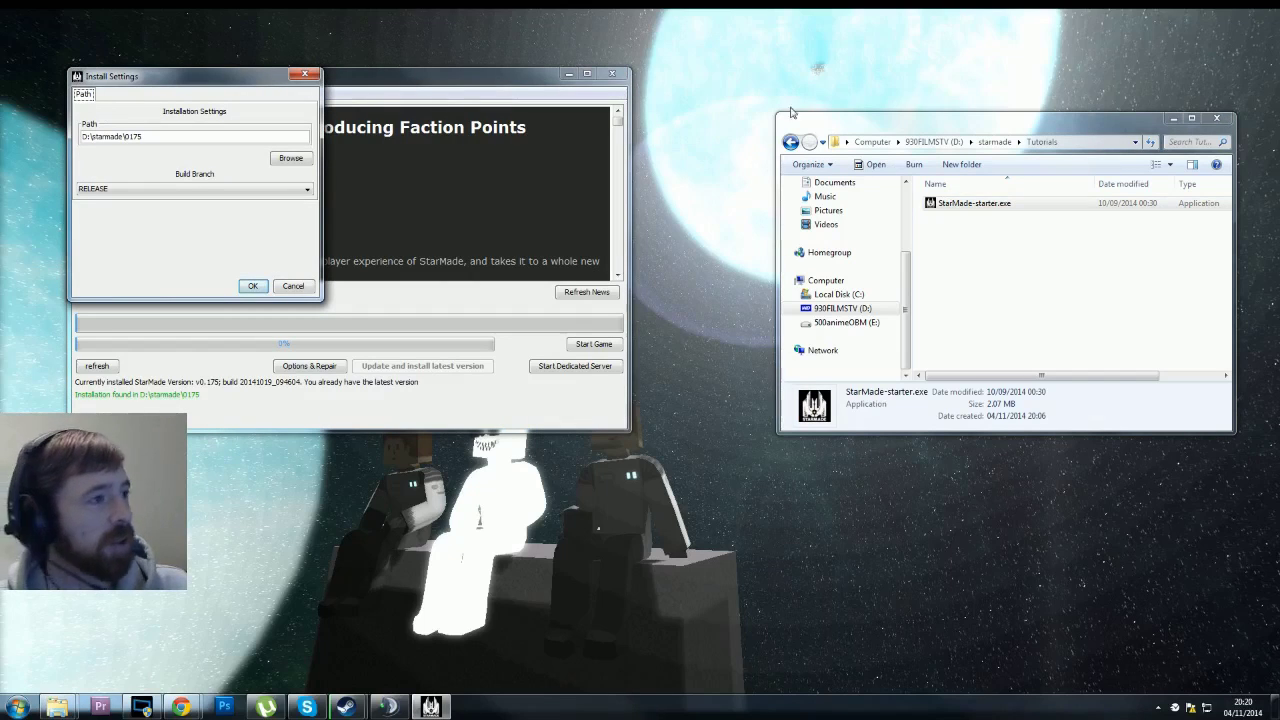
{"action": "left_click", "coordinate": [1093, 144]}
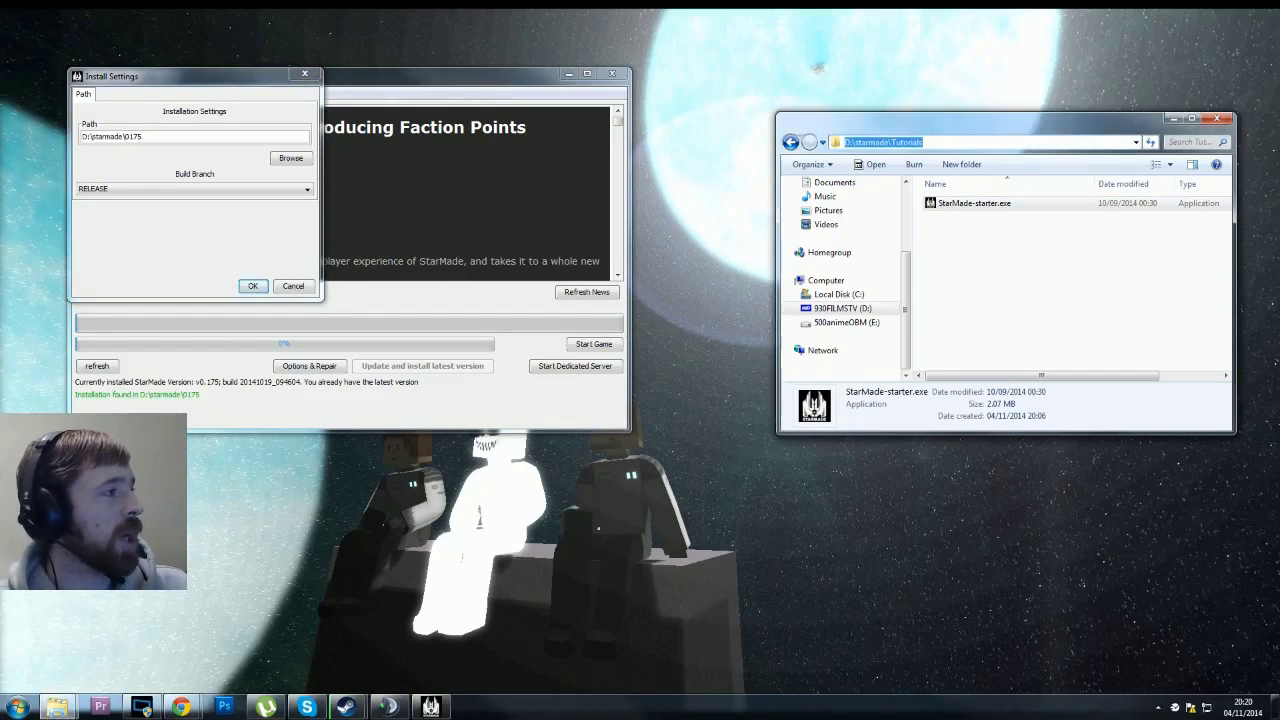
{"action": "left_click", "coordinate": [1065, 258]}
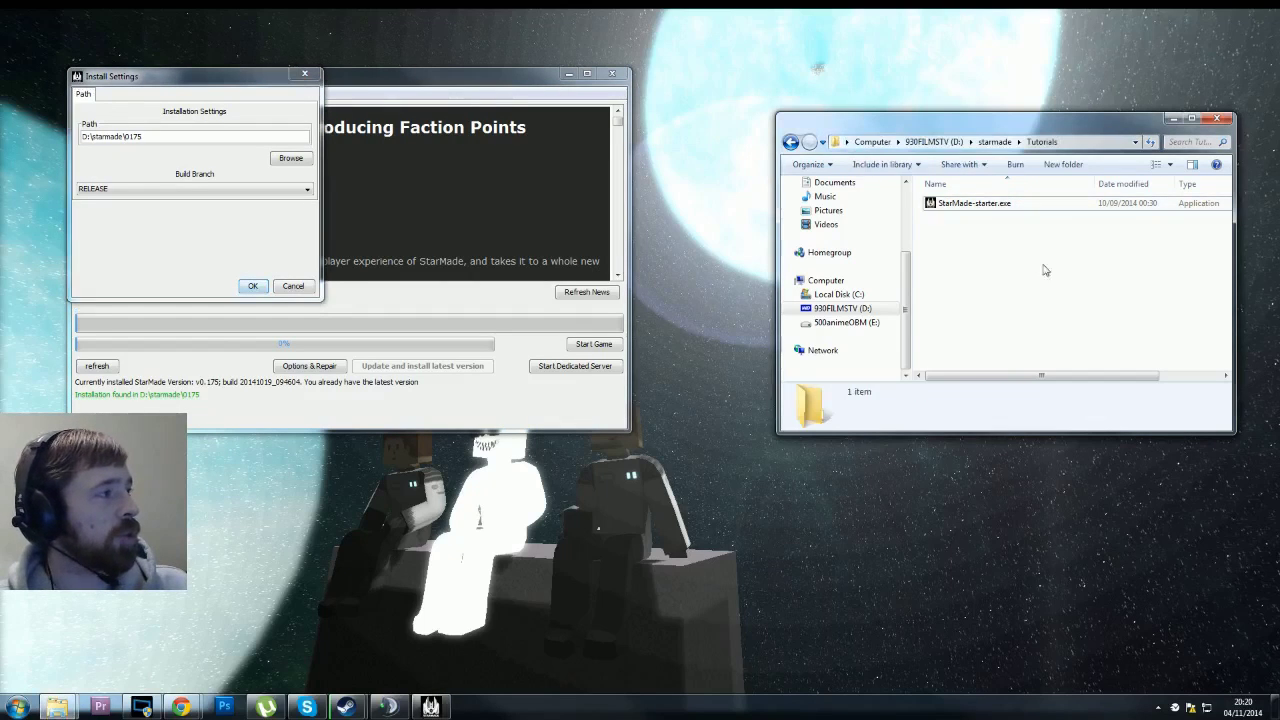
{"action": "left_click", "coordinate": [1087, 145]}
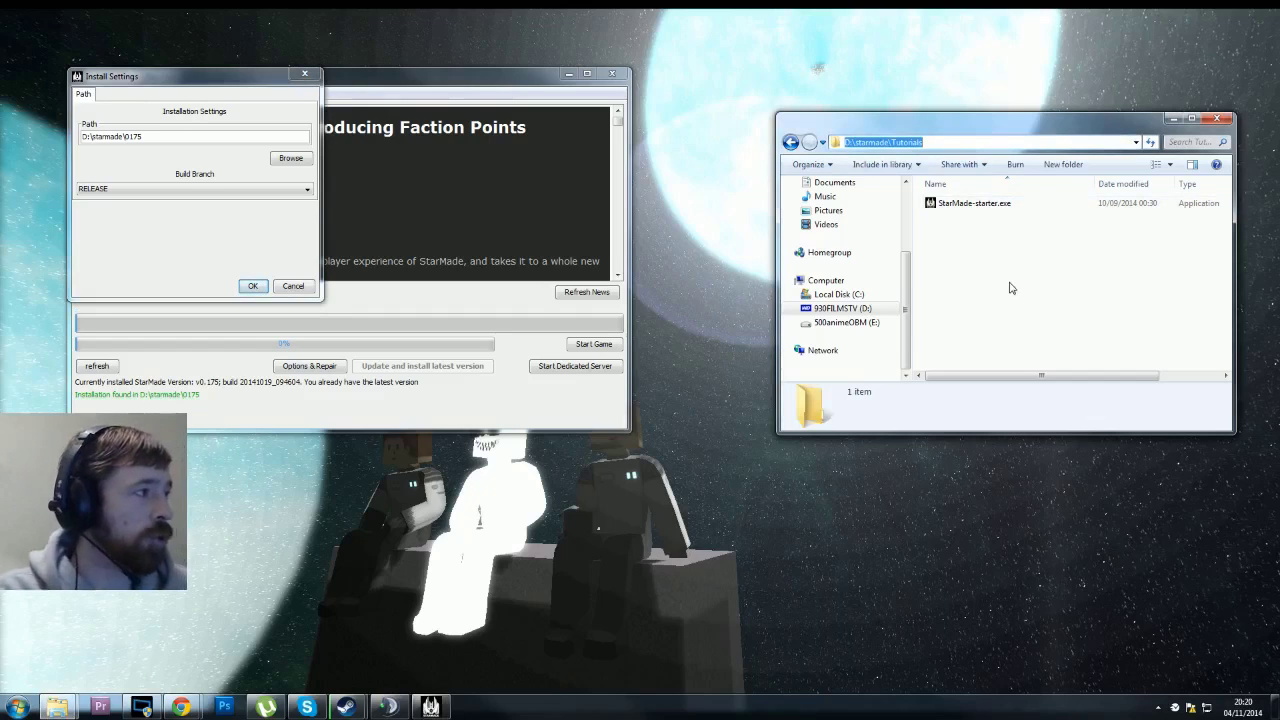
{"action": "right_click", "coordinate": [933, 141]}
{"action": "left_click", "coordinate": [995, 191]}
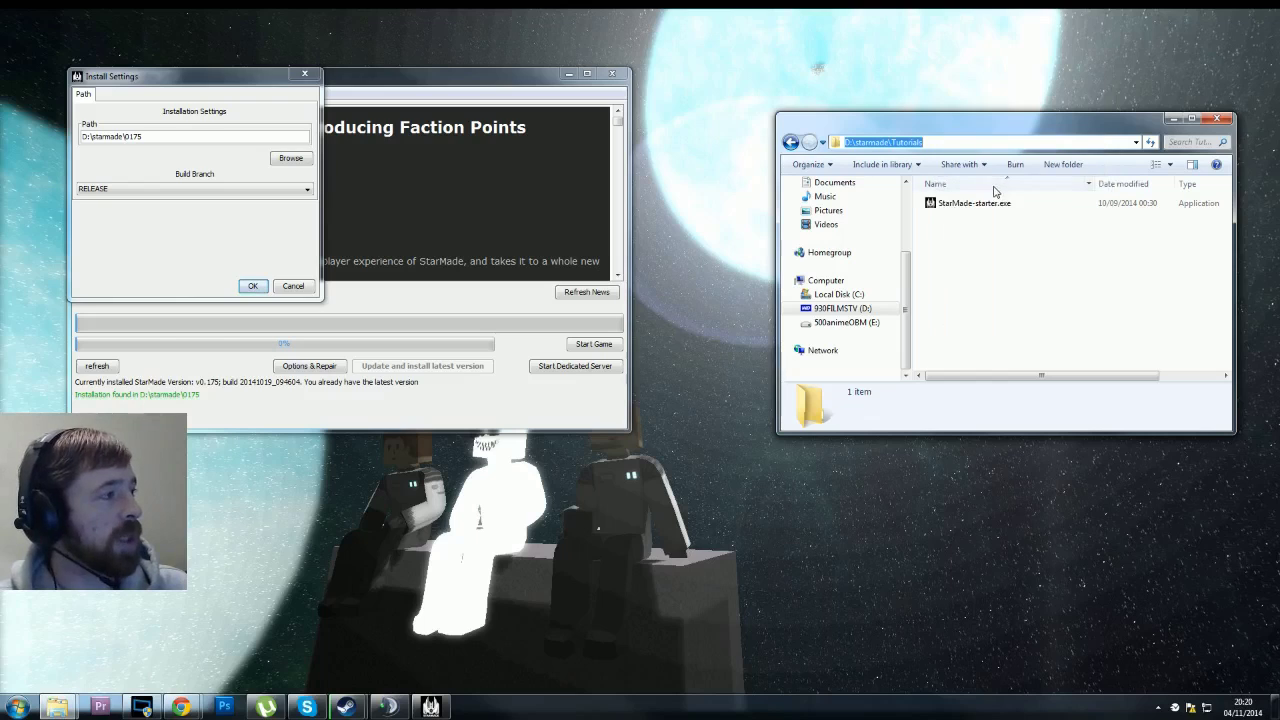
- Replace the install path D:\starmade\0175 with D:\starmade\Tutorials\starmade and apply it
{"action": "left_click", "coordinate": [142, 136]}
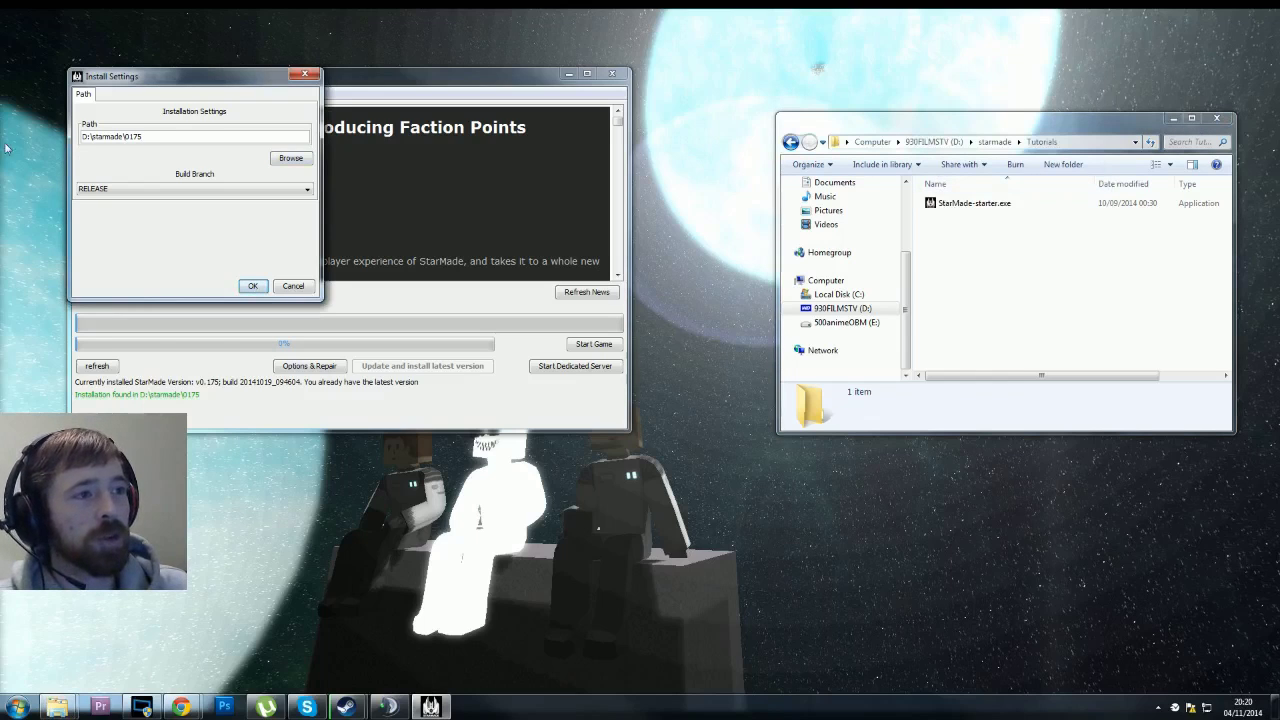
{"action": "left_click_drag", "start_coordinate": [142, 136], "coordinate": [70, 146]}
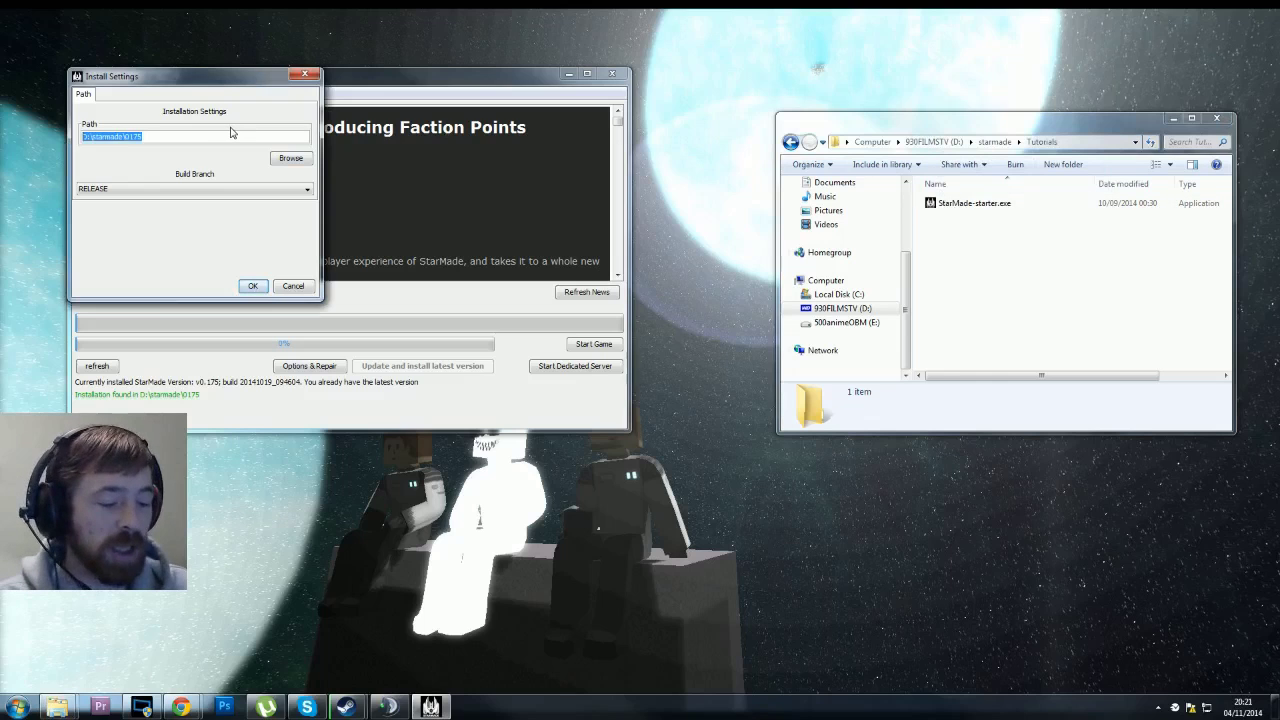
{"action": "key", "text": "ctrl+v"}
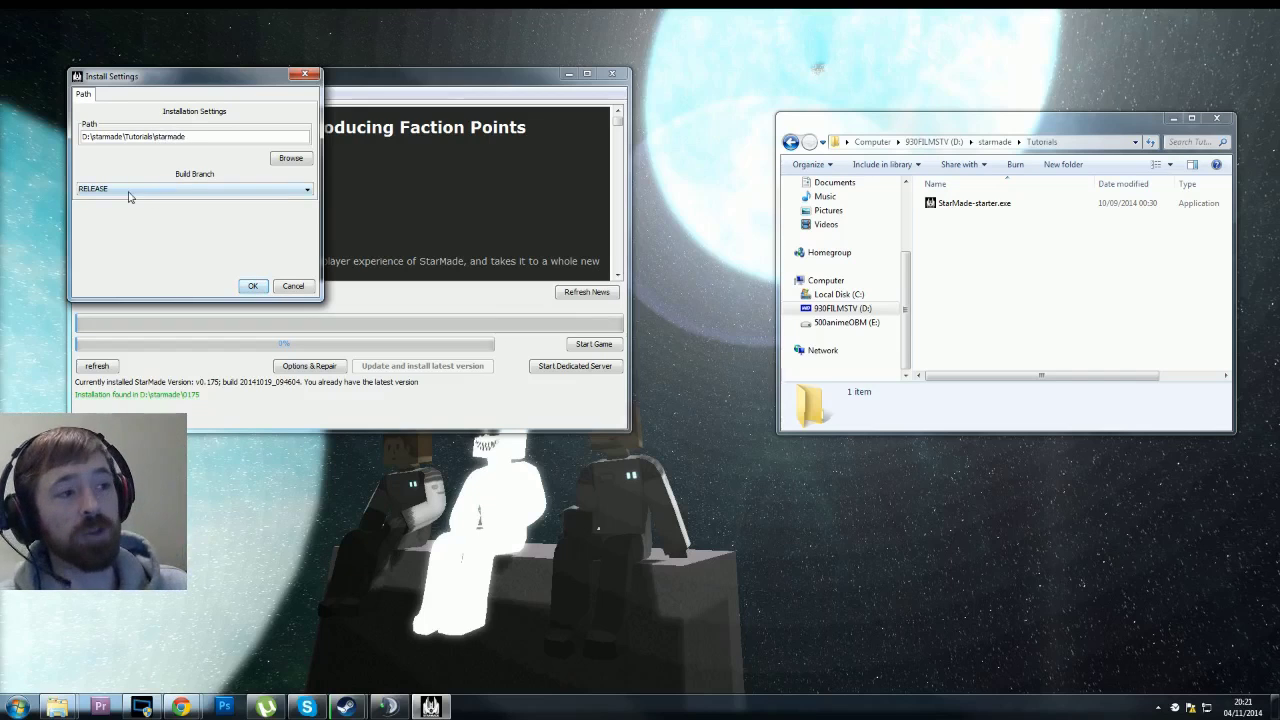
{"action": "left_click", "coordinate": [253, 287]}
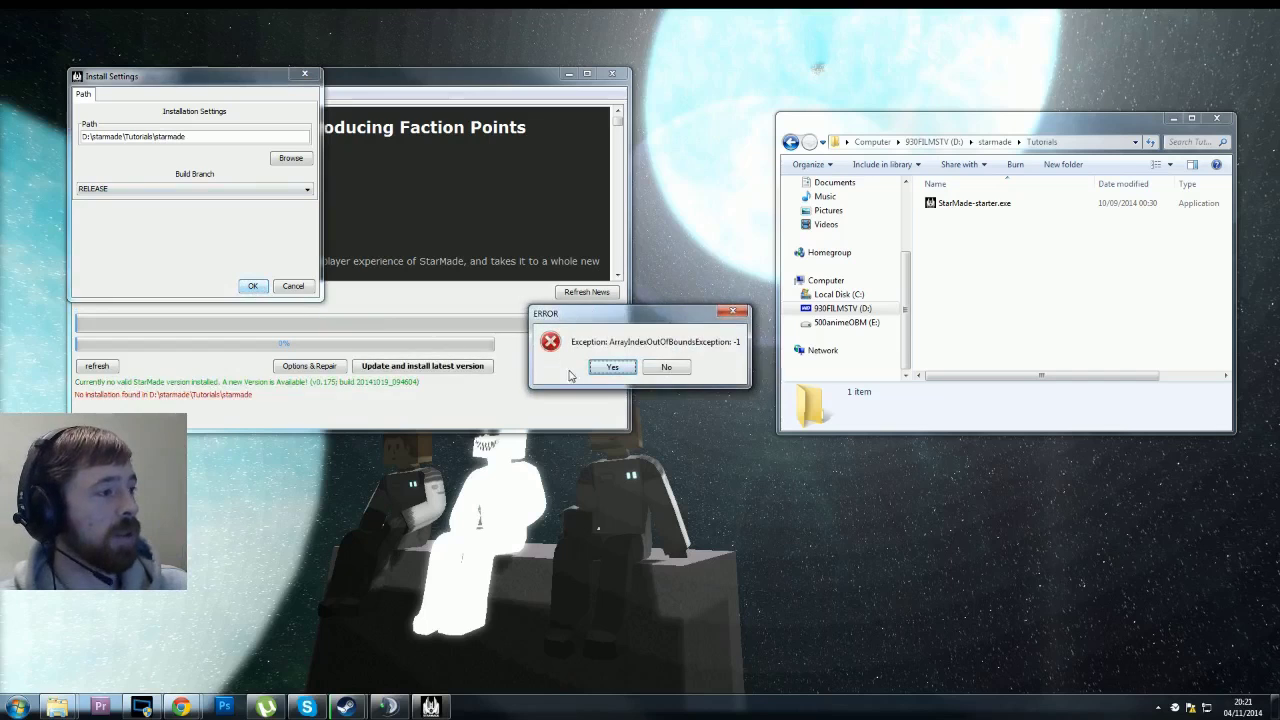
- Dismiss the ArrayIndexOutOfBoundsException error and install StarMade v0.175 into Tutorials\starmade
{"action": "left_click_drag", "start_coordinate": [606, 318], "coordinate": [591, 417]}
{"action": "left_click", "coordinate": [588, 468]}
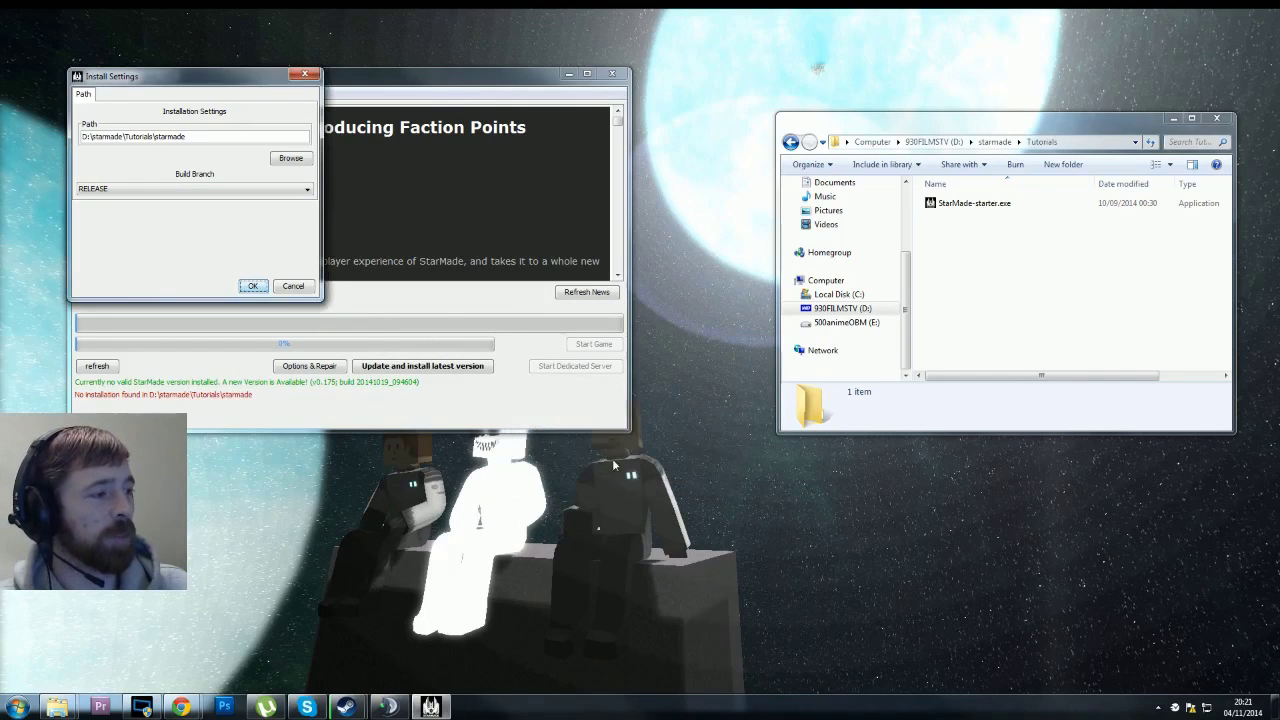
{"action": "left_click", "coordinate": [252, 287]}
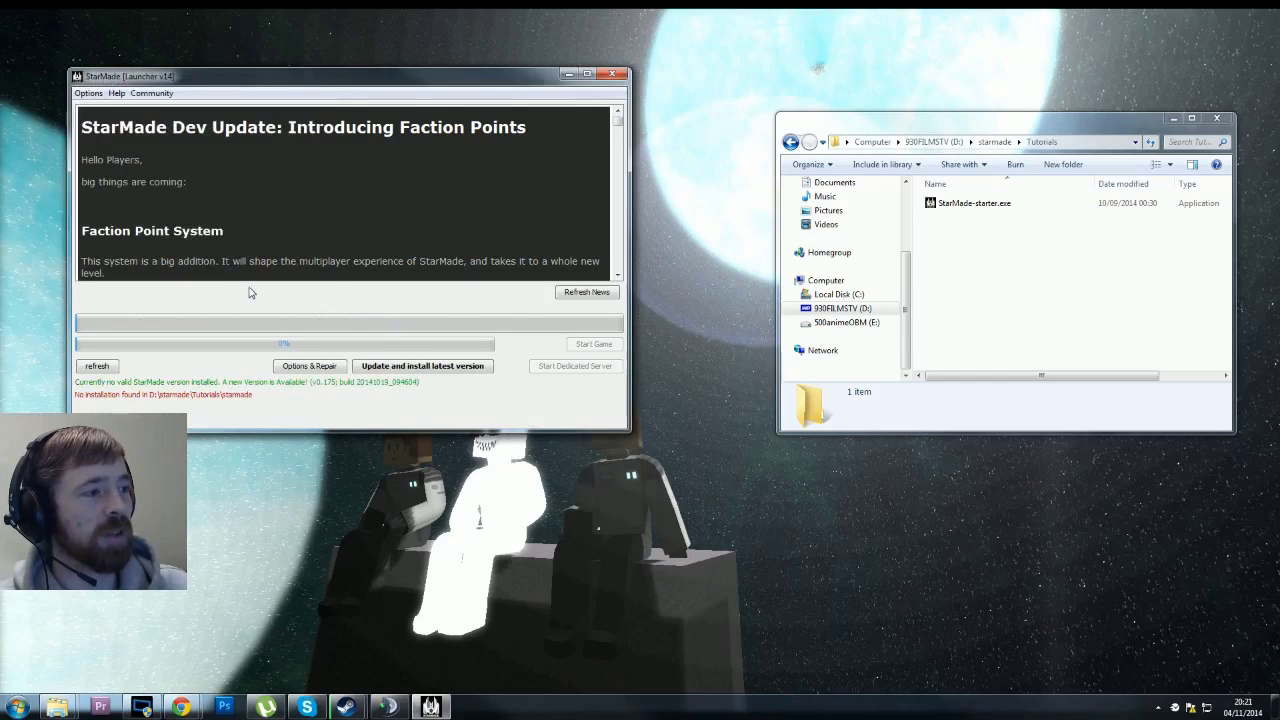
{"action": "left_click", "coordinate": [407, 368]}
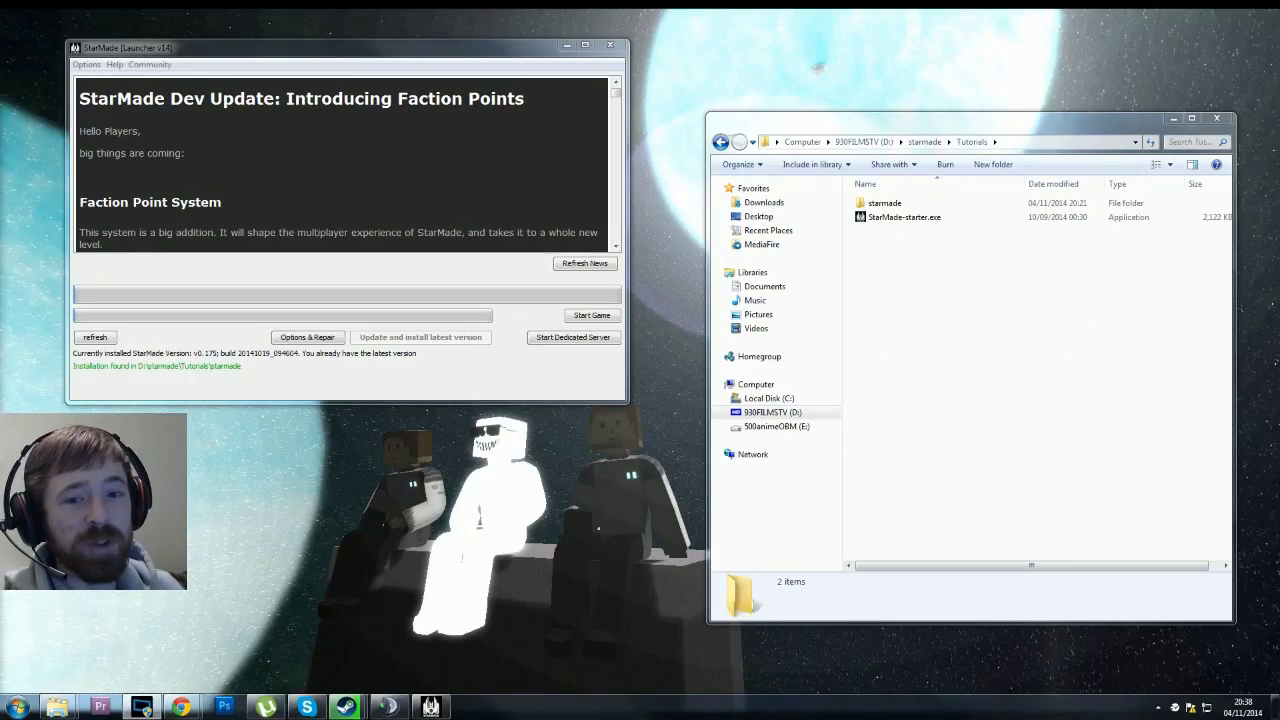
- Start the newly installed game and begin entering the player's in-game name in Connection Setup
{"action": "left_click", "coordinate": [1027, 255]}
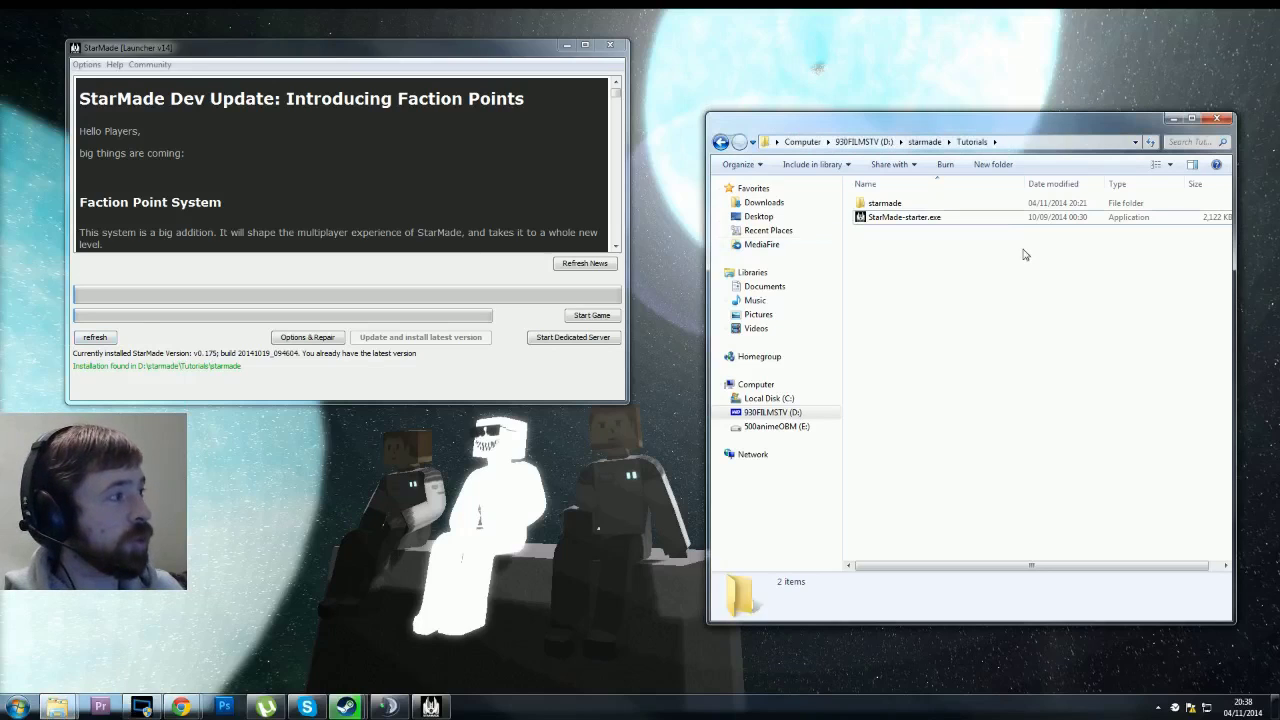
{"action": "left_click", "coordinate": [250, 63]}
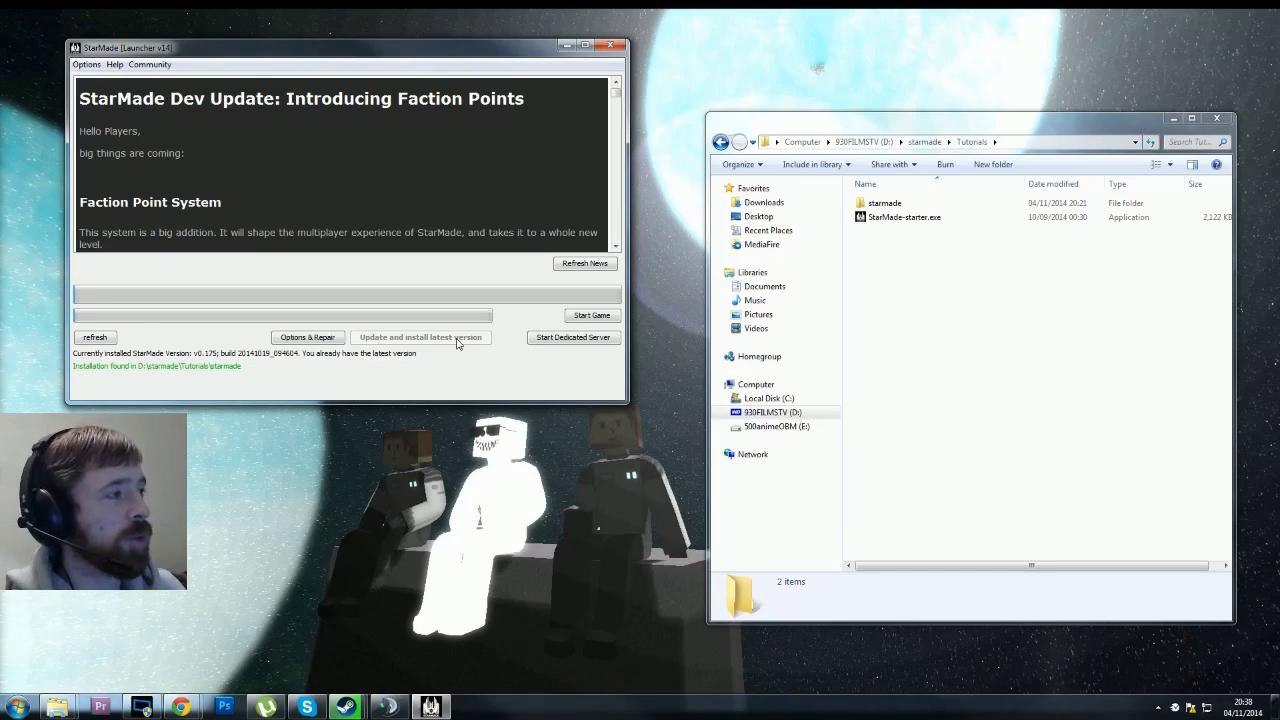
{"action": "double_click", "coordinate": [910, 204]}
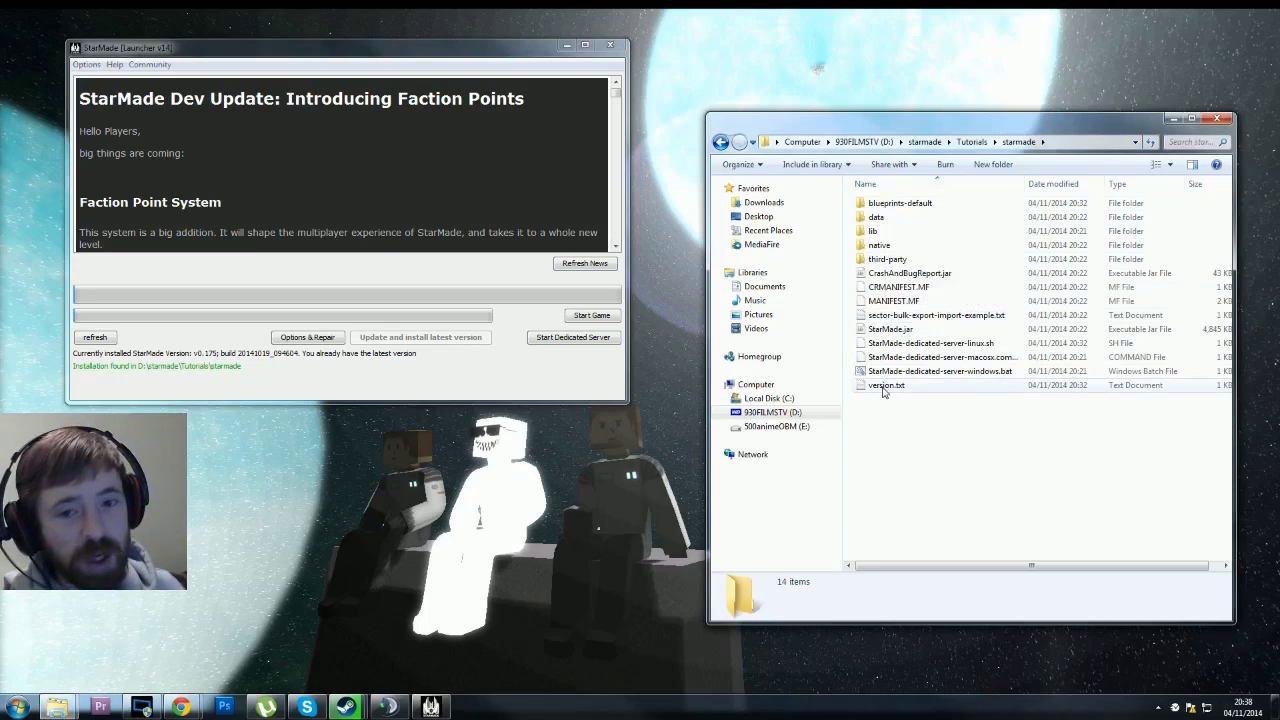
{"action": "left_click", "coordinate": [586, 316]}
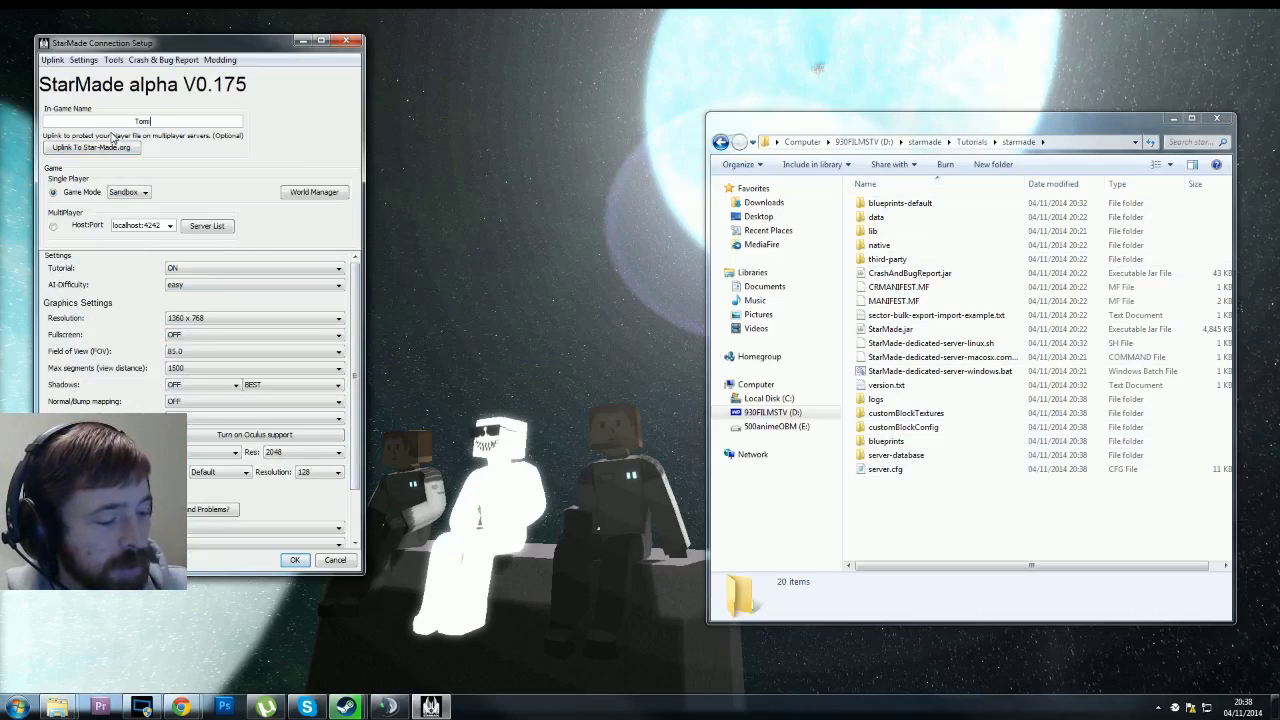
{"action": "type", "text": "sama"}
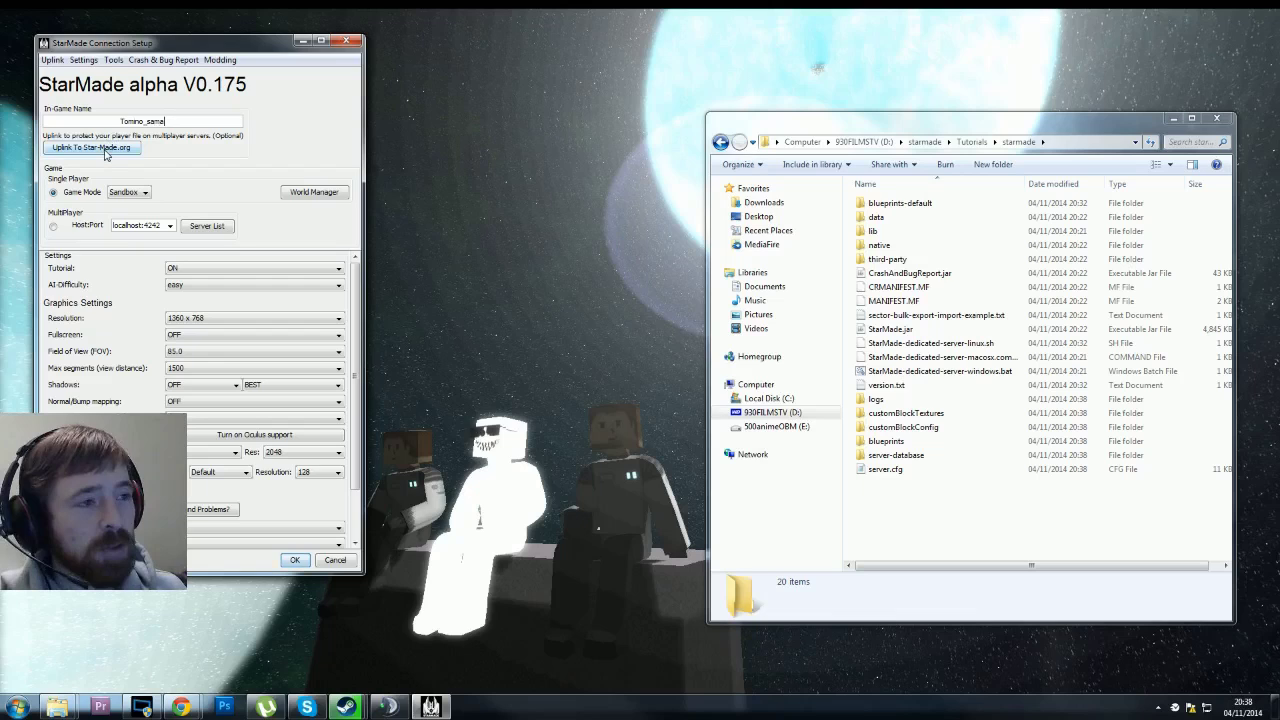
- Uplink to a Star-Made.org account with the account username, saving the login encrypted
{"action": "left_click", "coordinate": [91, 147]}
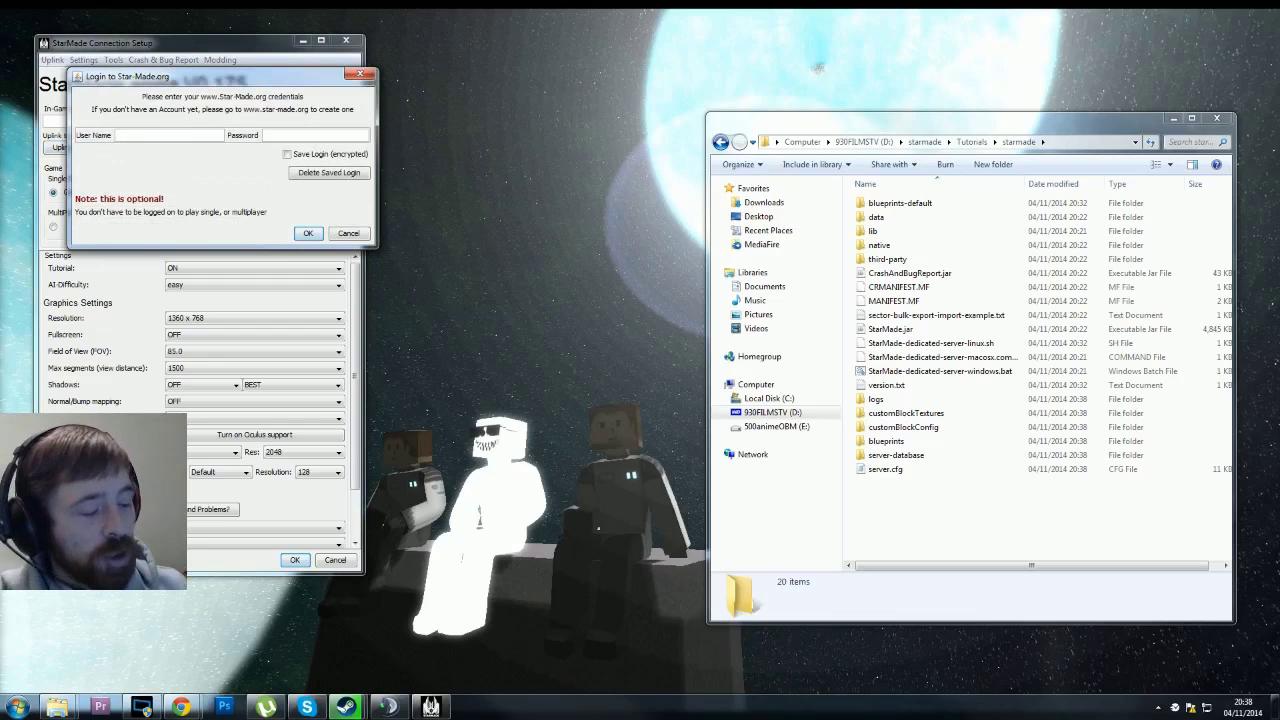
{"action": "type", "text": "Tomino_sama"}
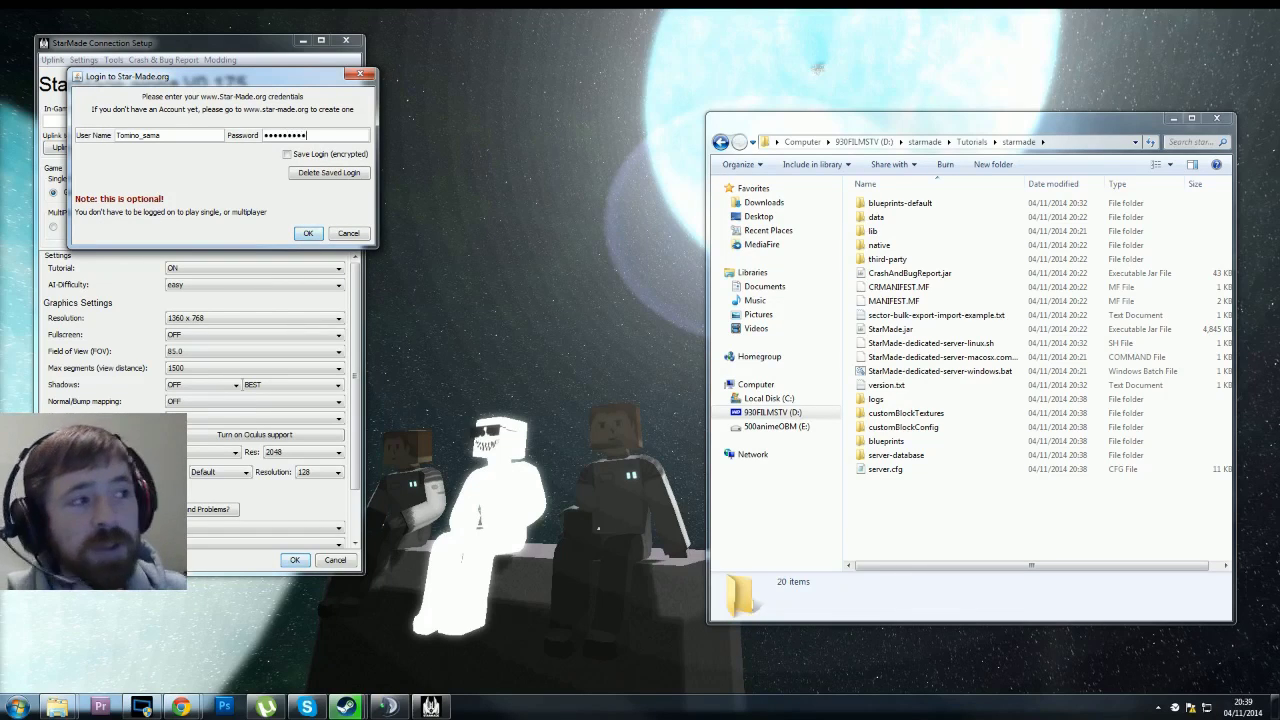
{"action": "left_click", "coordinate": [287, 154]}
{"action": "left_click", "coordinate": [308, 233]}
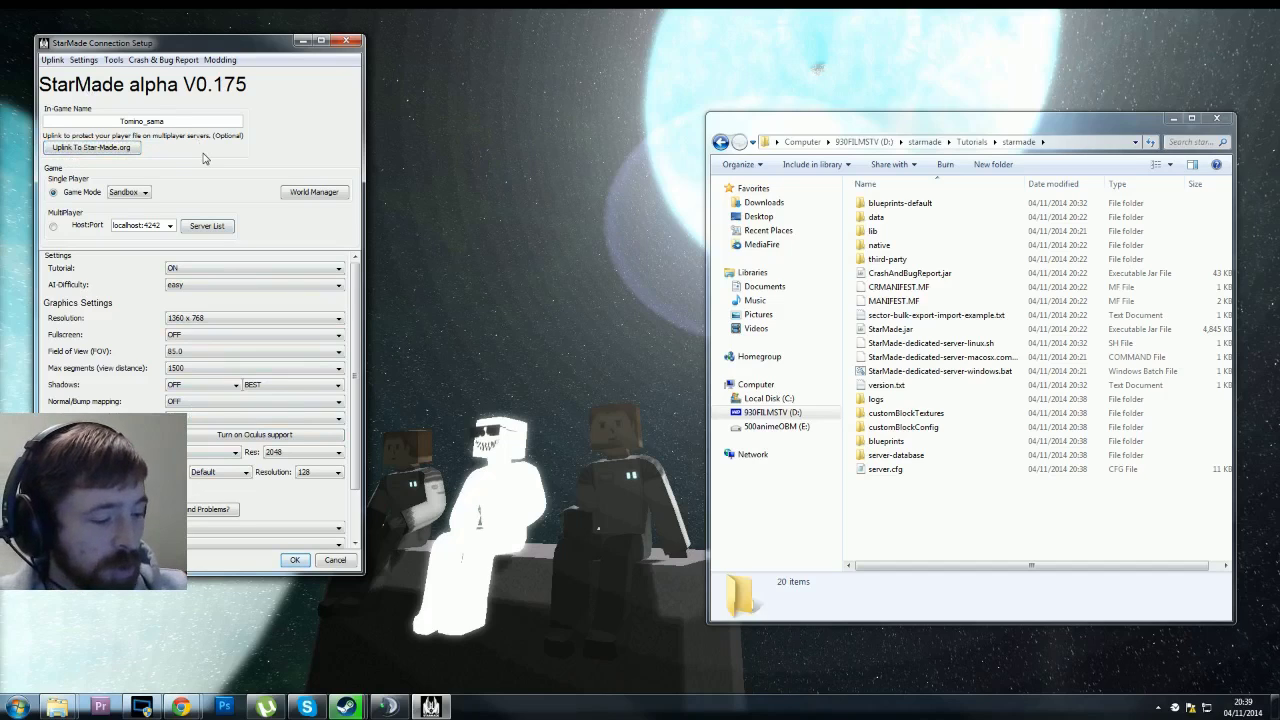
- Finish the in-game name, removing the stray ~, and enlarge the setup window
{"action": "type", "text": "s~_d"}
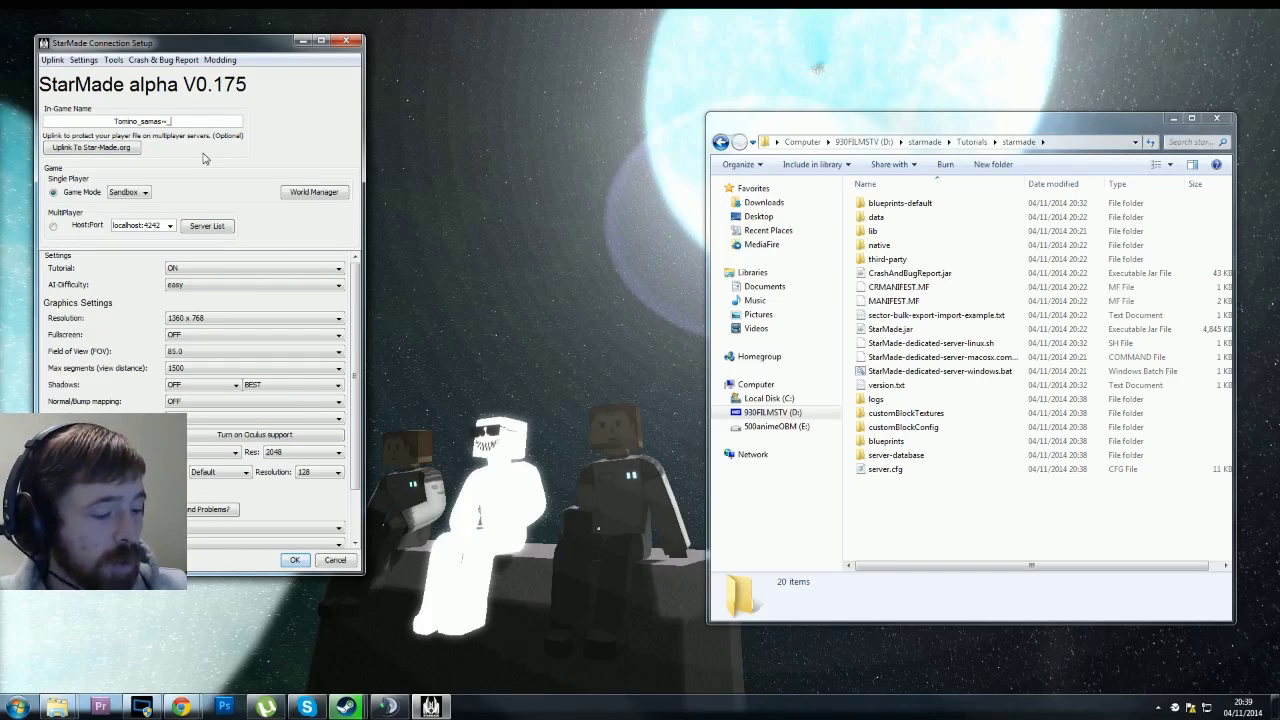
{"action": "type", "text": "one"}
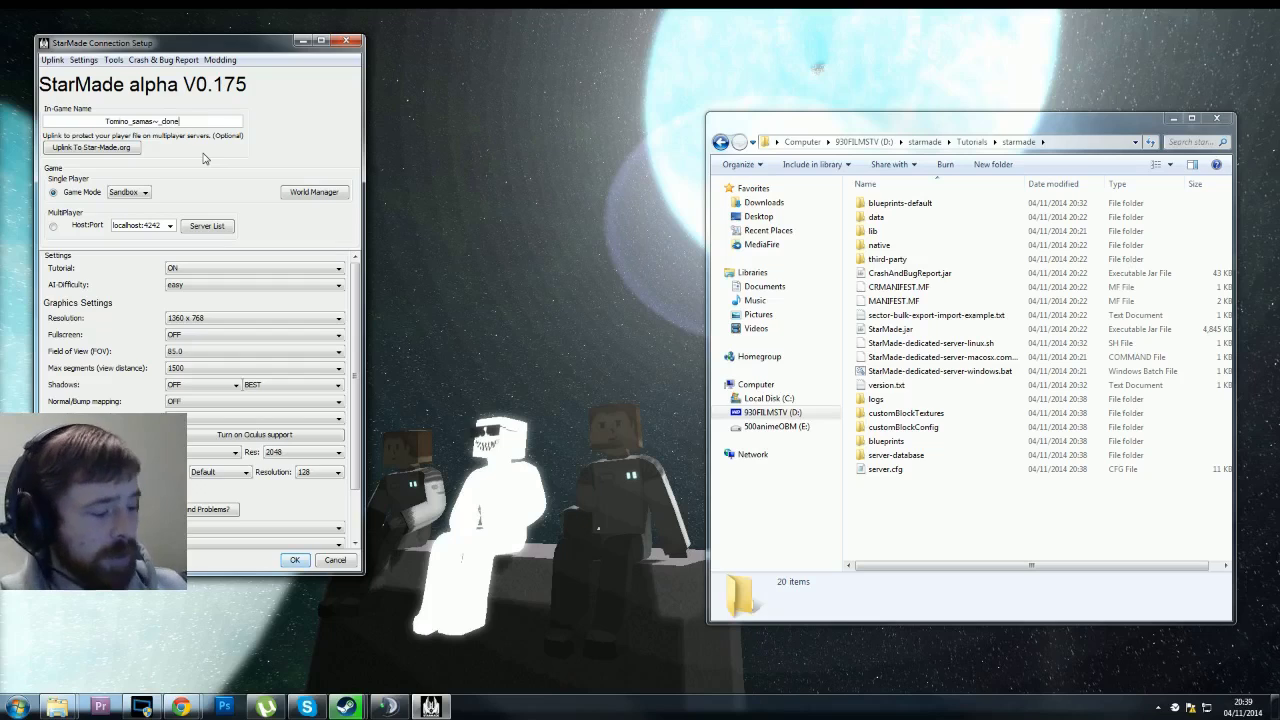
{"action": "key", "text": "Left"}
{"action": "key", "text": "Left"}
{"action": "key", "text": "Left"}
{"action": "key", "text": "Left"}
{"action": "key", "text": "Left"}
{"action": "key", "text": "BackSpace"}
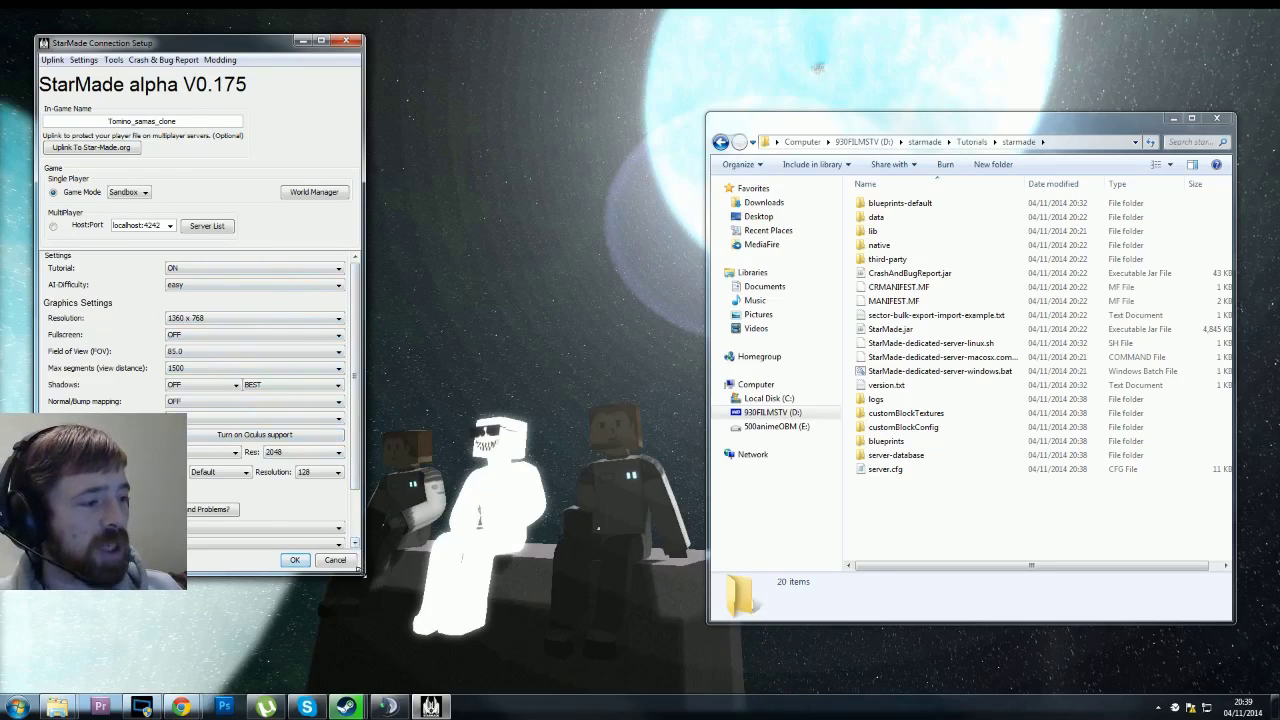
{"action": "left_click_drag", "start_coordinate": [365, 575], "coordinate": [630, 653]}
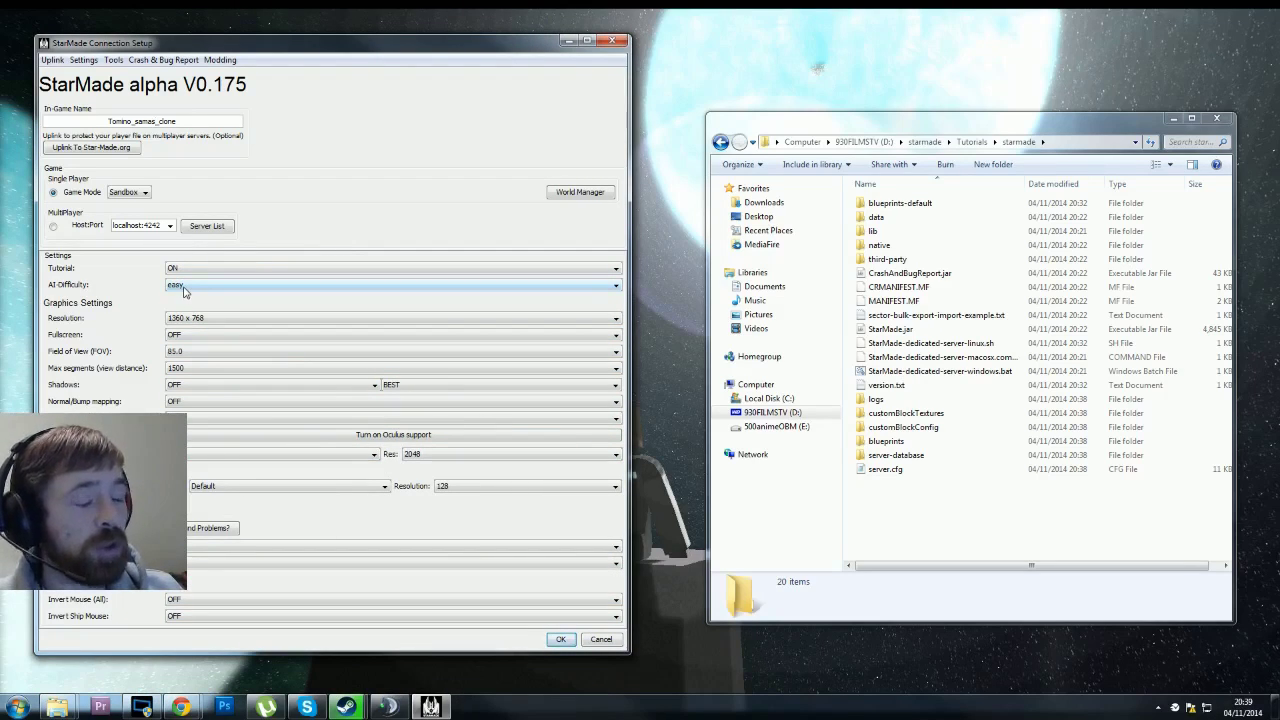
- Keep AI difficulty easy, and set resolution 1280 x 720, FOV 110.0, max segments 20000
{"action": "left_click", "coordinate": [183, 289]}
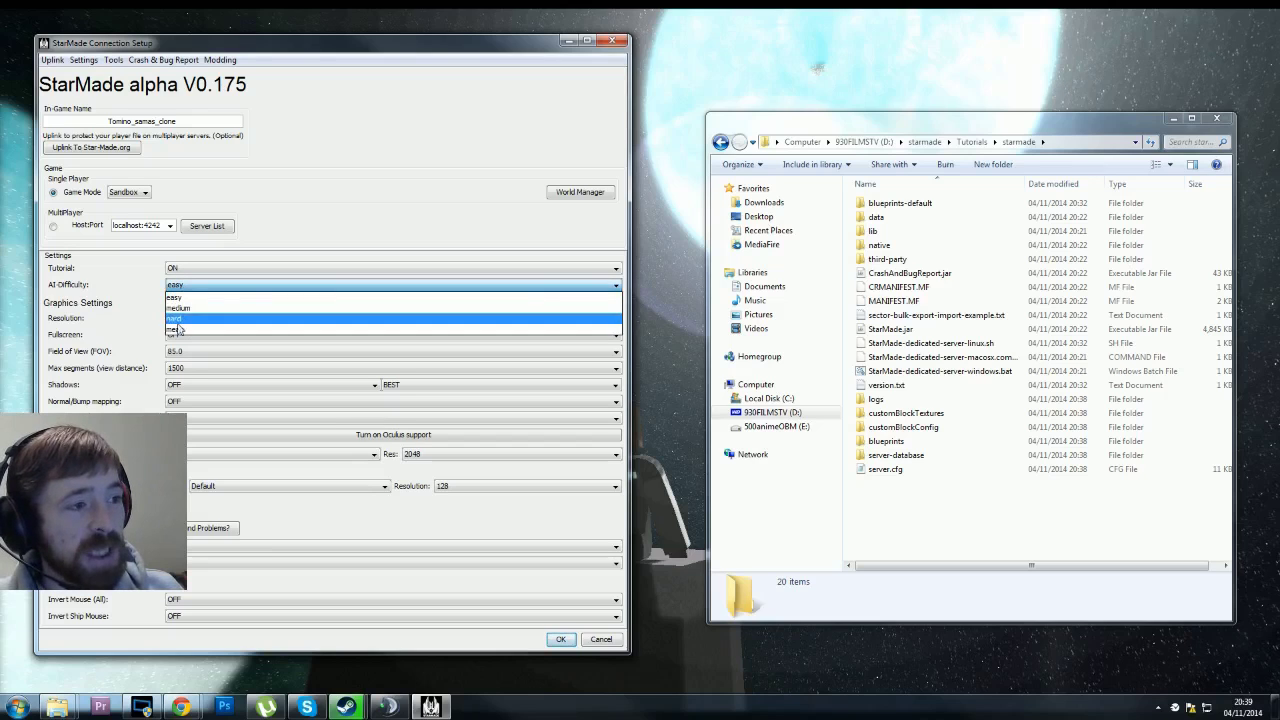
{"action": "left_click", "coordinate": [130, 284]}
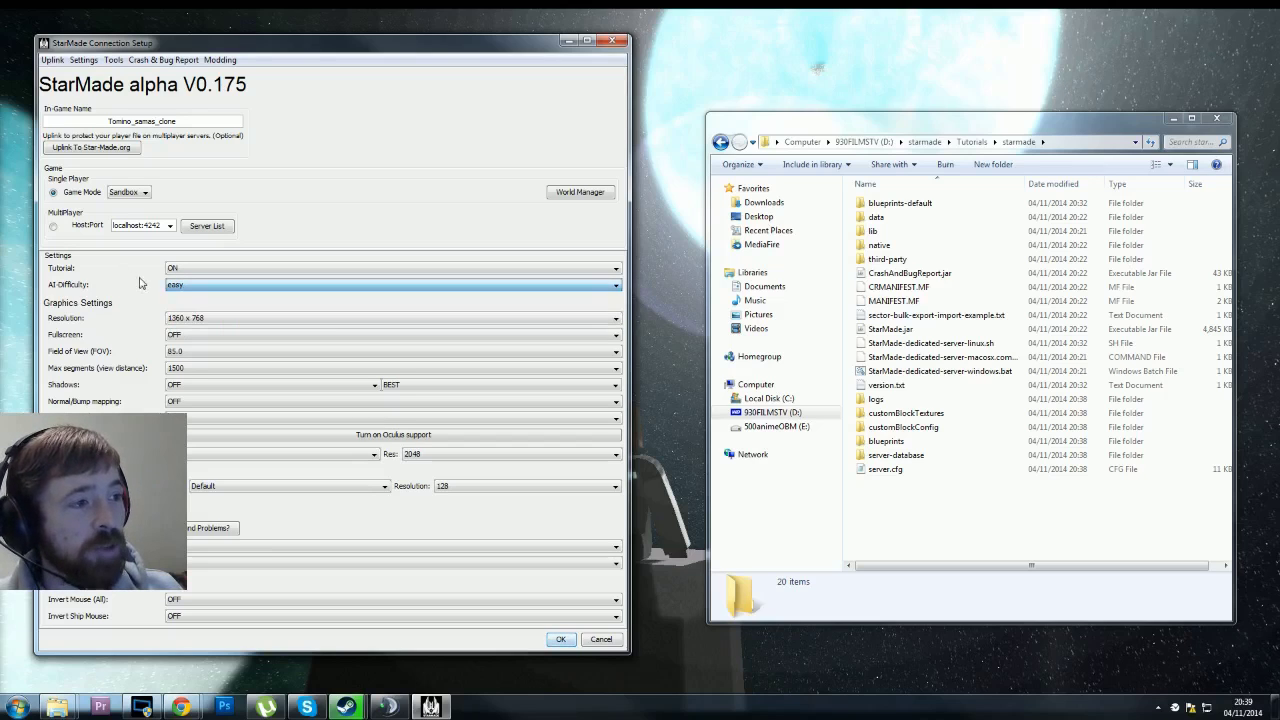
{"action": "left_click", "coordinate": [208, 320]}
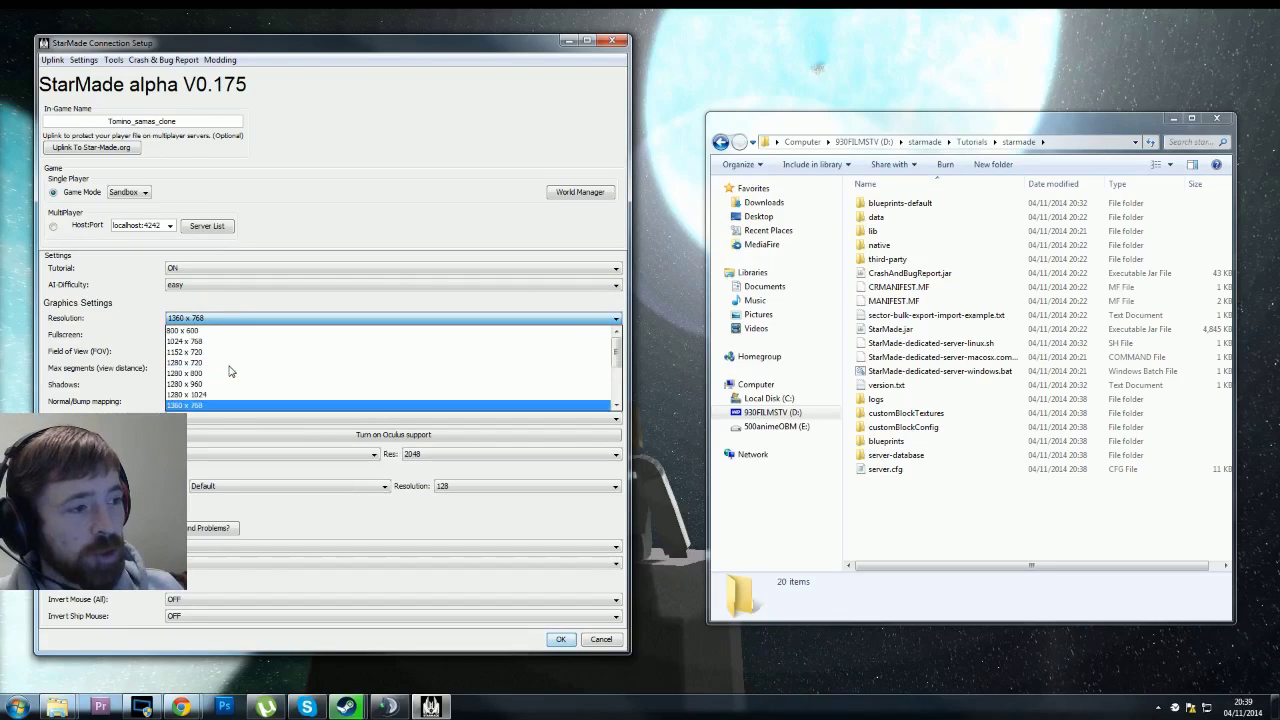
{"action": "left_click", "coordinate": [213, 363]}
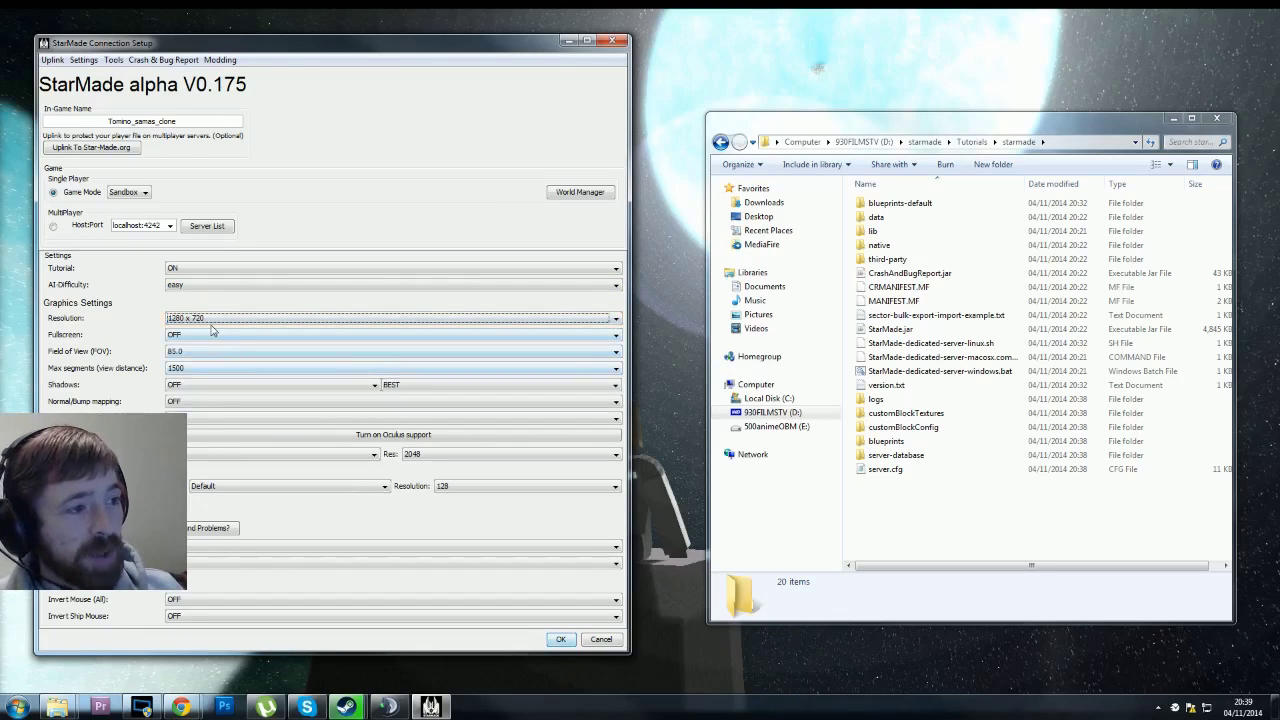
{"action": "left_click", "coordinate": [182, 352]}
{"action": "left_click", "coordinate": [186, 366]}
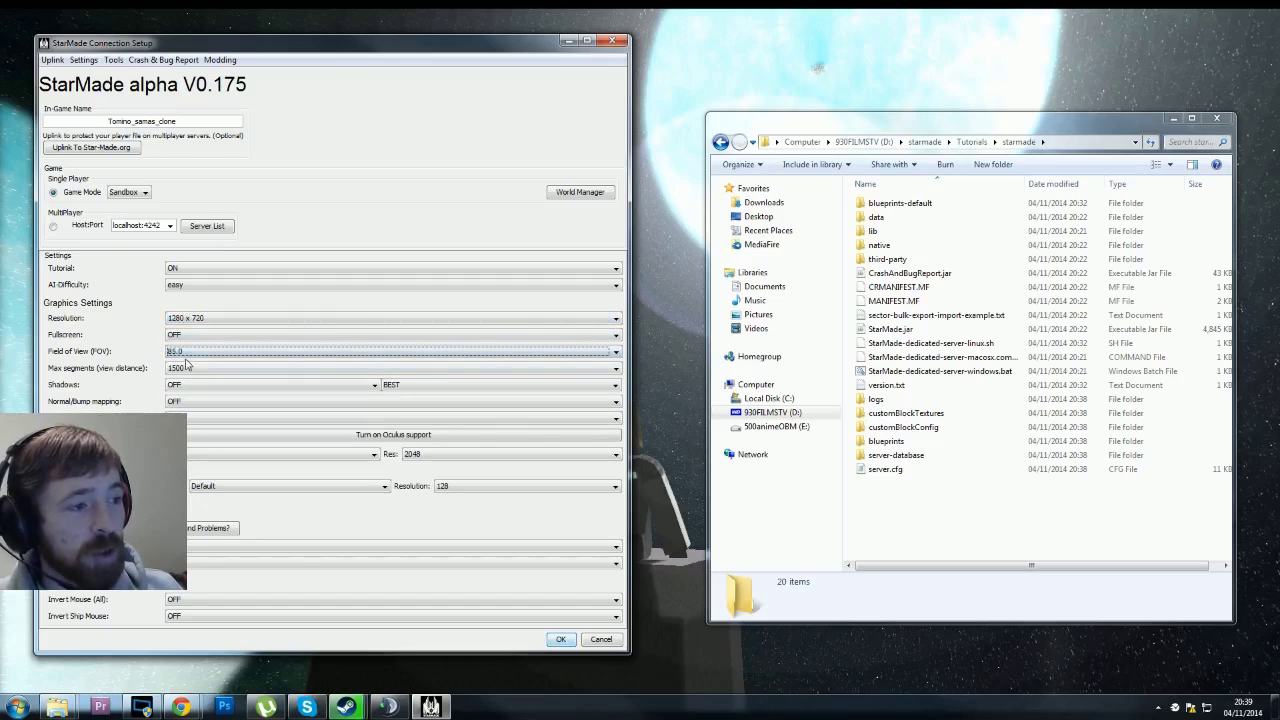
{"action": "left_click", "coordinate": [189, 353]}
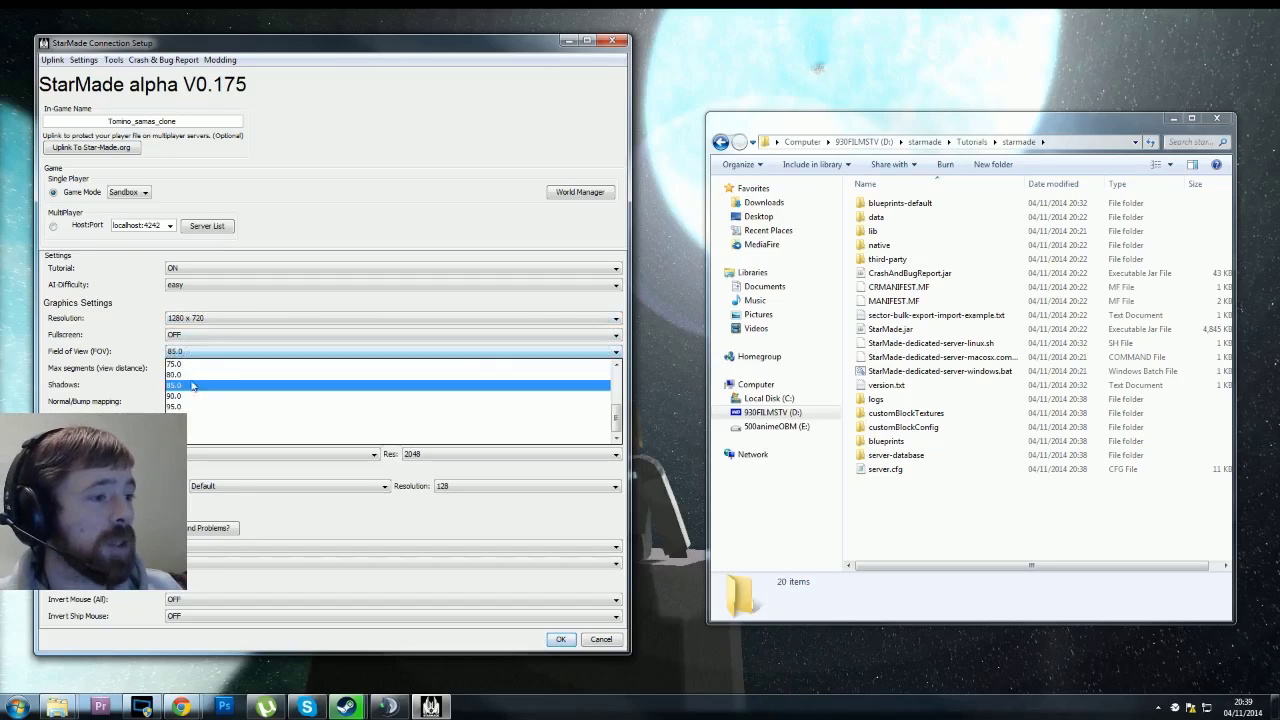
{"action": "left_click", "coordinate": [194, 440]}
{"action": "left_click", "coordinate": [184, 370]}
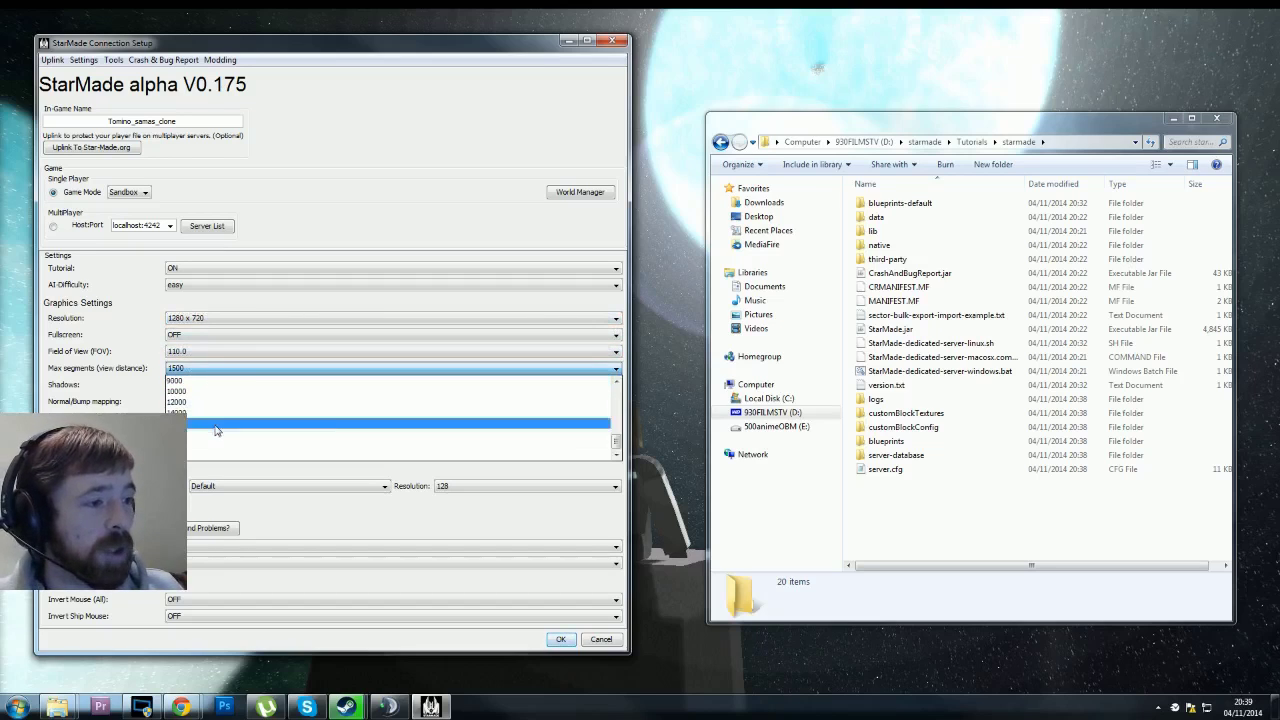
{"action": "left_click", "coordinate": [215, 427]}
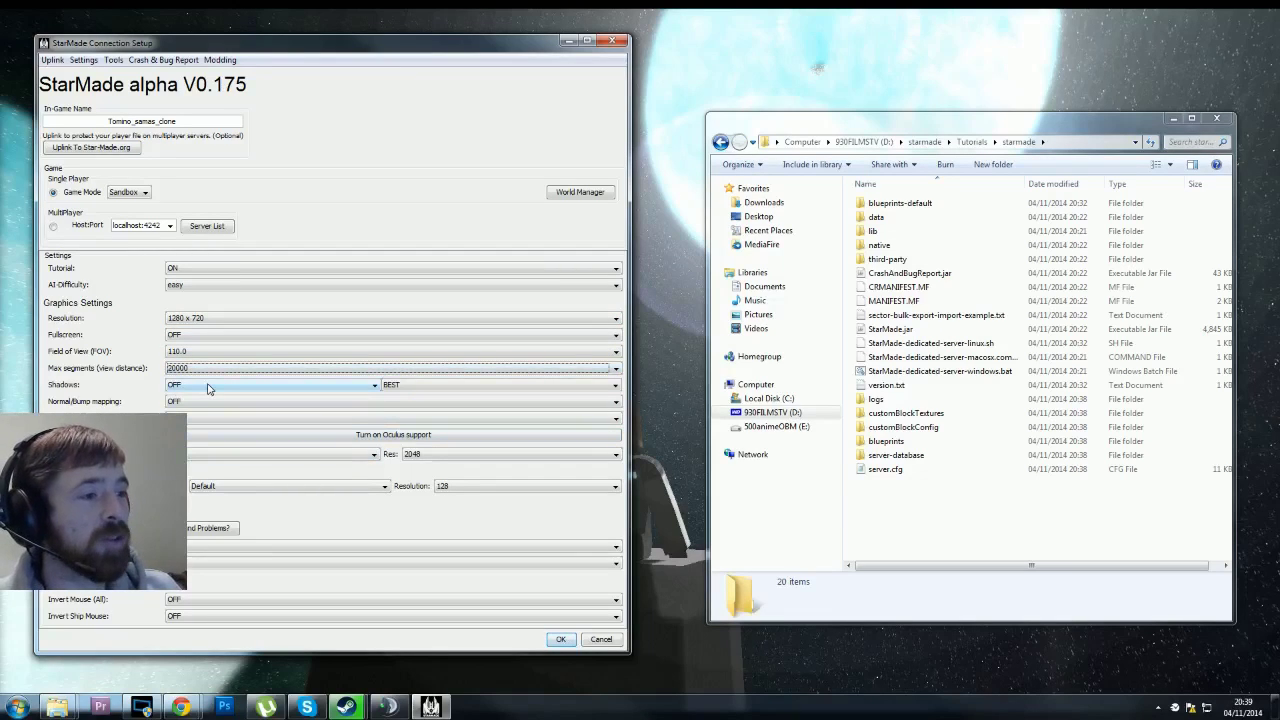
- Turn shadows on at ULTRA quality and enable normal/bump mapping
{"action": "left_click", "coordinate": [208, 388]}
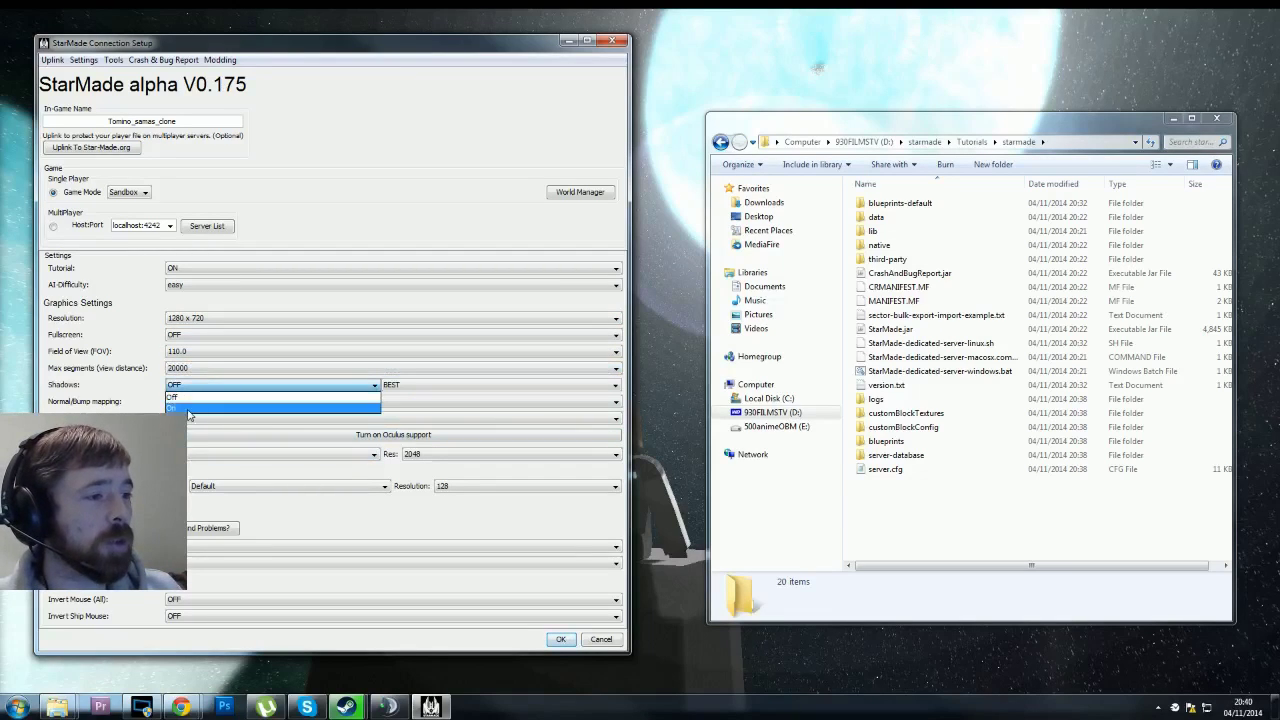
{"action": "left_click", "coordinate": [188, 410]}
{"action": "left_click", "coordinate": [400, 385]}
{"action": "left_click", "coordinate": [400, 418]}
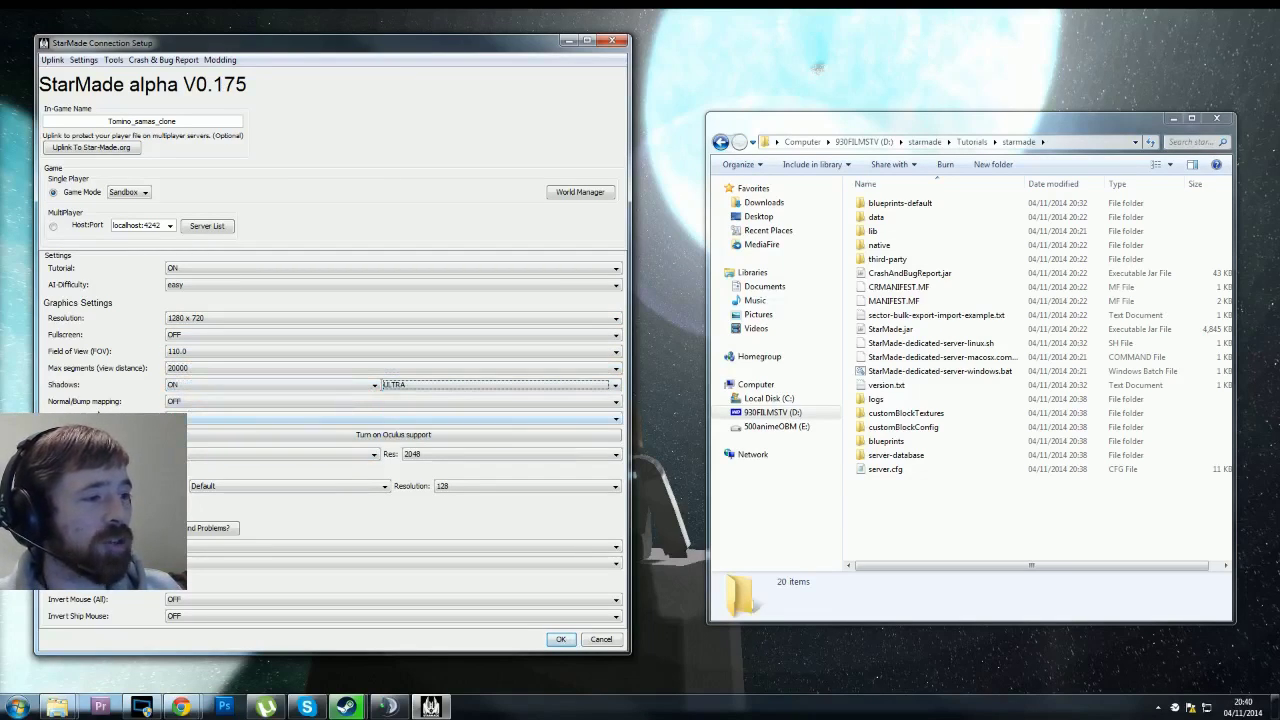
{"action": "left_click", "coordinate": [183, 404]}
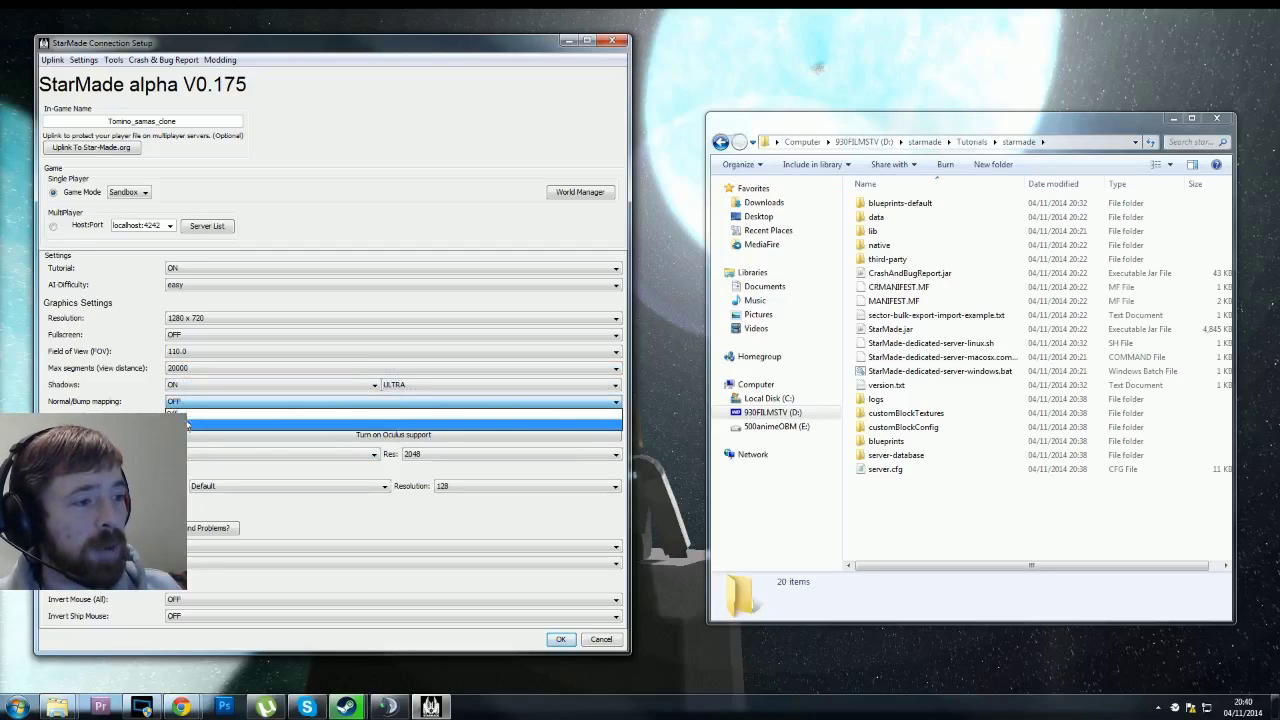
{"action": "left_click", "coordinate": [186, 428]}
{"action": "left_click", "coordinate": [192, 418]}
{"action": "left_click", "coordinate": [196, 452]}
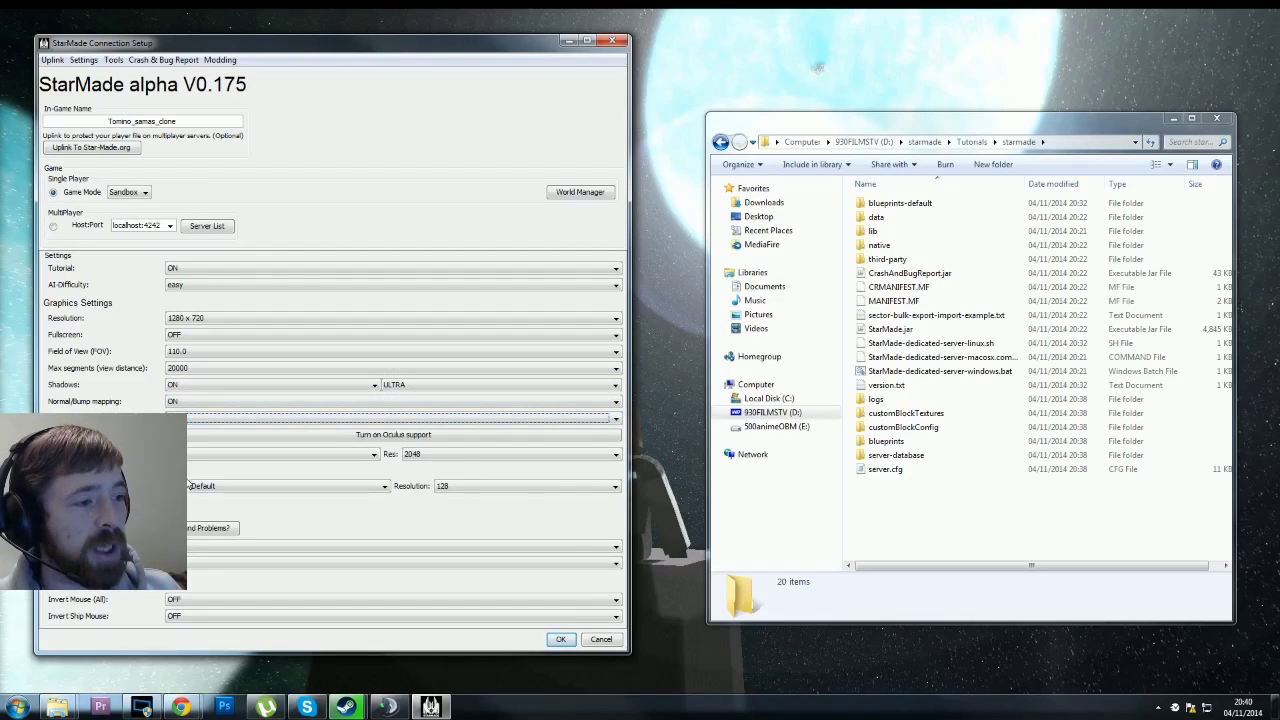
{"action": "left_click", "coordinate": [196, 424]}
{"action": "left_click", "coordinate": [196, 420]}
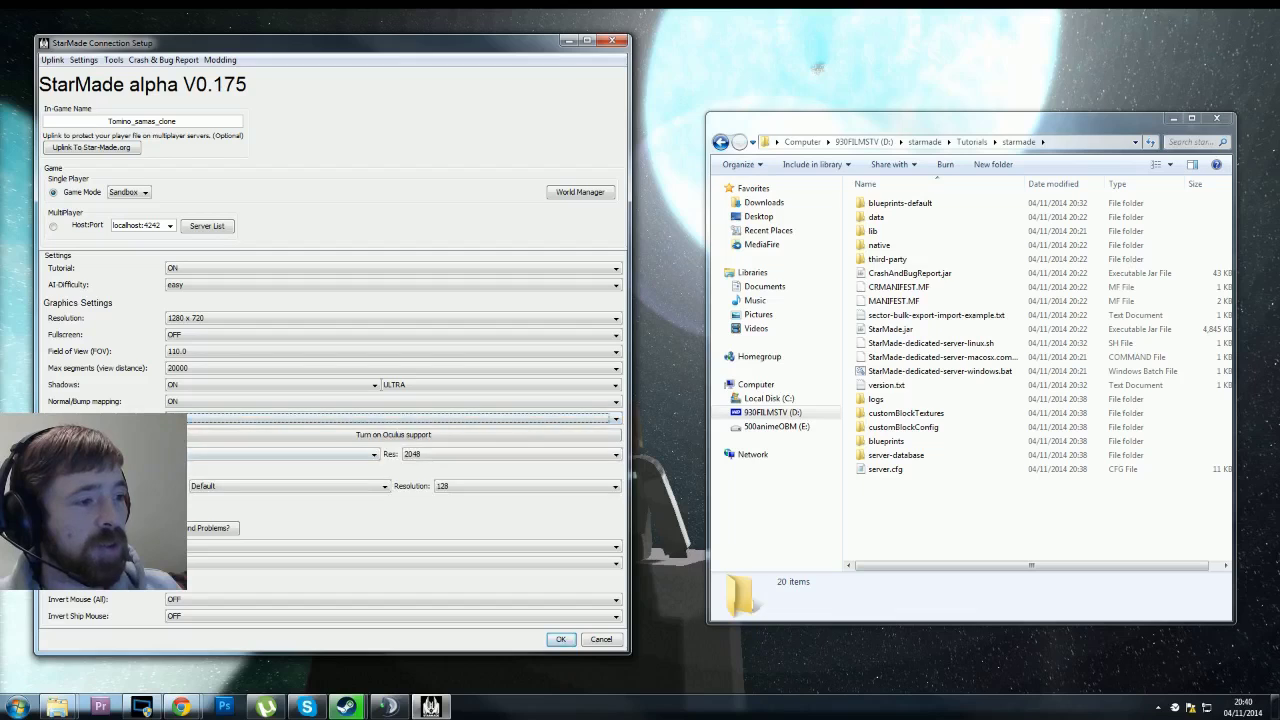
{"action": "left_click", "coordinate": [196, 418]}
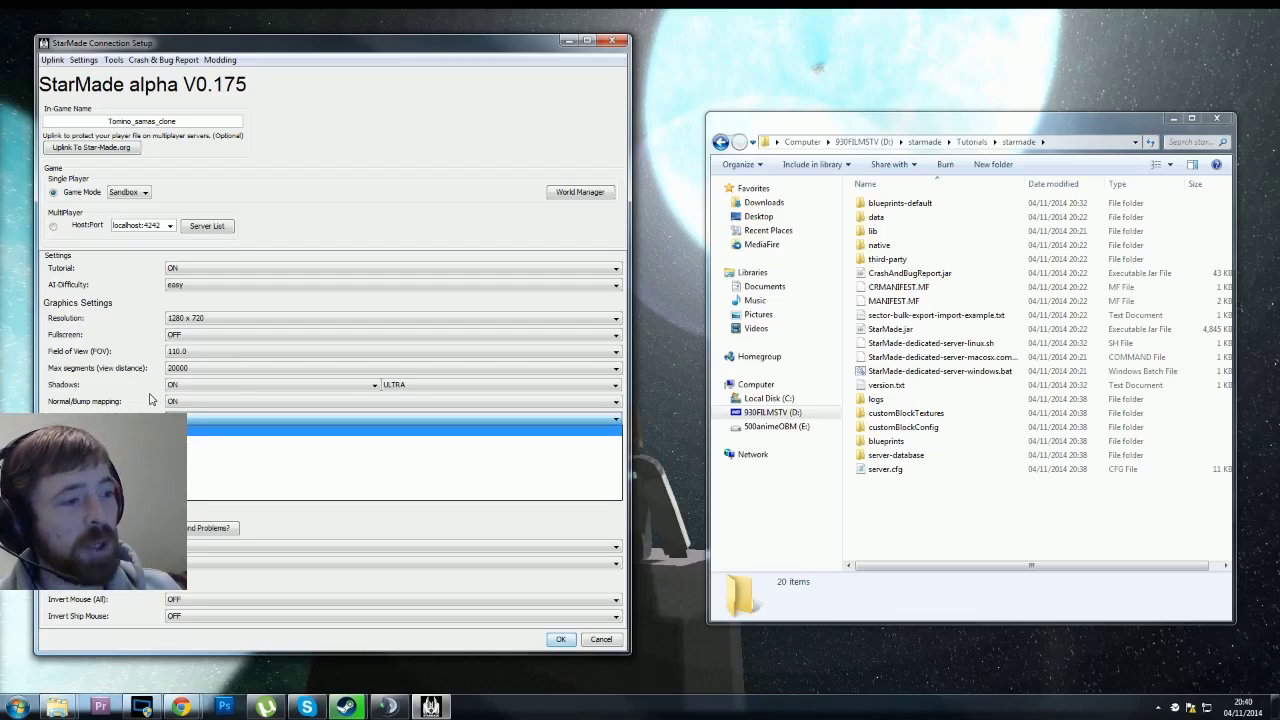
{"action": "left_click", "coordinate": [188, 429]}
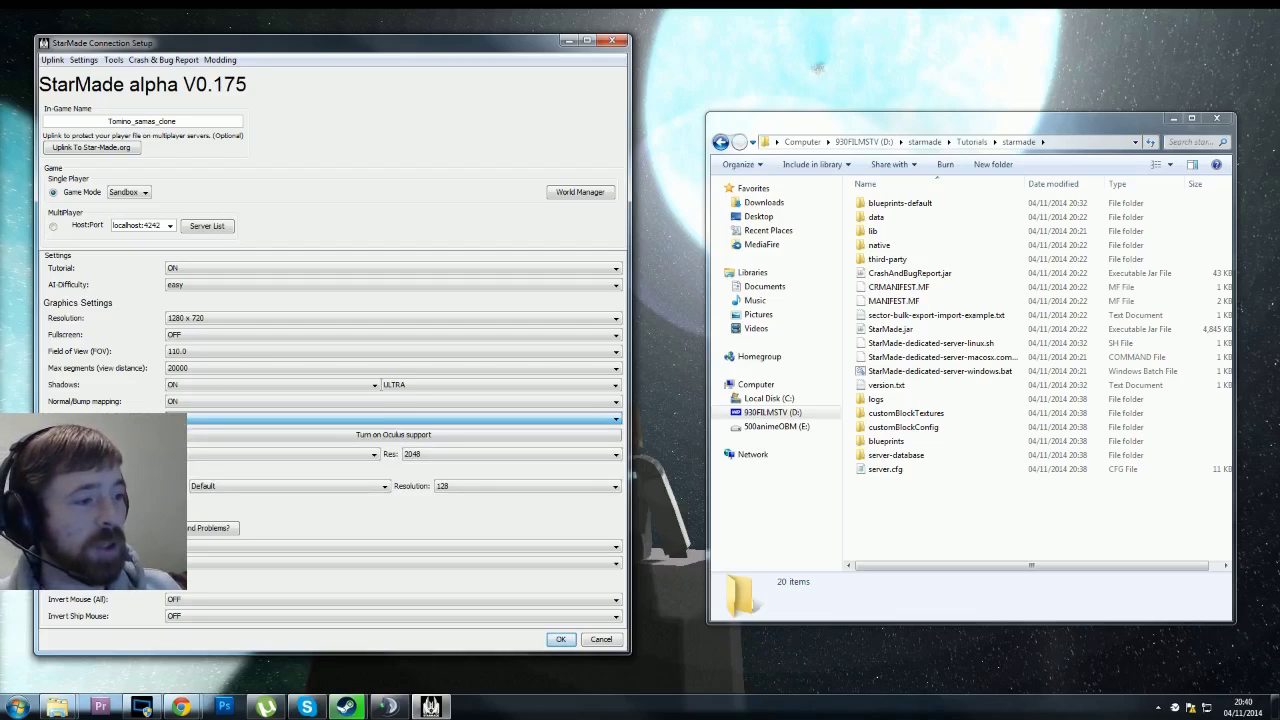
- Set Res to 4096, keep Default, and raise the 128 resolution to 256
{"action": "left_click", "coordinate": [405, 455]}
{"action": "left_click", "coordinate": [419, 489]}
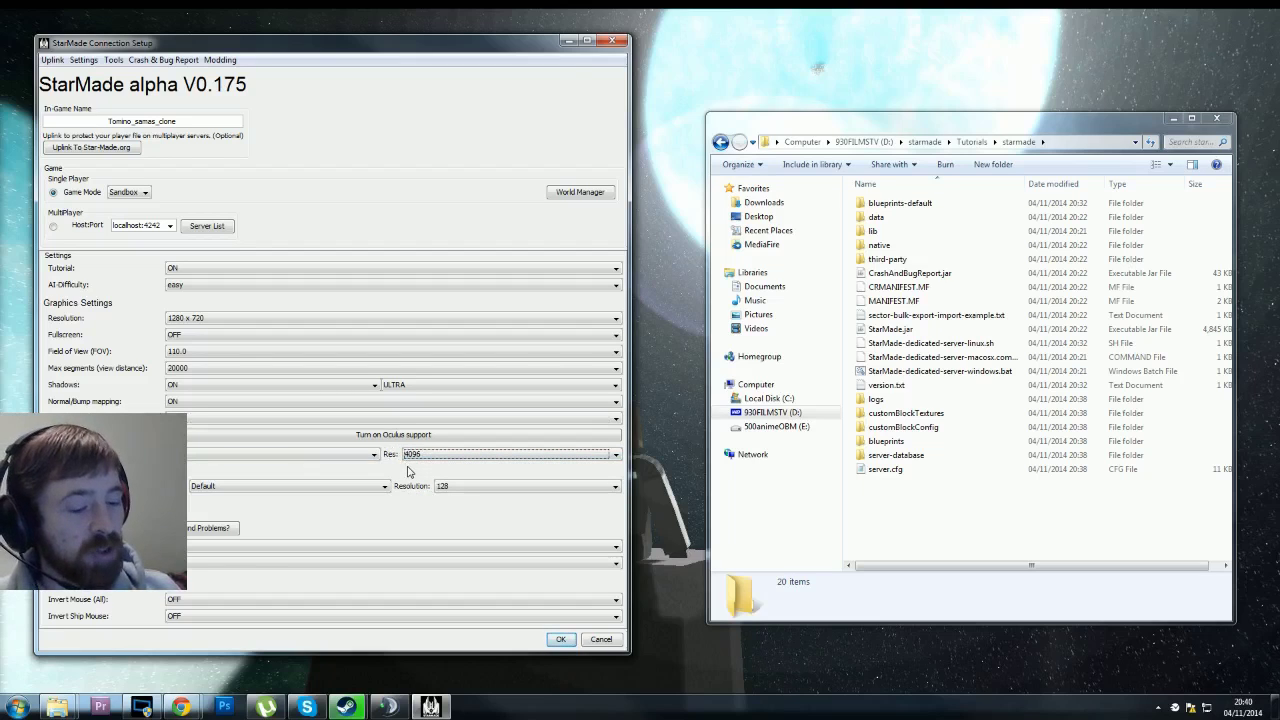
{"action": "left_click", "coordinate": [289, 489]}
{"action": "left_click", "coordinate": [216, 505]}
{"action": "left_click", "coordinate": [428, 489]}
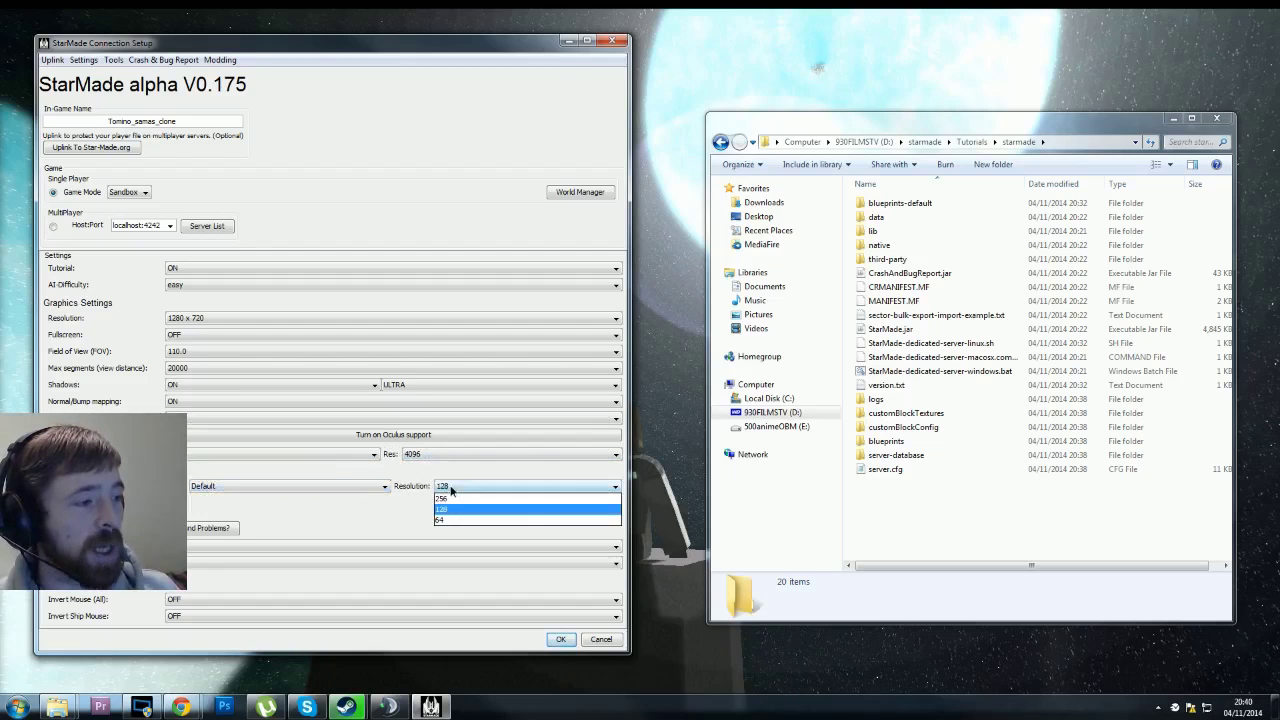
{"action": "left_click", "coordinate": [440, 500]}
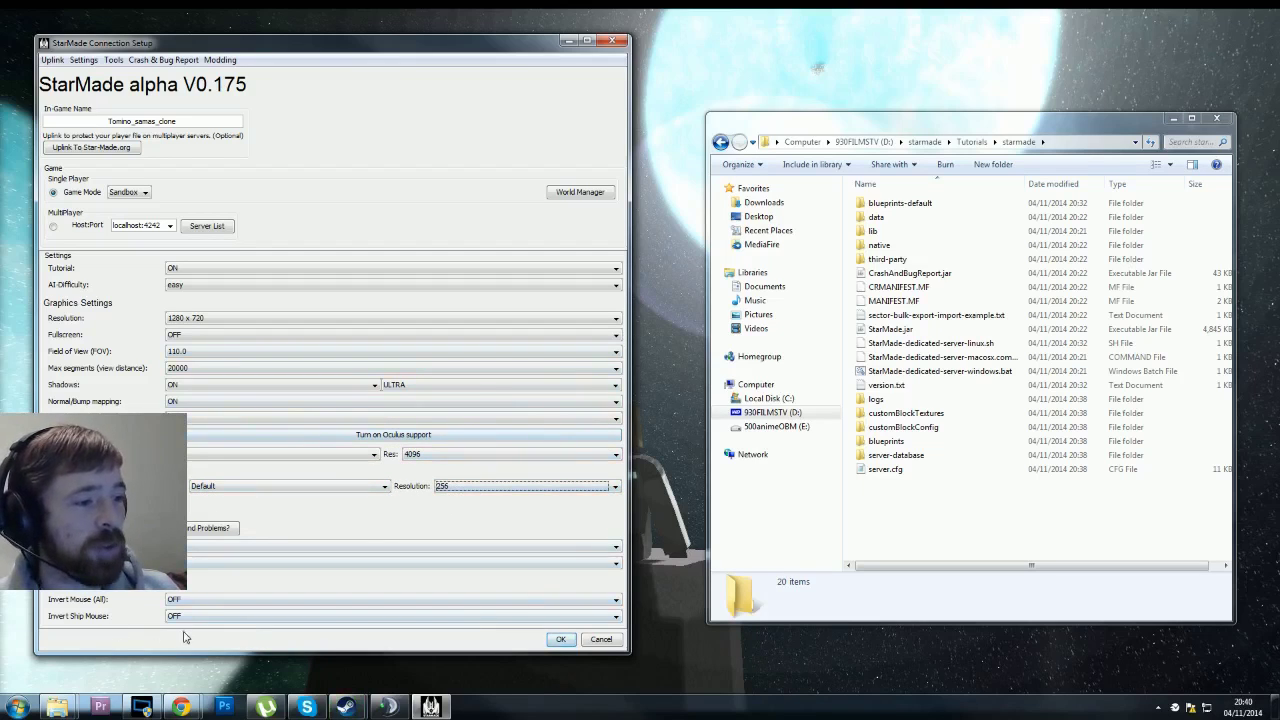
{"action": "left_click", "coordinate": [82, 61]}
- In advanced settings, turn Bloom on, keep VBO Bulk-Mode size 4 and FPS limit -1
{"action": "left_click", "coordinate": [93, 77]}
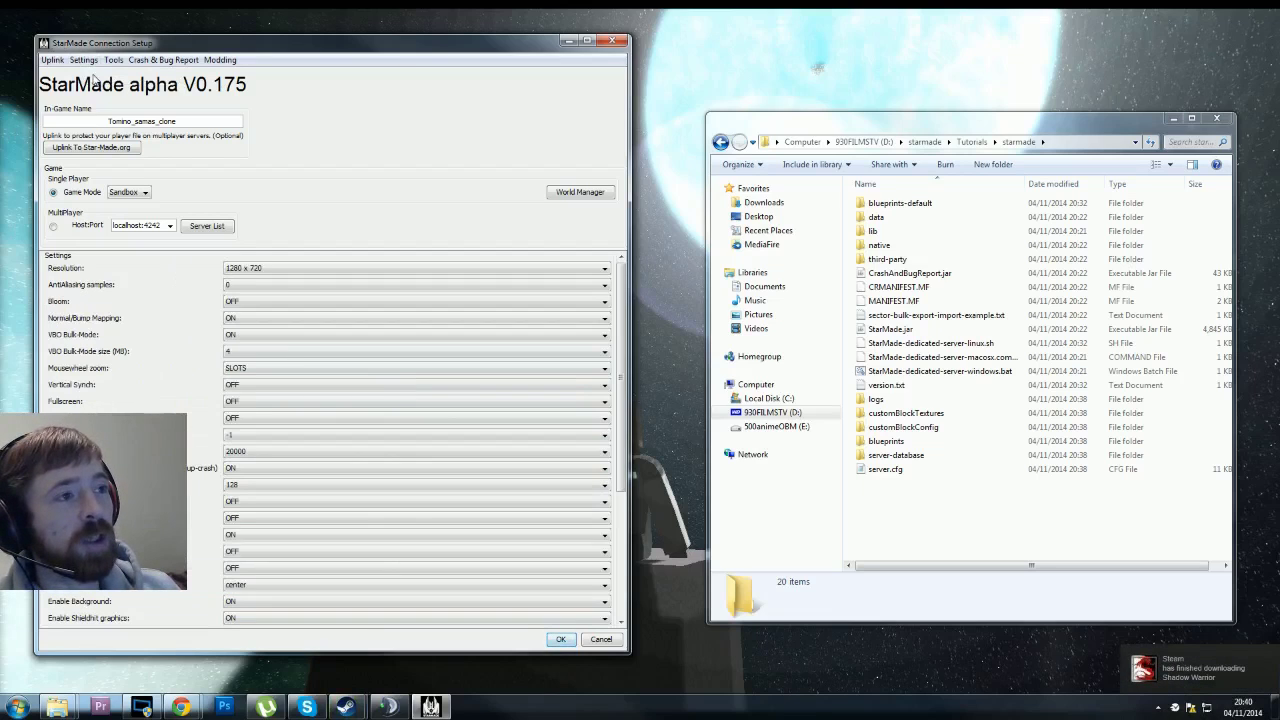
{"action": "left_click", "coordinate": [237, 302]}
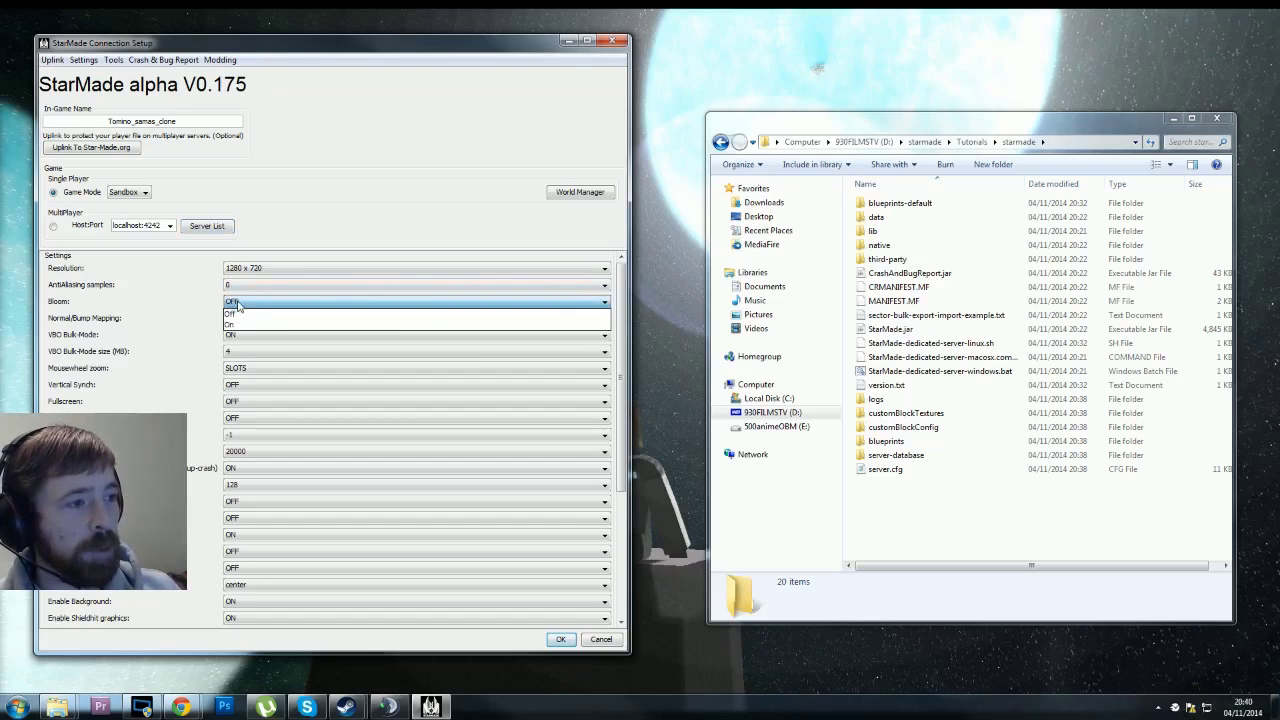
{"action": "left_click", "coordinate": [238, 325]}
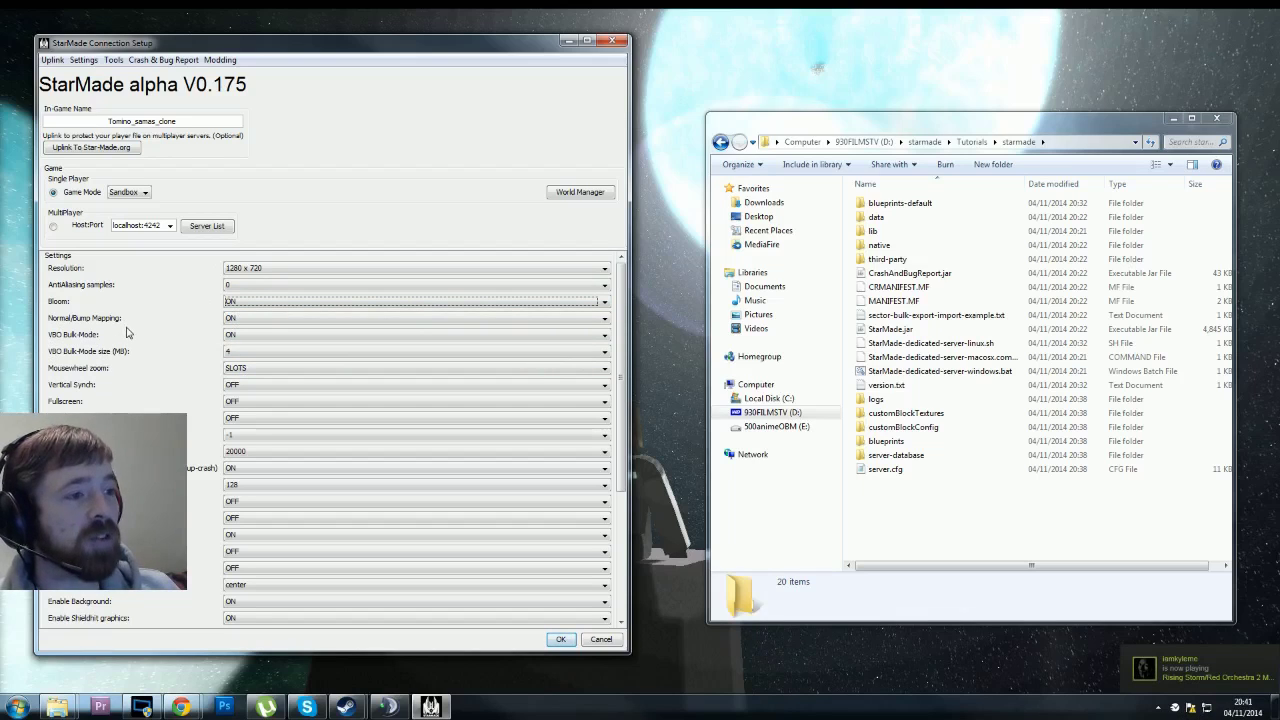
{"action": "left_click", "coordinate": [256, 352]}
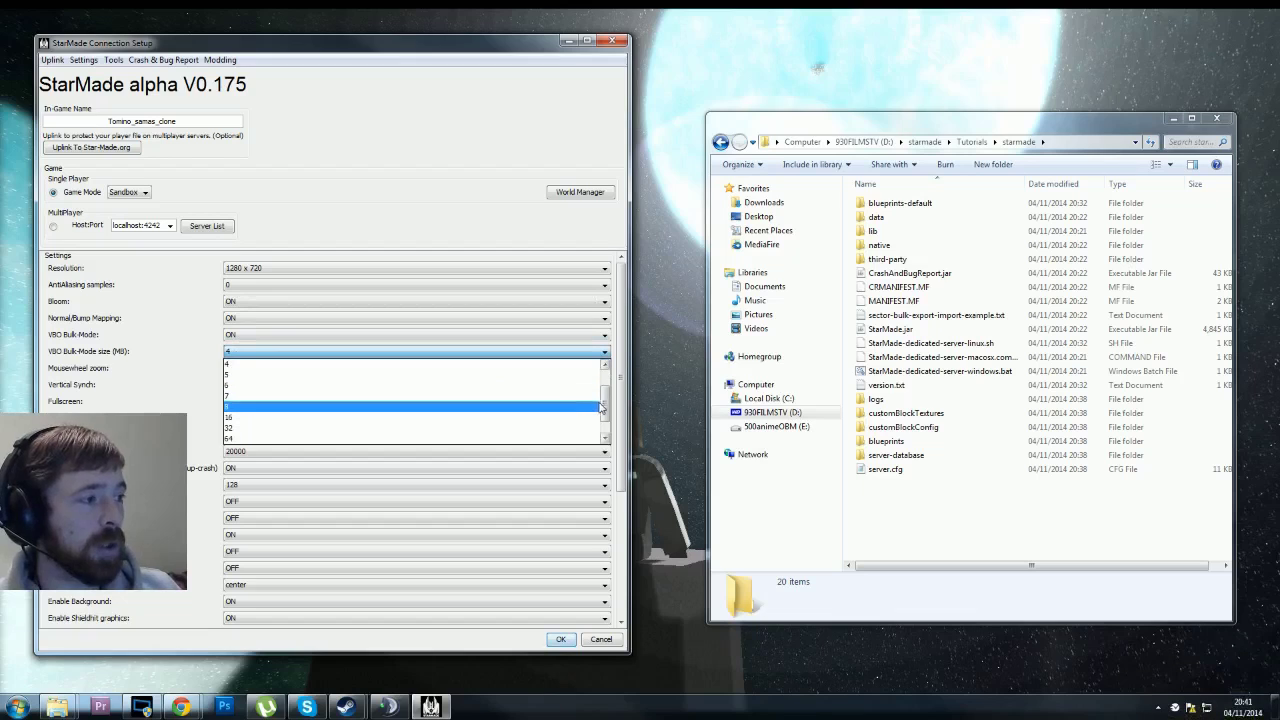
{"action": "scroll", "coordinate": [604, 404], "scroll_direction": "up", "scroll_amount": 1}
{"action": "scroll", "coordinate": [604, 404], "scroll_direction": "up", "scroll_amount": 2}
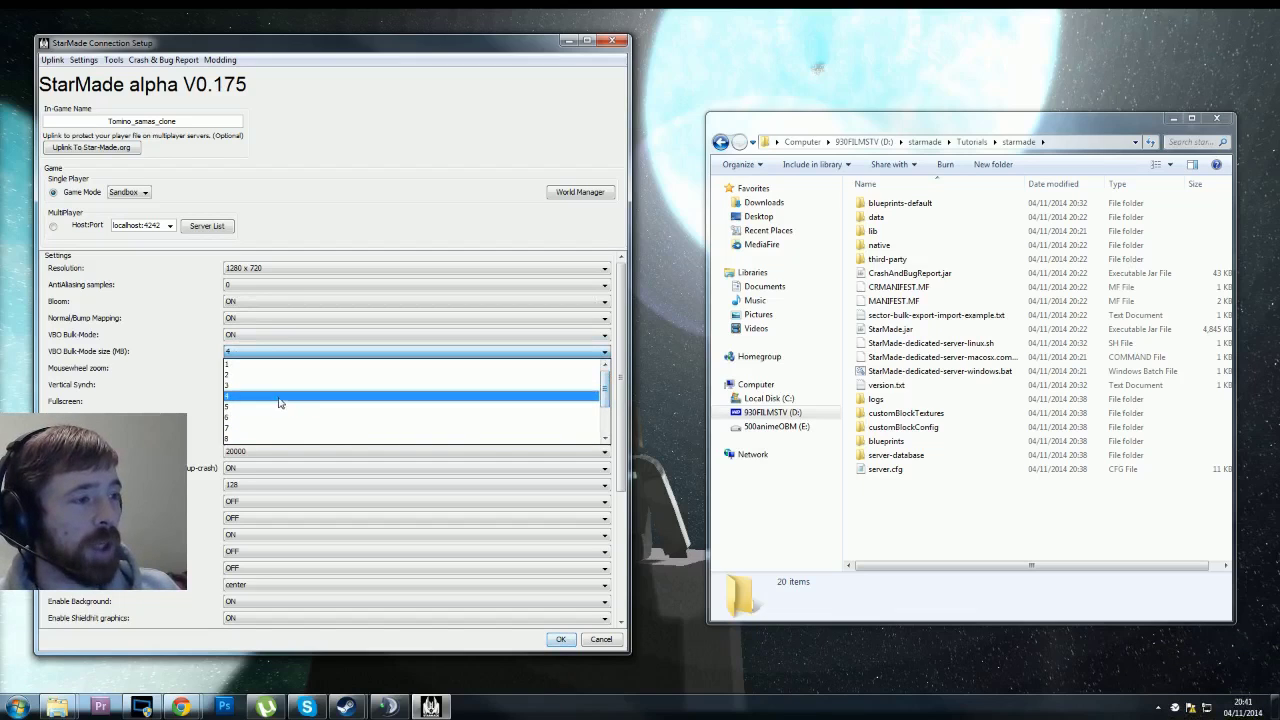
{"action": "scroll", "coordinate": [605, 410], "scroll_direction": "down", "scroll_amount": 2}
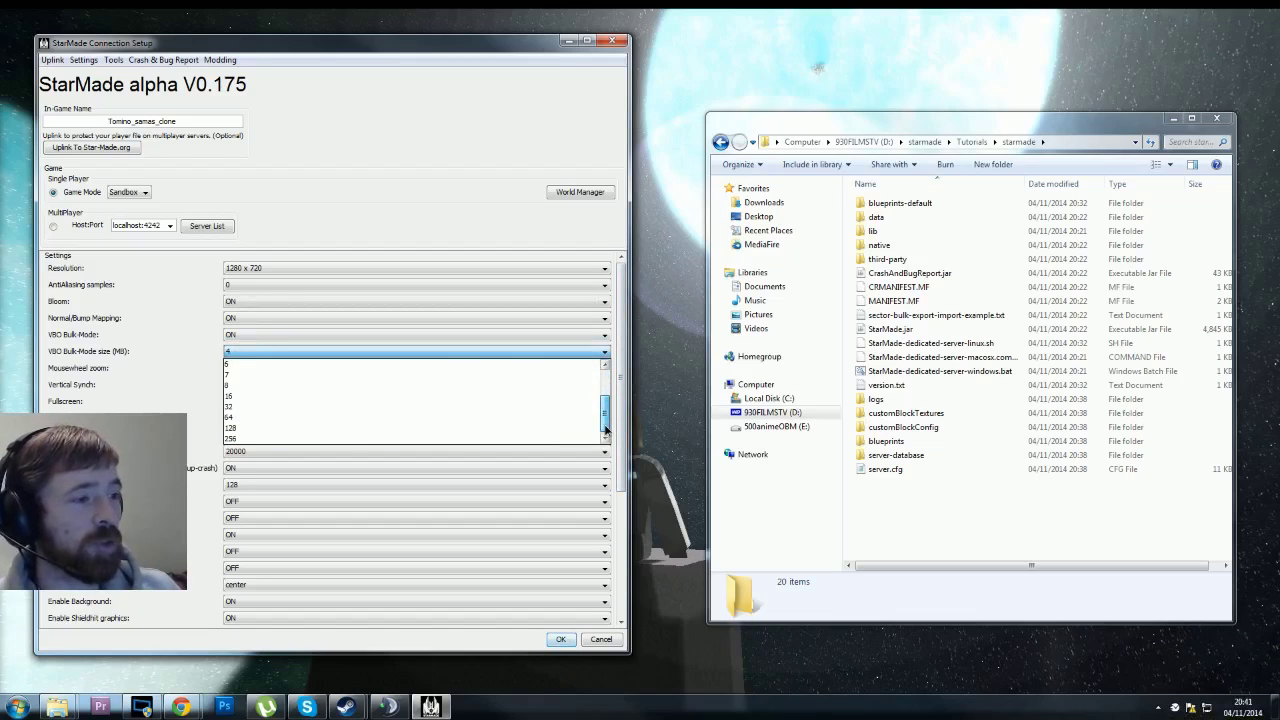
{"action": "scroll", "coordinate": [605, 428], "scroll_direction": "up", "scroll_amount": 3}
{"action": "left_click", "coordinate": [259, 400]}
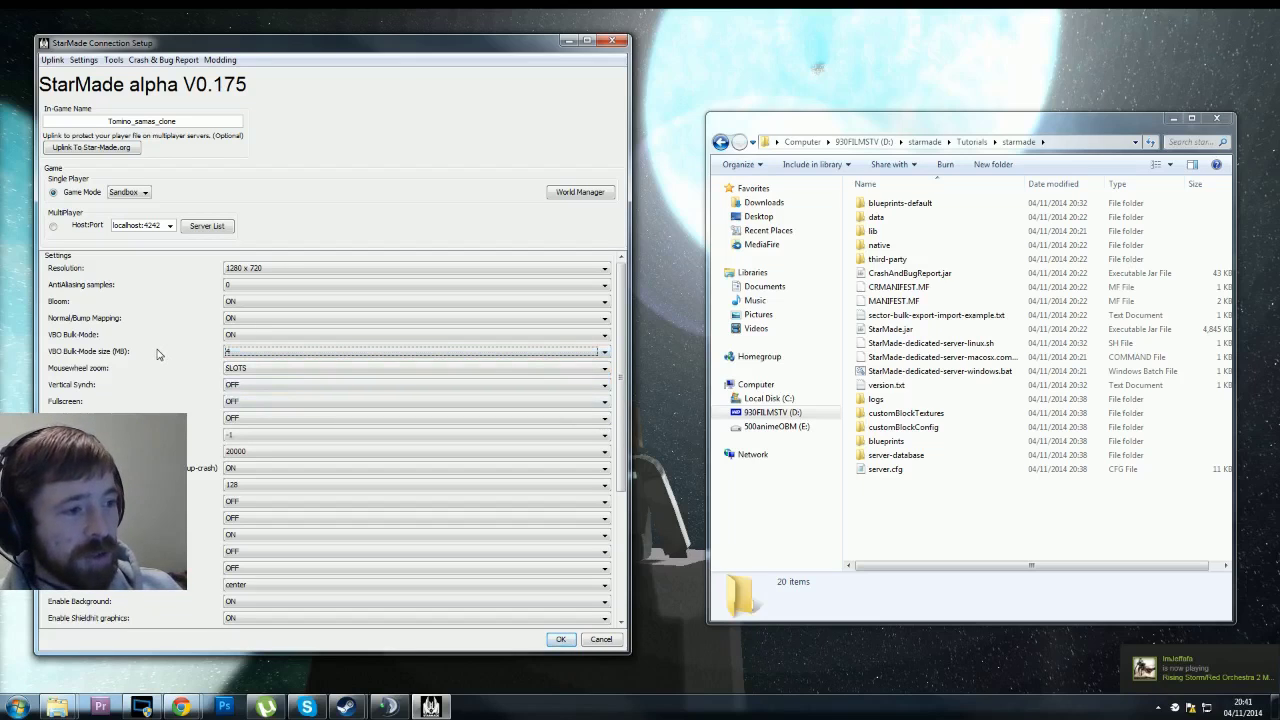
{"action": "left_click", "coordinate": [230, 437]}
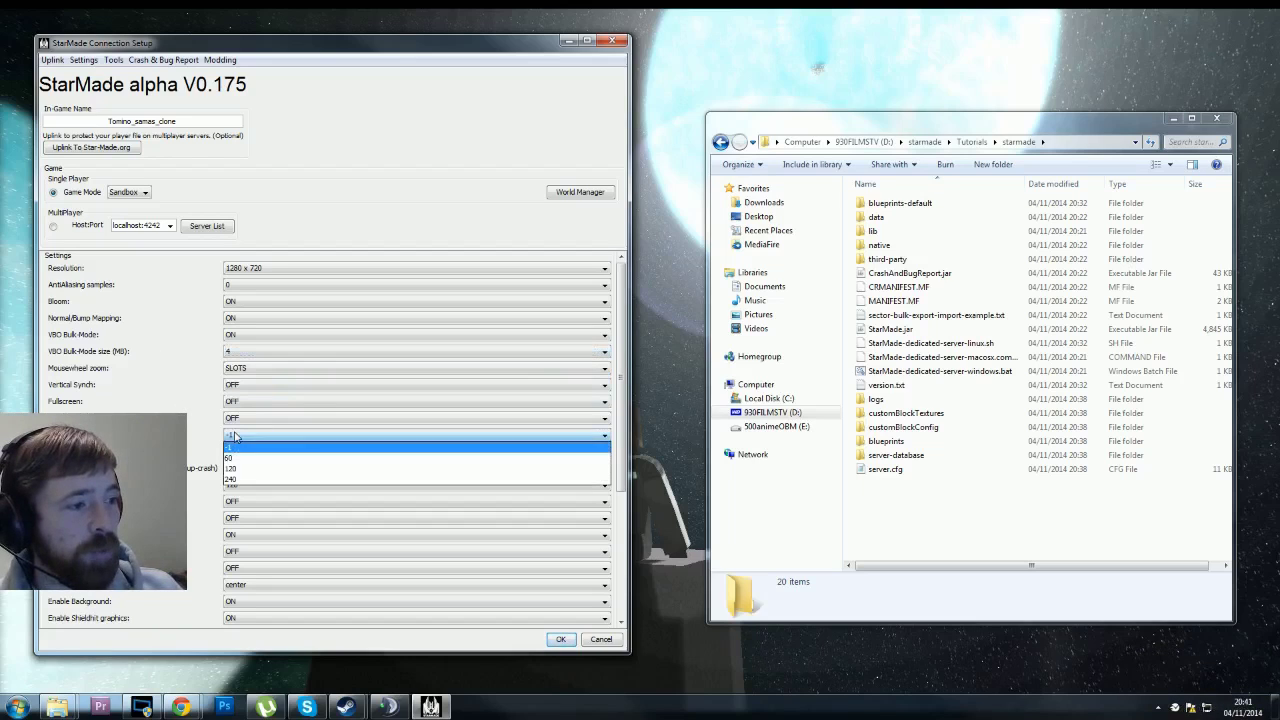
{"action": "left_click", "coordinate": [193, 441]}
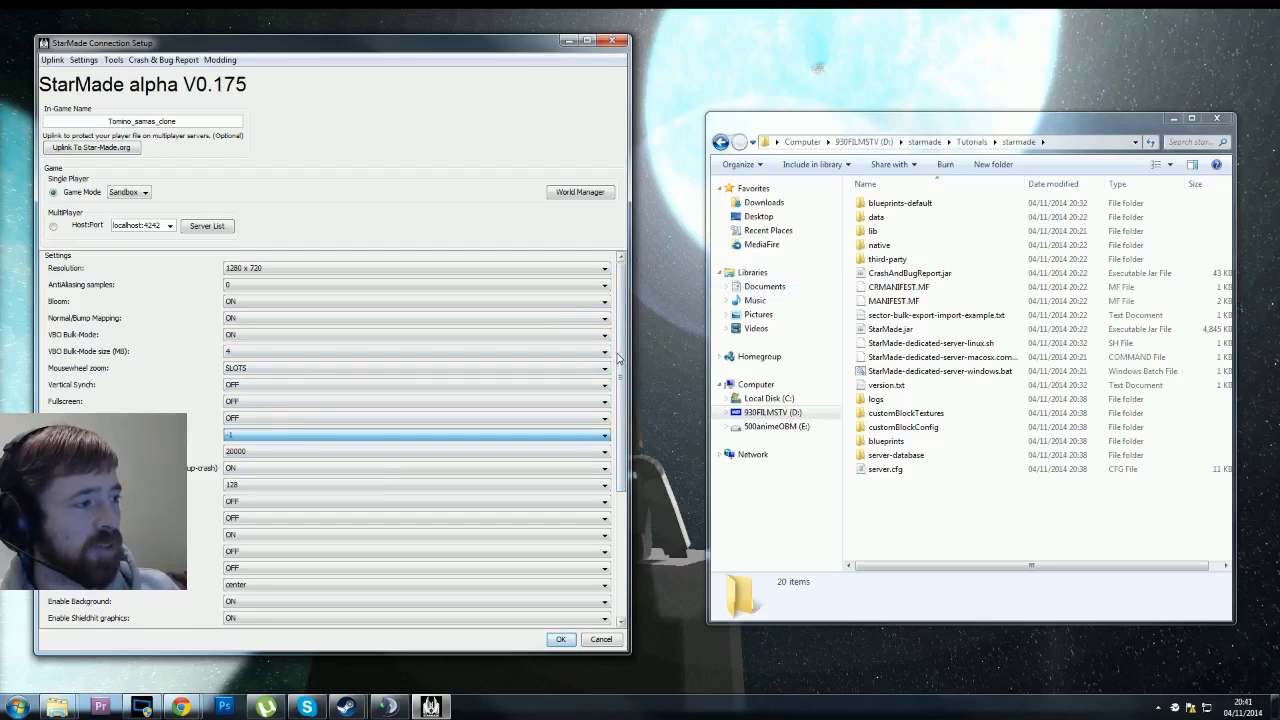
- Review the full settings list, then confirm with OK to launch StarMade
{"action": "left_click_drag", "start_coordinate": [618, 357], "coordinate": [614, 402]}
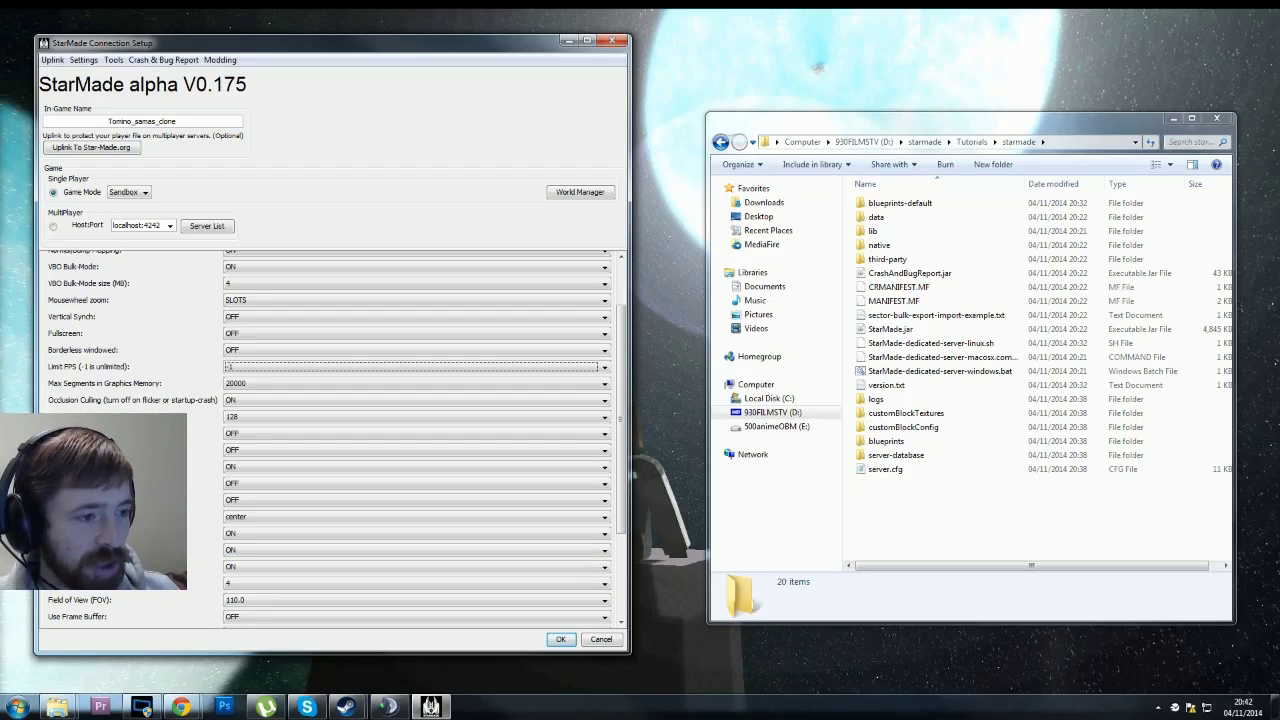
{"action": "scroll", "coordinate": [415, 440], "scroll_direction": "down", "scroll_amount": 2}
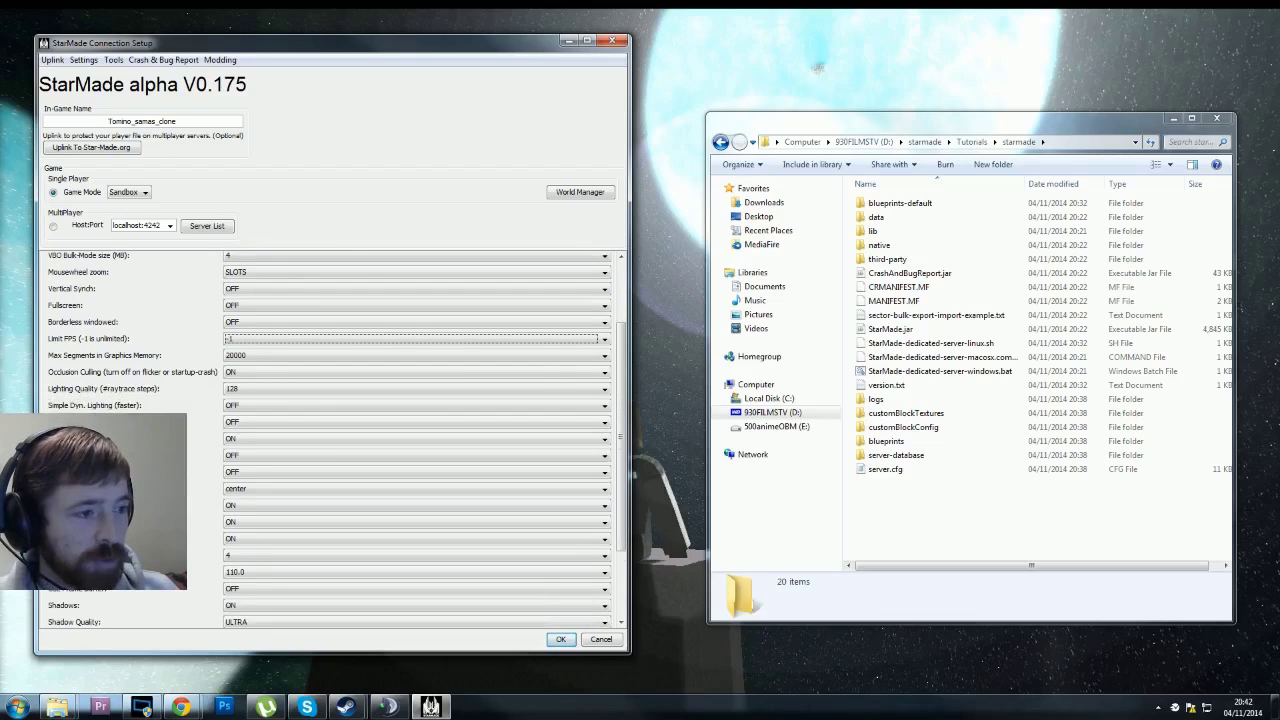
{"action": "scroll", "coordinate": [415, 440], "scroll_direction": "down", "scroll_amount": 3}
{"action": "scroll", "coordinate": [415, 440], "scroll_direction": "down", "scroll_amount": 4}
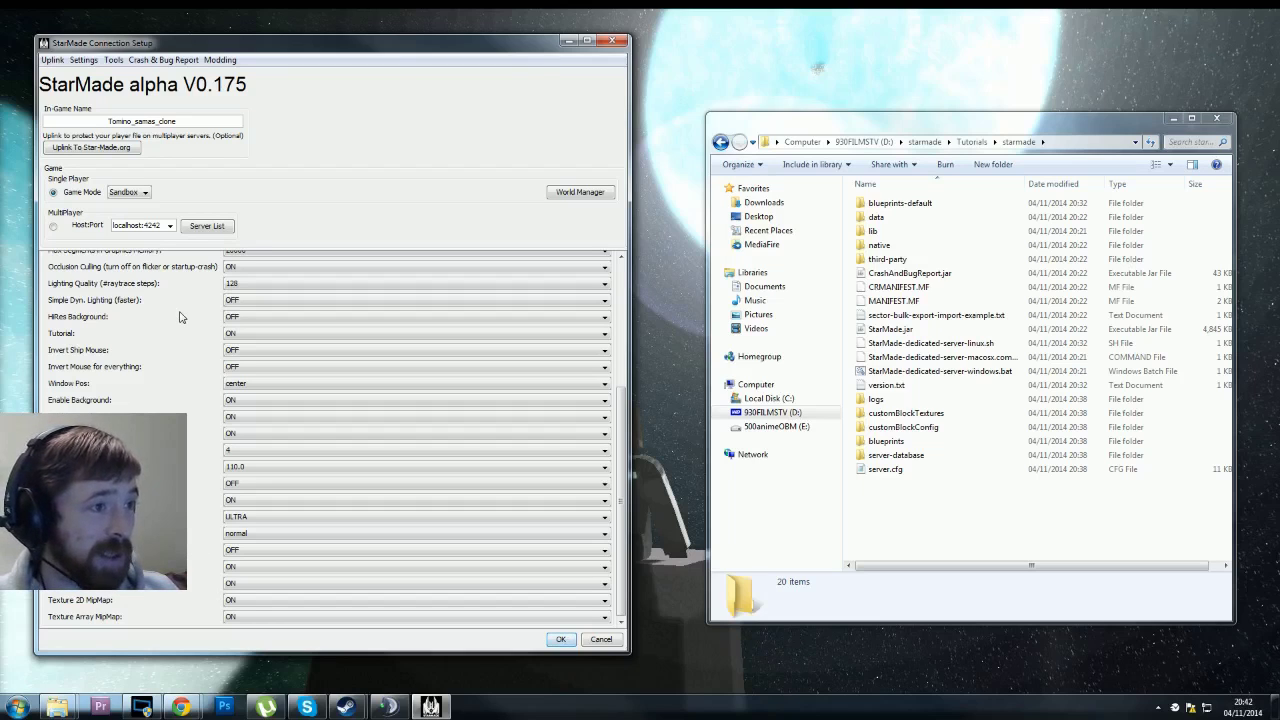
{"action": "scroll", "coordinate": [180, 317], "scroll_direction": "up", "scroll_amount": 5}
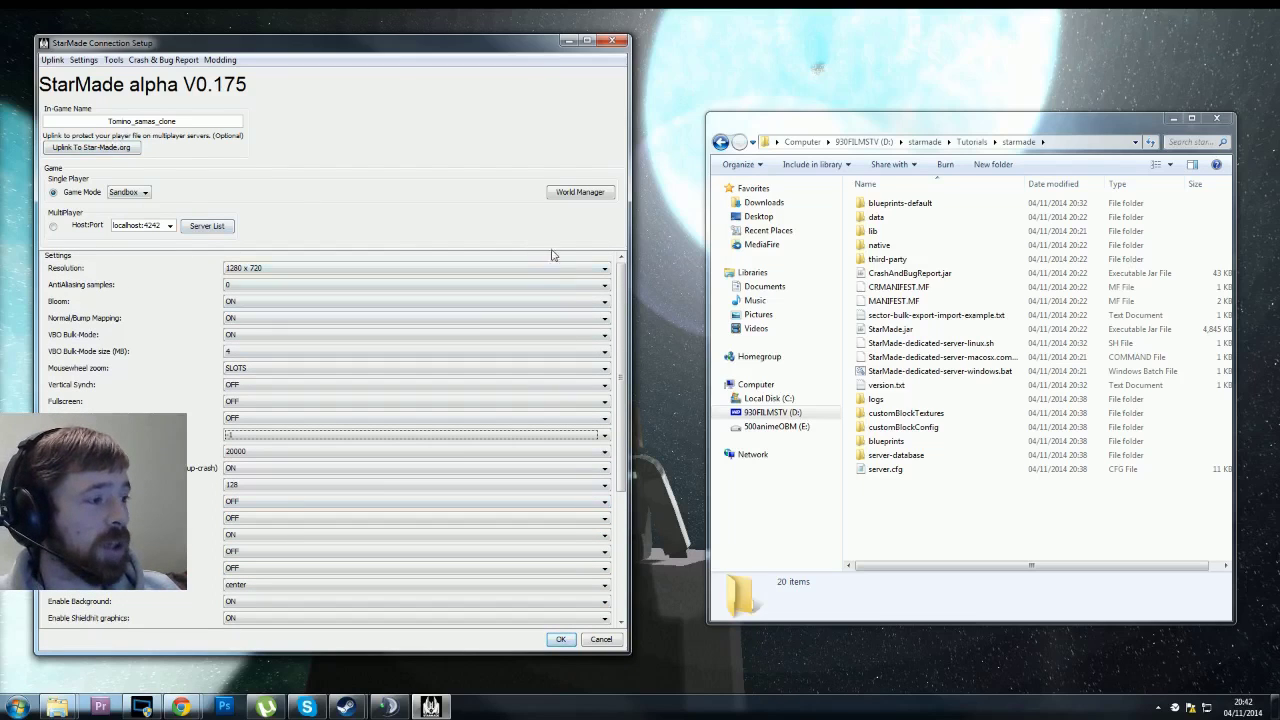
{"action": "left_click", "coordinate": [559, 640]}
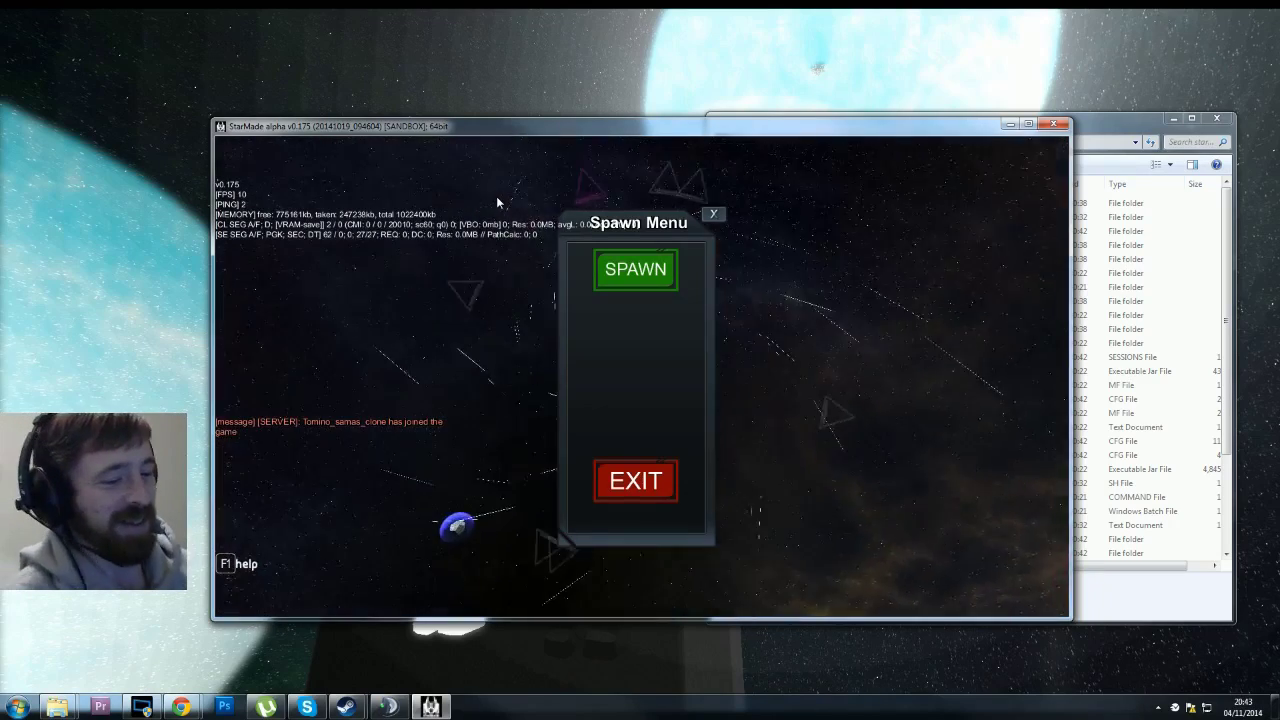
- Spawn into the sandbox, dismiss the notice, end the tutorial, and hide the HUD
{"action": "left_click", "coordinate": [636, 281]}
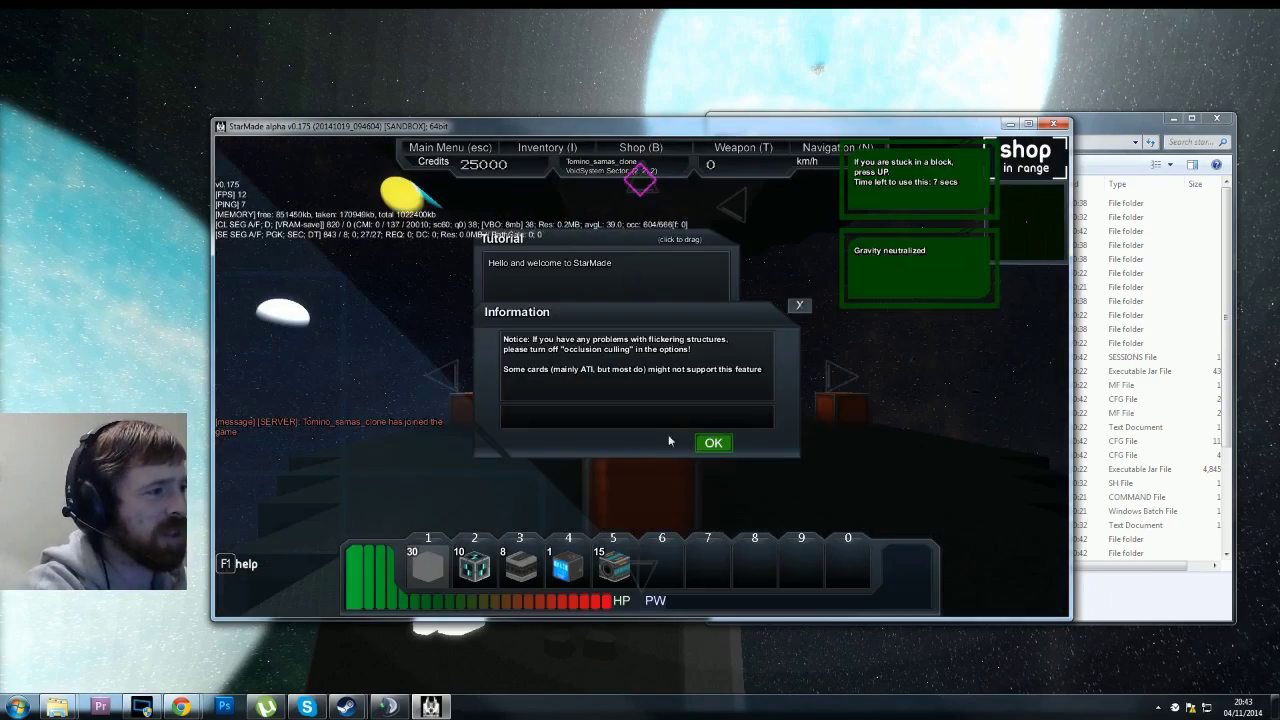
{"action": "left_click", "coordinate": [712, 442]}
{"action": "left_click", "coordinate": [509, 342]}
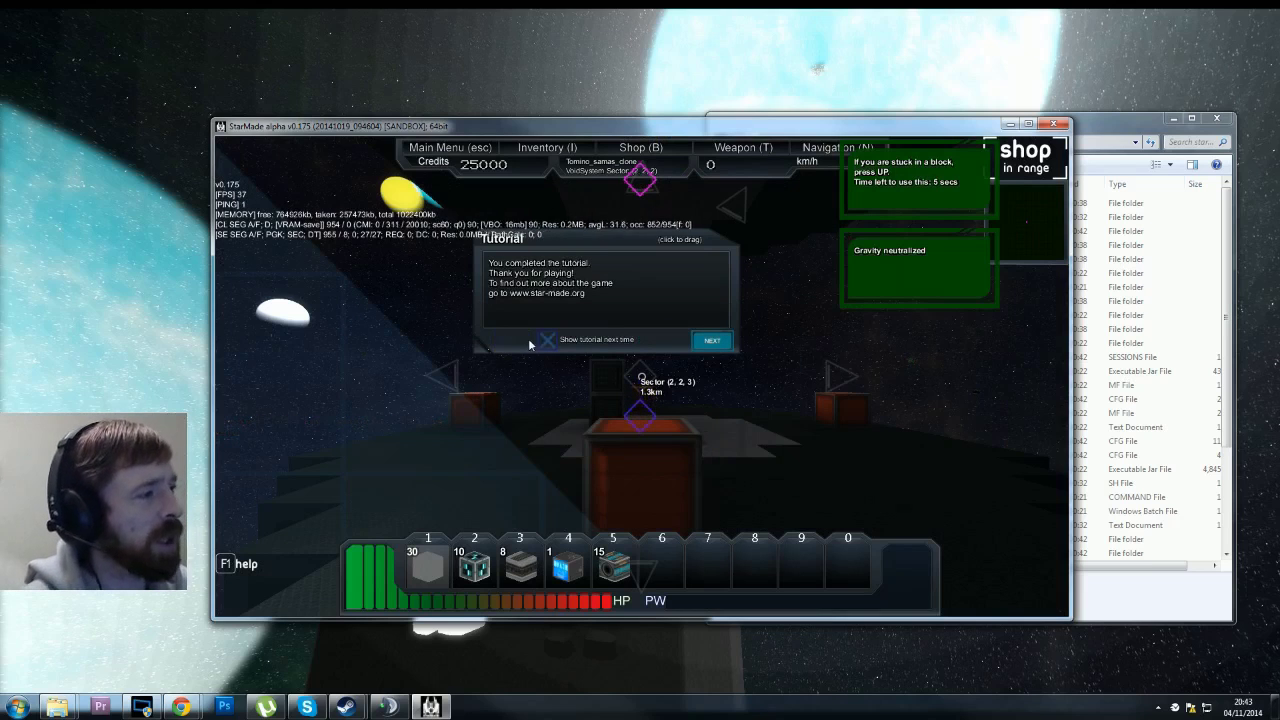
{"action": "left_click", "coordinate": [712, 340]}
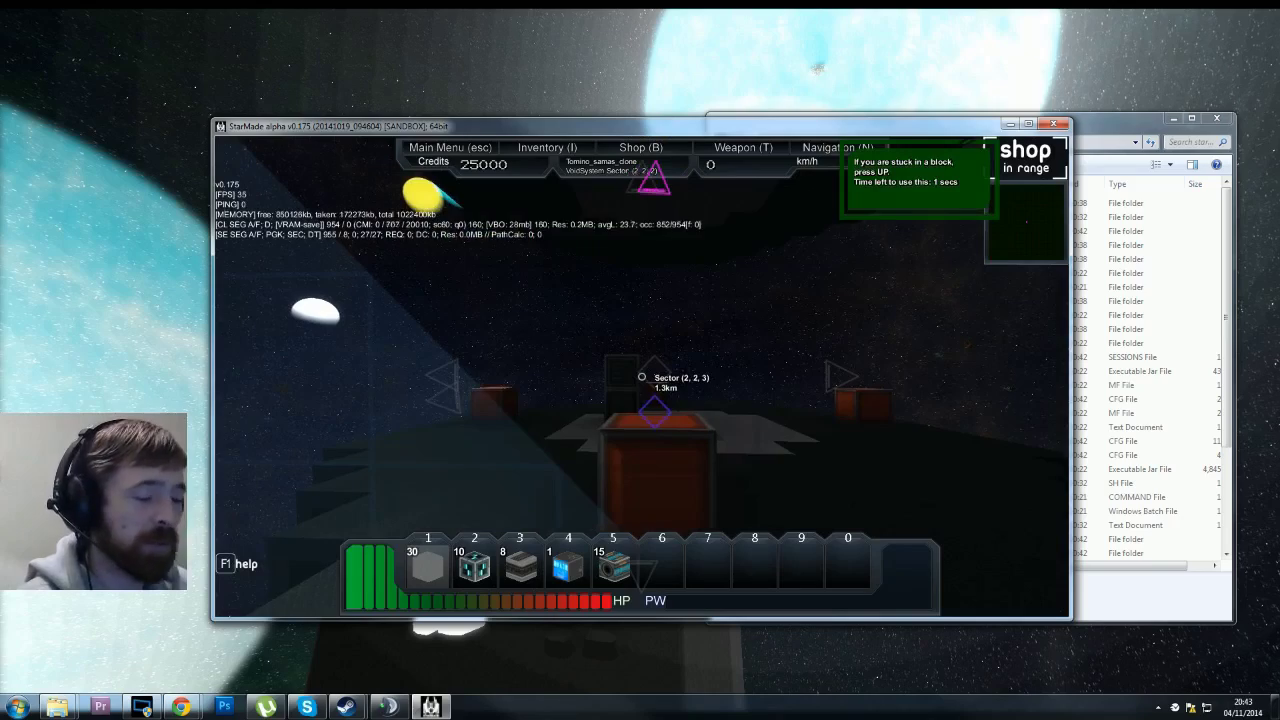
{"action": "key", "text": "s"}
{"action": "key", "text": "F1"}
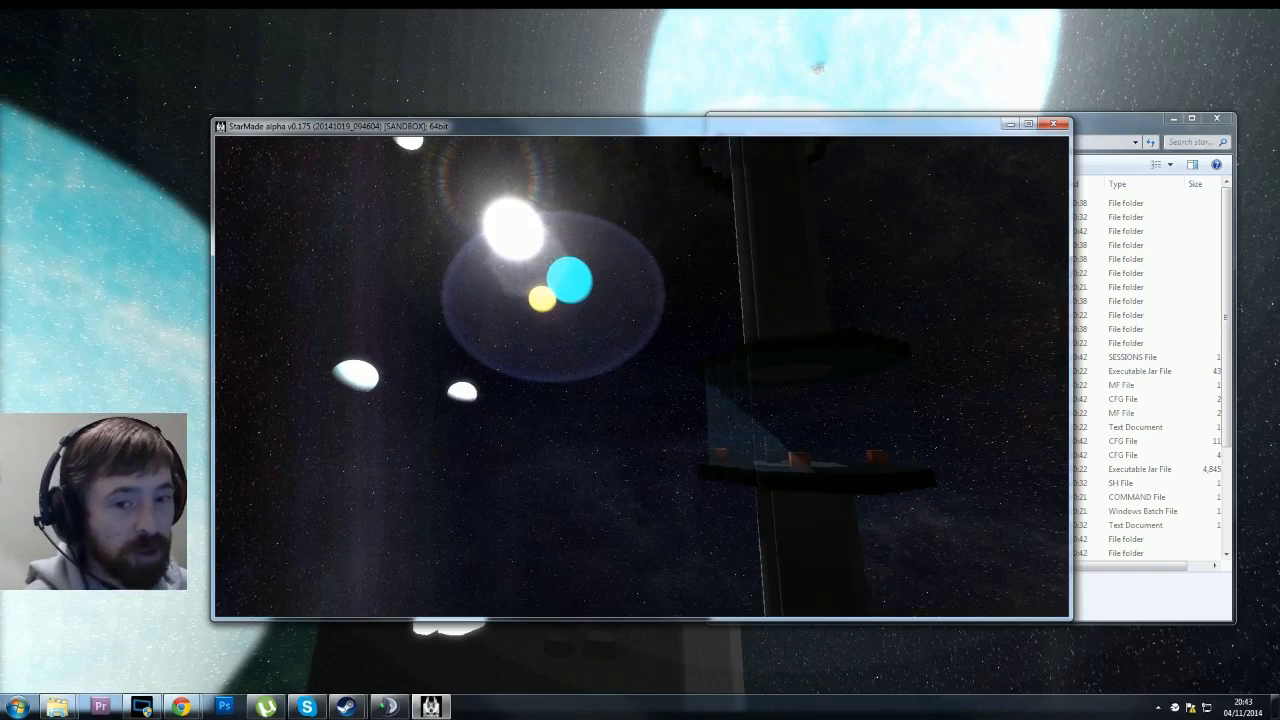
- Exit the game from the main menu back to the desktop
{"action": "key", "text": "Escape"}
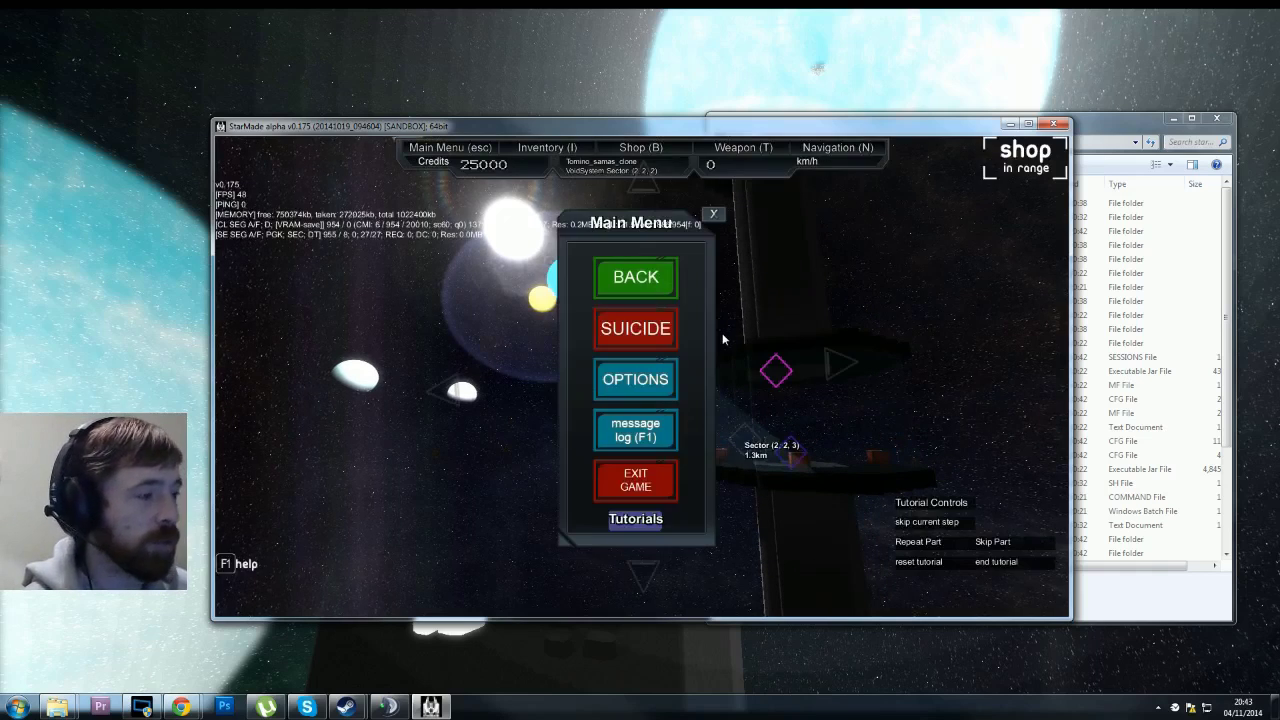
{"action": "left_click", "coordinate": [636, 492]}
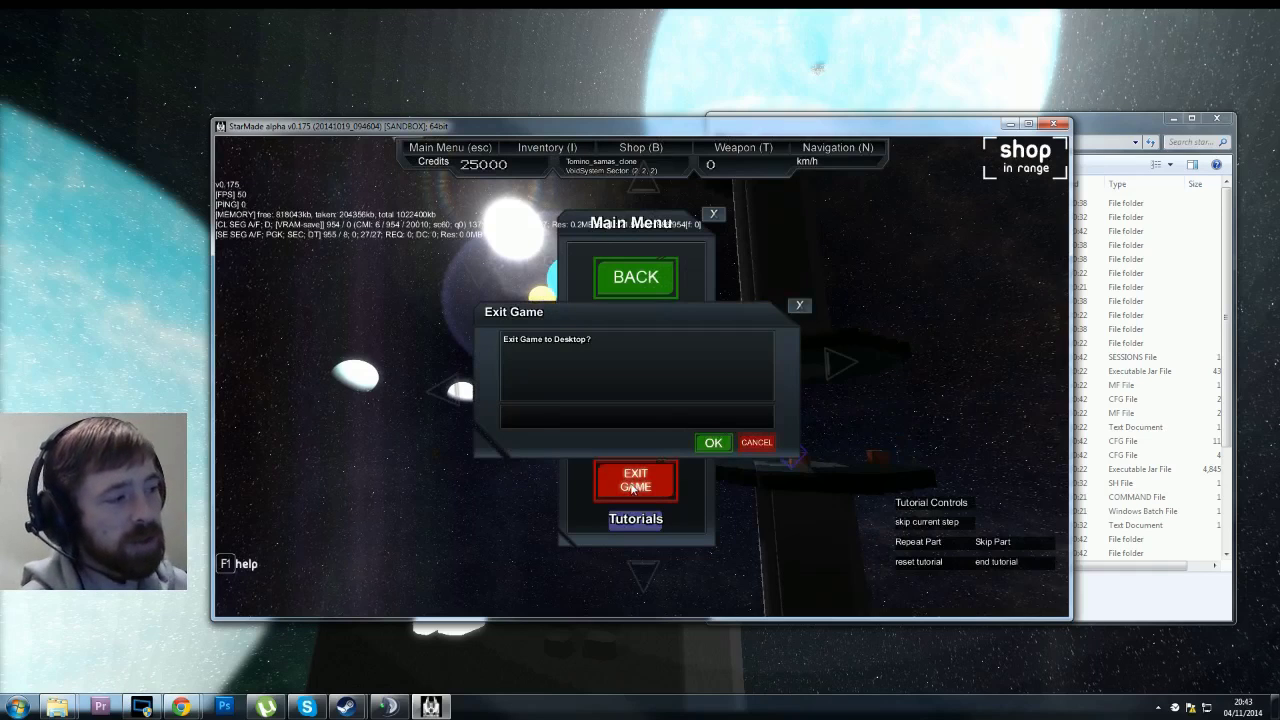
{"action": "left_click", "coordinate": [709, 443]}
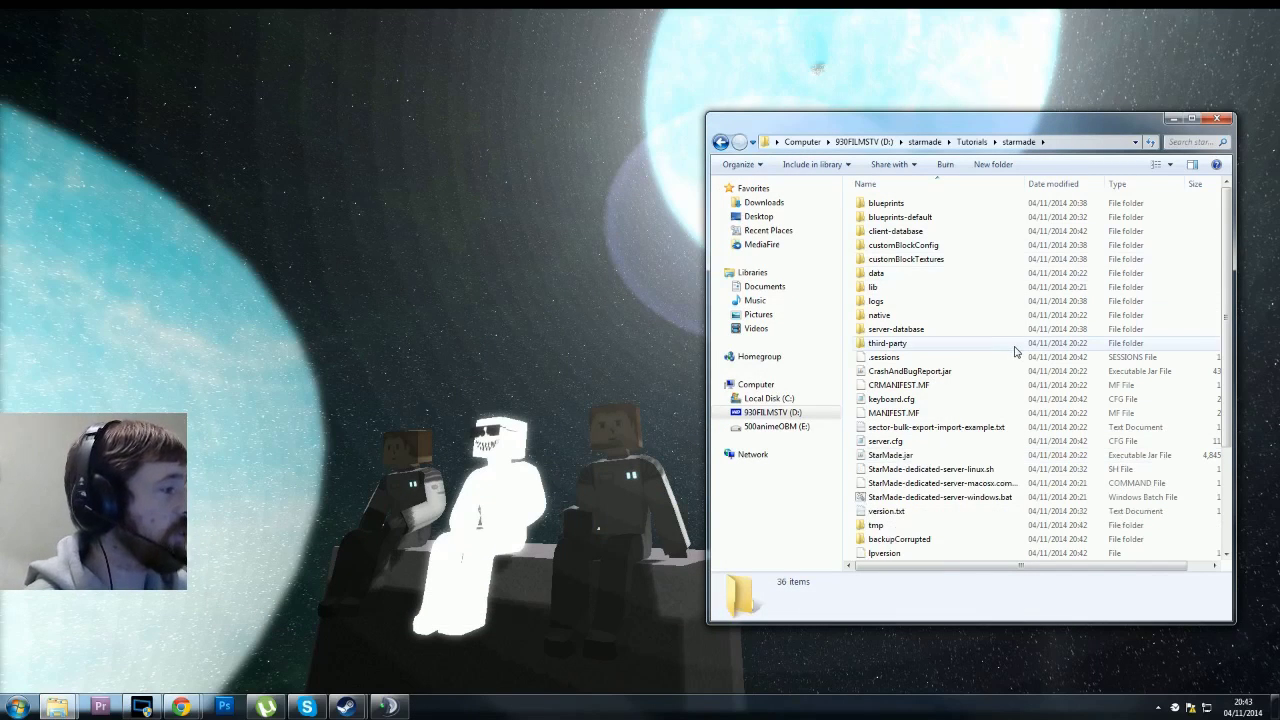
- Enlarge Explorer, reopen Tutorials\starmade, and select server-message.txt and settings.cfg
{"action": "left_click_drag", "start_coordinate": [707, 621], "coordinate": [245, 640]}
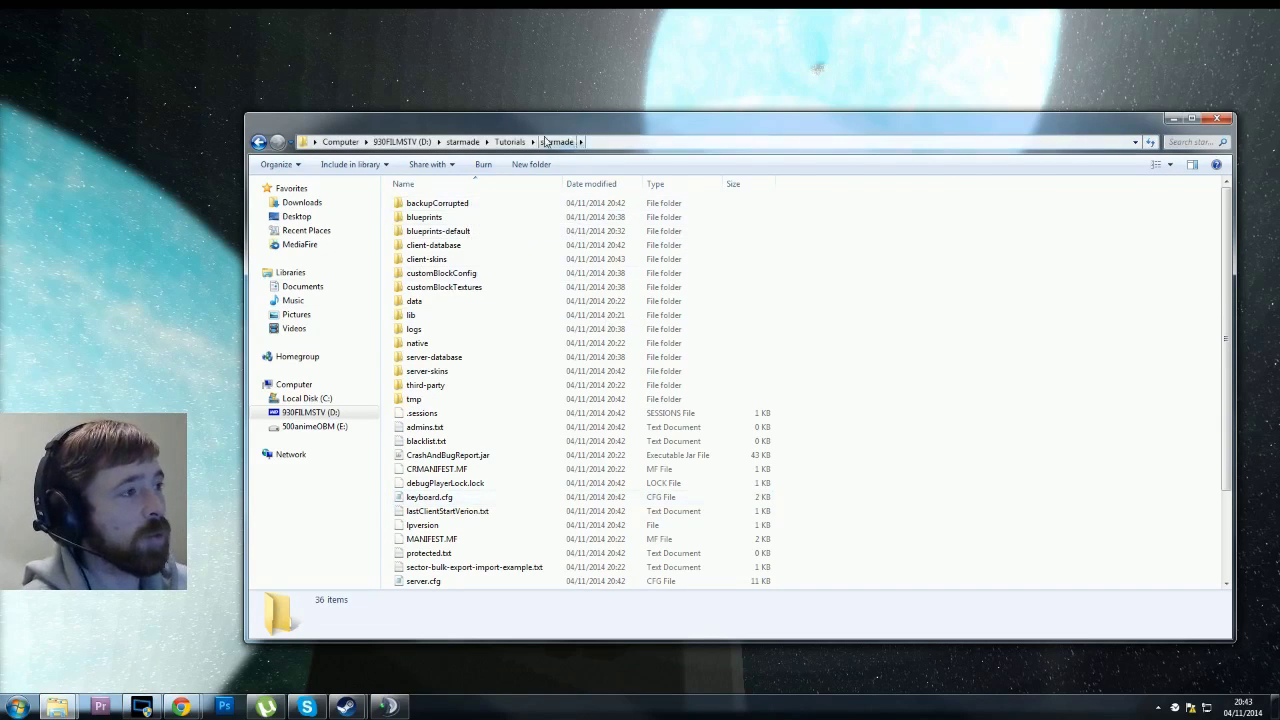
{"action": "left_click", "coordinate": [510, 141]}
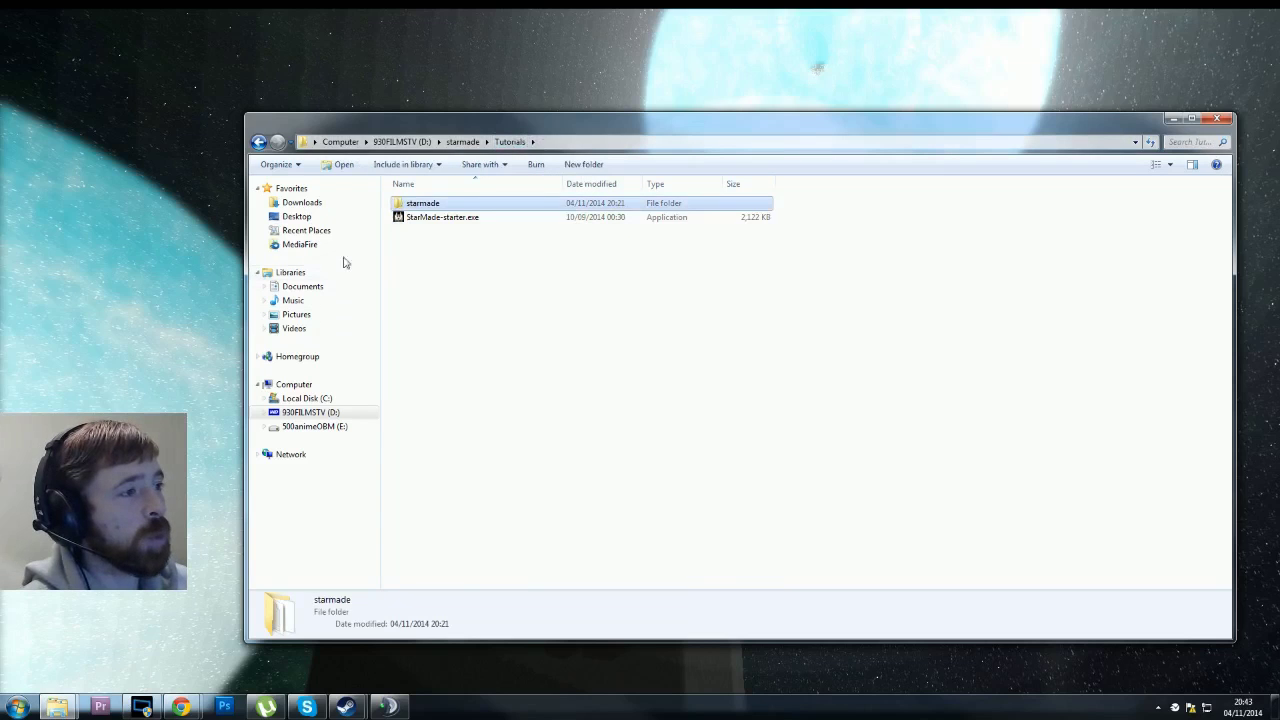
{"action": "left_click", "coordinate": [432, 249]}
{"action": "left_click", "coordinate": [414, 217]}
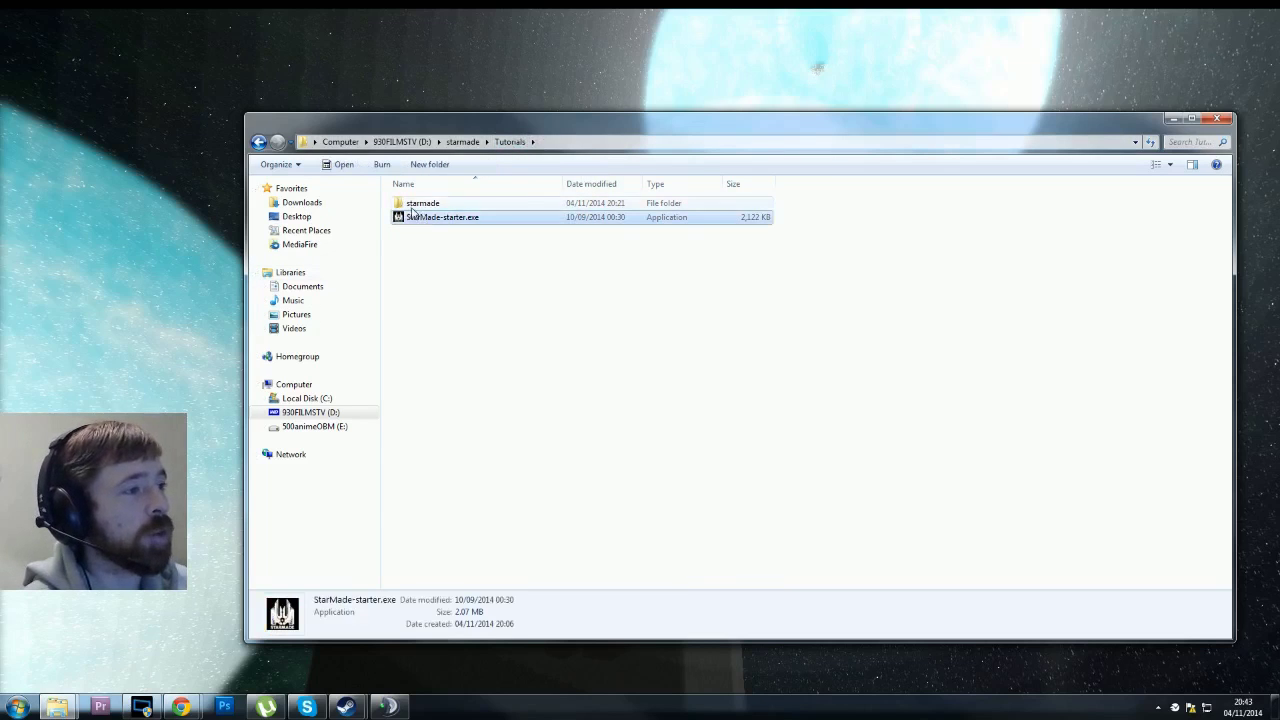
{"action": "double_click", "coordinate": [414, 204]}
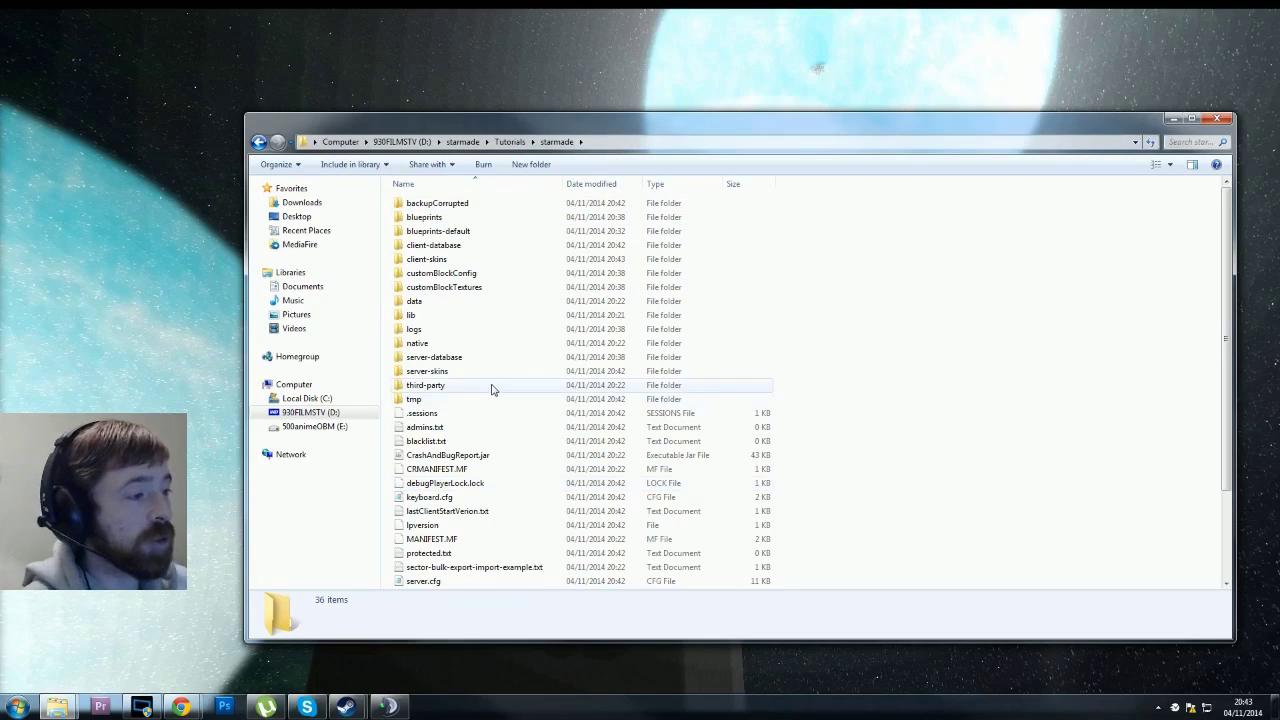
{"action": "scroll", "coordinate": [505, 443], "scroll_direction": "down", "scroll_amount": 3}
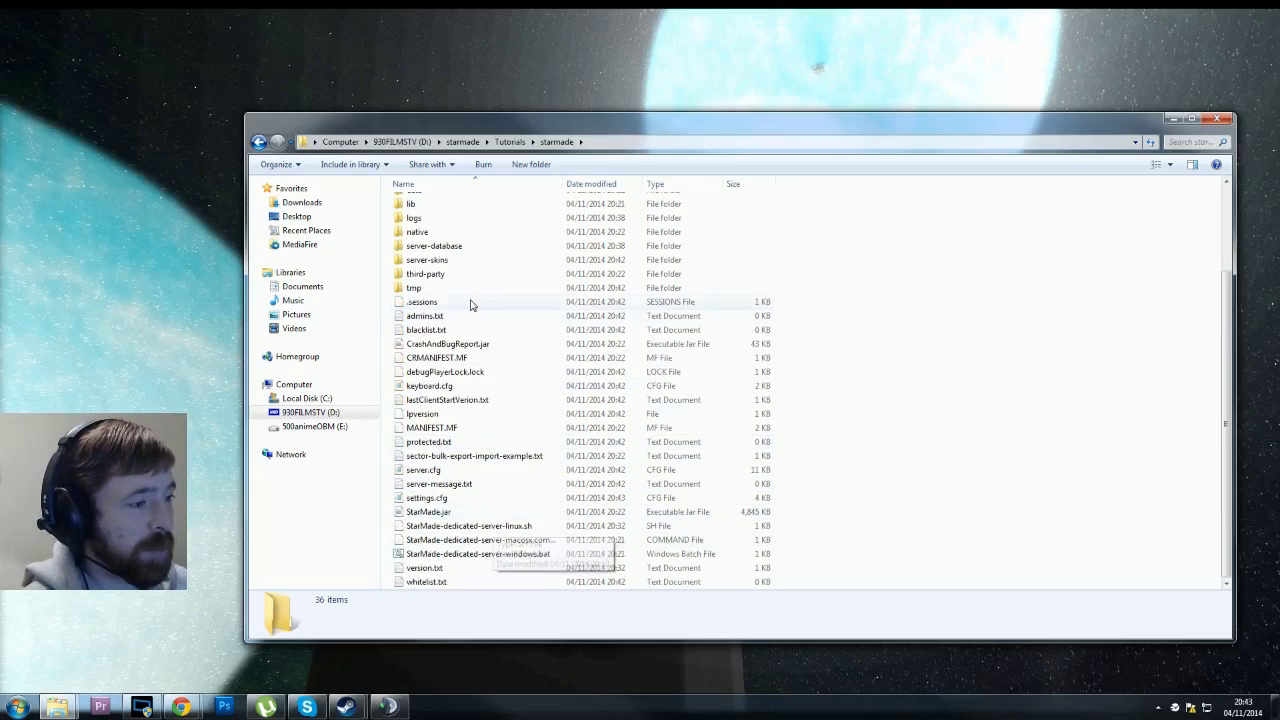
{"action": "scroll", "coordinate": [517, 323], "scroll_direction": "up", "scroll_amount": 1}
{"action": "scroll", "coordinate": [517, 323], "scroll_direction": "up", "scroll_amount": 2}
{"action": "scroll", "coordinate": [521, 323], "scroll_direction": "down", "scroll_amount": 3}
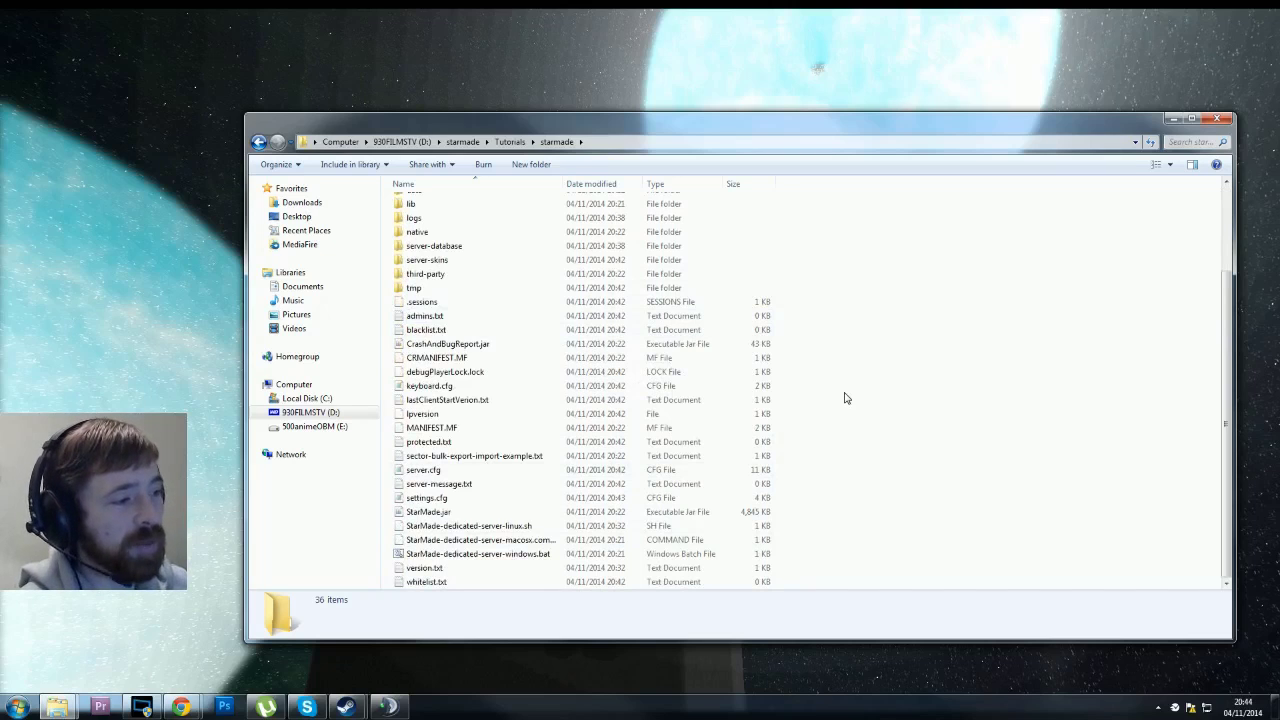
{"action": "left_click", "coordinate": [442, 485]}
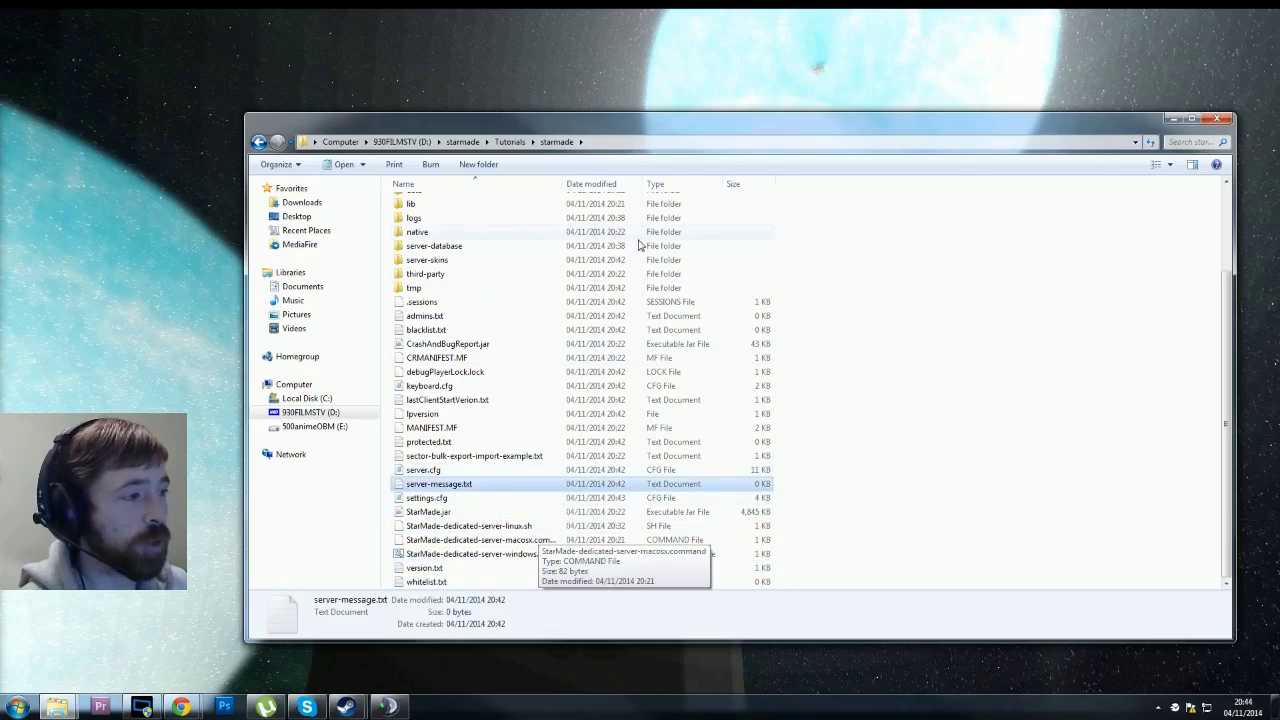
{"action": "left_click", "coordinate": [420, 499]}
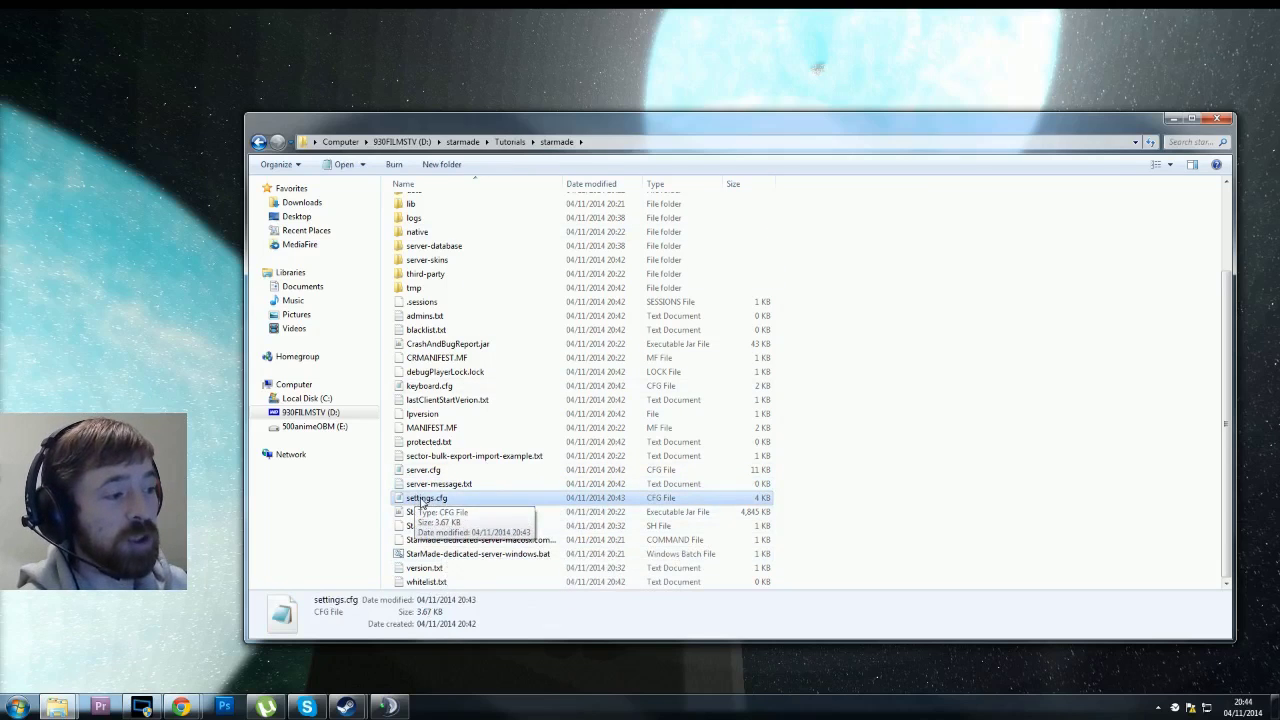
{"action": "right_click", "coordinate": [418, 498]}
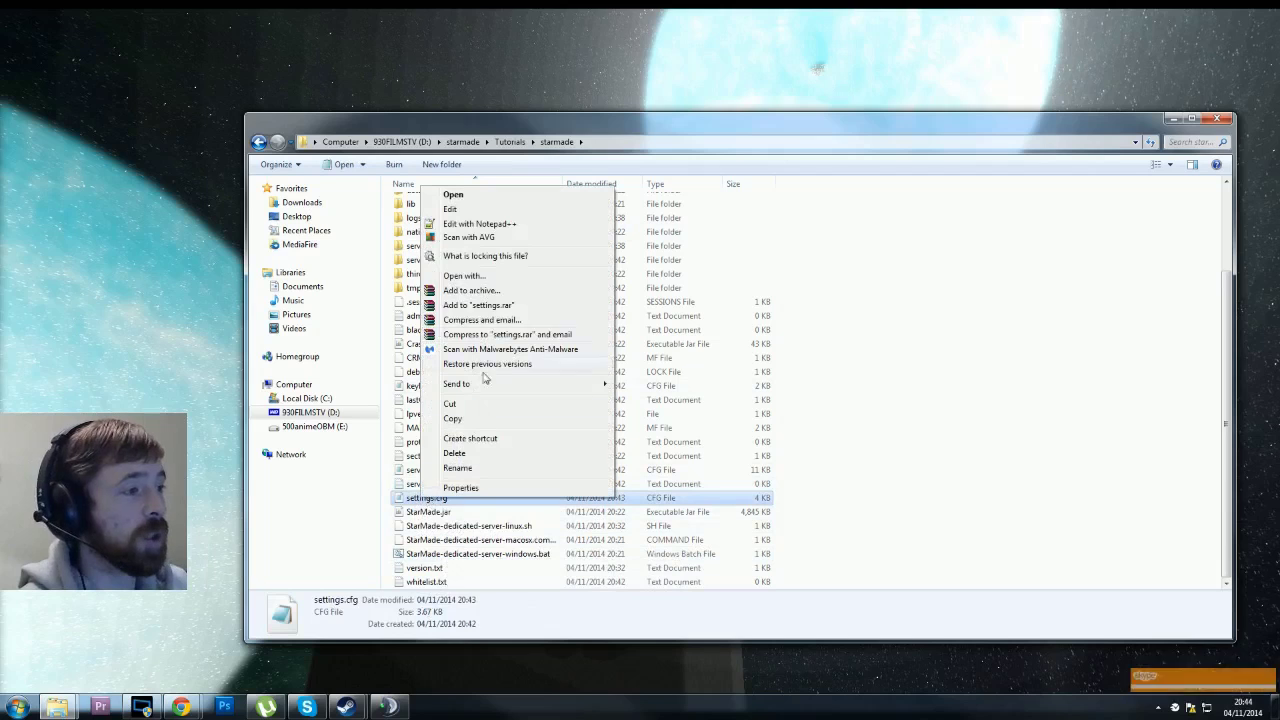
{"action": "left_click", "coordinate": [480, 223]}
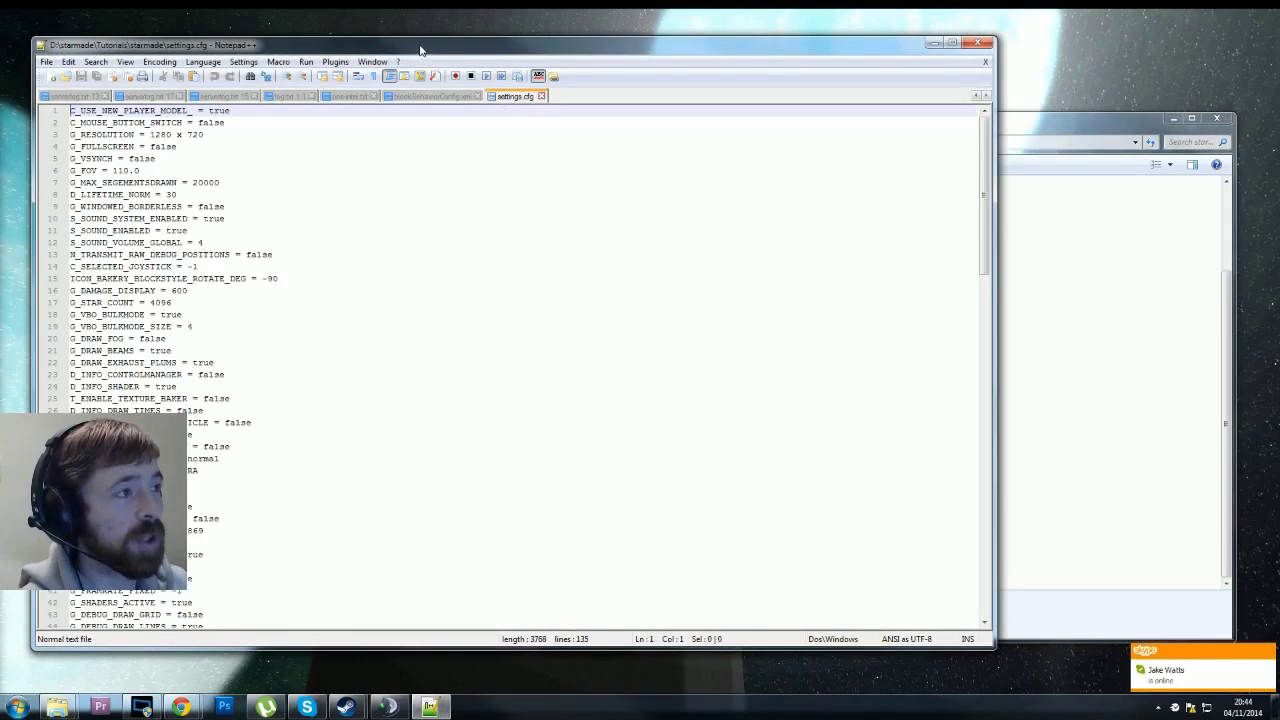
{"action": "left_click_drag", "start_coordinate": [423, 49], "coordinate": [648, 46]}
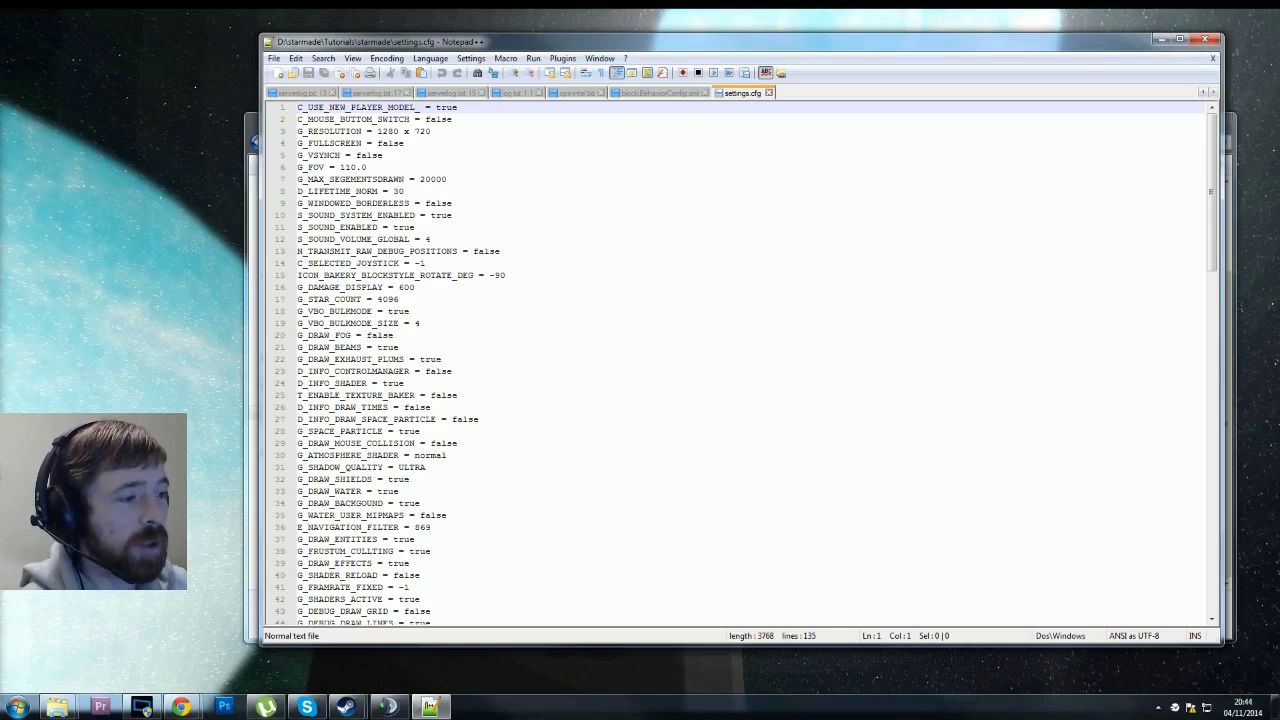
{"action": "left_click_drag", "start_coordinate": [1213, 208], "coordinate": [1178, 580]}
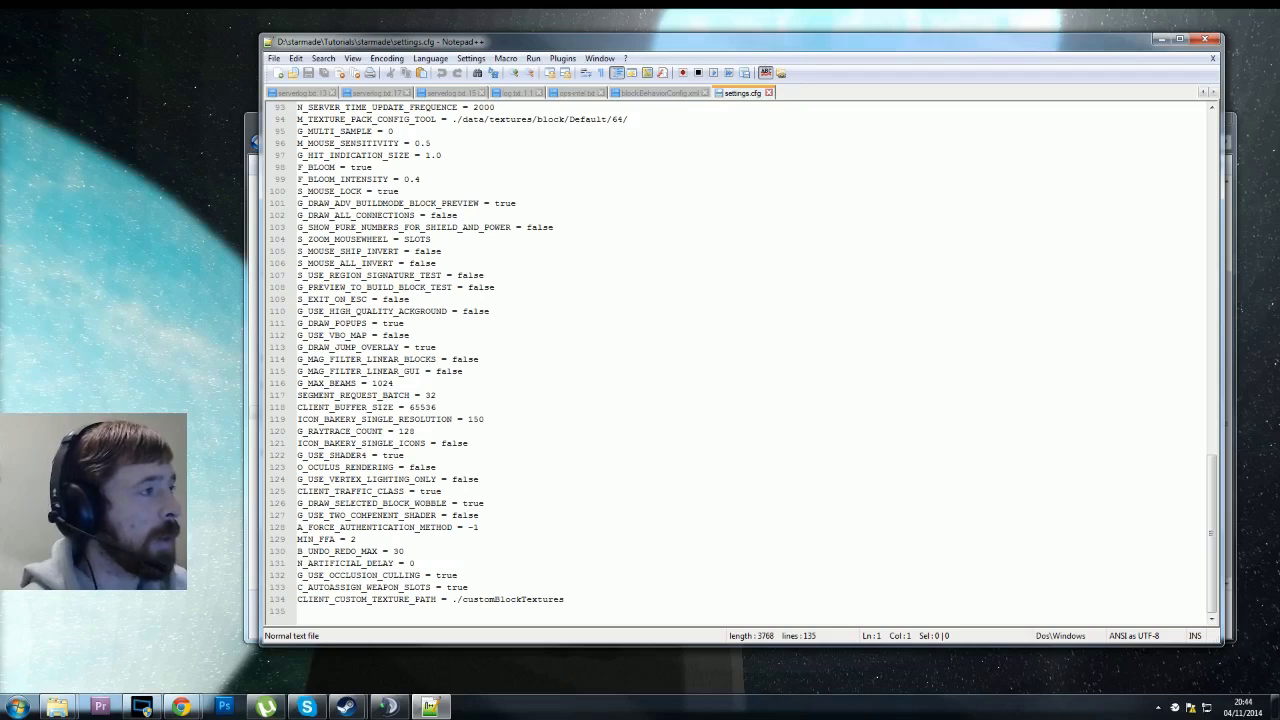
{"action": "left_click", "coordinate": [1205, 38]}
- Open server.cfg in Notepad++ and look over its first lines
{"action": "right_click", "coordinate": [403, 472]}
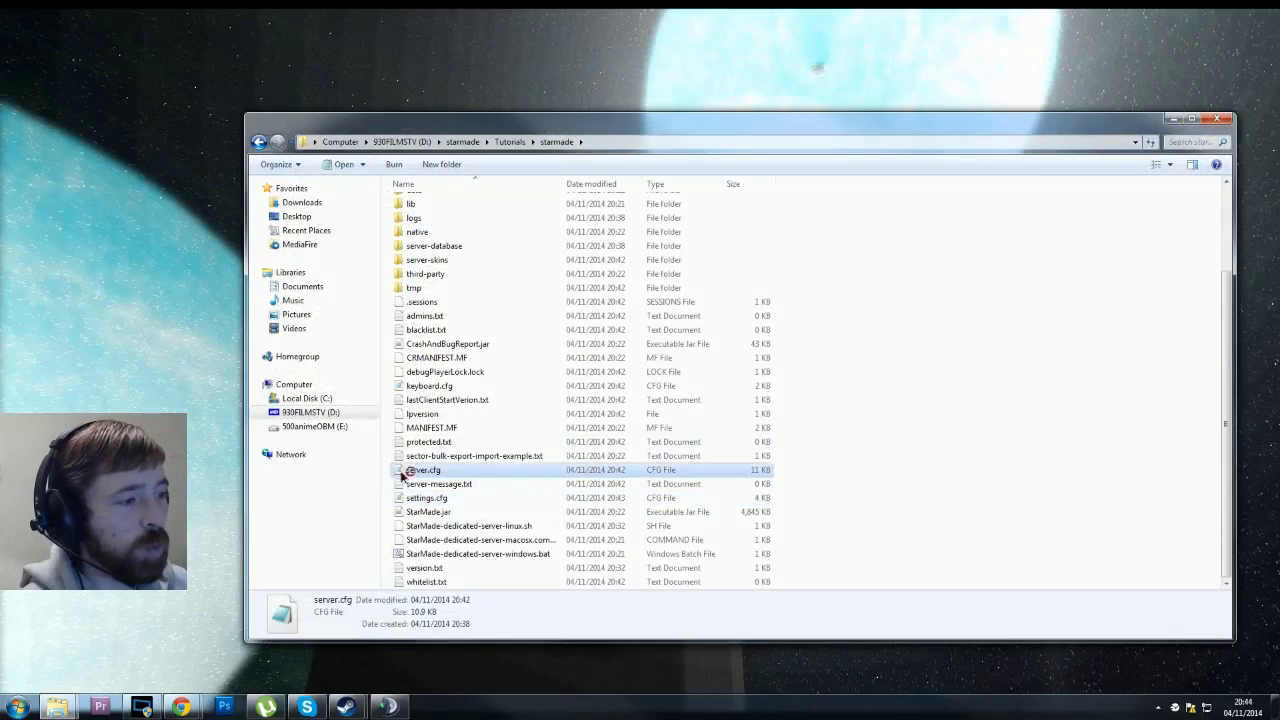
{"action": "left_click", "coordinate": [457, 198]}
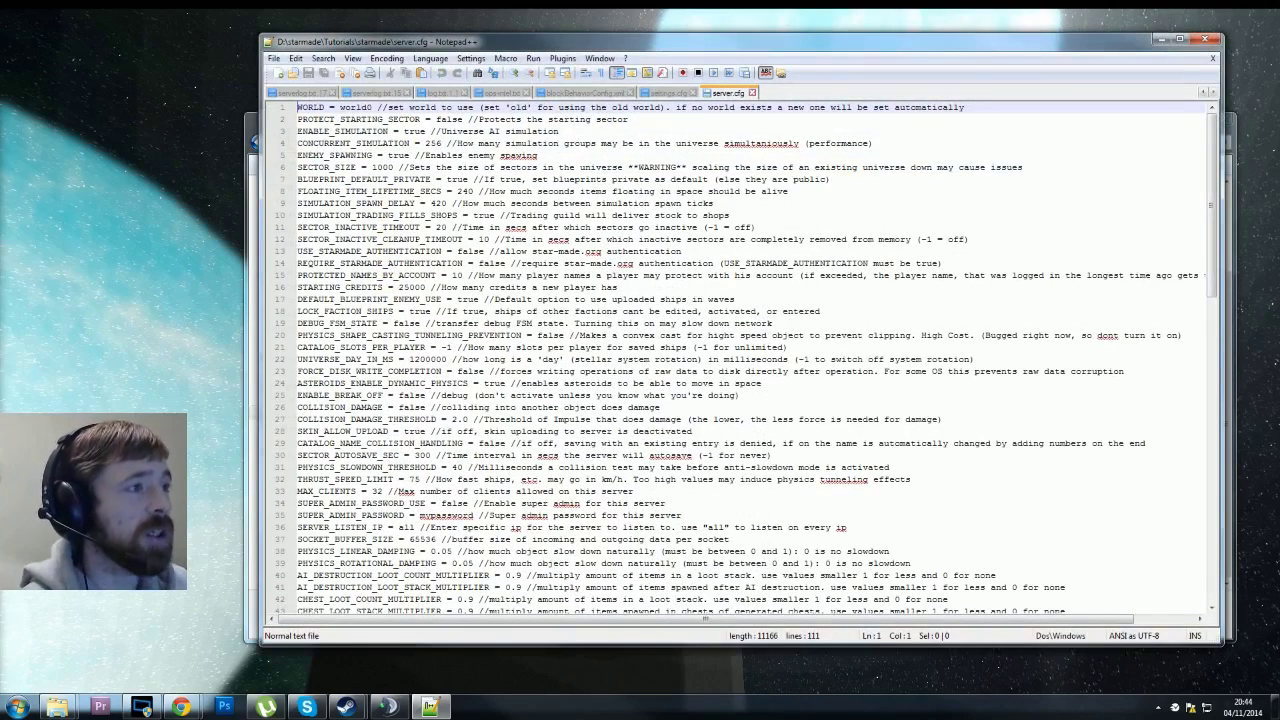
{"action": "left_click_drag", "start_coordinate": [340, 107], "coordinate": [372, 107]}
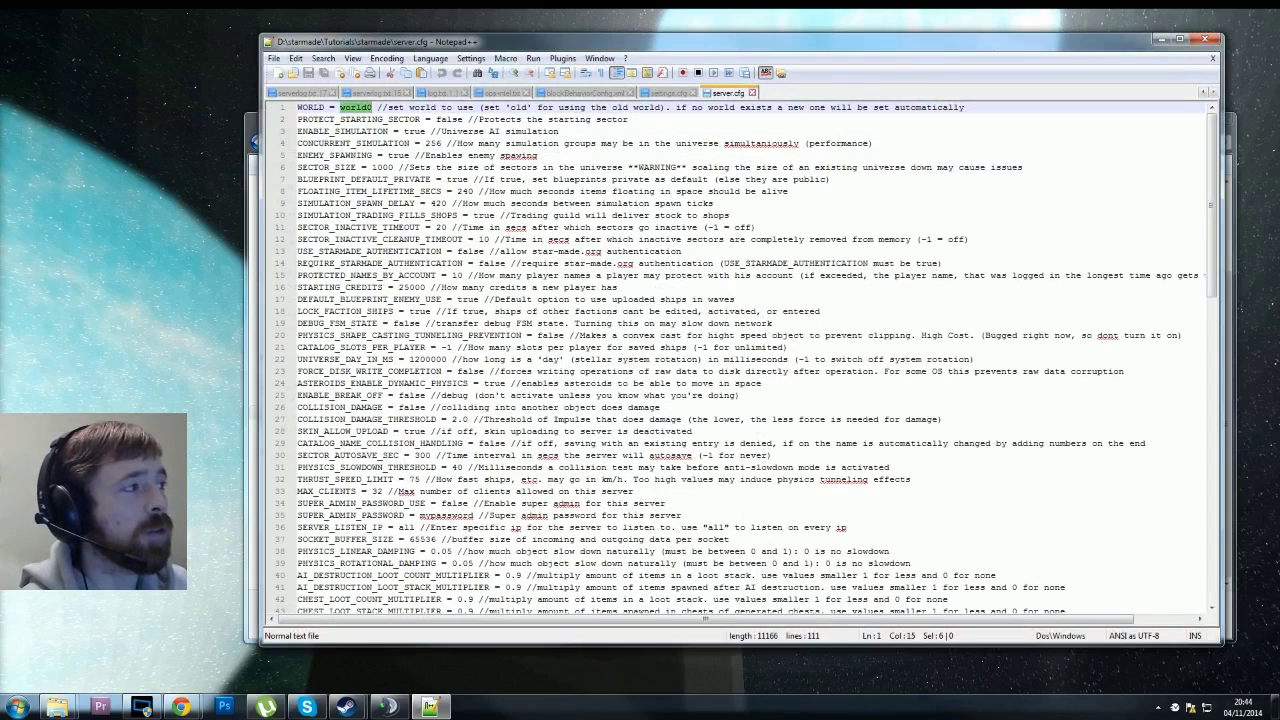
{"action": "left_click", "coordinate": [869, 104]}
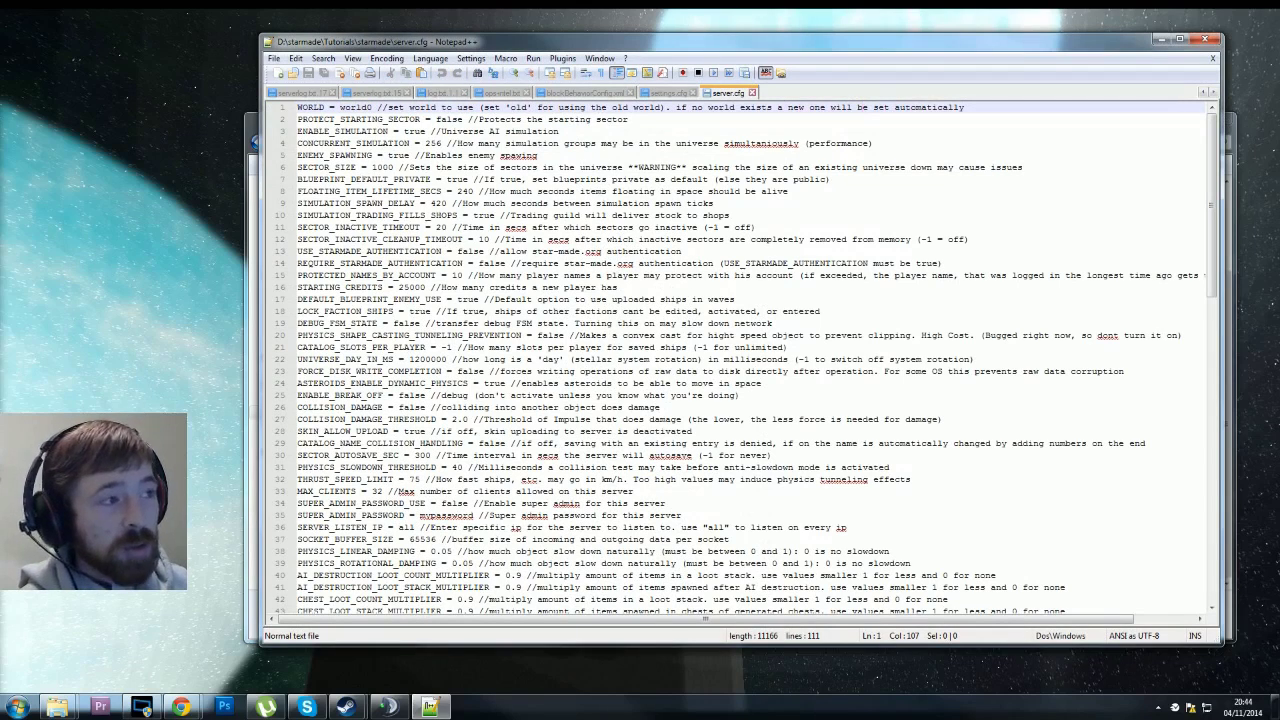
{"action": "left_click", "coordinate": [362, 143]}
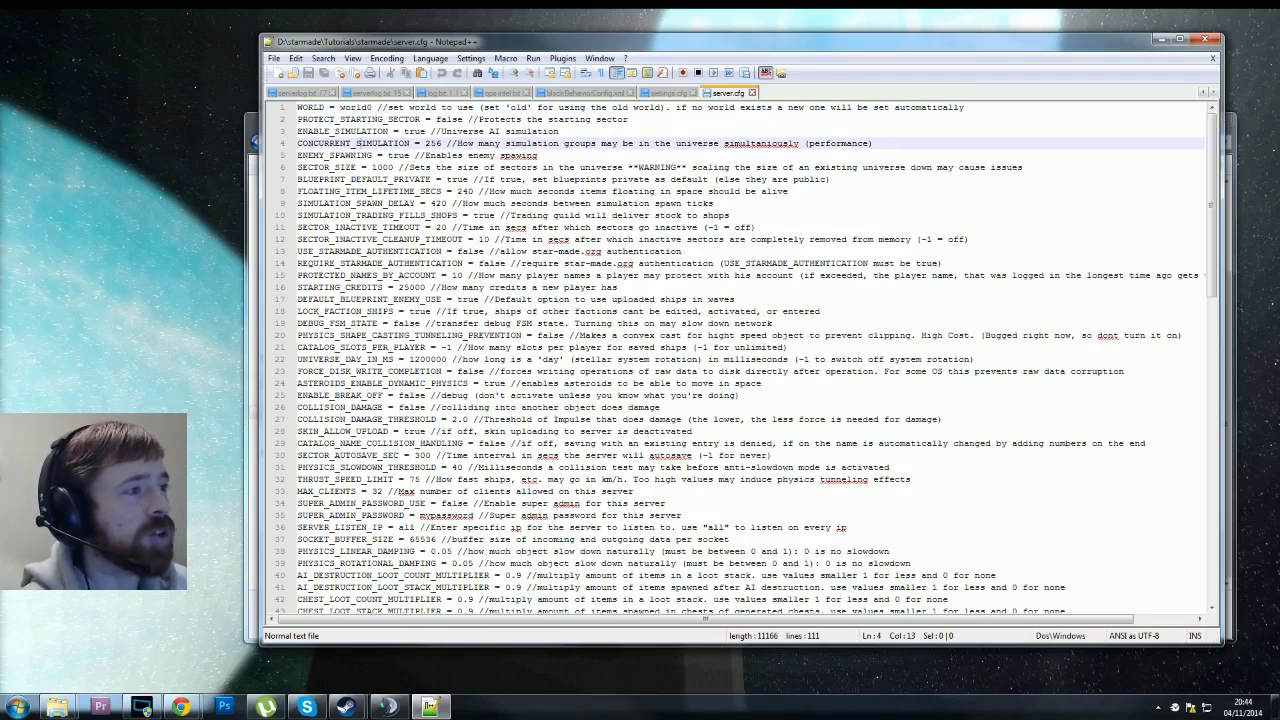
- Set SECTOR_SIZE to 80000 and STARTING_CREDITS to 250000000, then save
{"action": "left_click", "coordinate": [378, 167]}
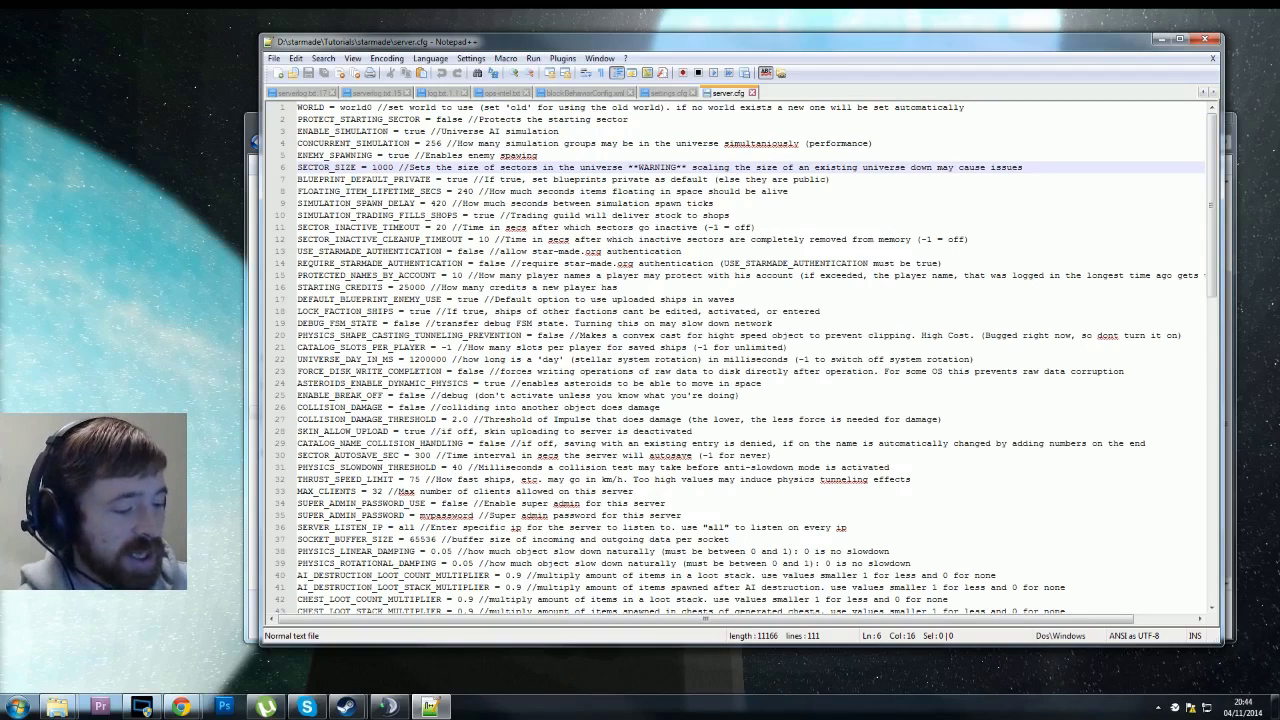
{"action": "key", "text": "BackSpace"}
{"action": "type", "text": "8000"}
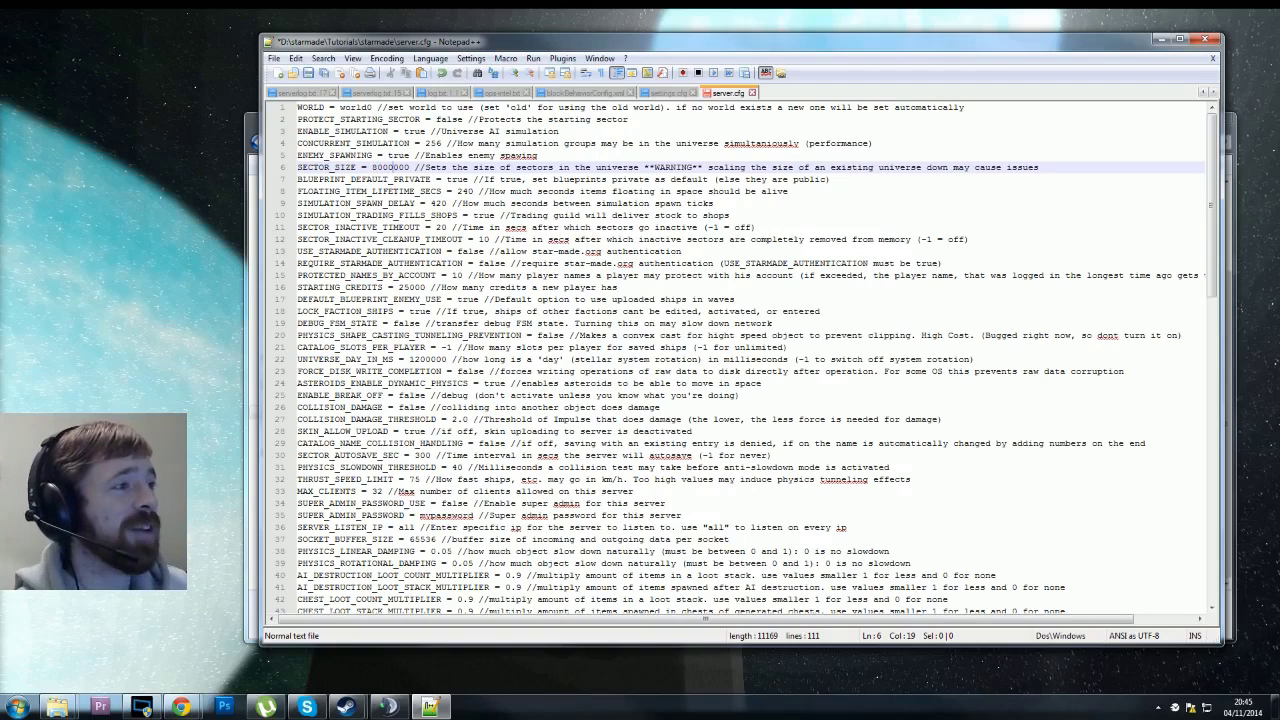
{"action": "key", "text": "BackSpace"}
{"action": "key", "text": "BackSpace"}
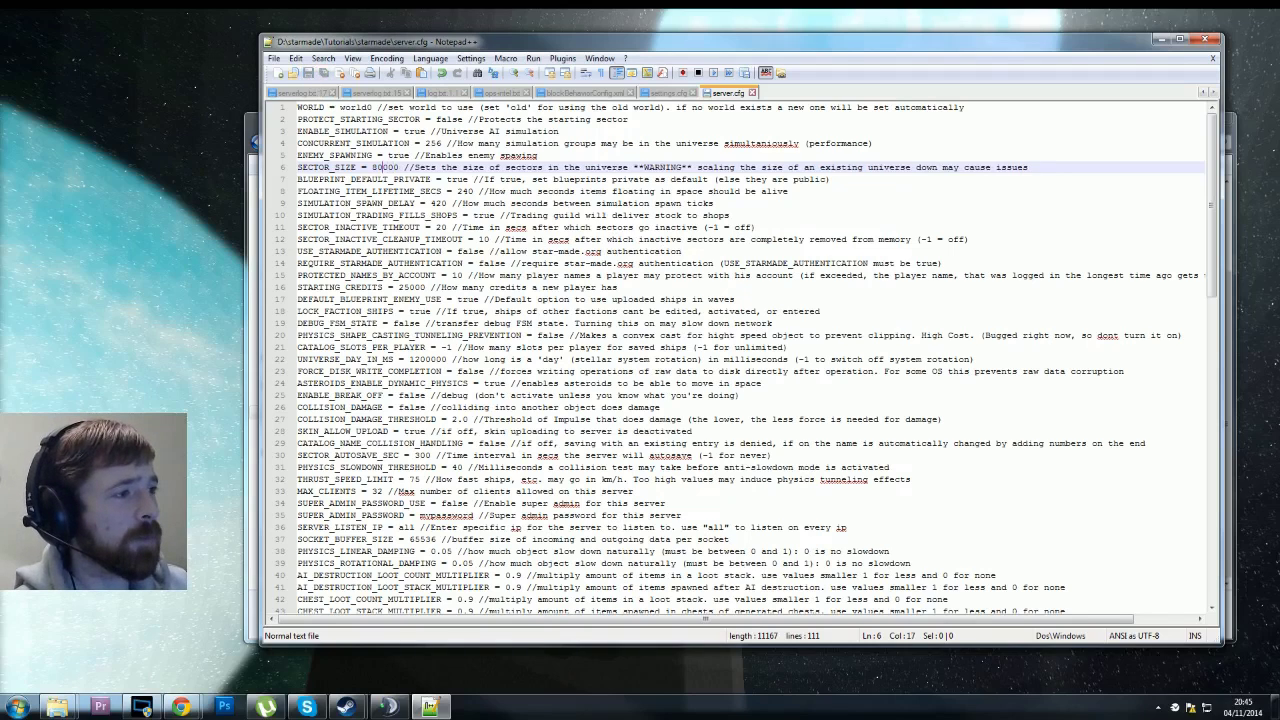
{"action": "left_click", "coordinate": [411, 287]}
{"action": "type", "text": "000000"}
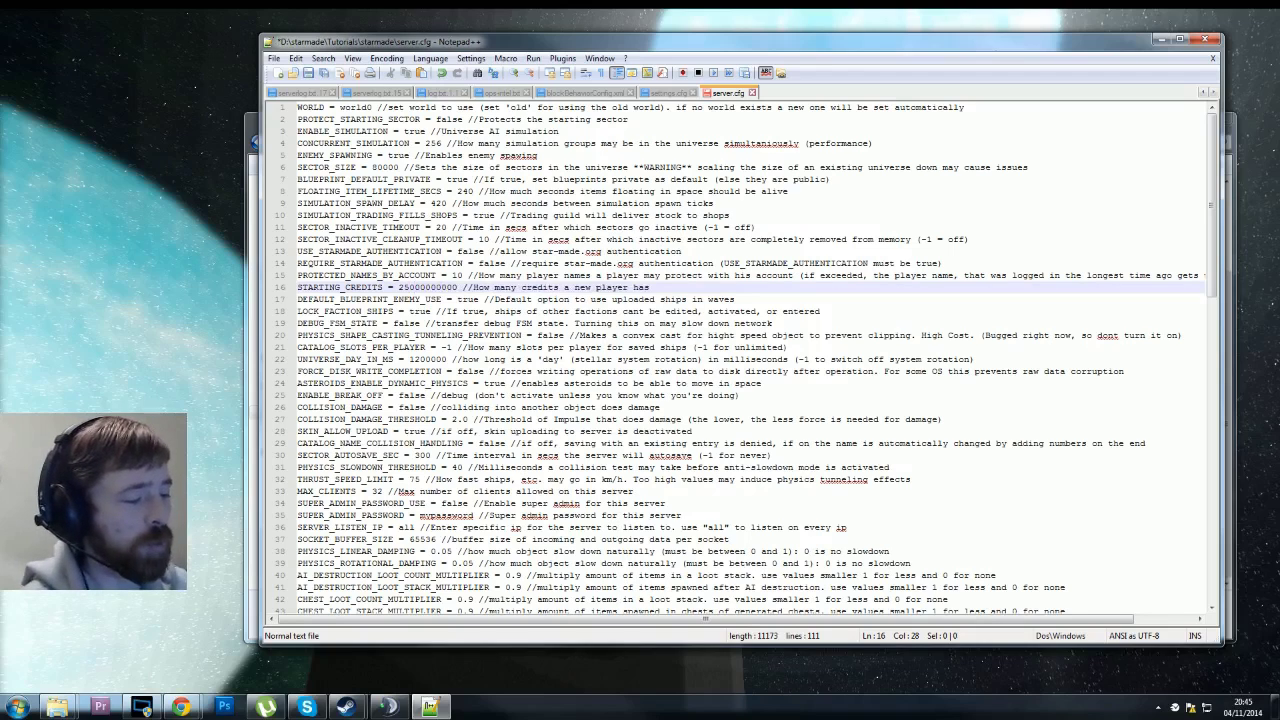
{"action": "key", "text": "BackSpace"}
{"action": "key", "text": "BackSpace"}
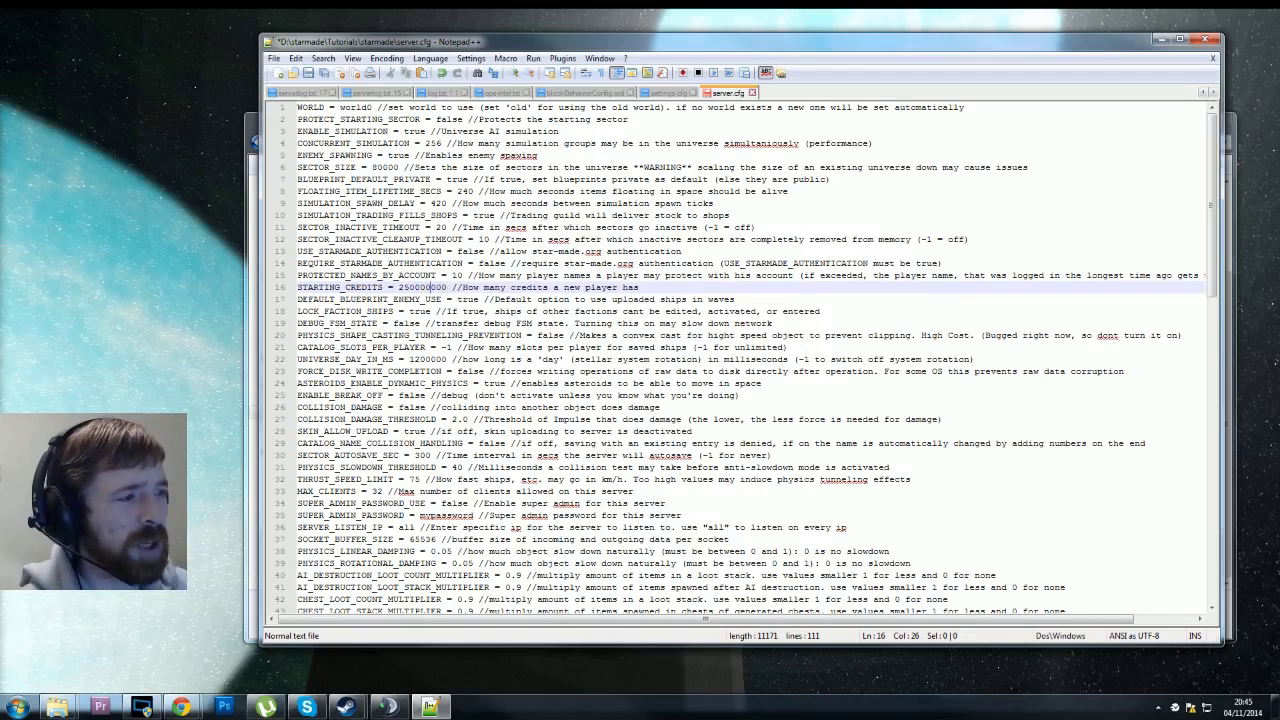
{"action": "left_click", "coordinate": [308, 74]}
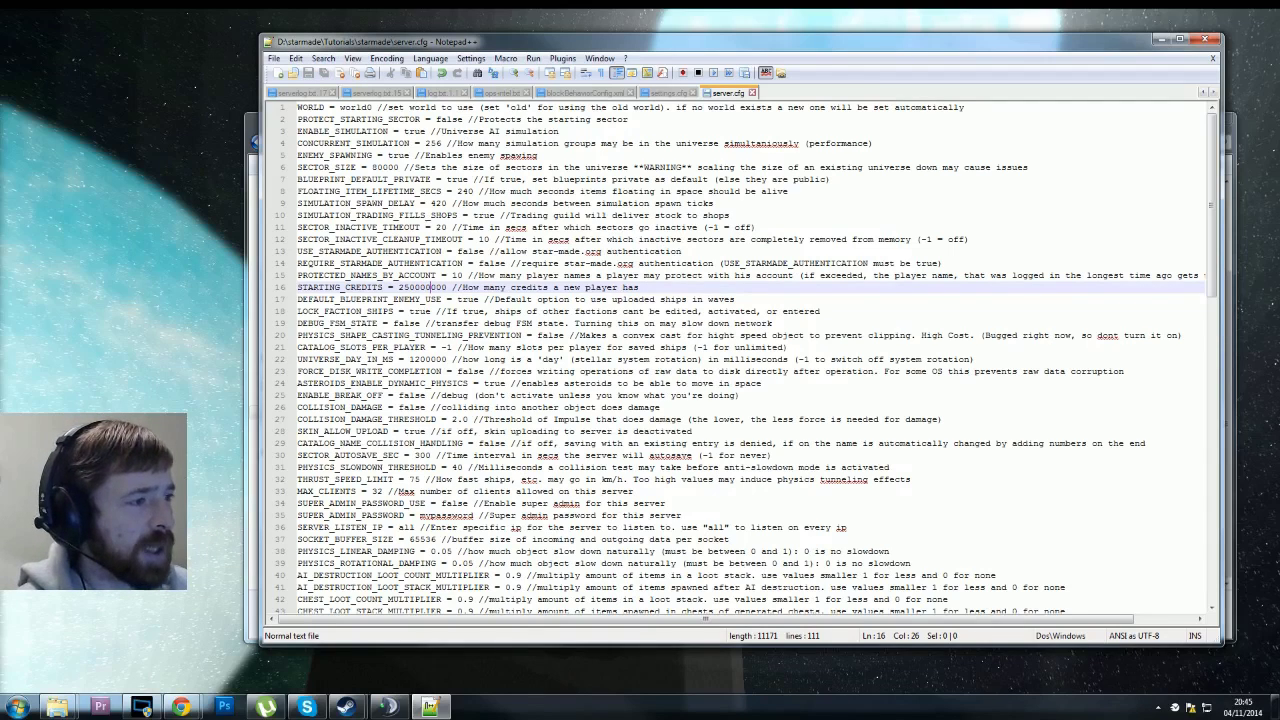
- Change THRUST_SPEED_LIMIT to 275 and MAX_CLIENTS from 32 to 2
{"action": "left_click", "coordinate": [430, 359]}
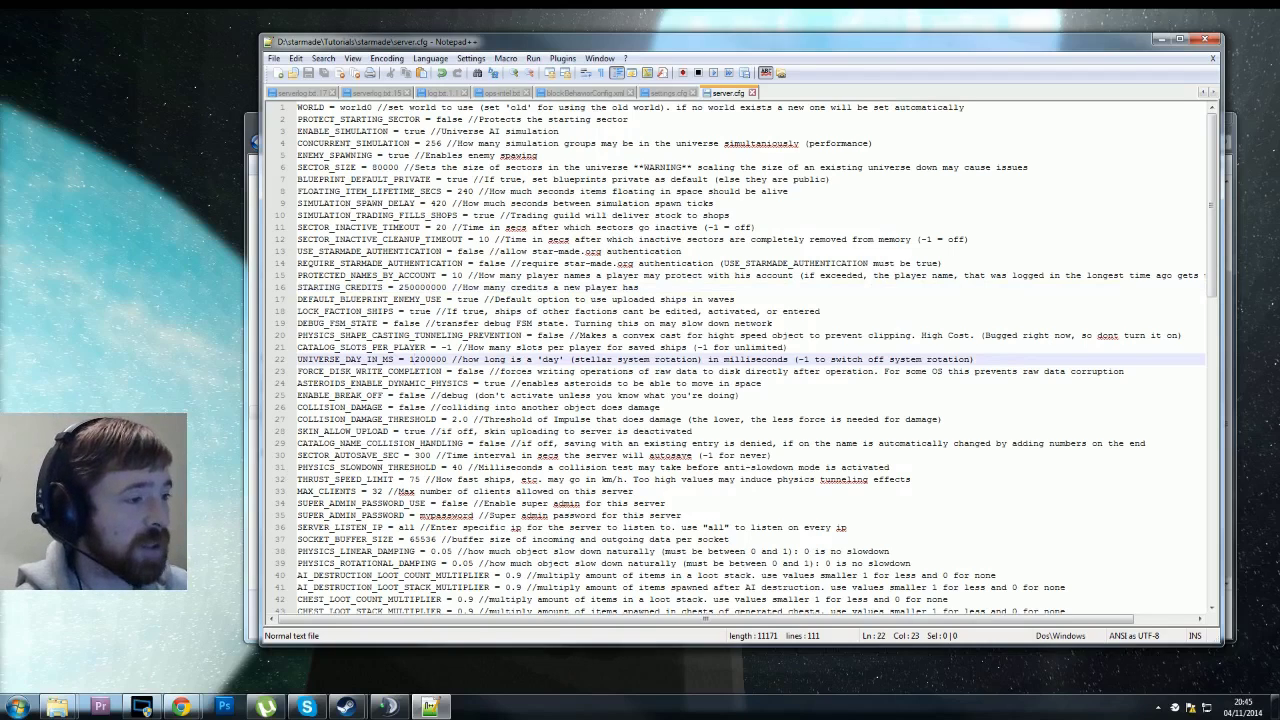
{"action": "left_click", "coordinate": [409, 479]}
{"action": "key", "text": "shift+Right"}
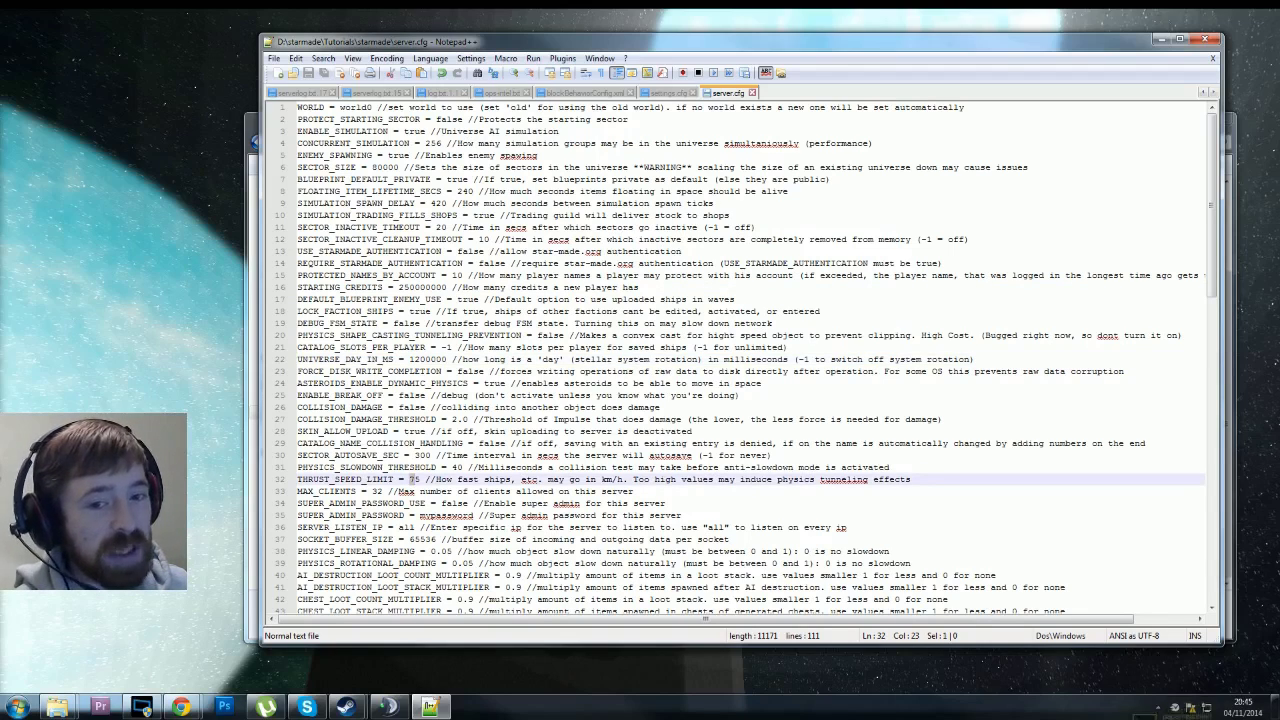
{"action": "key", "text": "Left"}
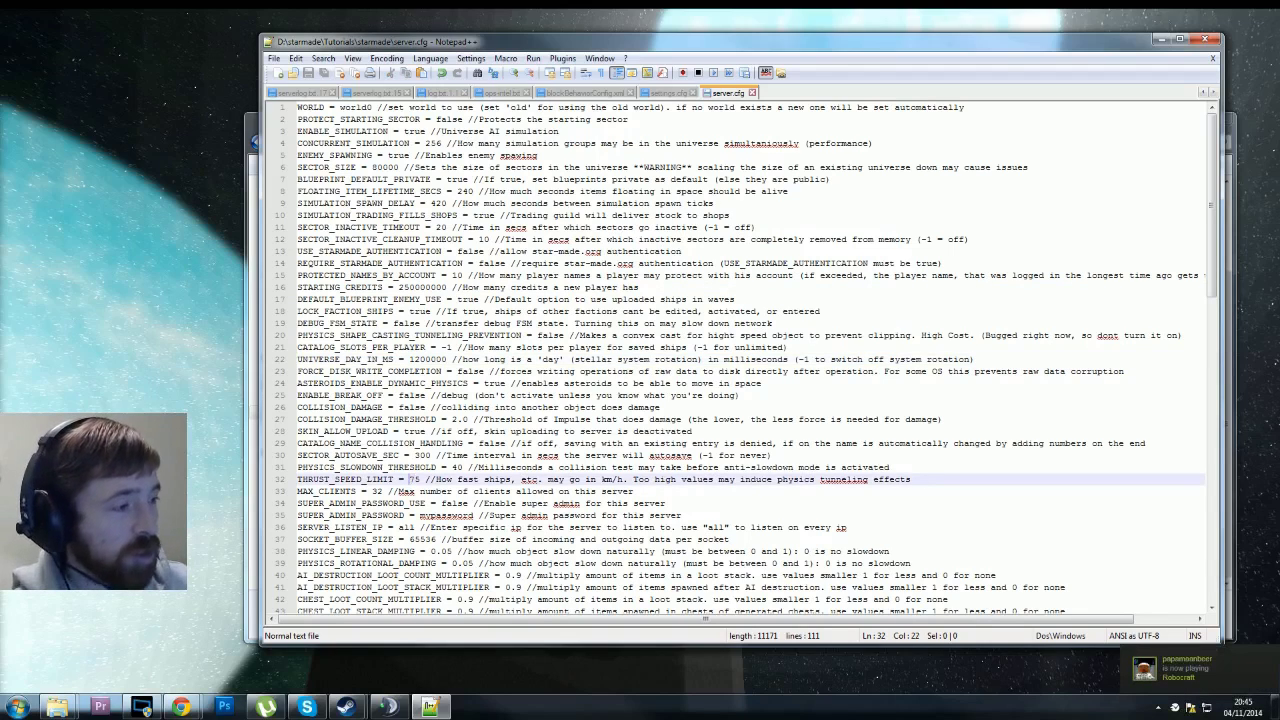
{"action": "type", "text": "2"}
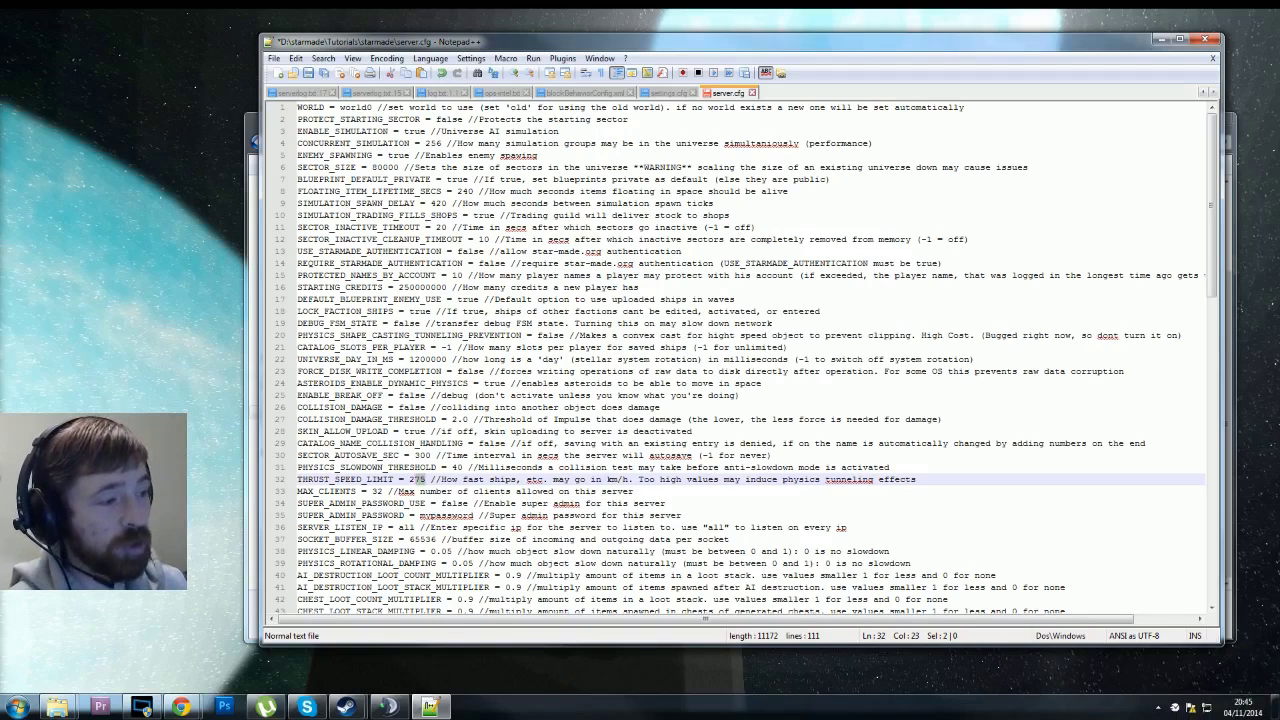
{"action": "left_click", "coordinate": [400, 527]}
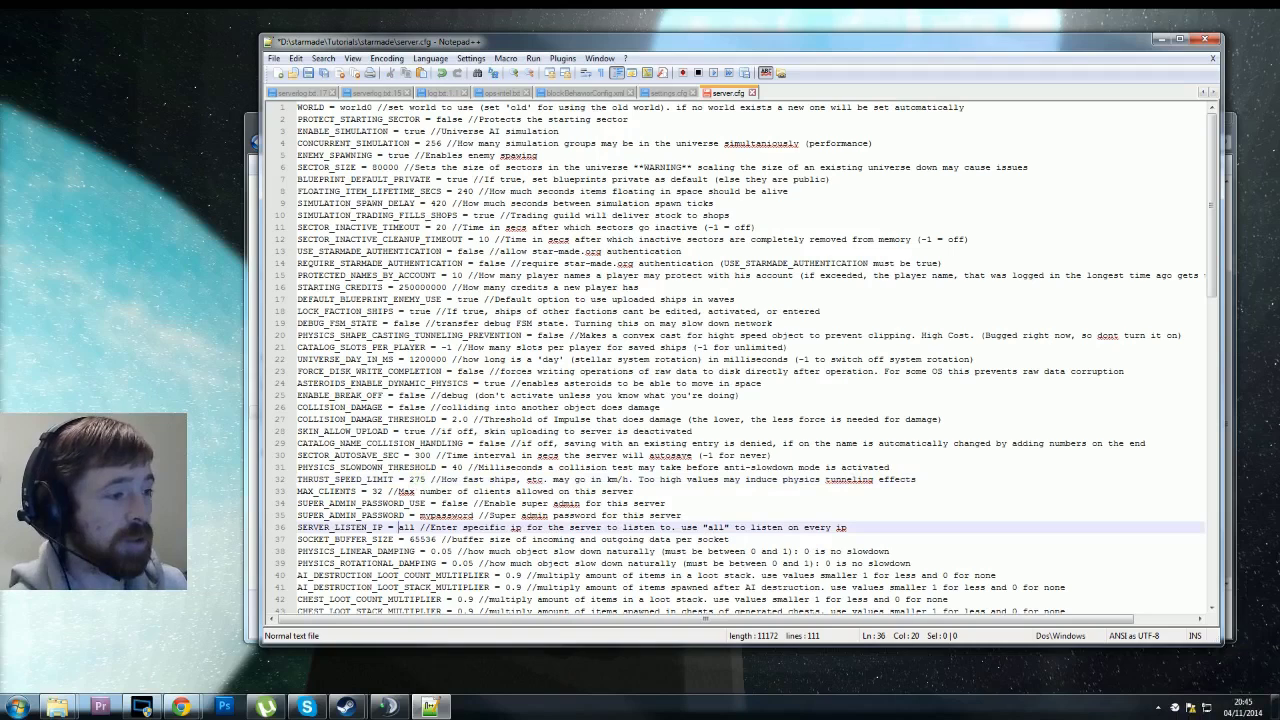
{"action": "left_click", "coordinate": [383, 491]}
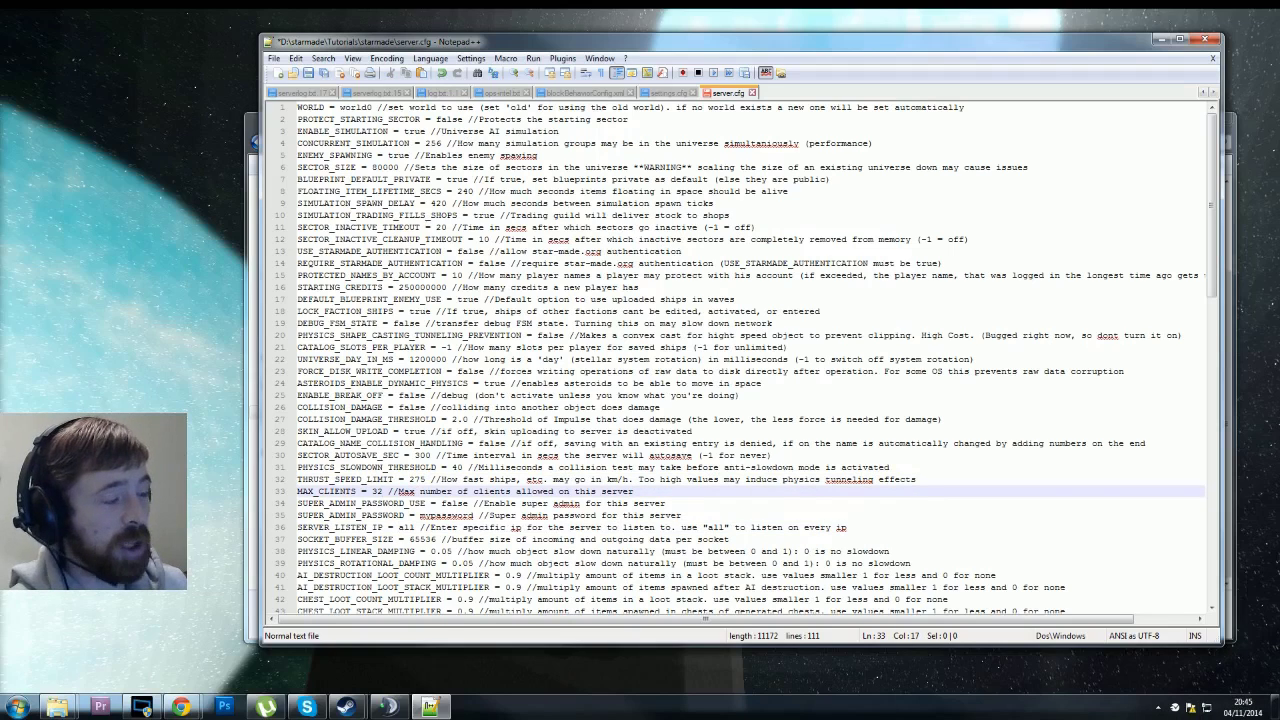
{"action": "key", "text": "Left"}
{"action": "key", "text": "BackSpace"}
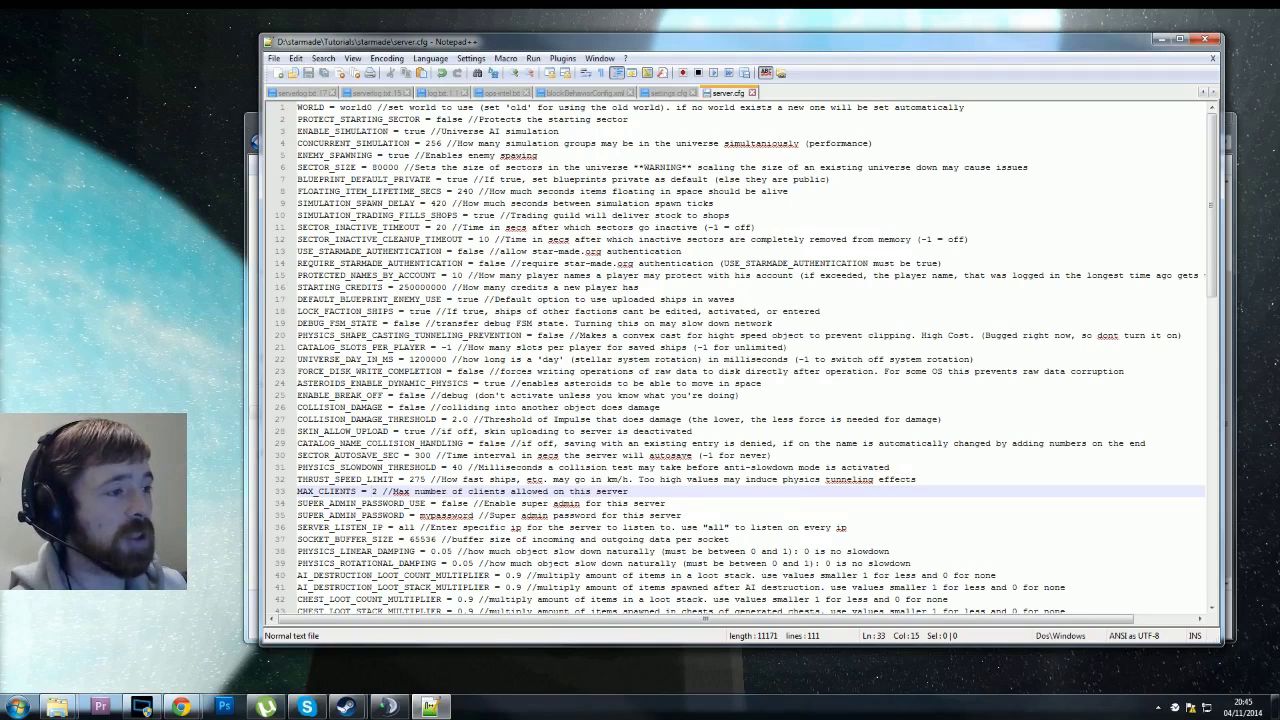
{"action": "scroll", "coordinate": [757, 360], "scroll_direction": "down", "scroll_amount": 4}
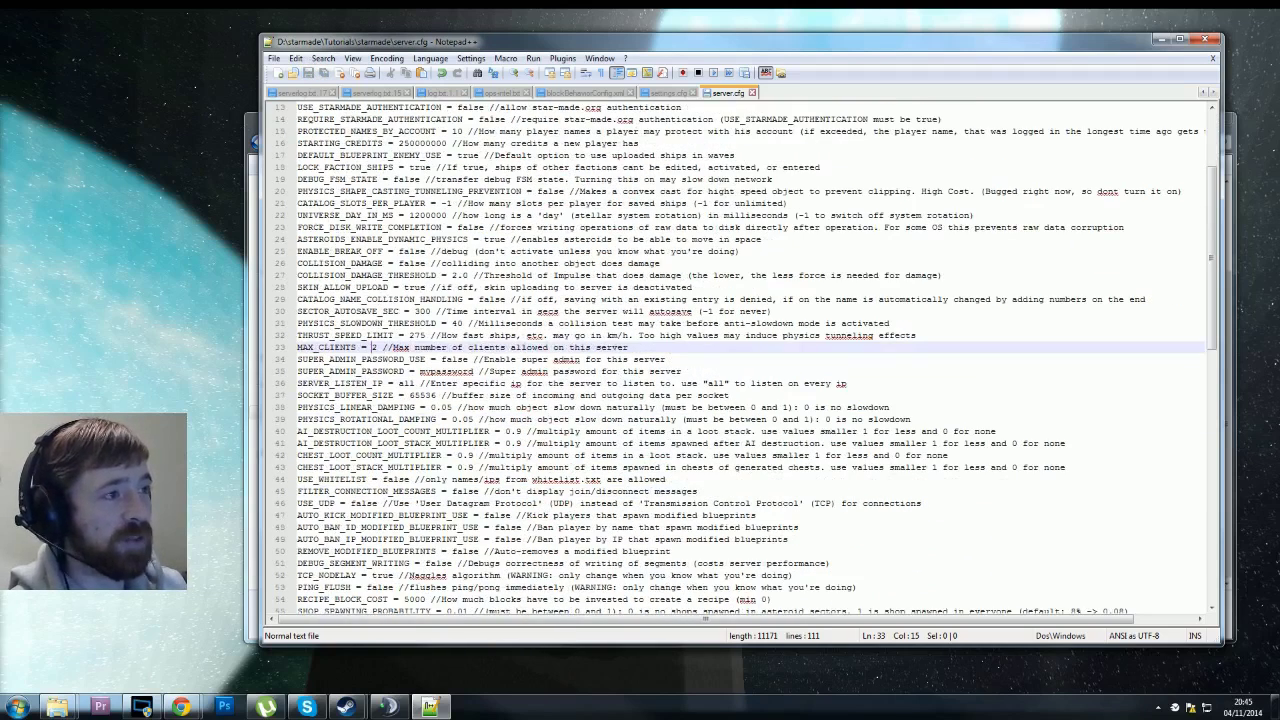
{"action": "scroll", "coordinate": [757, 360], "scroll_direction": "up", "scroll_amount": 1}
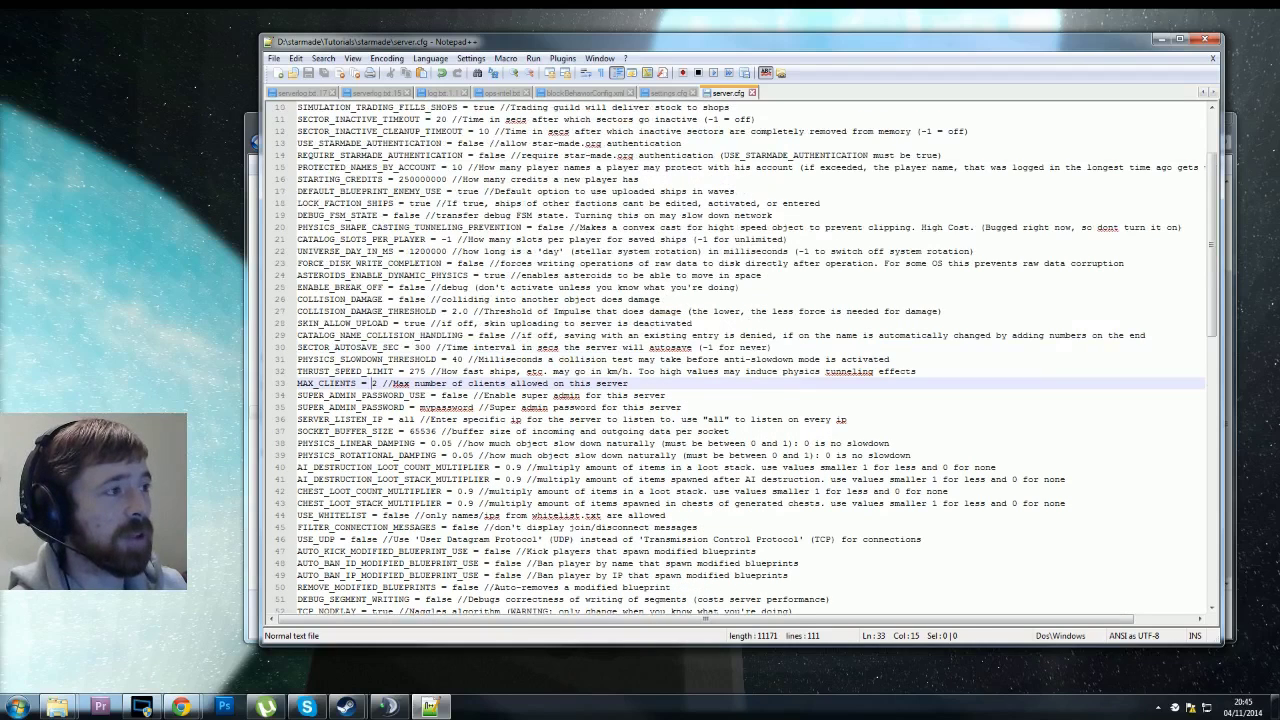
{"action": "left_click_drag", "start_coordinate": [505, 155], "coordinate": [389, 145]}
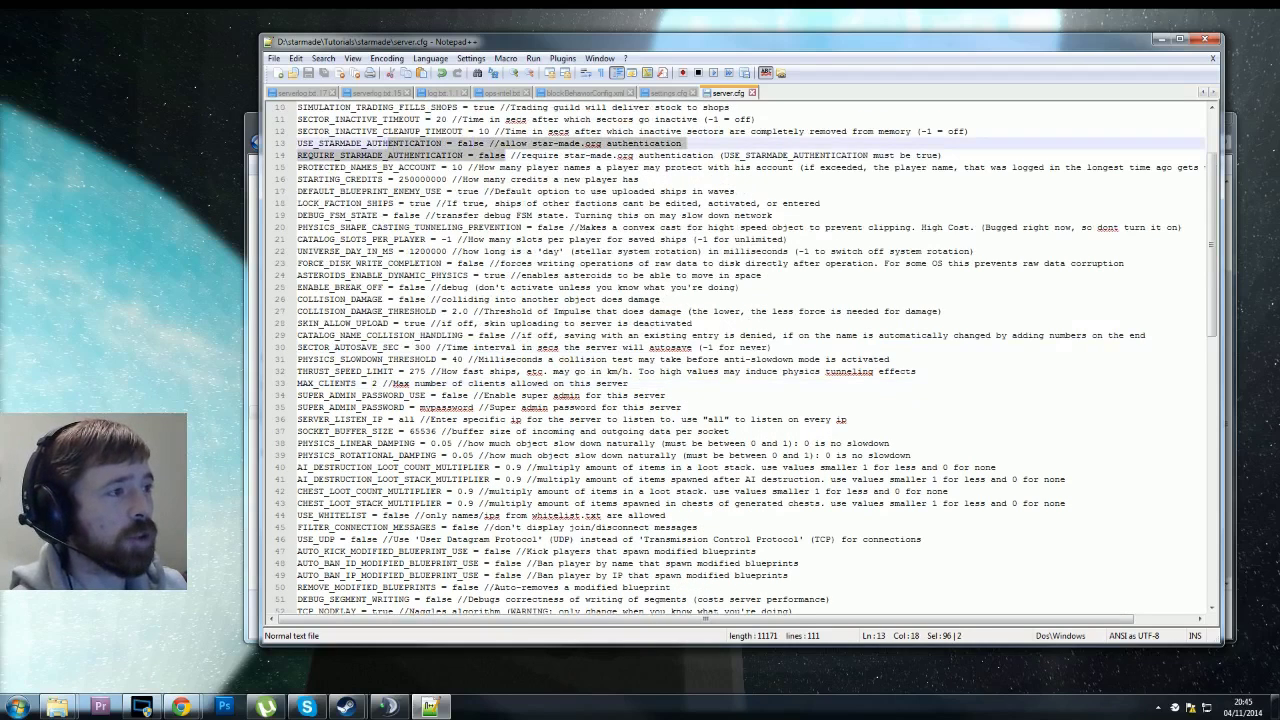
{"action": "left_click", "coordinate": [395, 191]}
{"action": "scroll", "coordinate": [395, 191], "scroll_direction": "down", "scroll_amount": 4}
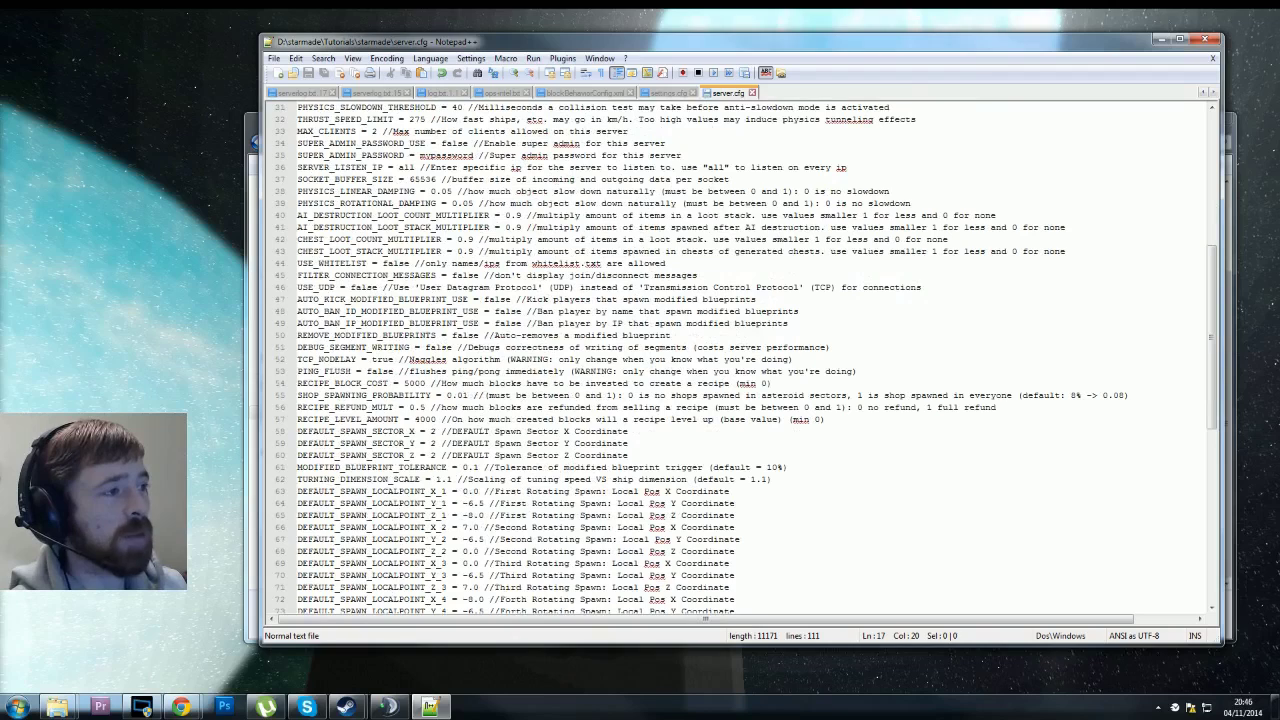
{"action": "double_click", "coordinate": [519, 215]}
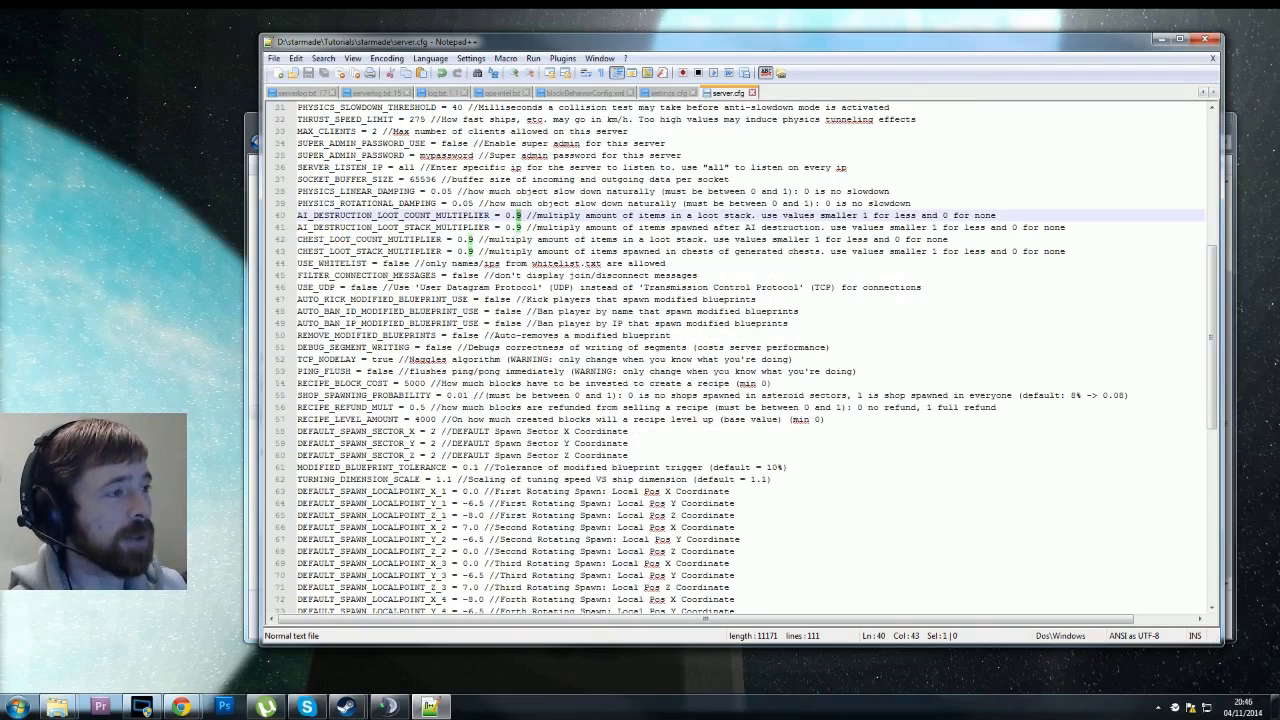
{"action": "left_click", "coordinate": [477, 239]}
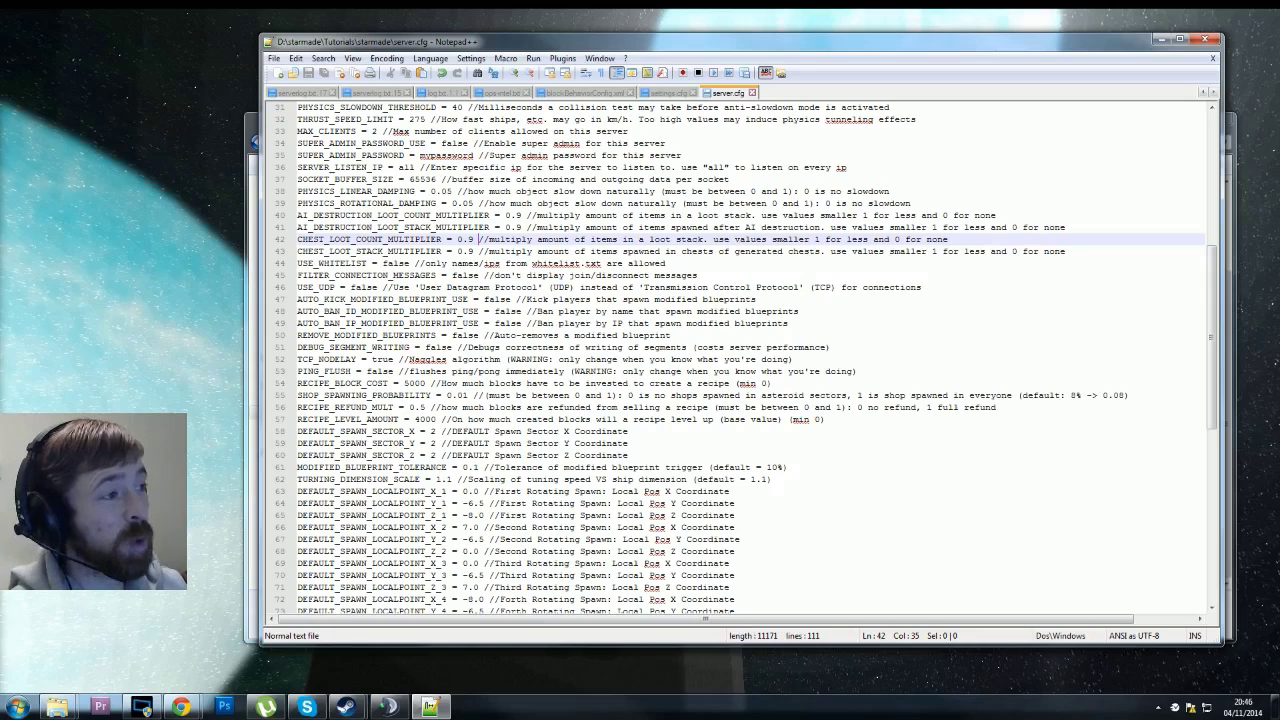
{"action": "left_click", "coordinate": [395, 263]}
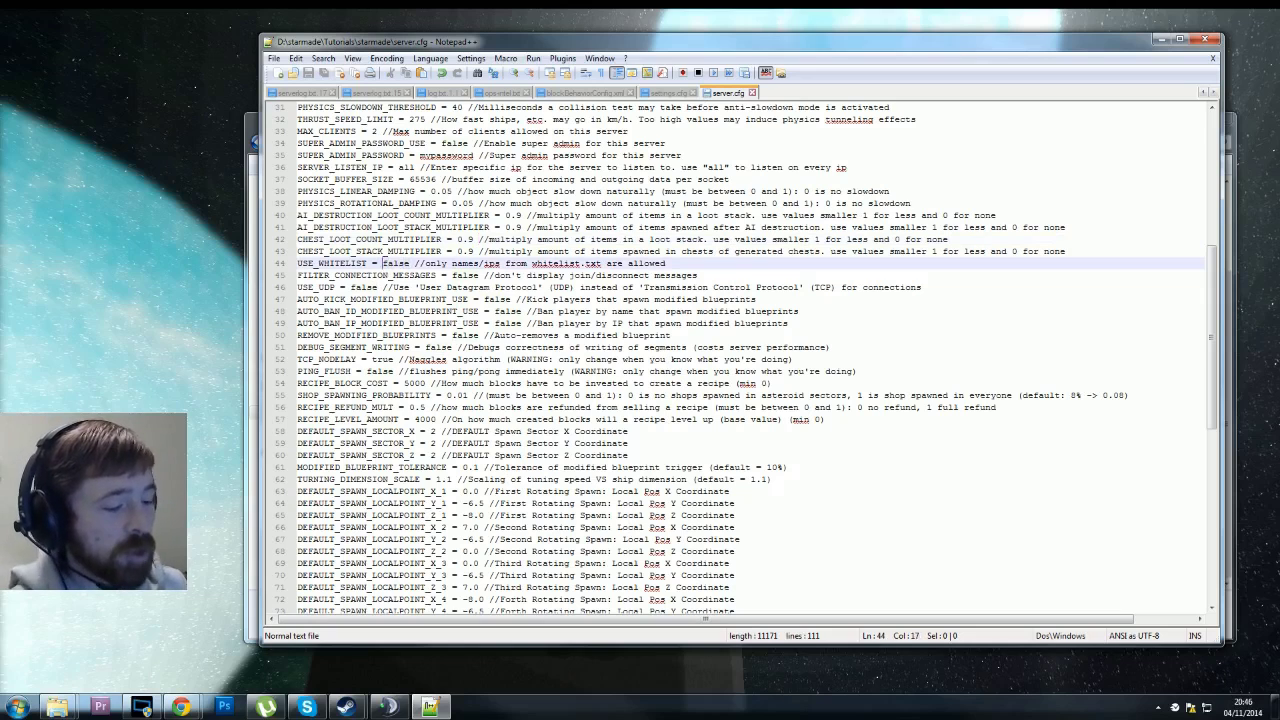
{"action": "scroll", "coordinate": [757, 360], "scroll_direction": "down", "scroll_amount": 4}
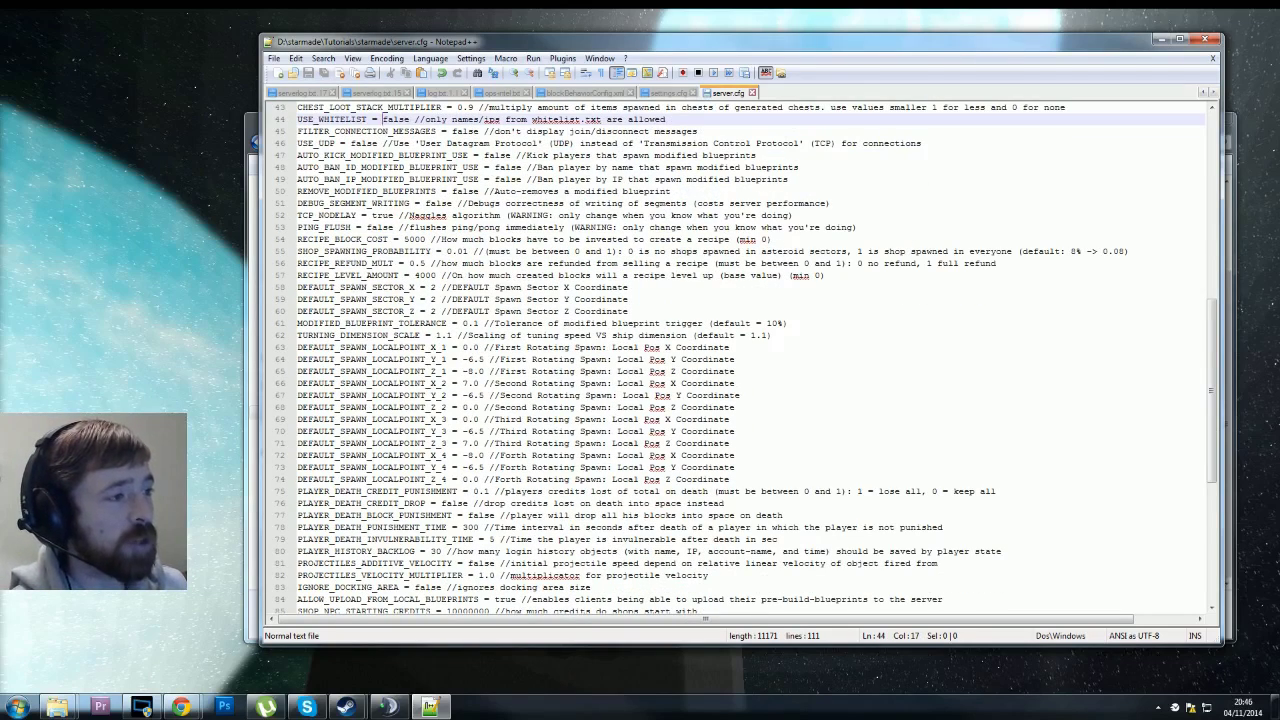
{"action": "left_click", "coordinate": [430, 287]}
{"action": "left_click", "coordinate": [434, 299]}
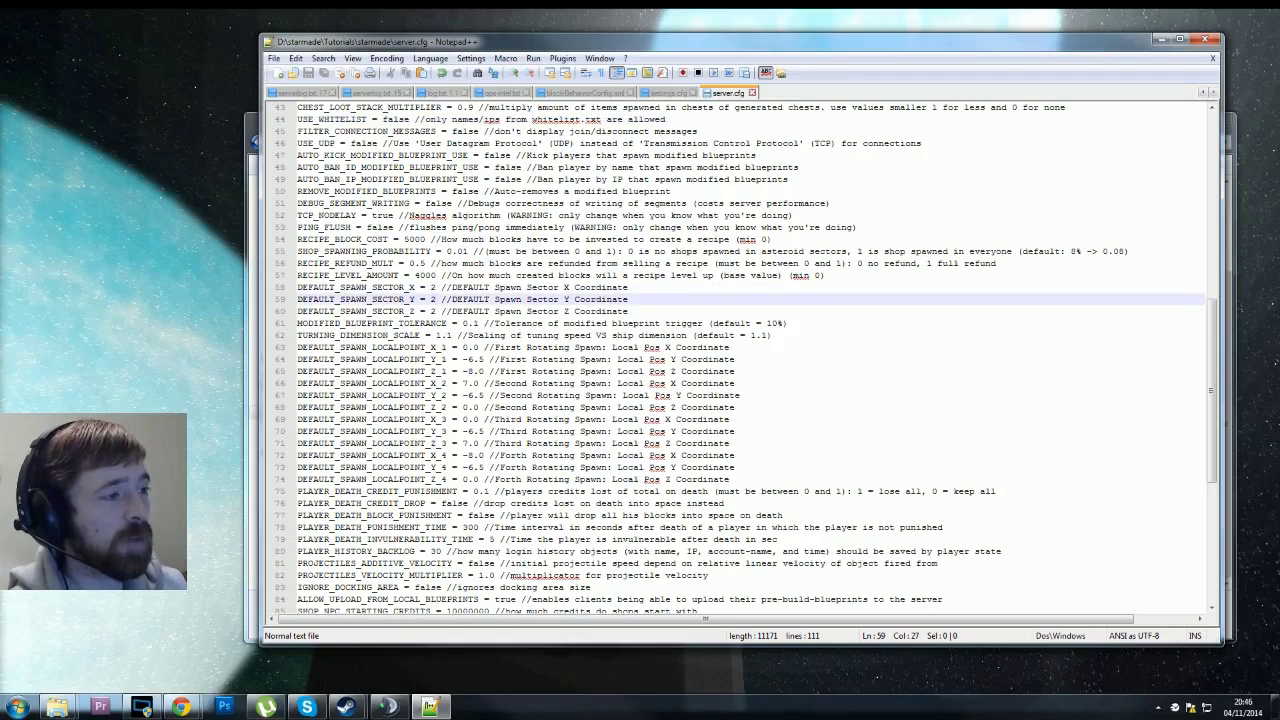
{"action": "double_click", "coordinate": [433, 299]}
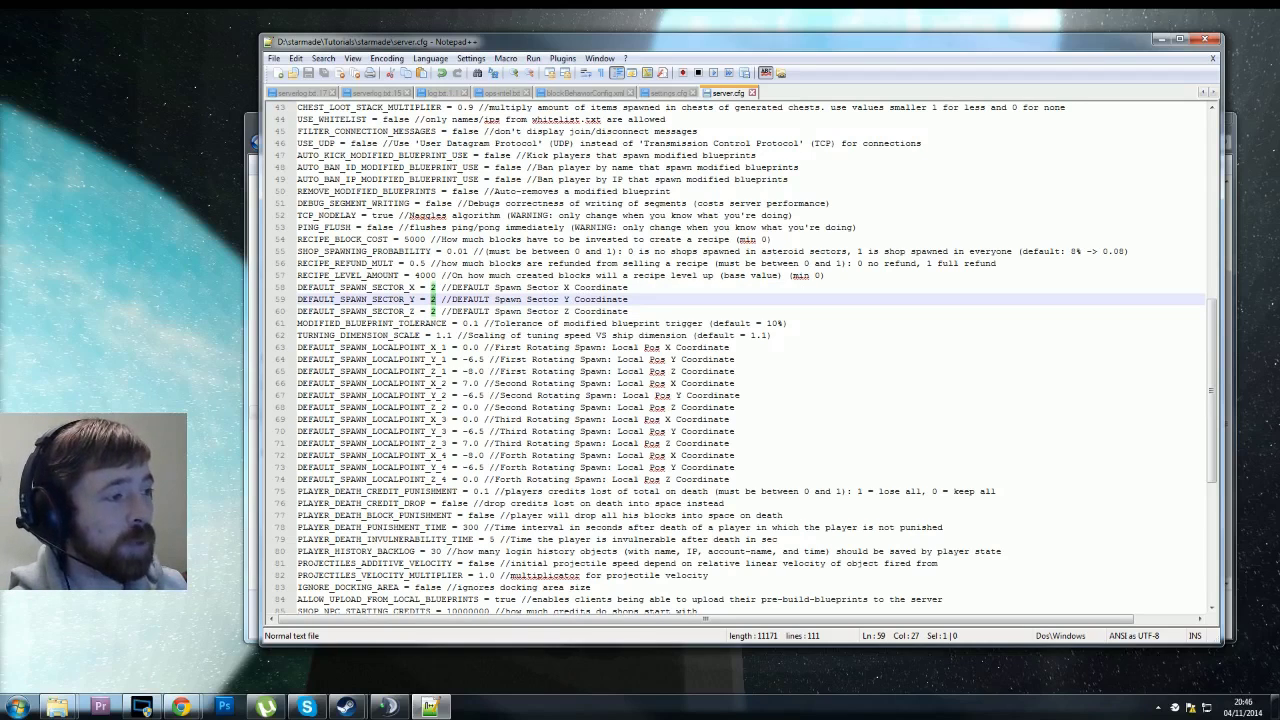
{"action": "scroll", "coordinate": [757, 360], "scroll_direction": "down", "scroll_amount": 1}
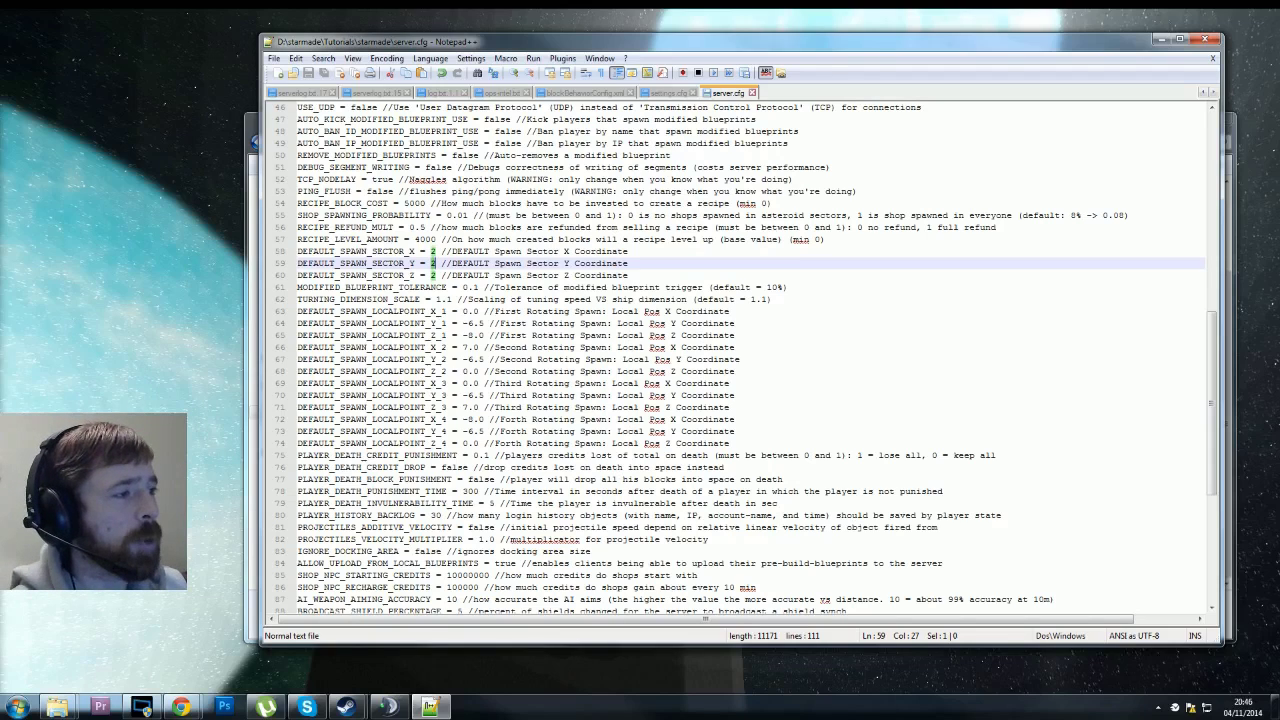
{"action": "left_click", "coordinate": [479, 287]}
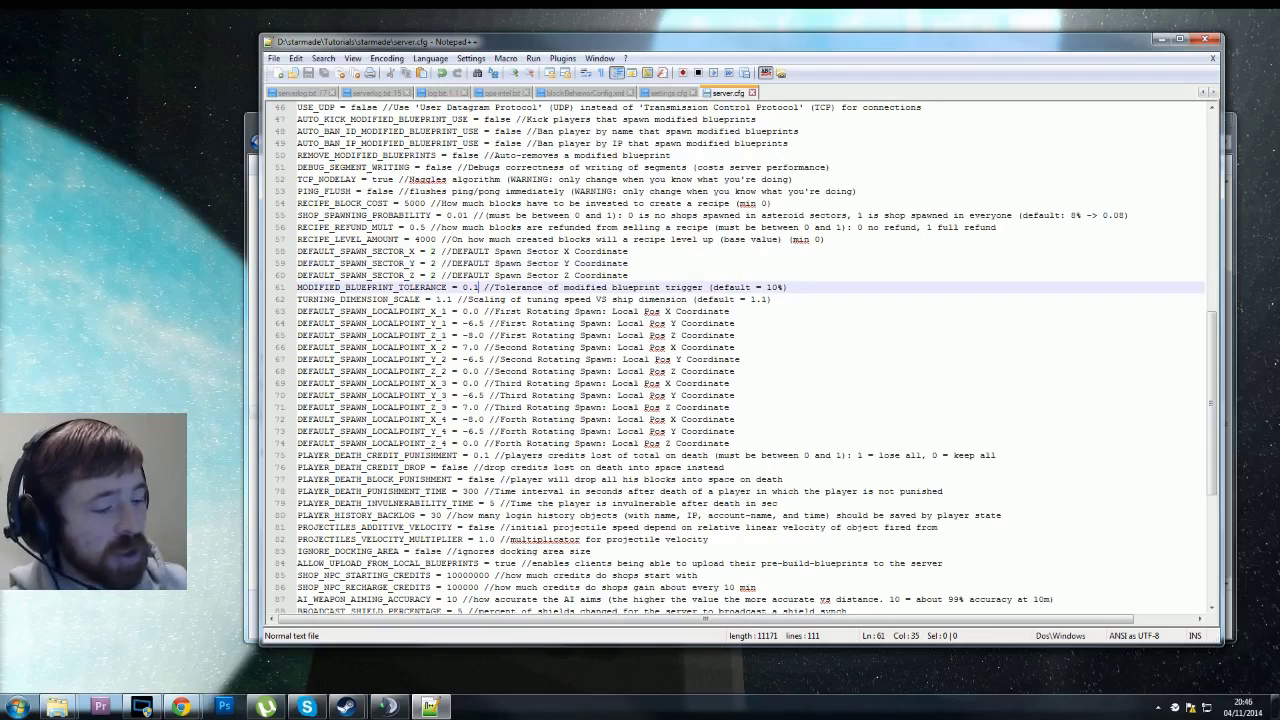
- Change the blueprint tolerance's last digit to 3 and set TURNING_DIMENSION_SCALE from 1.1 to 0.9
{"action": "key", "text": "BackSpace"}
{"action": "type", "text": "3"}
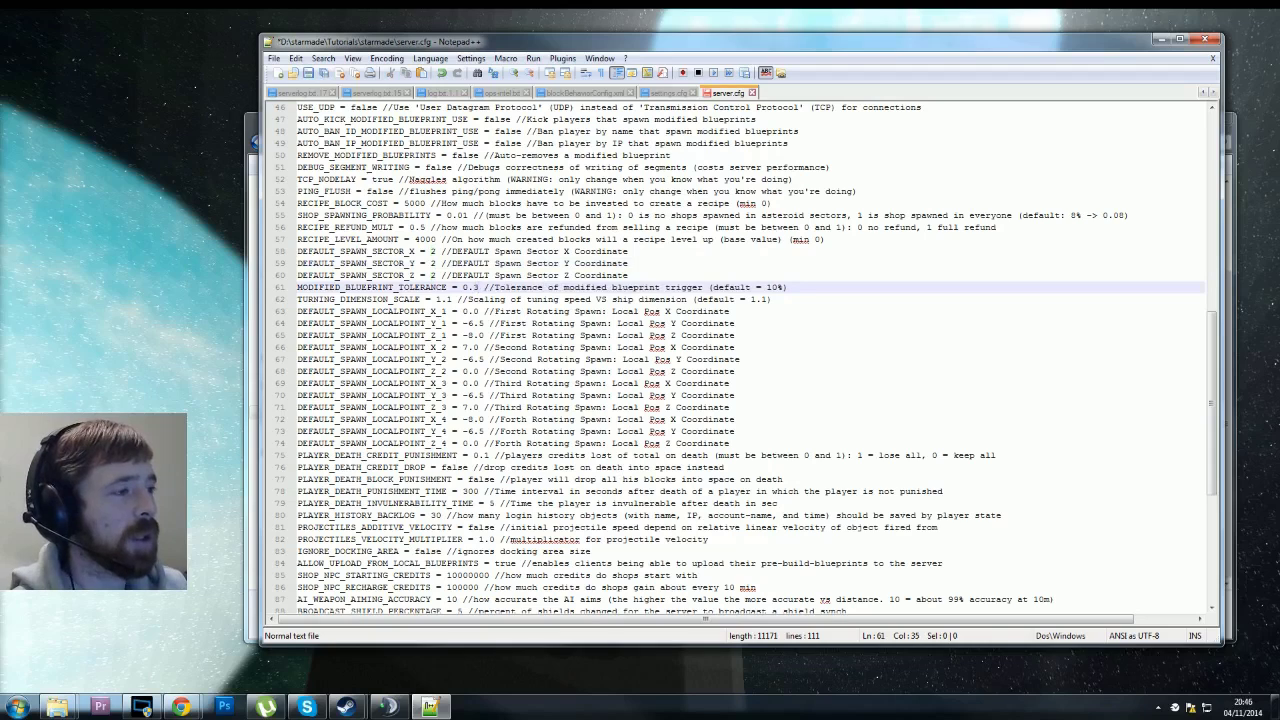
{"action": "left_click", "coordinate": [452, 299]}
{"action": "key", "text": "BackSpace"}
{"action": "key", "text": "BackSpace"}
{"action": "key", "text": "BackSpace"}
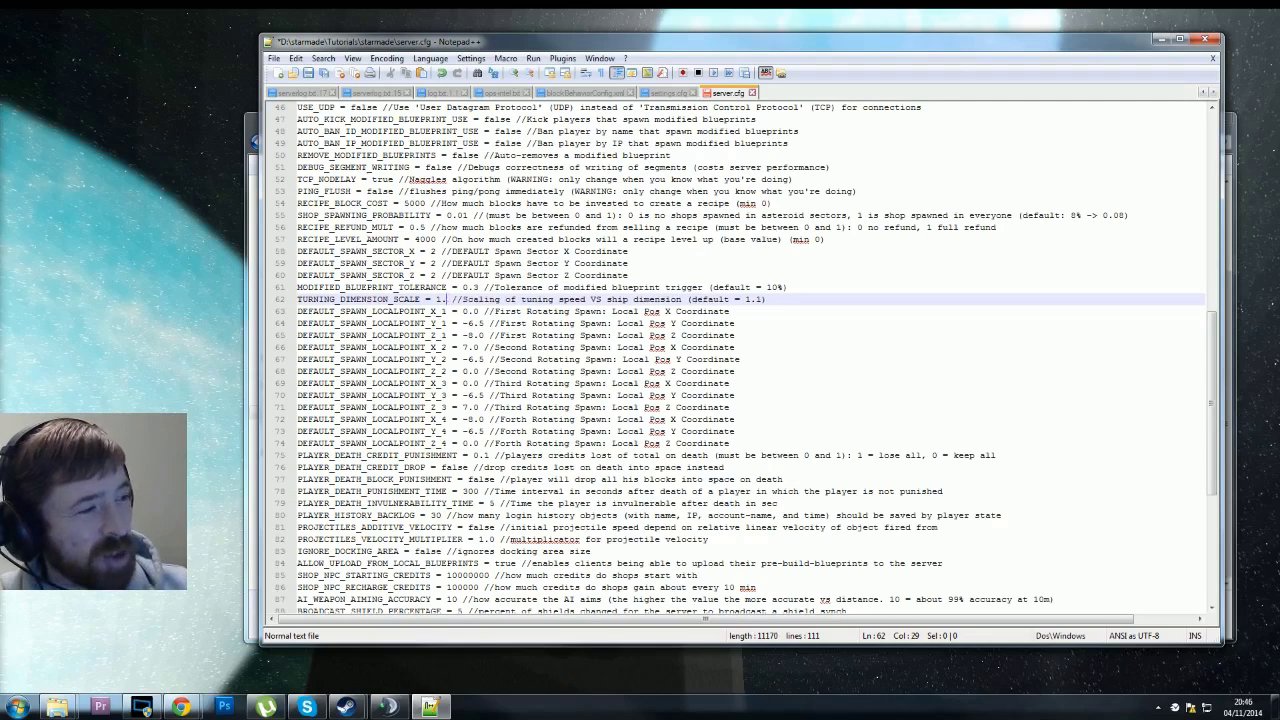
{"action": "type", "text": "0.9"}
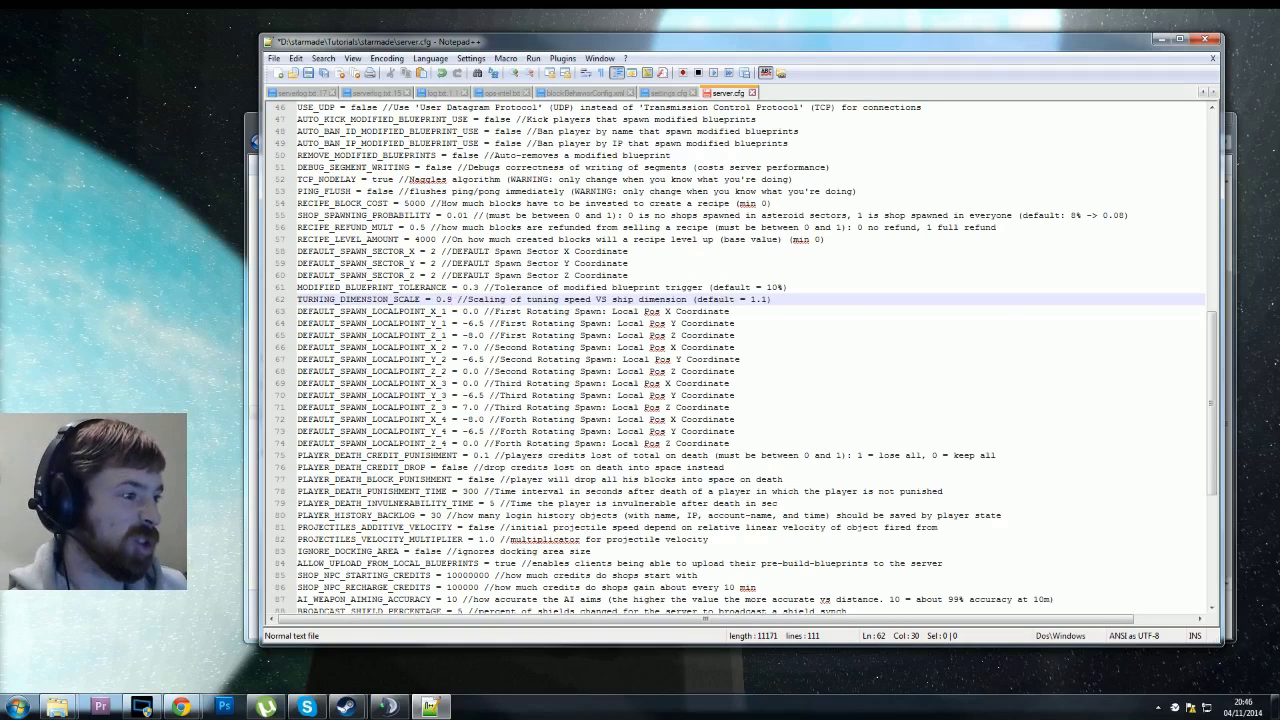
- Further down, past the spawn localpoint settings, change AI_WEAPON_AIMING_ACCURACY from 10 to 1000
{"action": "scroll", "coordinate": [740, 355], "scroll_direction": "down", "scroll_amount": 4}
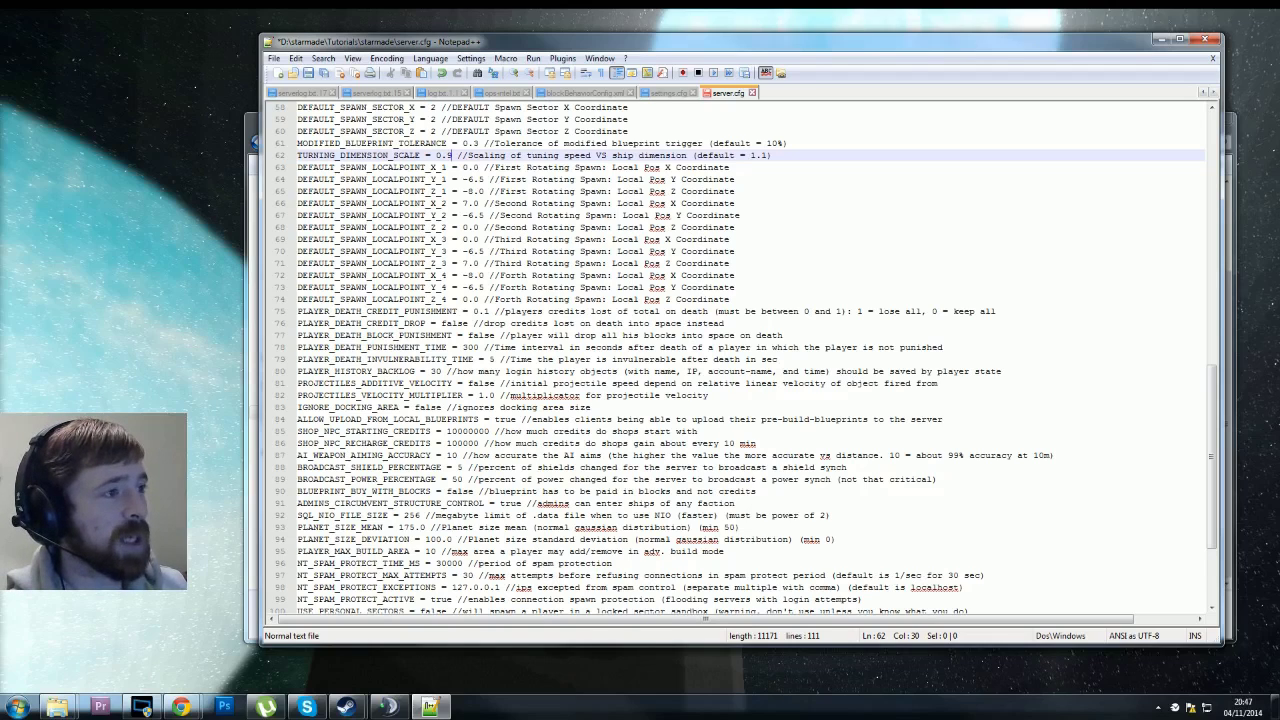
{"action": "key", "text": "Home"}
{"action": "key", "text": "ctrl+shift+Right"}
{"action": "key", "text": "ctrl+shift+Right"}
{"action": "key", "text": "ctrl+shift+Right"}
{"action": "key", "text": "ctrl+shift+Right"}
{"action": "key", "text": "ctrl+shift+Right"}
{"action": "key", "text": "ctrl+shift+Right"}
{"action": "key", "text": "ctrl+shift+Right"}
{"action": "key", "text": "ctrl+shift+Right"}
{"action": "key", "text": "ctrl+shift+Right"}
{"action": "key", "text": "ctrl+shift+Right"}
{"action": "key", "text": "ctrl+shift+Right"}
{"action": "key", "text": "ctrl+shift+Right"}
{"action": "key", "text": "ctrl+shift+Right"}
{"action": "key", "text": "ctrl+shift+Right"}
{"action": "key", "text": "ctrl+shift+Right"}
{"action": "key", "text": "ctrl+shift+Right"}
{"action": "key", "text": "ctrl+shift+Right"}
{"action": "key", "text": "ctrl+shift+Right"}
{"action": "key", "text": "ctrl+shift+Right"}
{"action": "key", "text": "ctrl+shift+Right"}
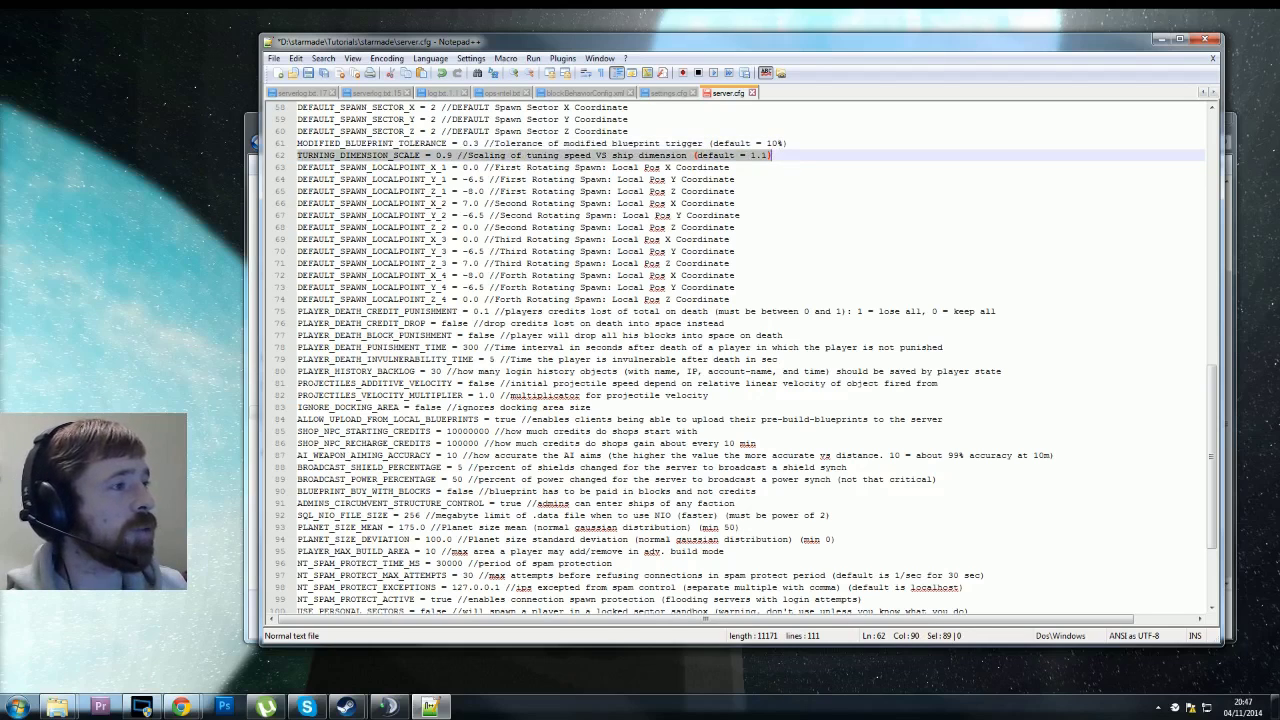
{"action": "left_click", "coordinate": [421, 167]}
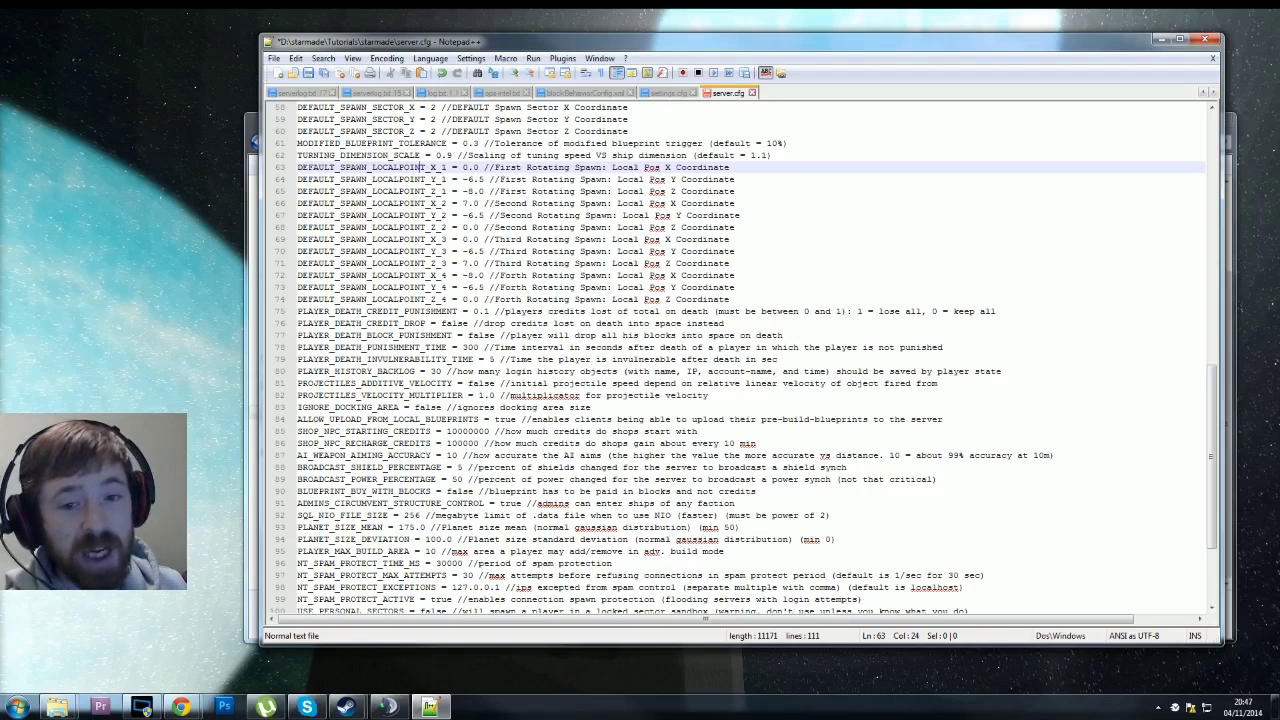
{"action": "scroll", "coordinate": [421, 167], "scroll_direction": "down", "scroll_amount": 4}
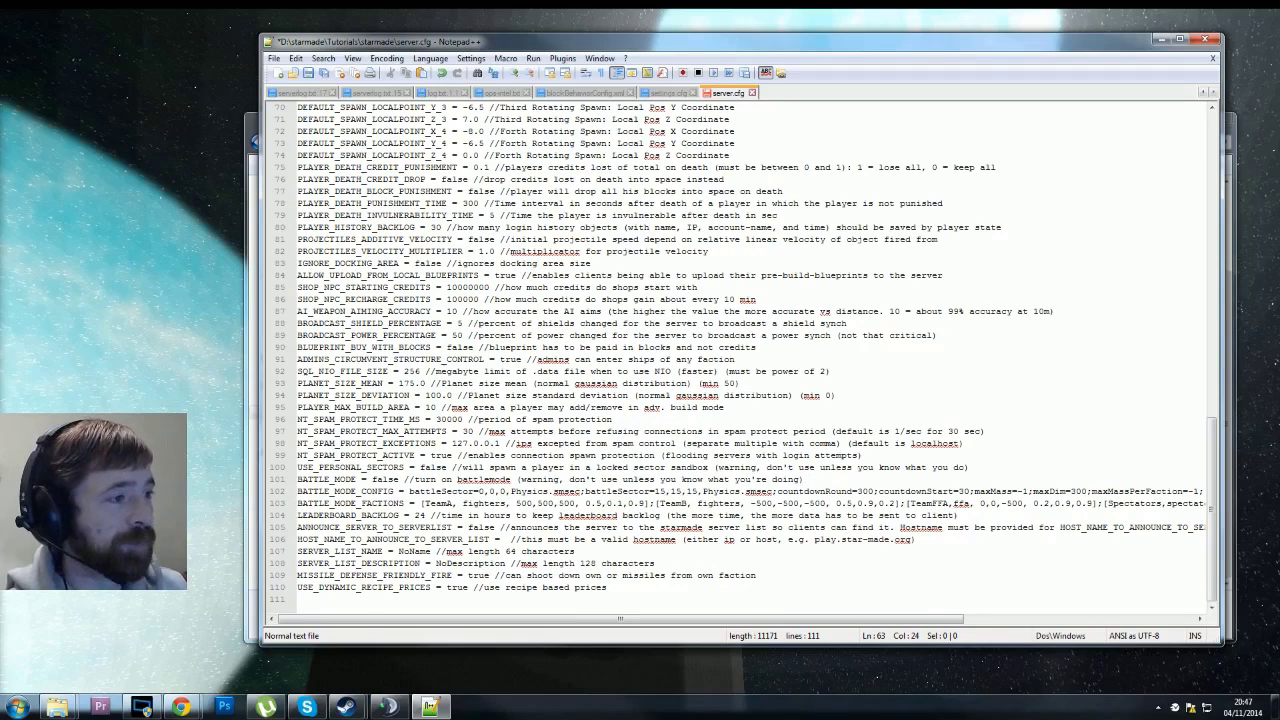
{"action": "left_click", "coordinate": [457, 311]}
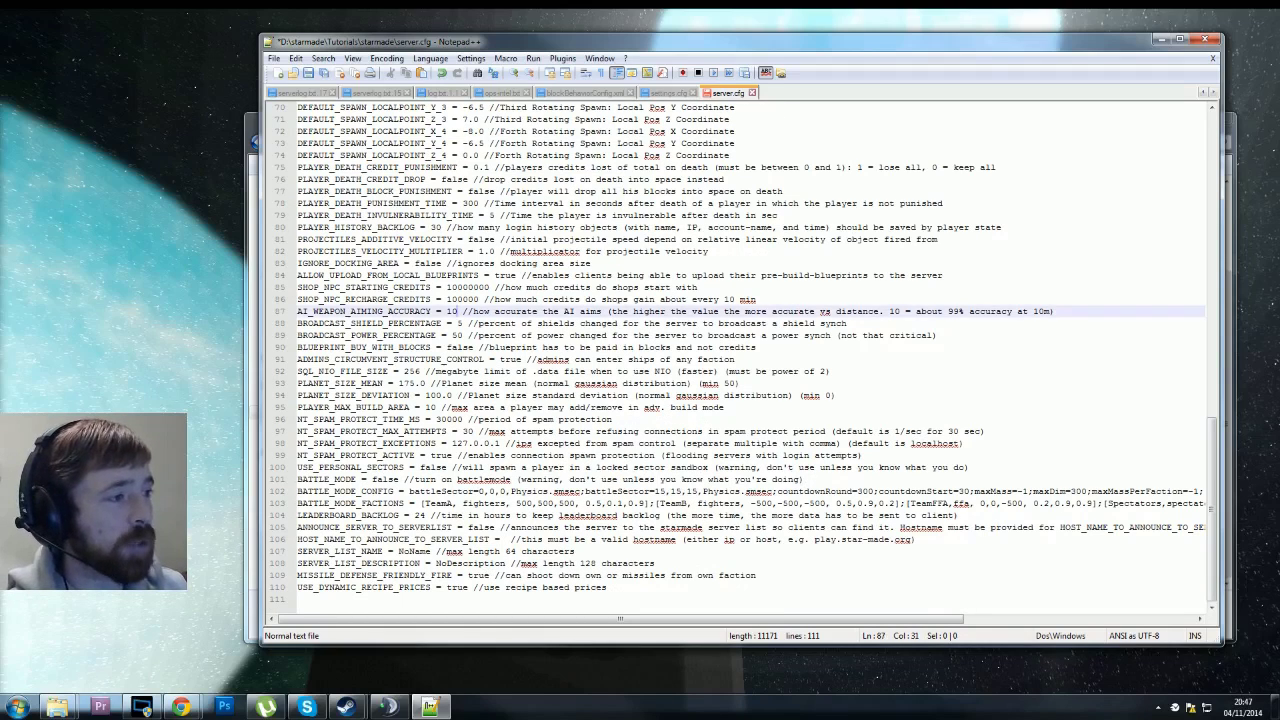
{"action": "type", "text": "00"}
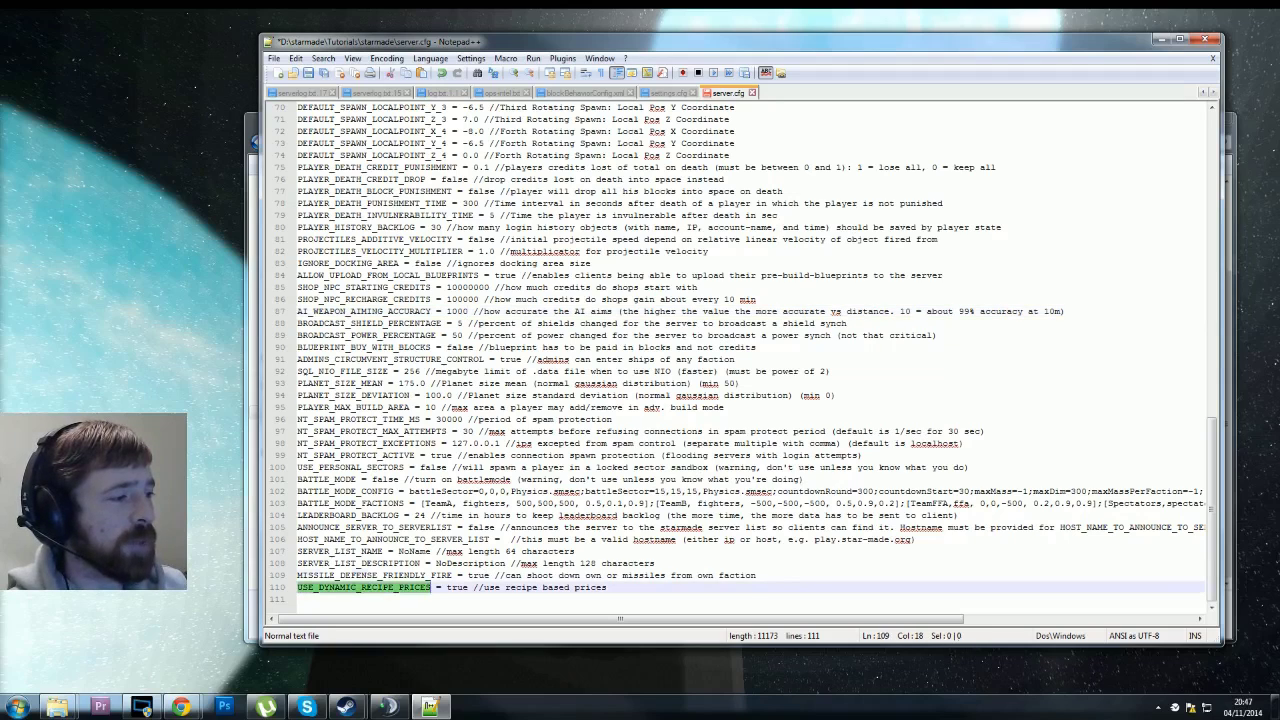
{"action": "left_click", "coordinate": [388, 575]}
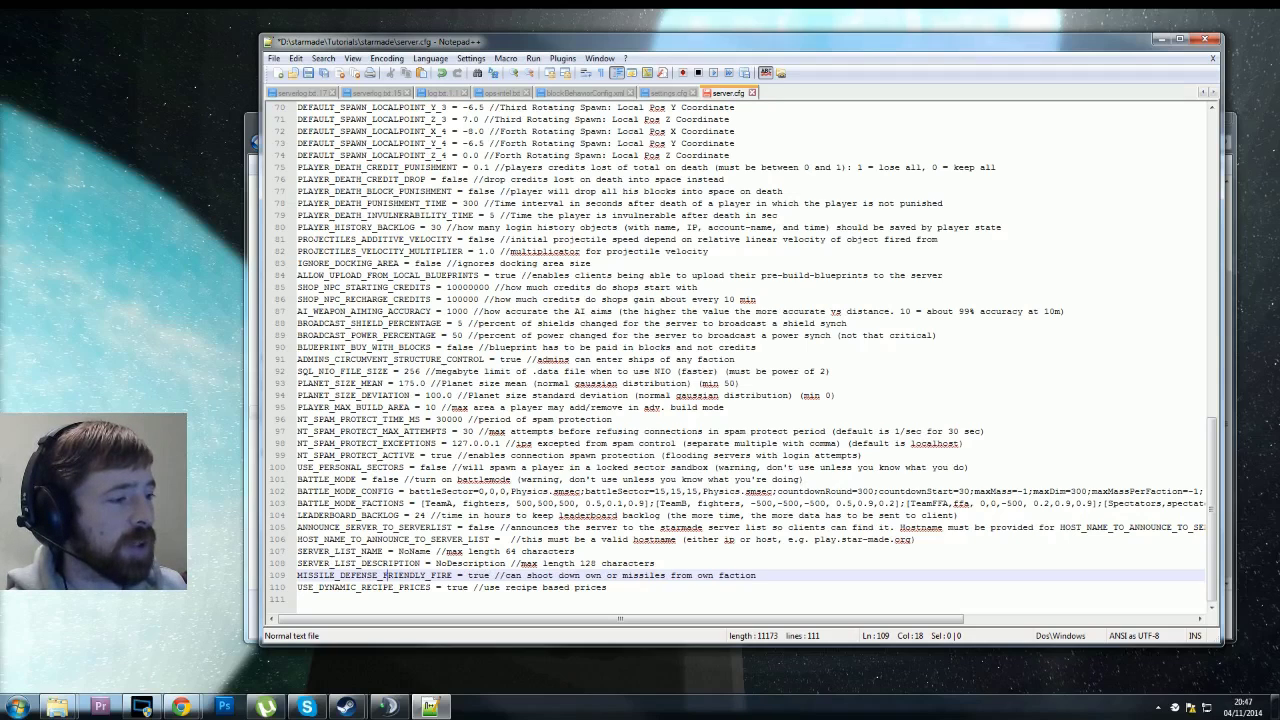
- Inspect the NoName server list name and the false announce setting, then close server.cfg
{"action": "left_click", "coordinate": [356, 551]}
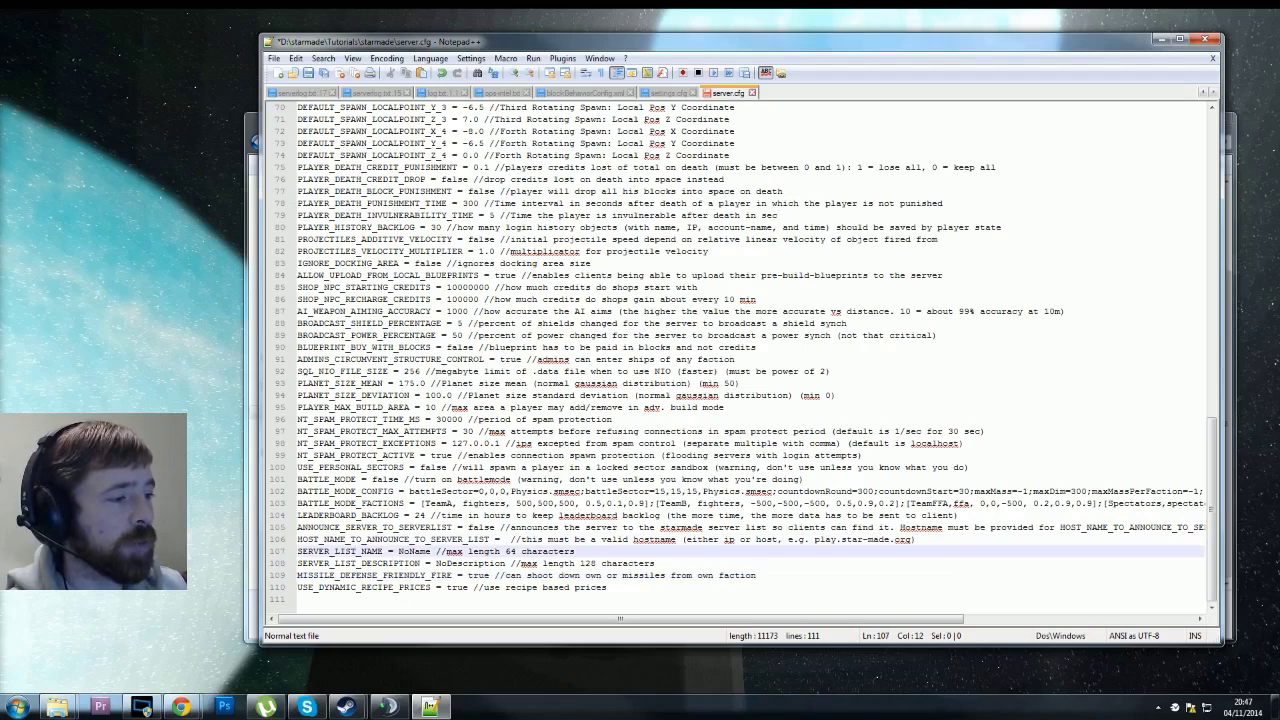
{"action": "left_click_drag", "start_coordinate": [398, 551], "coordinate": [484, 563]}
{"action": "left_click", "coordinate": [510, 539]}
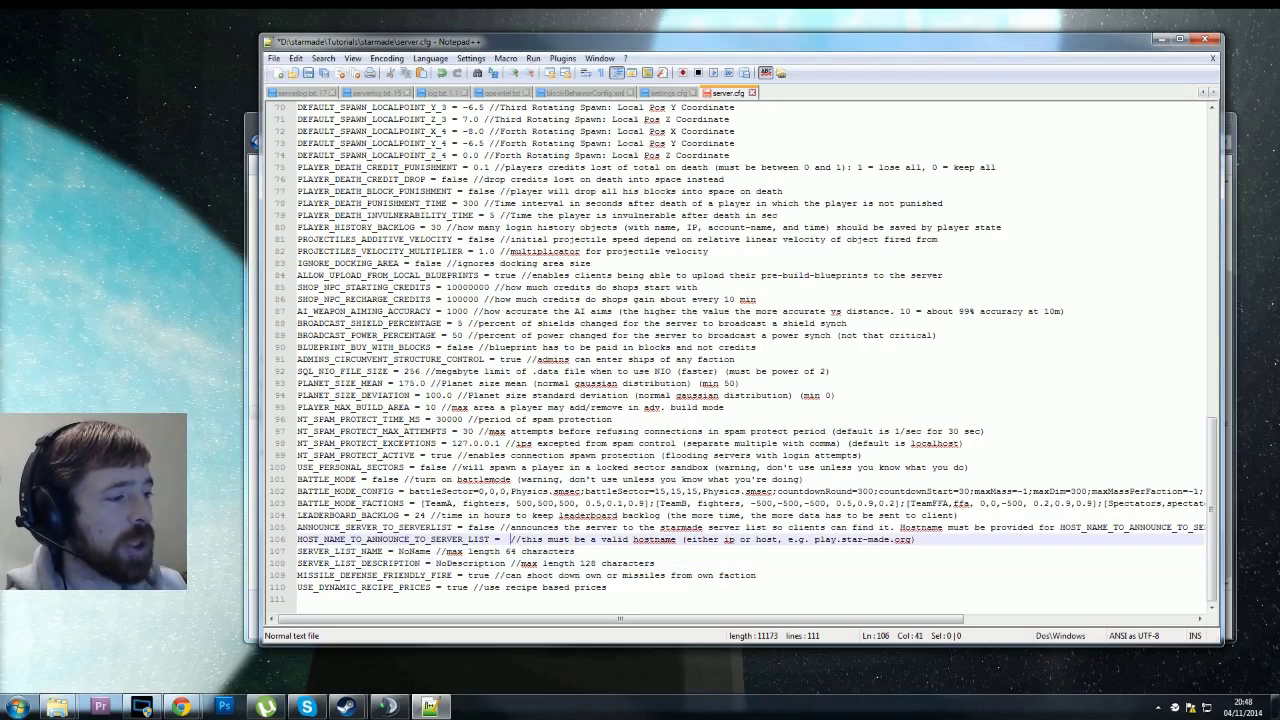
{"action": "double_click", "coordinate": [481, 527]}
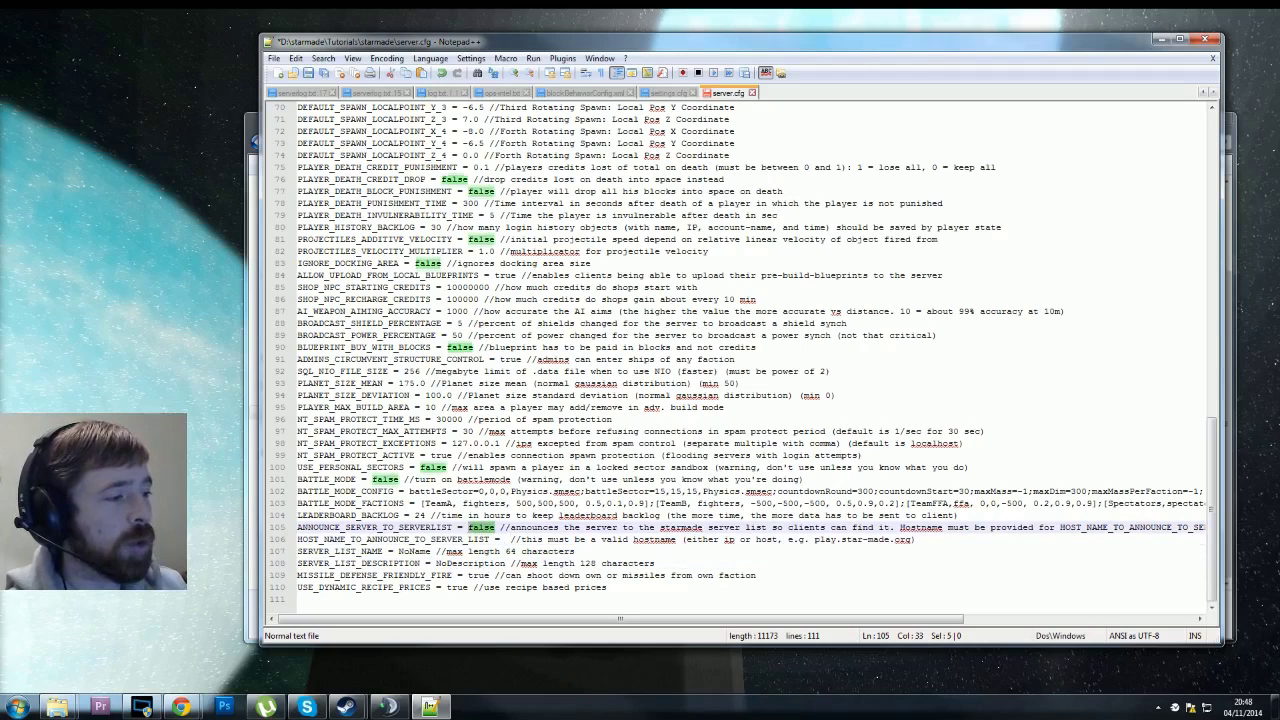
{"action": "left_click", "coordinate": [408, 539]}
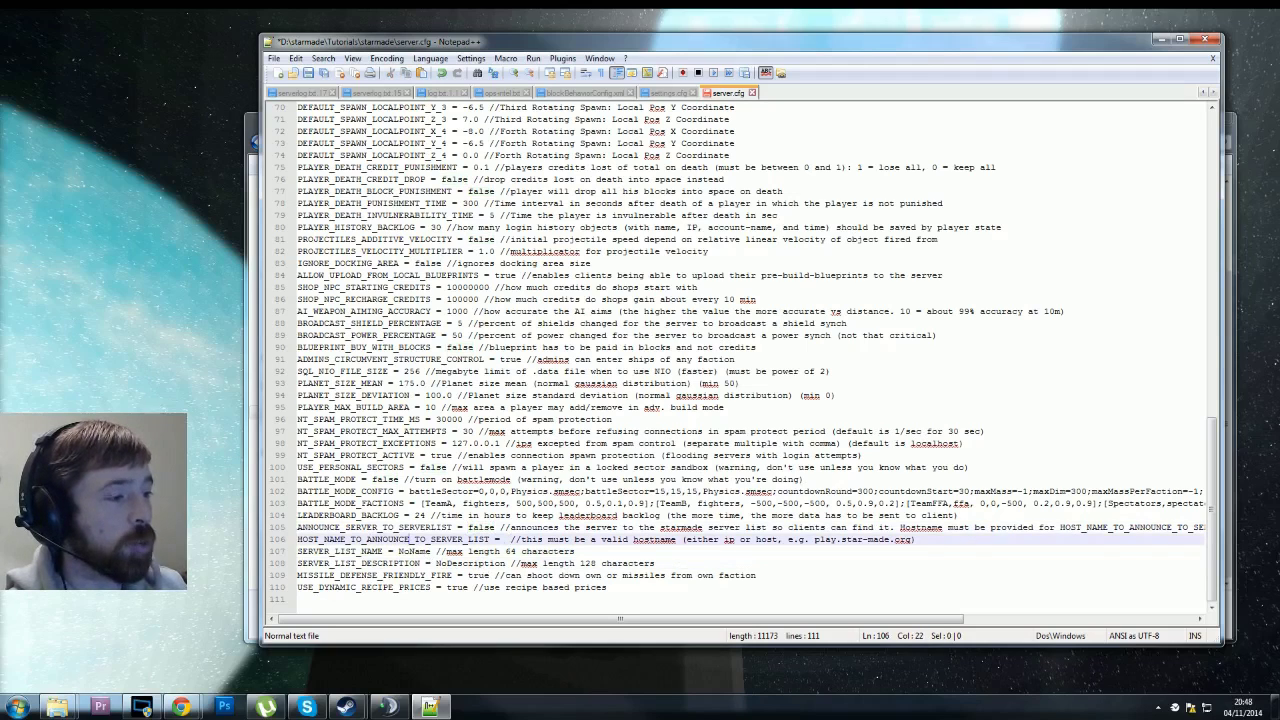
{"action": "left_click", "coordinate": [1205, 38]}
- Discard the server.cfg edits, launch StarMade-starter.exe from Tutorials and start the game
{"action": "left_click", "coordinate": [673, 397]}
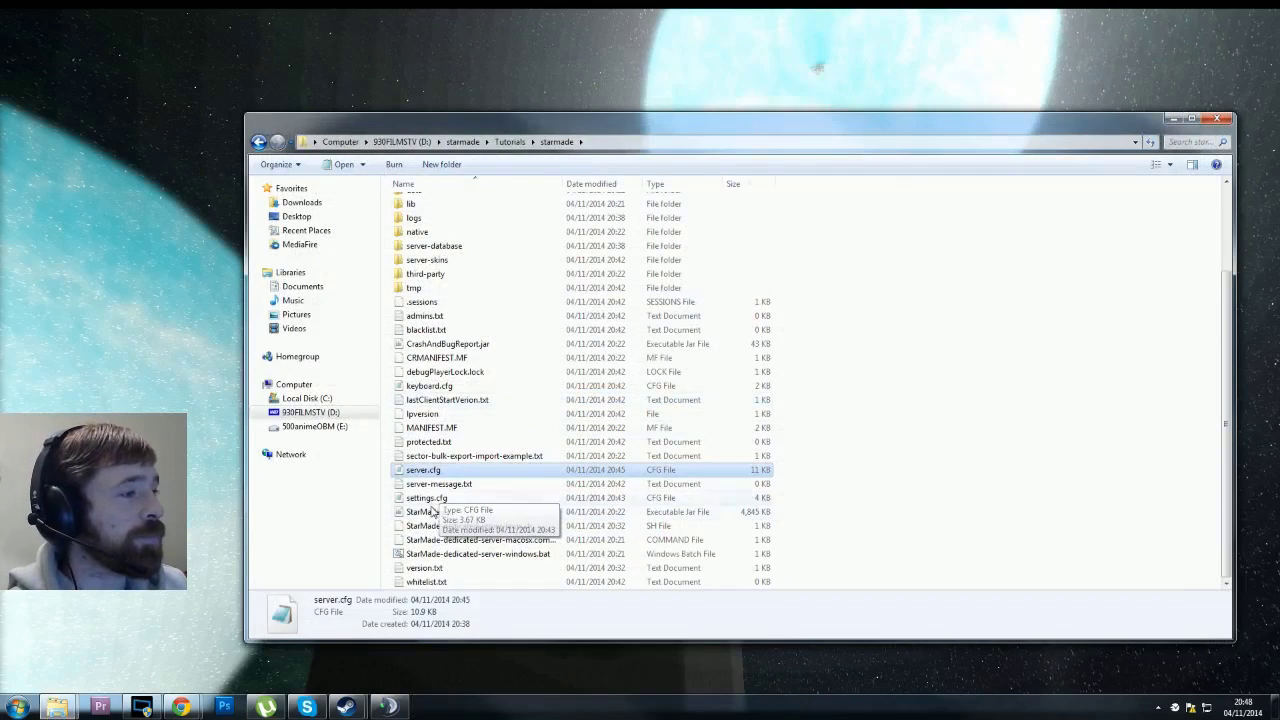
{"action": "left_click", "coordinate": [509, 141]}
{"action": "double_click", "coordinate": [423, 220]}
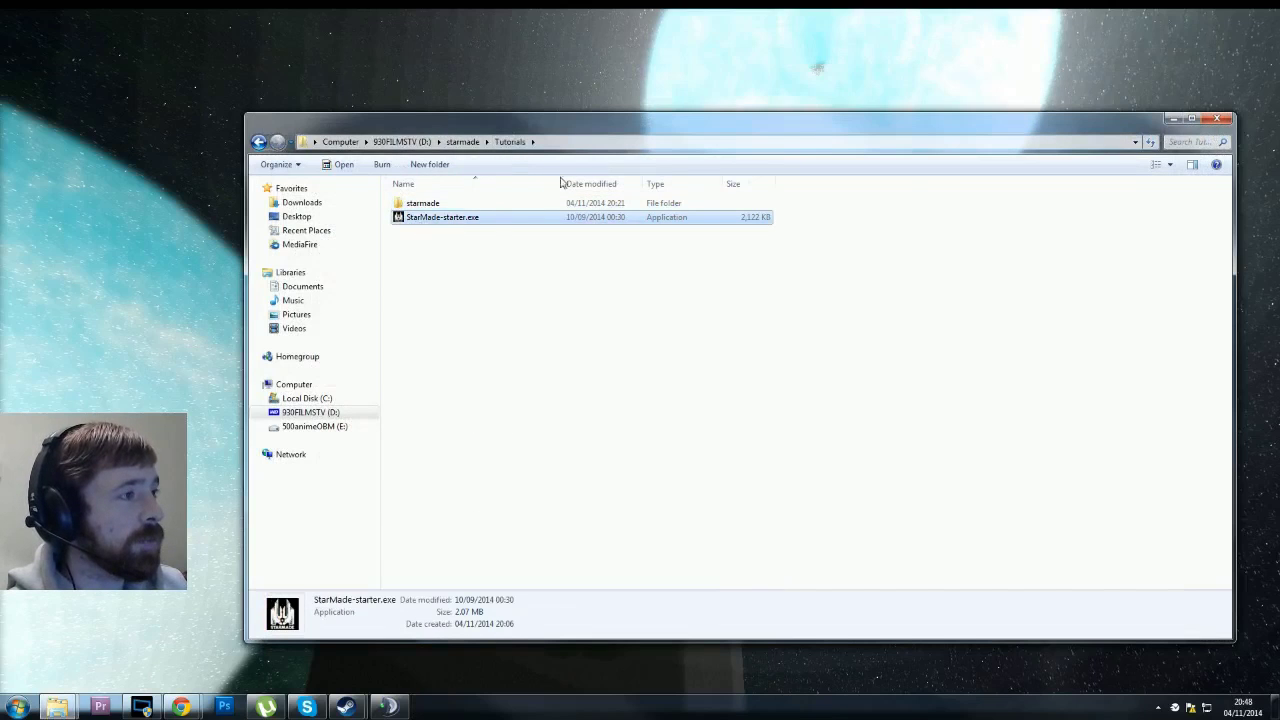
{"action": "double_click", "coordinate": [460, 203]}
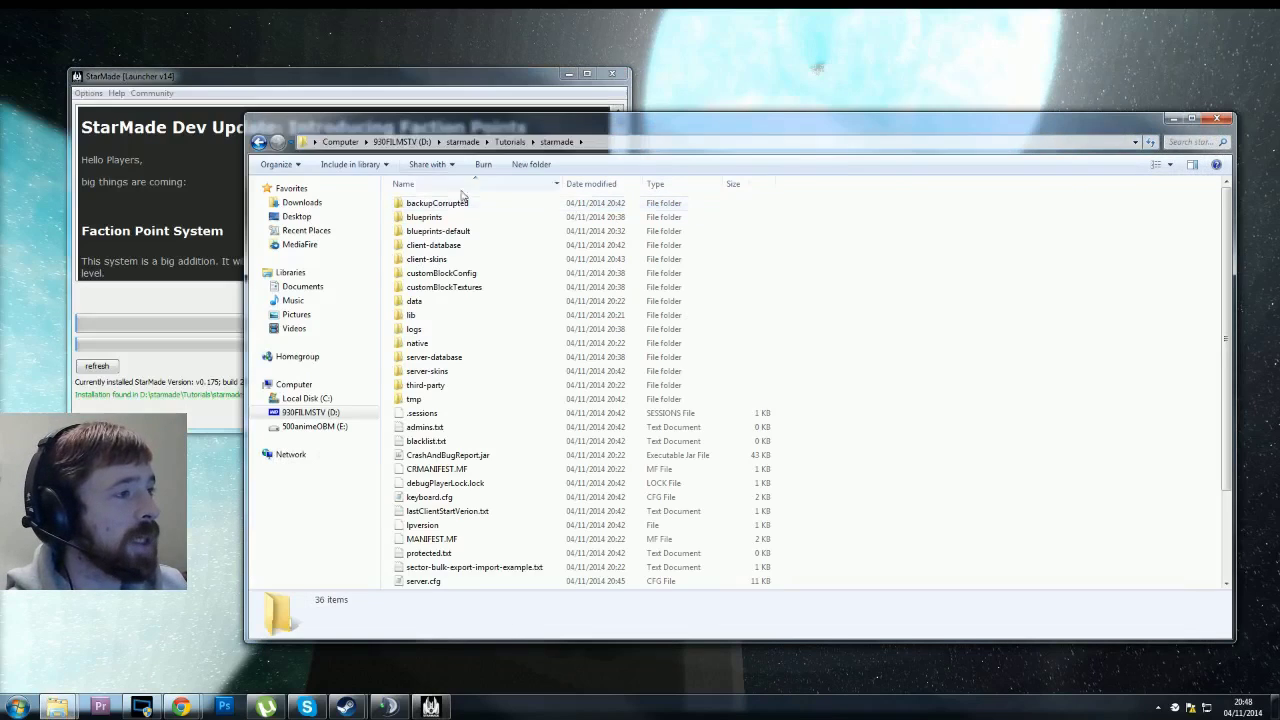
{"action": "left_click", "coordinate": [406, 83]}
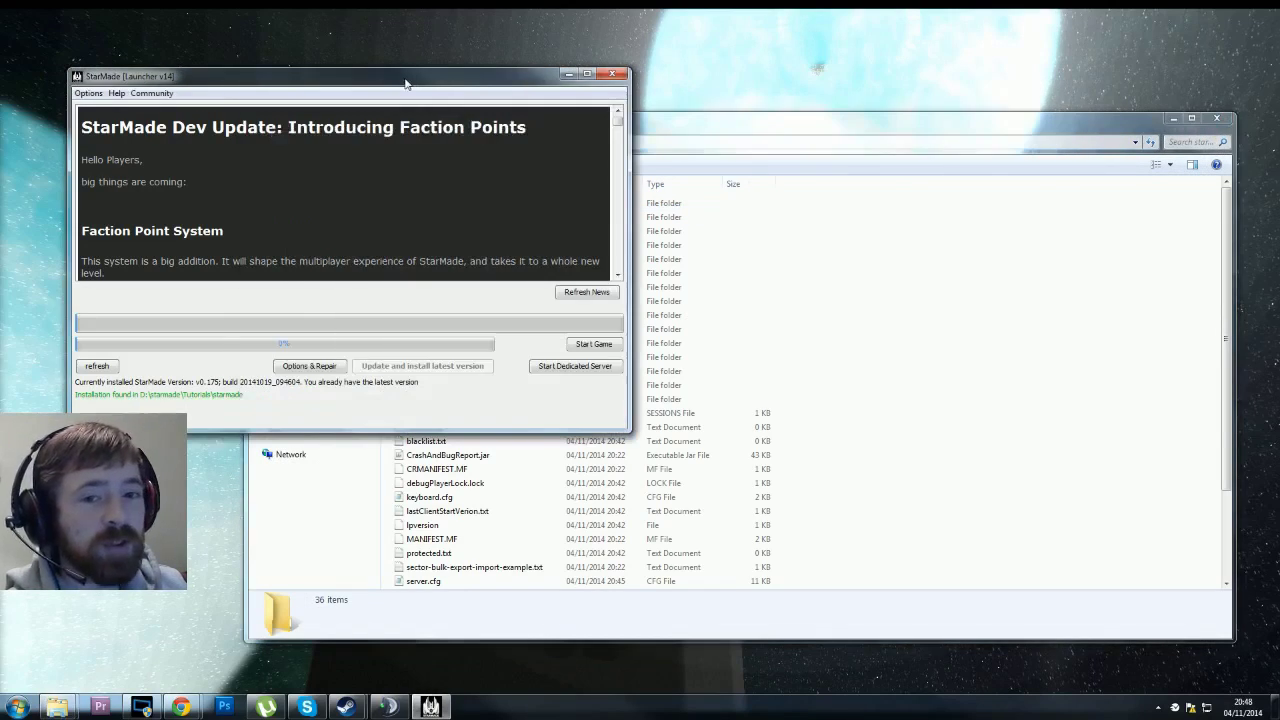
{"action": "left_click", "coordinate": [580, 345]}
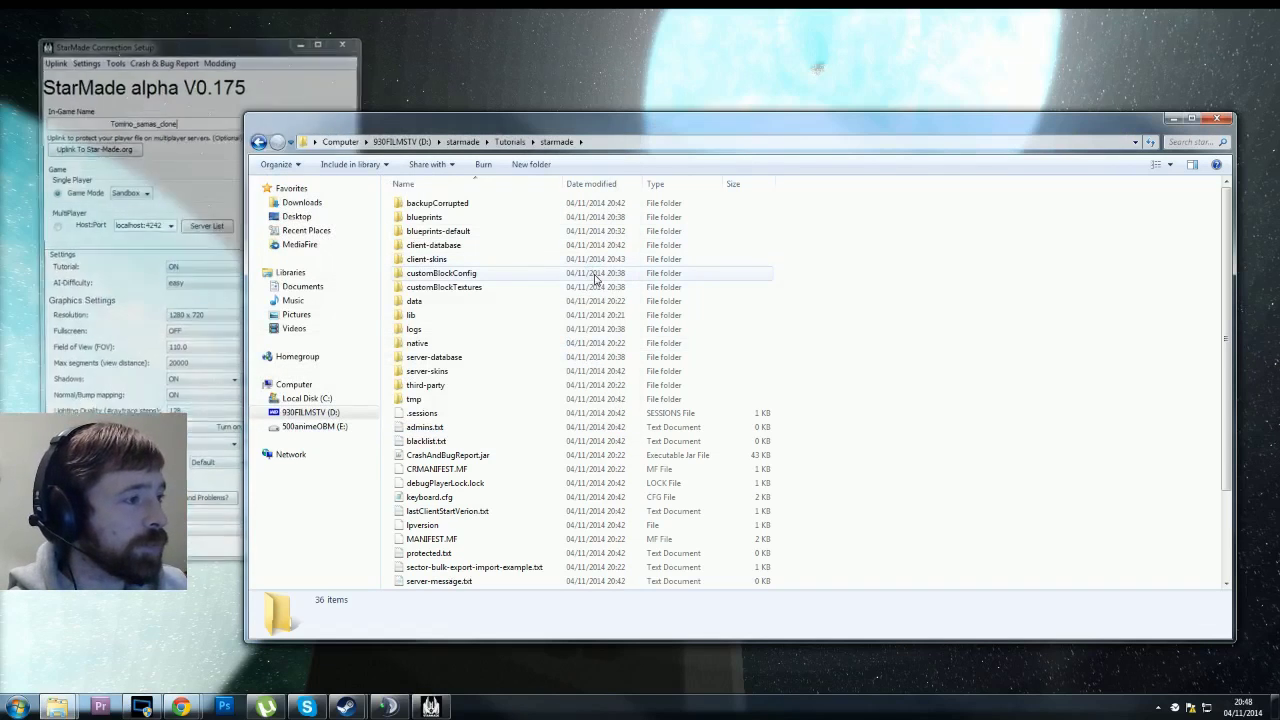
- Switch to Multiplayer and browse the enlarged Server List with incompatible servers included
{"action": "left_click", "coordinate": [54, 227]}
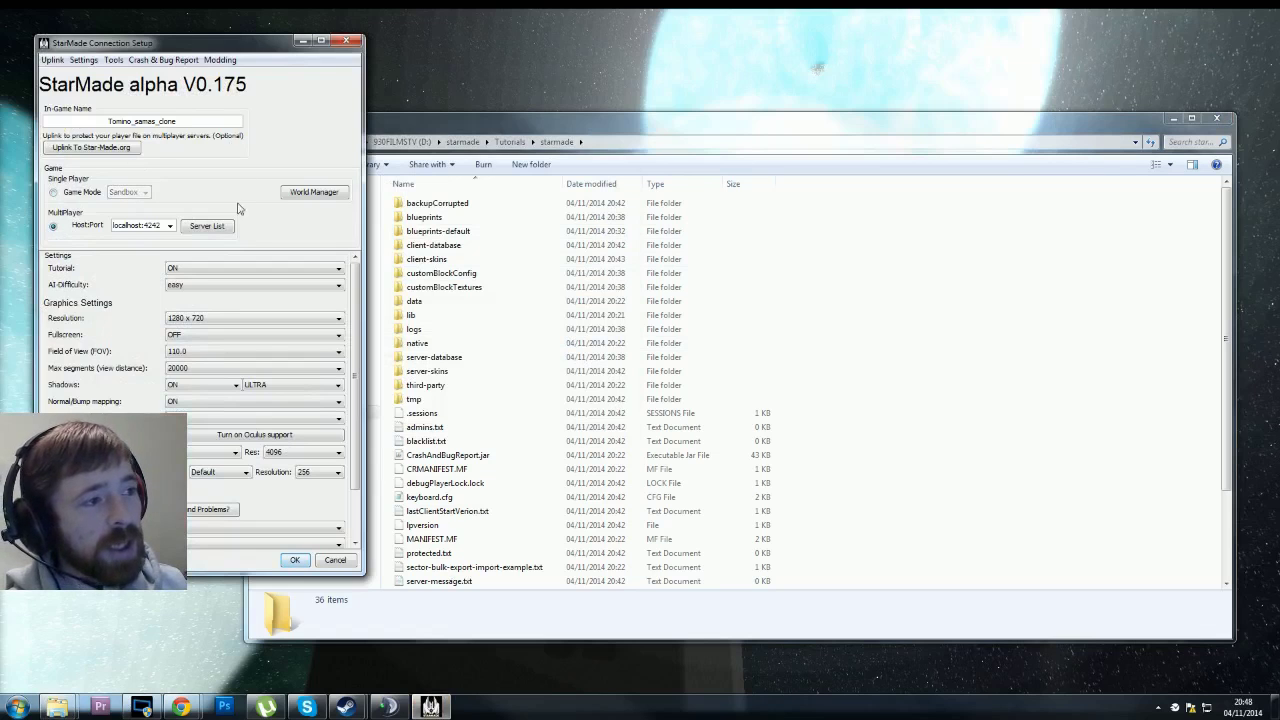
{"action": "left_click", "coordinate": [220, 231]}
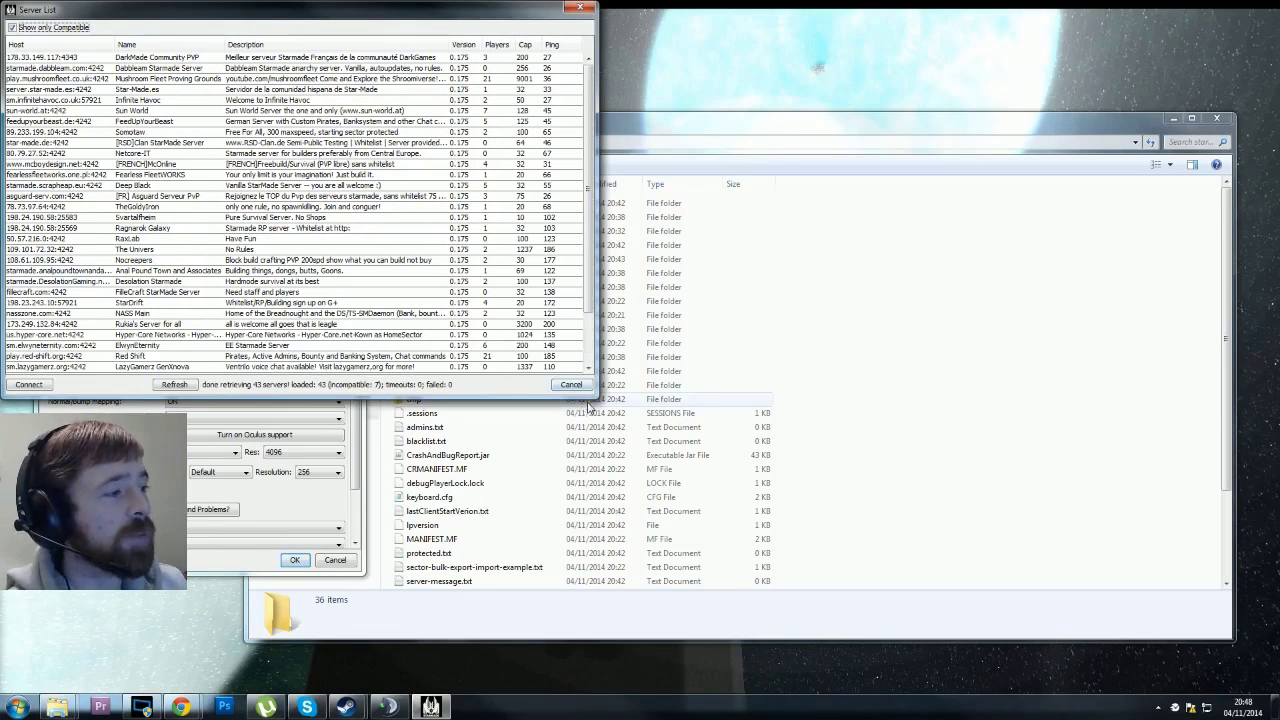
{"action": "left_click_drag", "start_coordinate": [595, 398], "coordinate": [662, 474]}
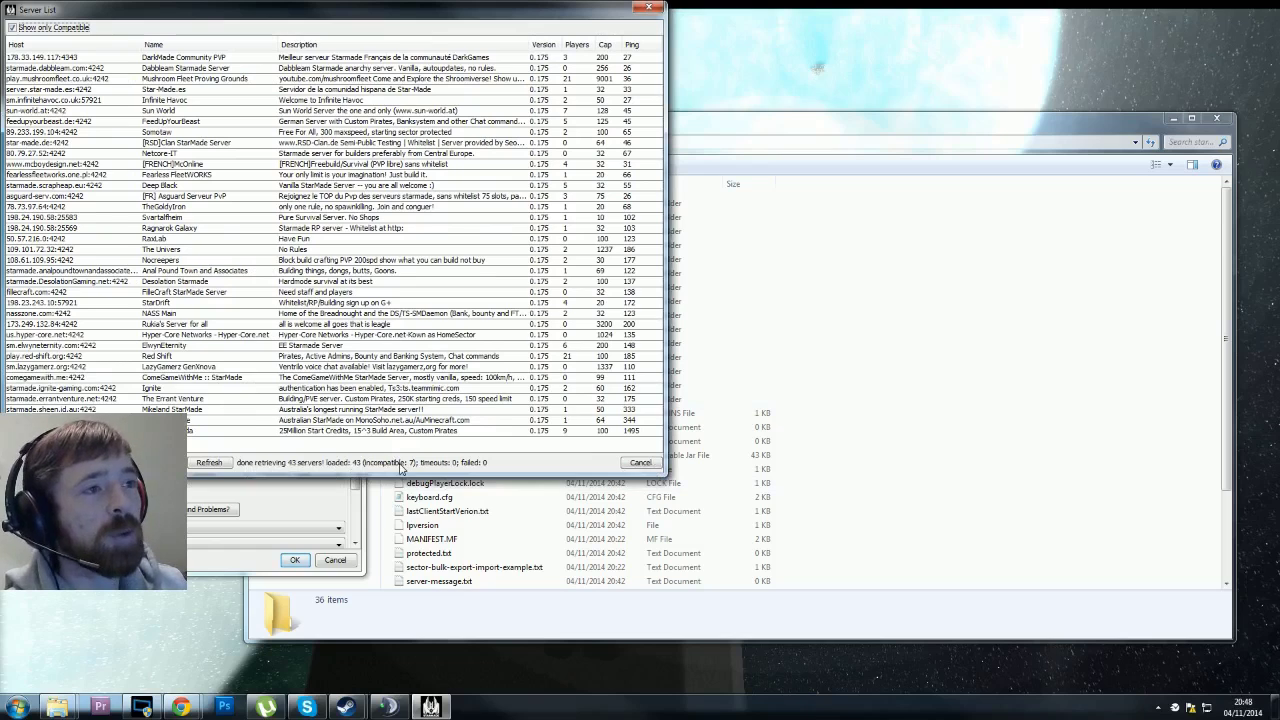
{"action": "left_click", "coordinate": [13, 28]}
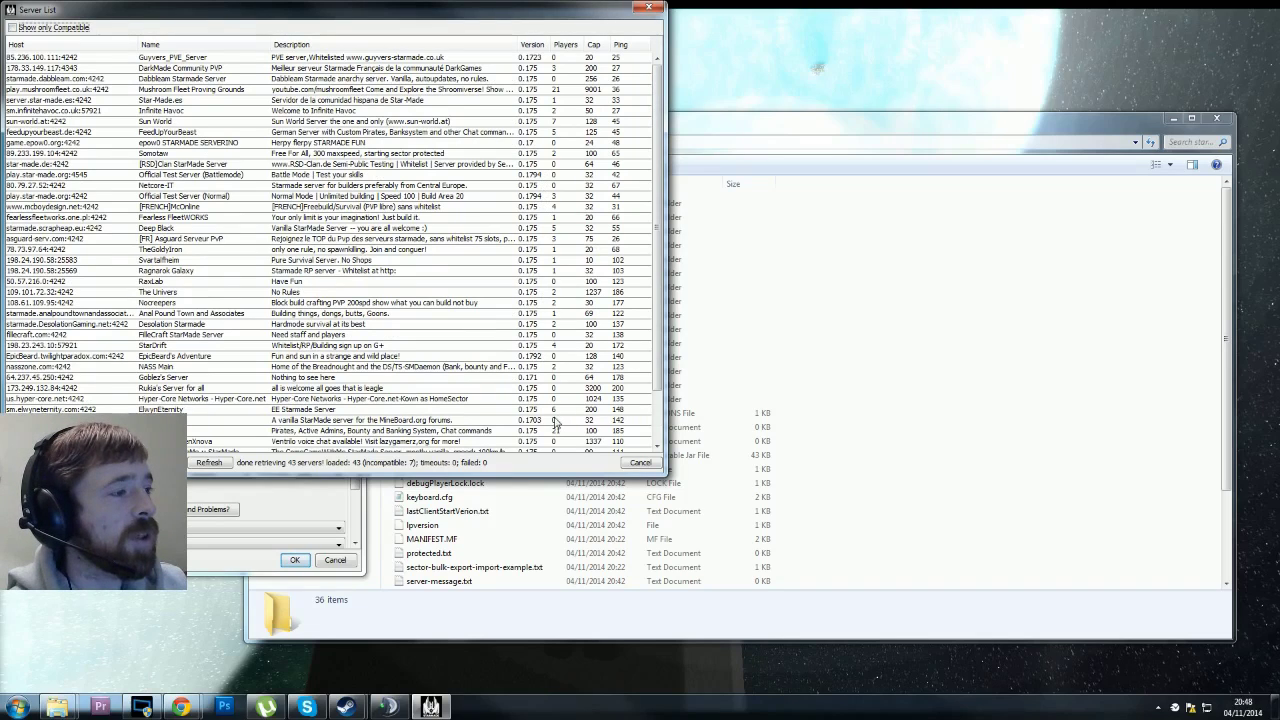
{"action": "left_click_drag", "start_coordinate": [660, 155], "coordinate": [660, 205]}
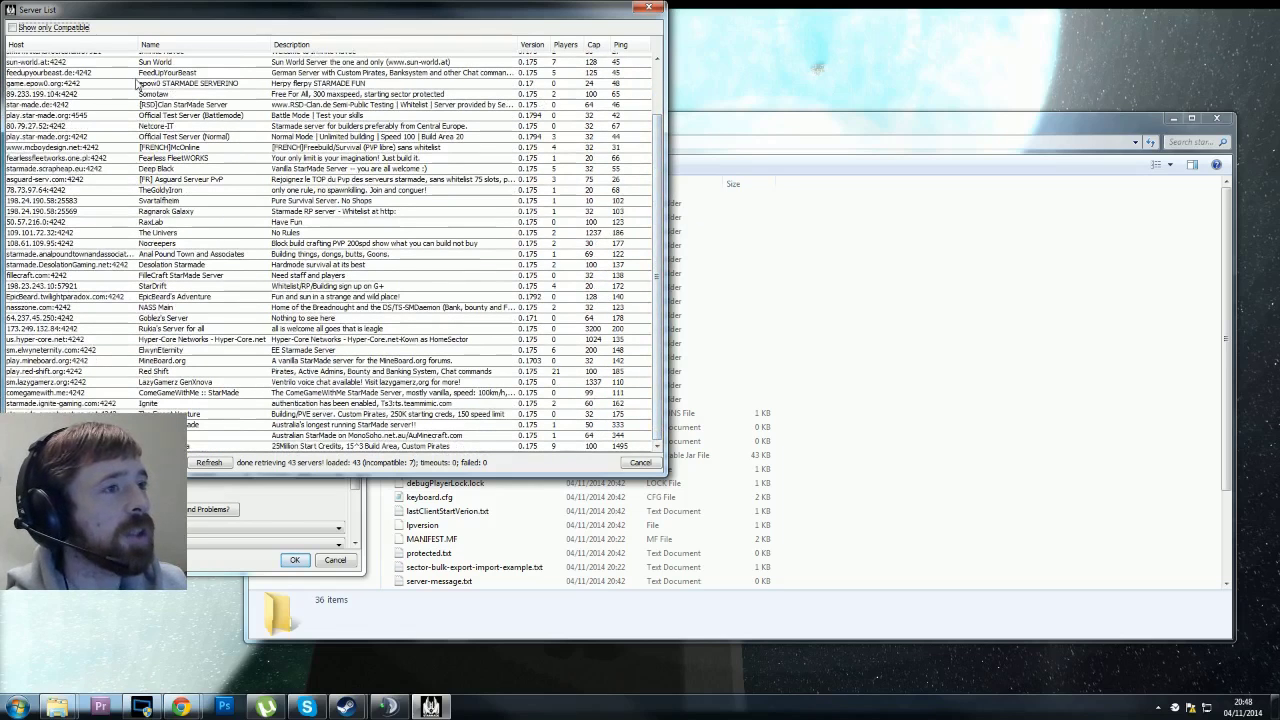
{"action": "left_click", "coordinate": [641, 9]}
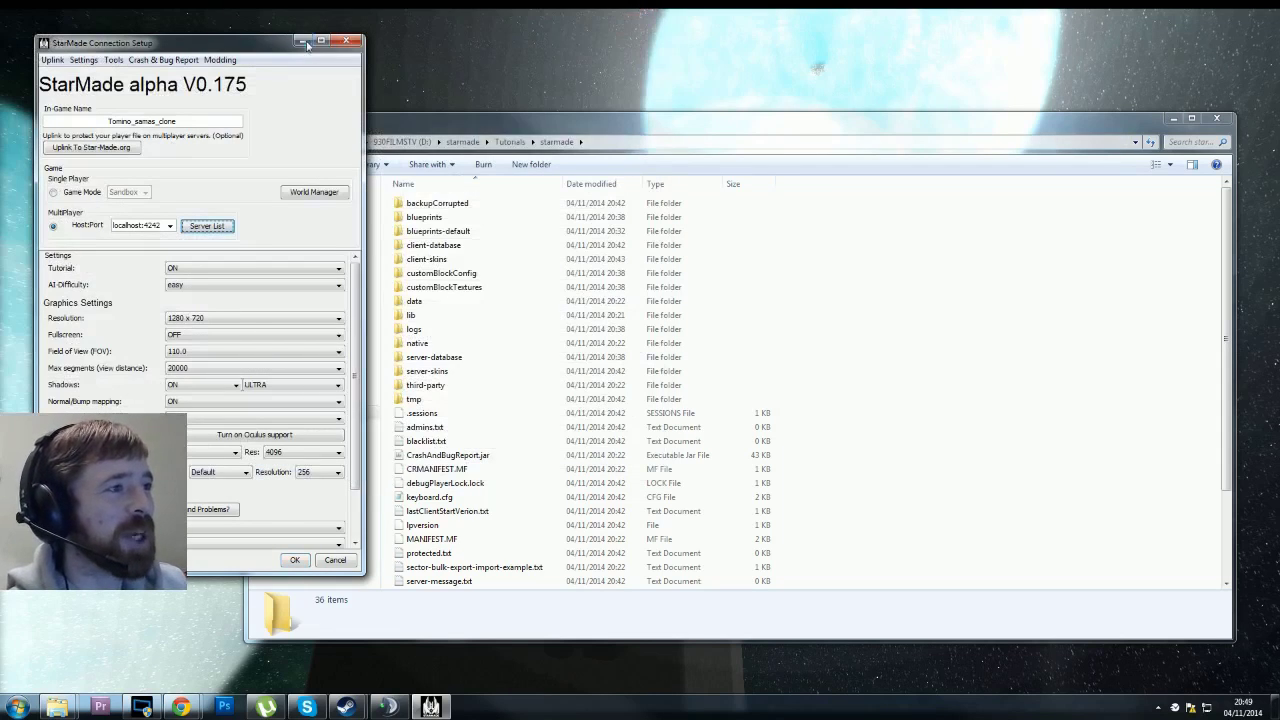
{"action": "left_click", "coordinate": [307, 196]}
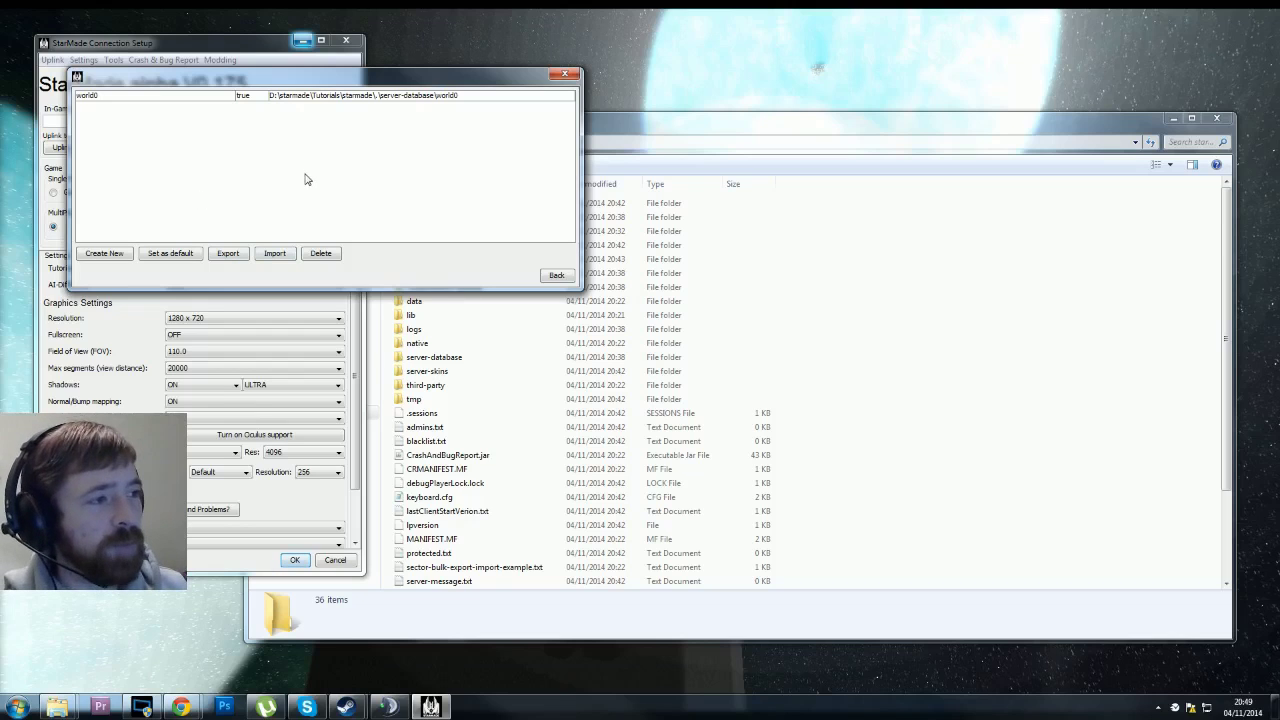
{"action": "left_click", "coordinate": [556, 275]}
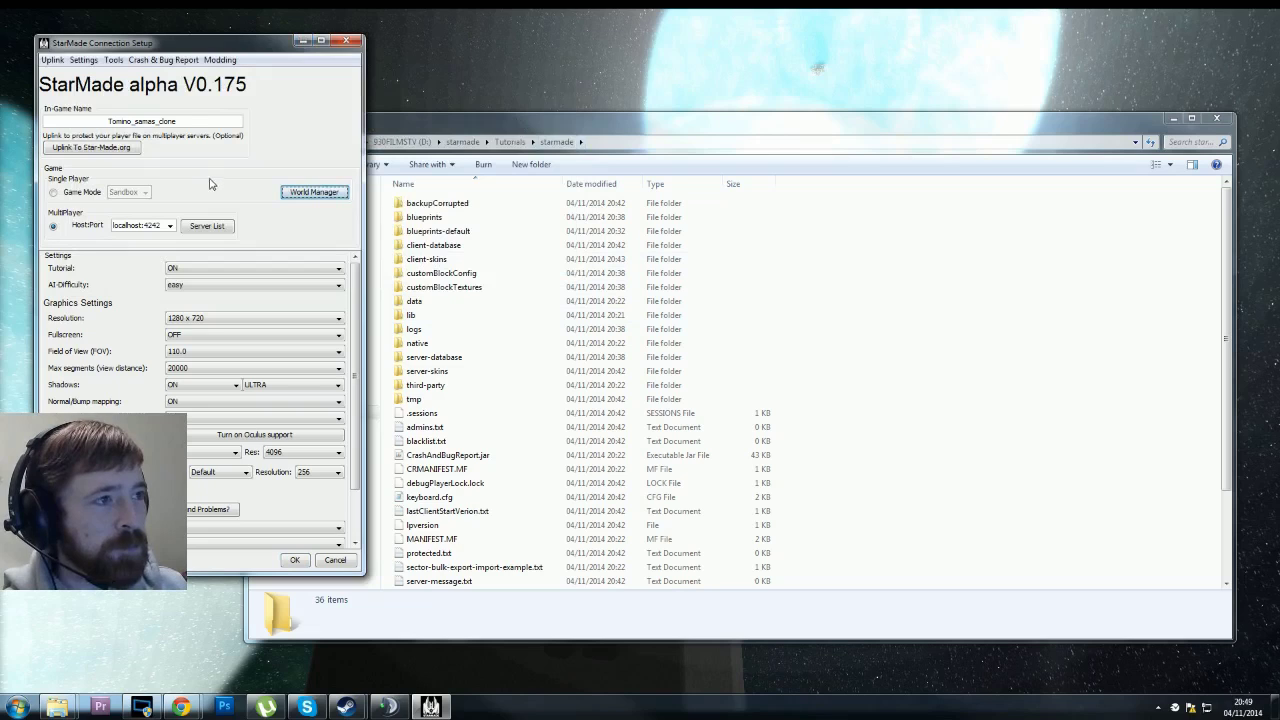
- Look at the Modding custom skin creator, then choose to load a custom skin package
{"action": "left_click", "coordinate": [220, 60]}
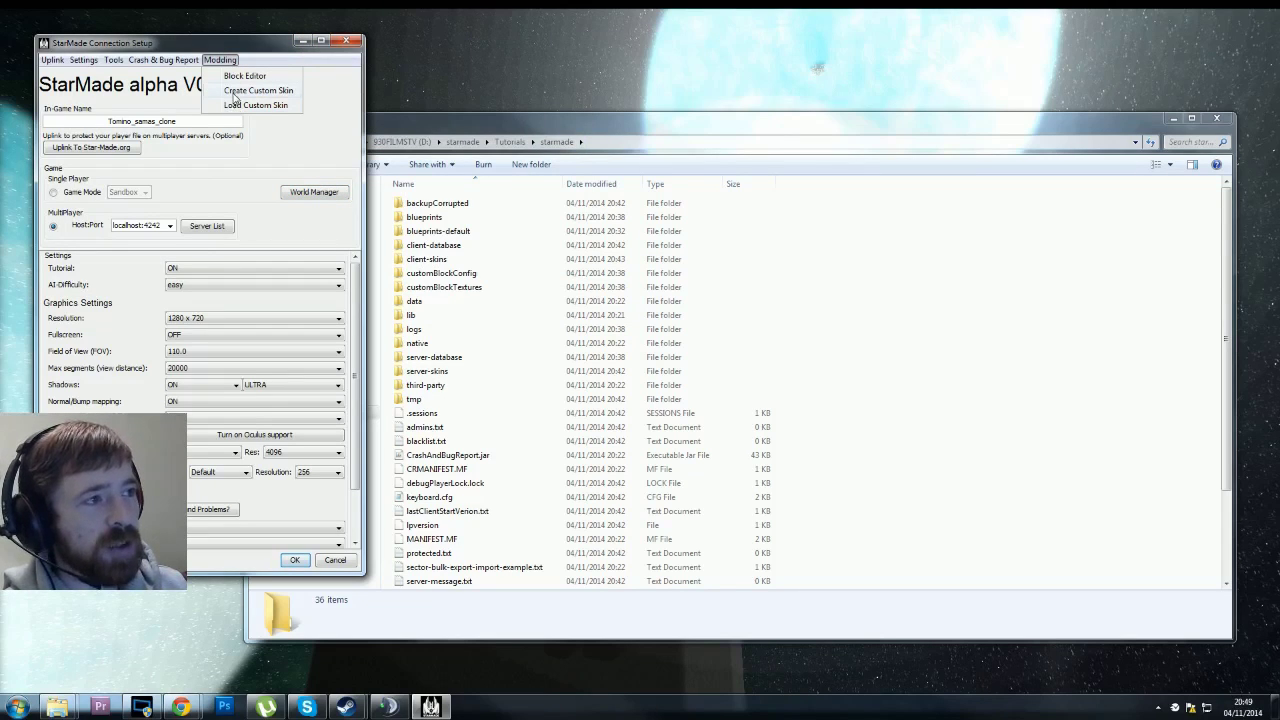
{"action": "left_click", "coordinate": [250, 90]}
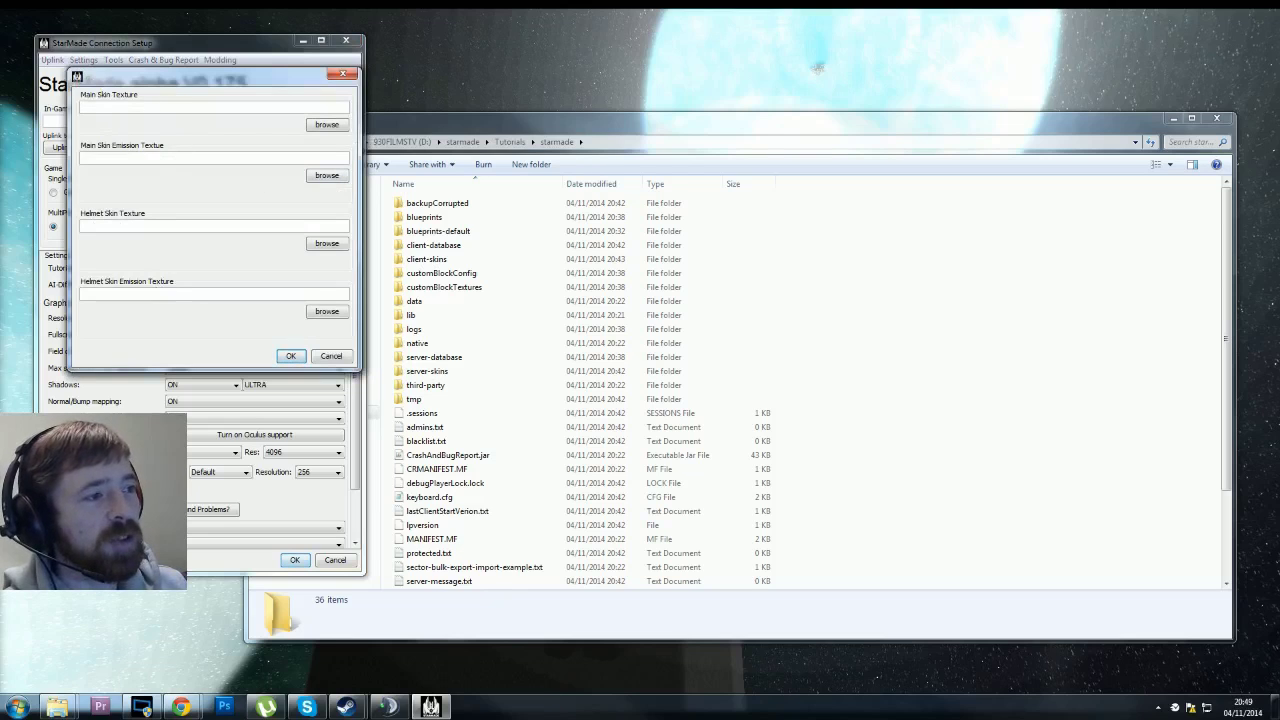
{"action": "left_click", "coordinate": [331, 356]}
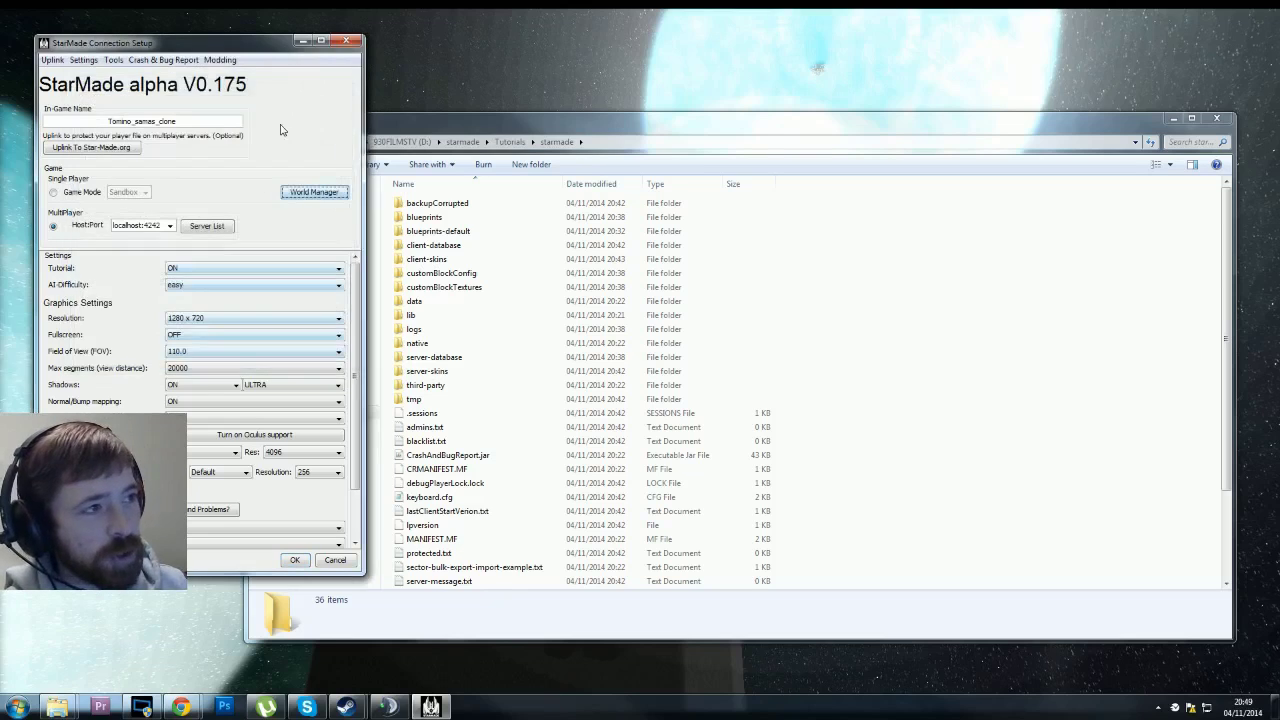
{"action": "left_click", "coordinate": [218, 61]}
{"action": "left_click", "coordinate": [265, 105]}
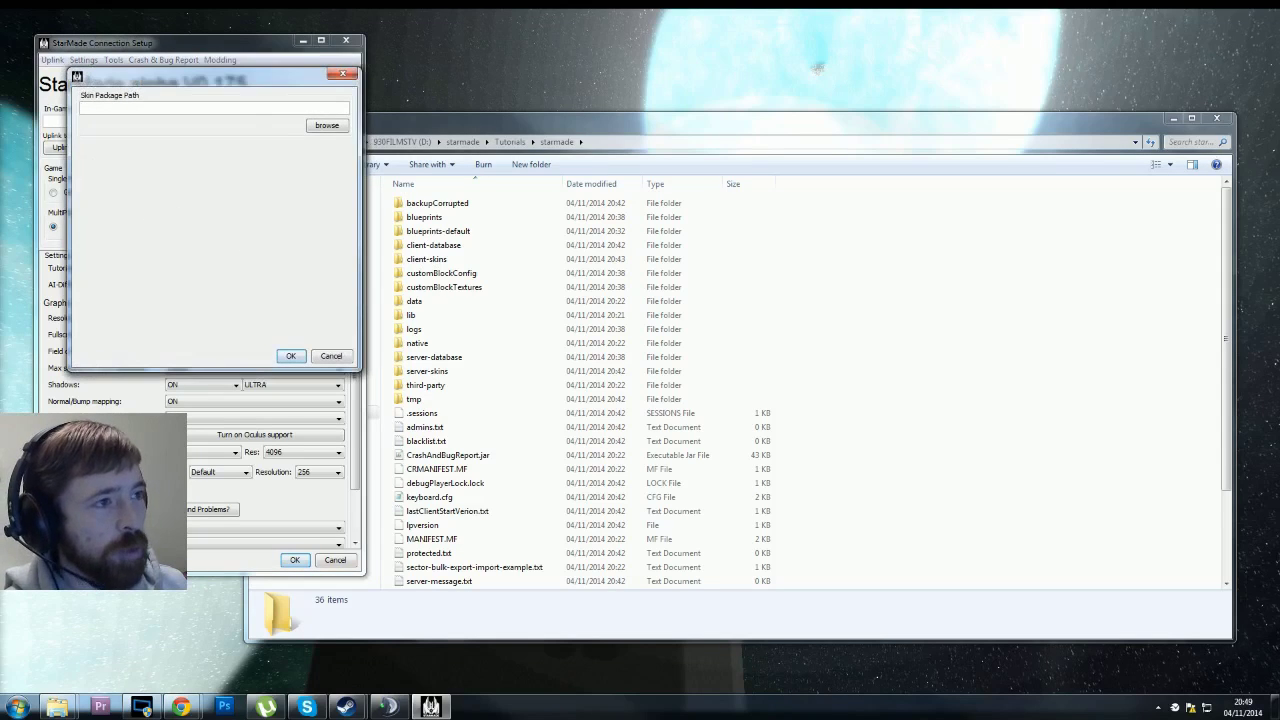
{"action": "left_click", "coordinate": [323, 127]}
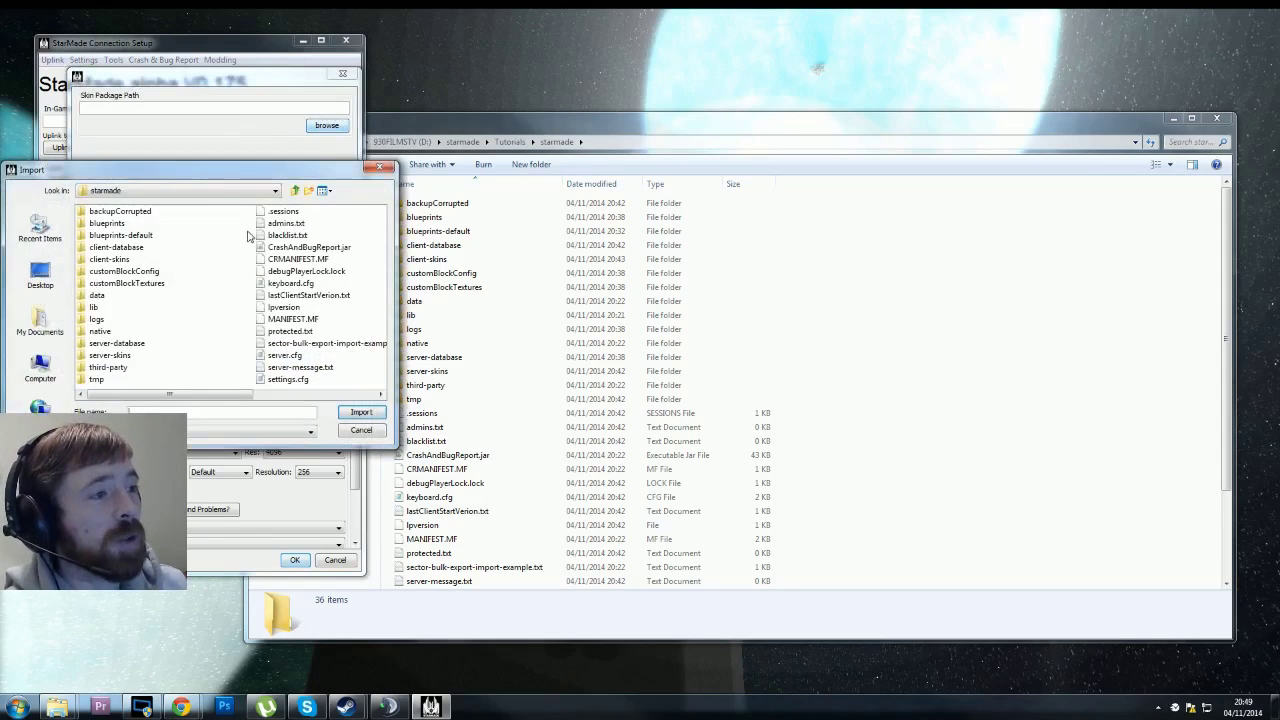
- Navigate up from Tutorials into the 0175 folder in the skin import dialog
{"action": "left_click", "coordinate": [294, 192]}
{"action": "left_click", "coordinate": [296, 193]}
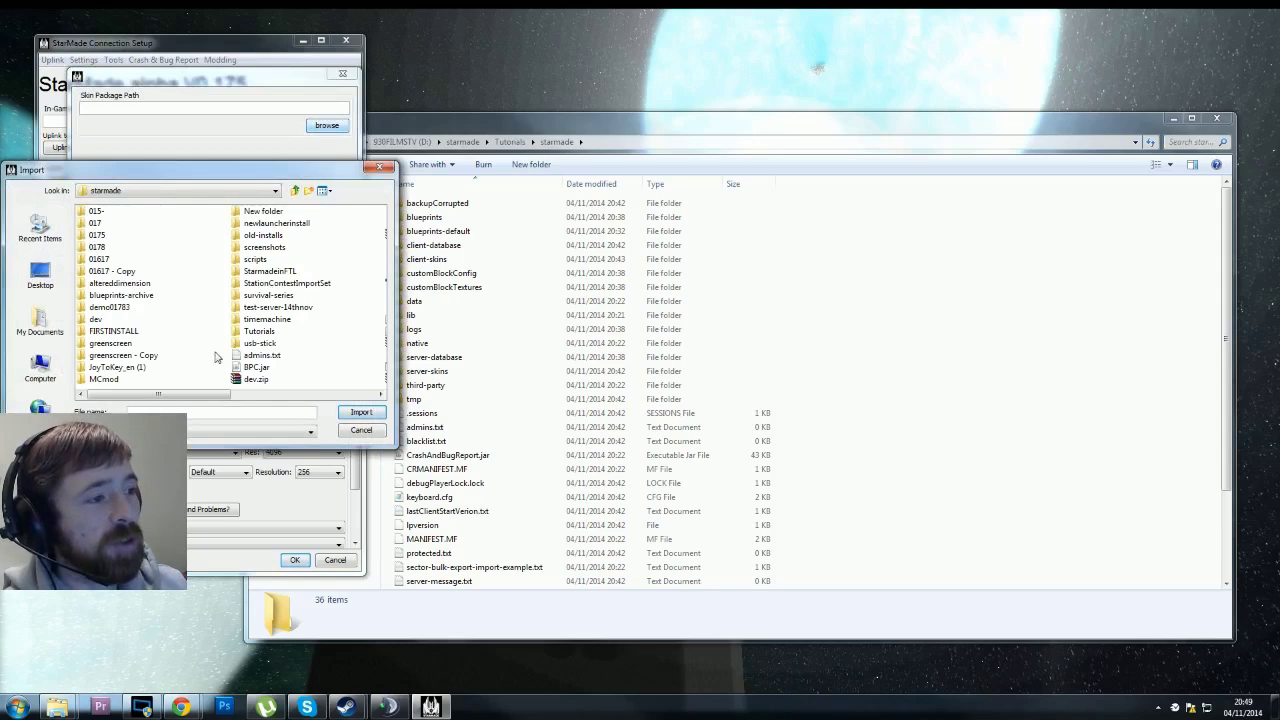
{"action": "left_click", "coordinate": [282, 396]}
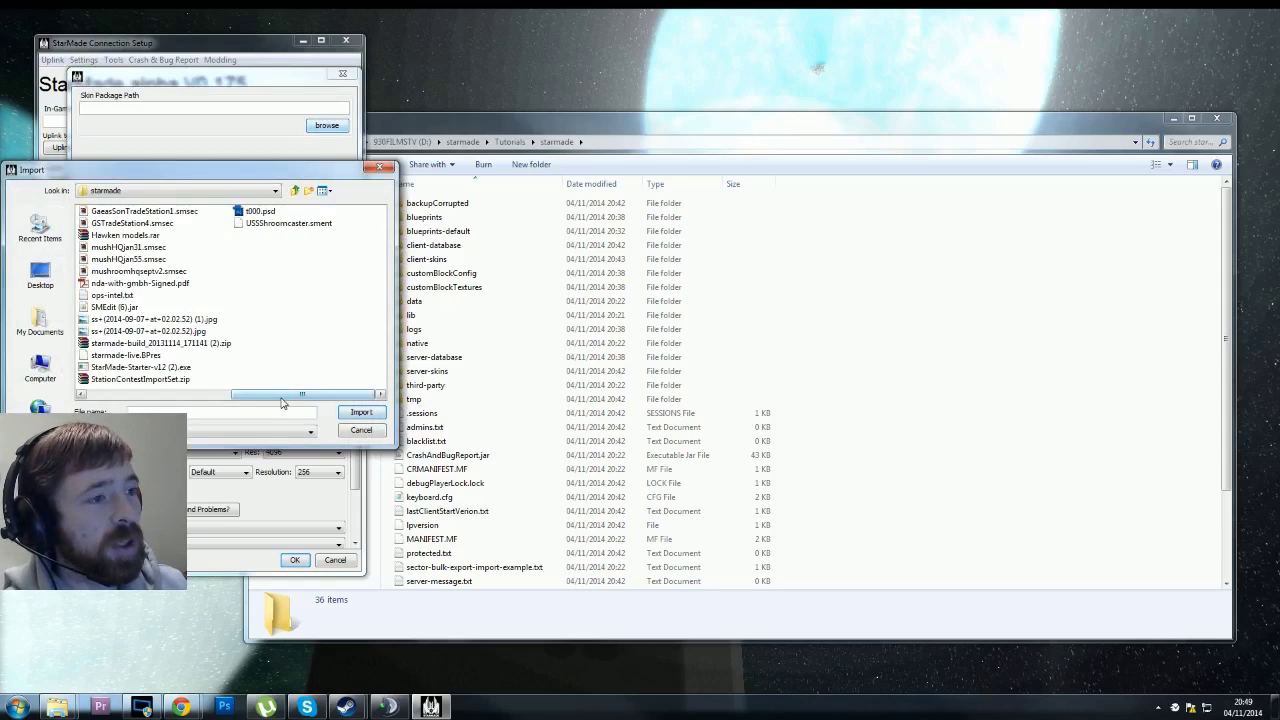
{"action": "left_click_drag", "start_coordinate": [282, 397], "coordinate": [207, 405]}
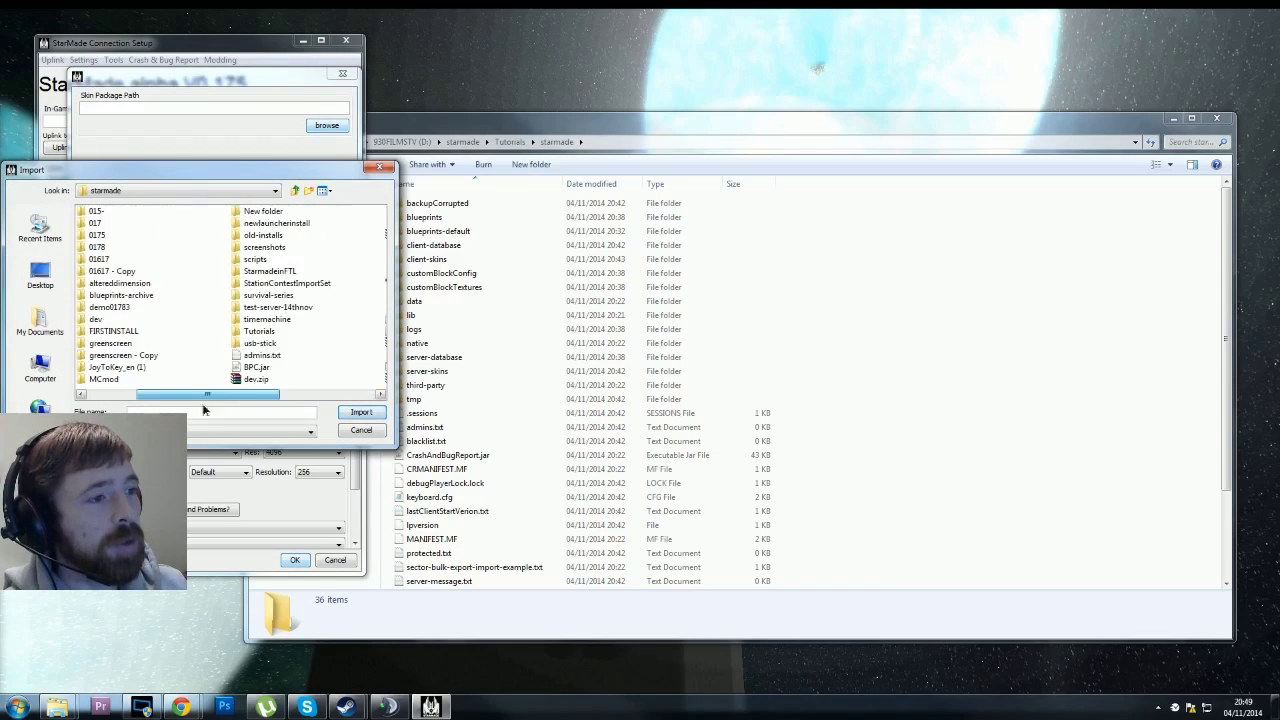
{"action": "left_click", "coordinate": [96, 234]}
{"action": "double_click", "coordinate": [94, 234]}
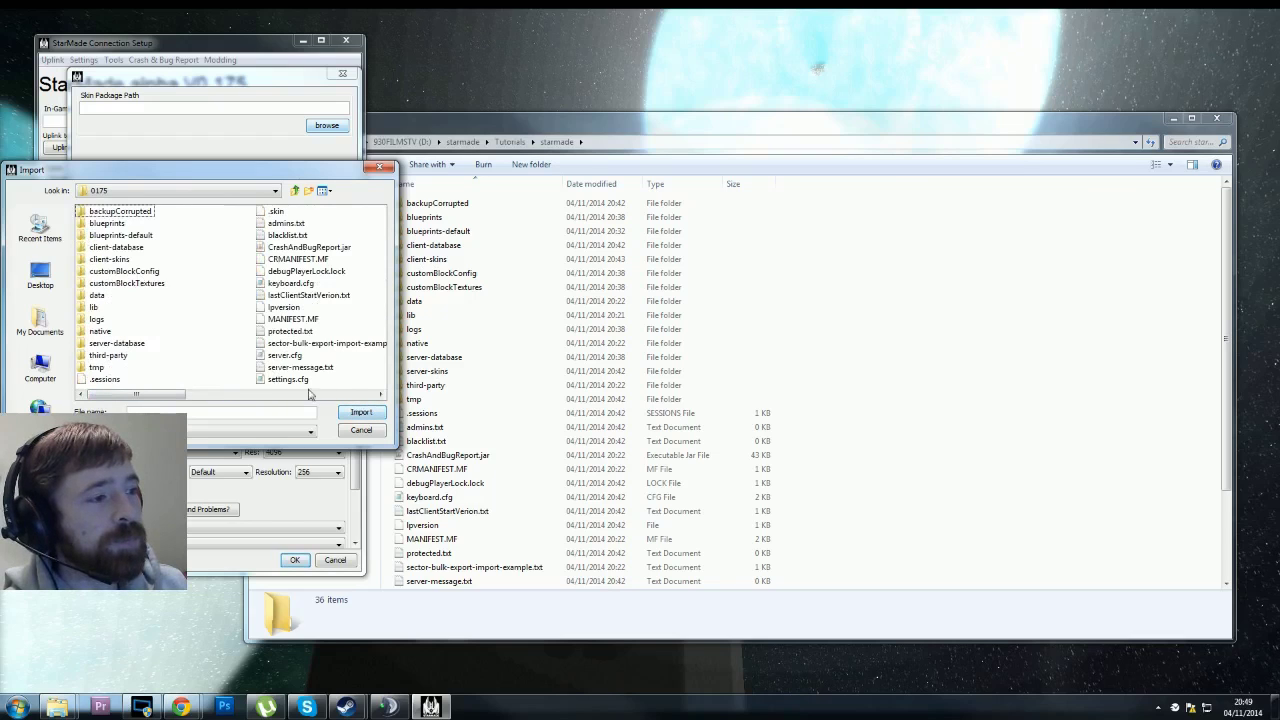
- Select the player's skin package file, then cancel the import
{"action": "left_click", "coordinate": [312, 396]}
{"action": "left_click", "coordinate": [345, 398]}
{"action": "left_click", "coordinate": [345, 398]}
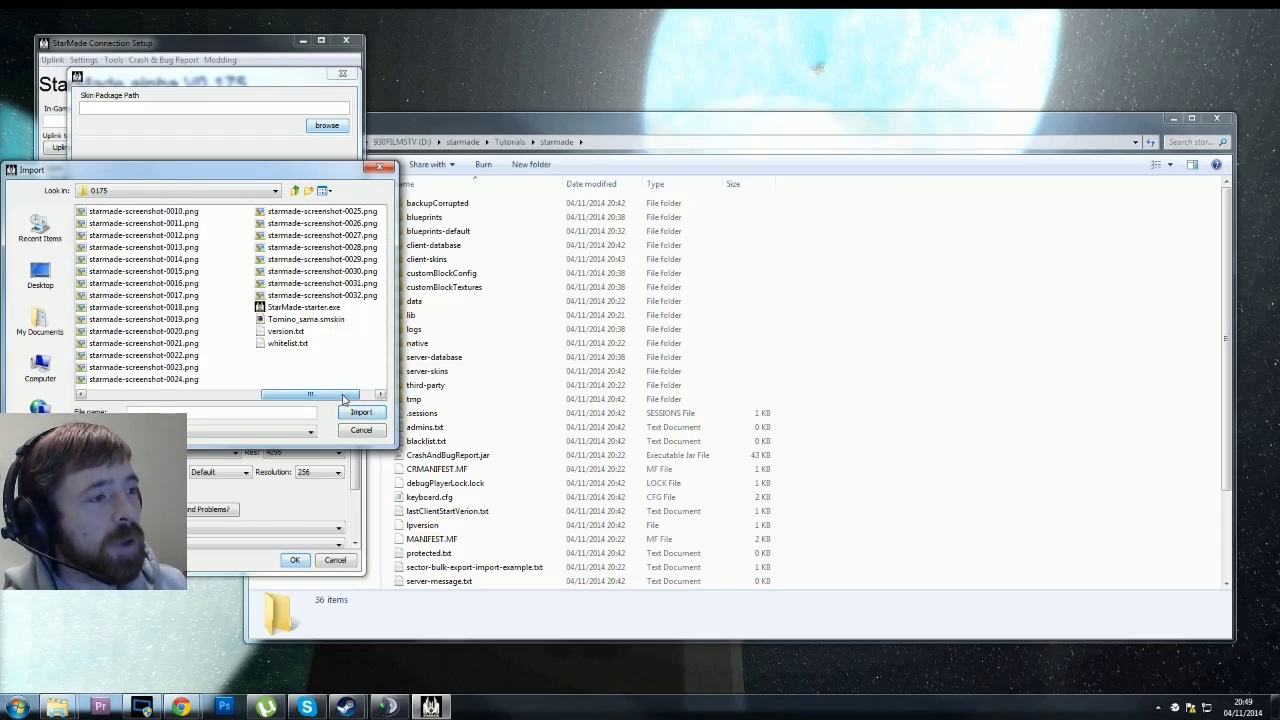
{"action": "left_click", "coordinate": [289, 322]}
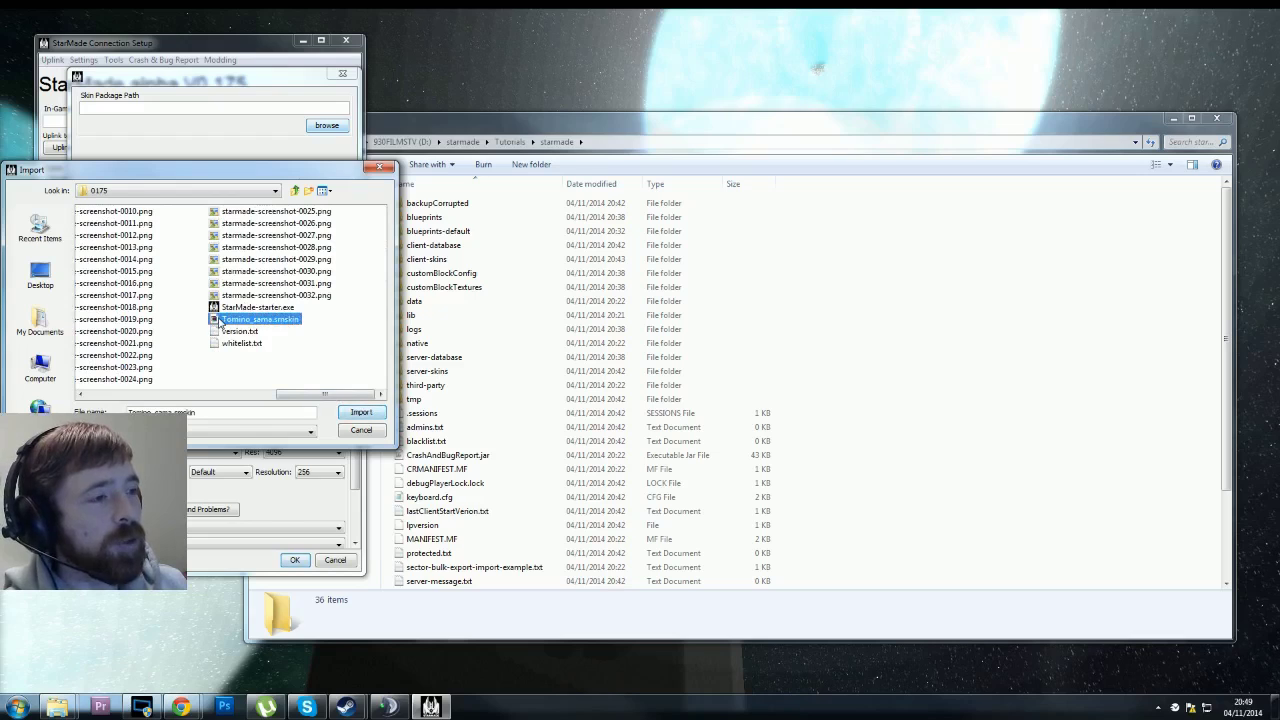
{"action": "right_click", "coordinate": [219, 322]}
{"action": "left_click", "coordinate": [216, 322]}
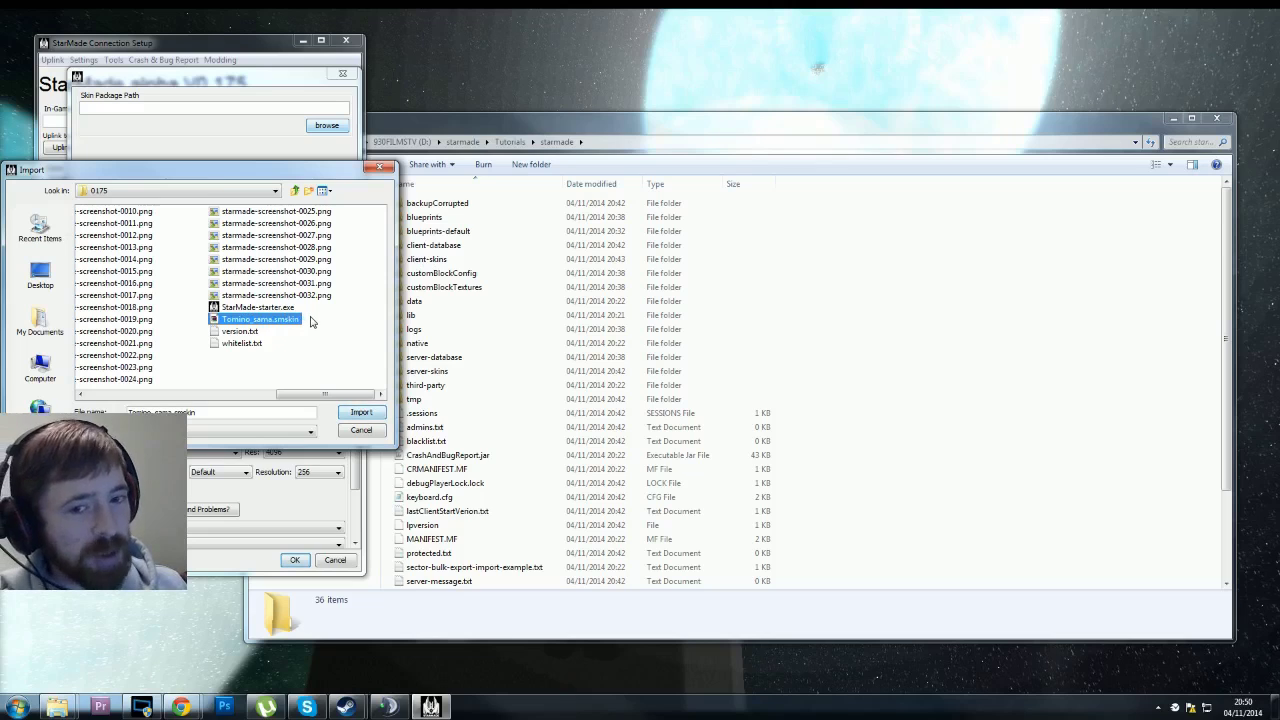
{"action": "left_click", "coordinate": [354, 434]}
- Dismiss the skin dialog, open Modding > Block Editor and view General, Price Table and Recipes
{"action": "left_click", "coordinate": [331, 357]}
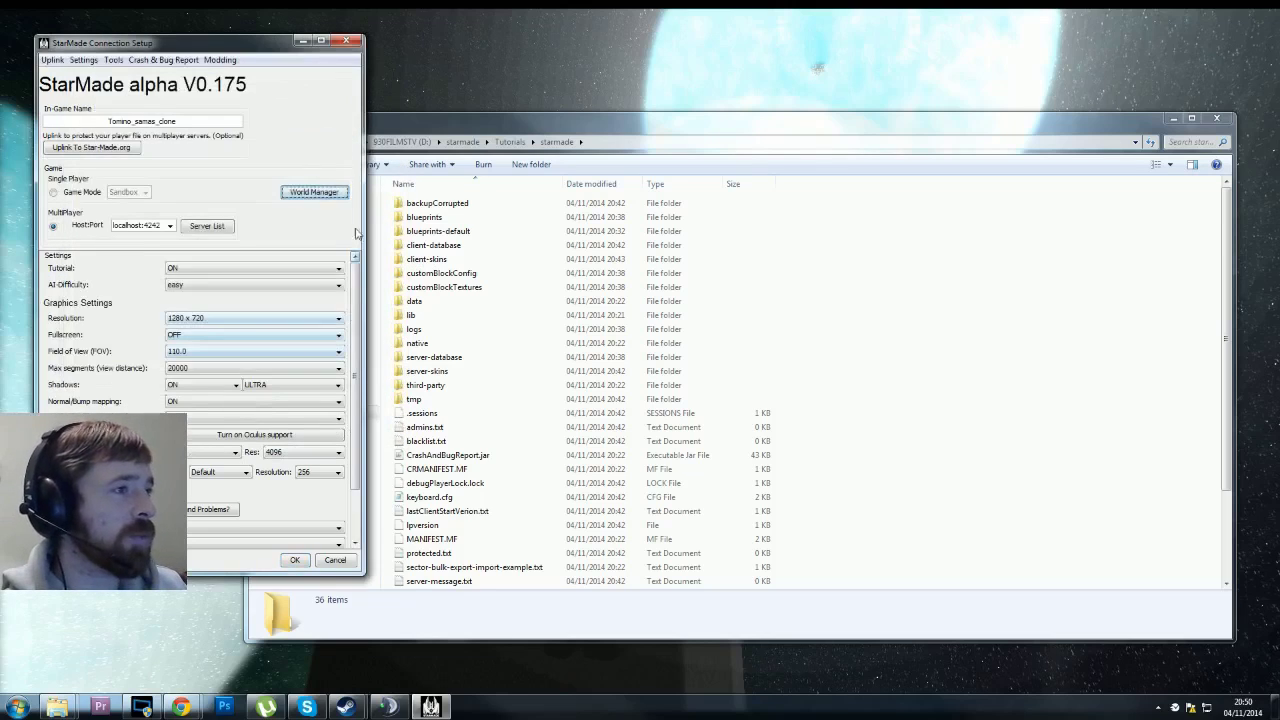
{"action": "left_click", "coordinate": [220, 60]}
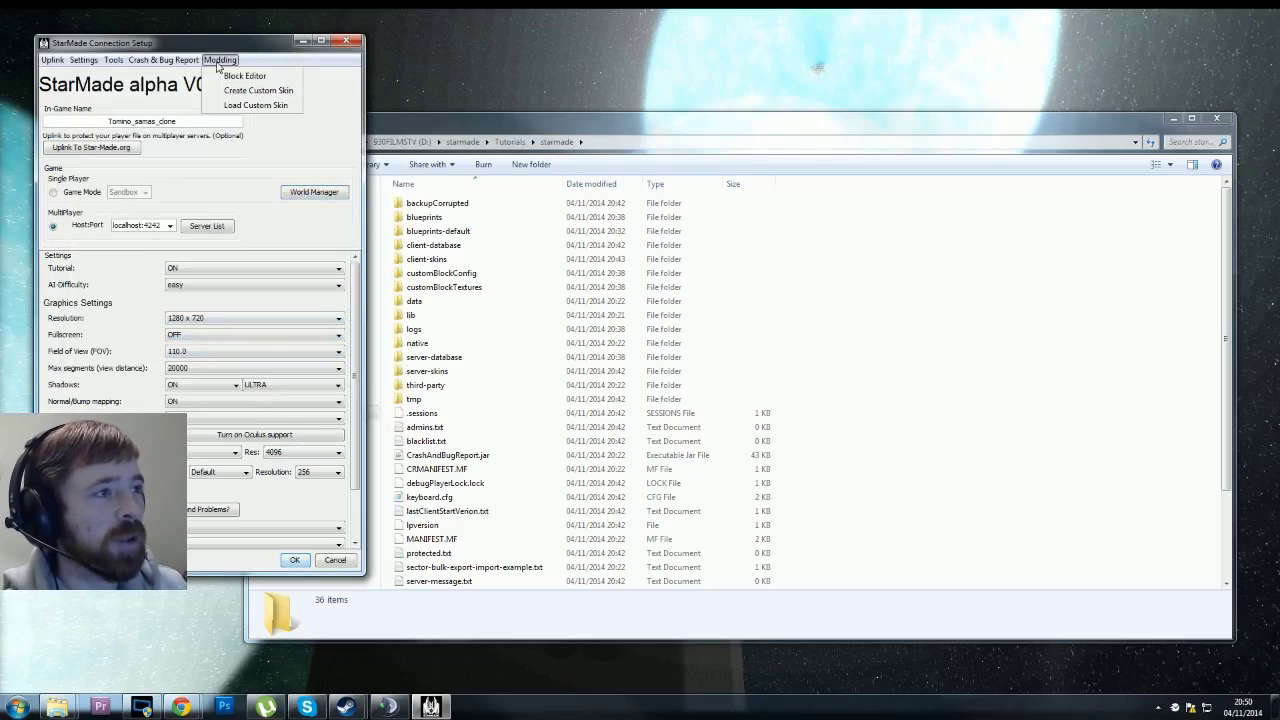
{"action": "left_click", "coordinate": [228, 77]}
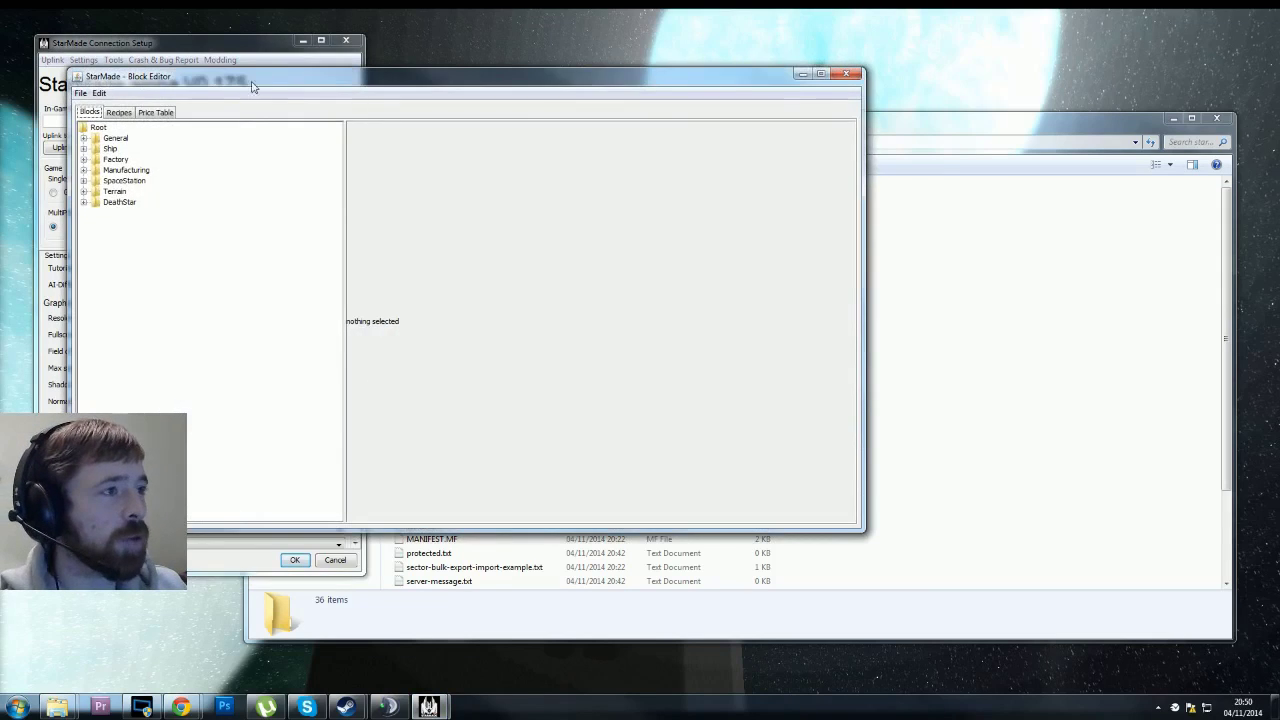
{"action": "left_click", "coordinate": [151, 170]}
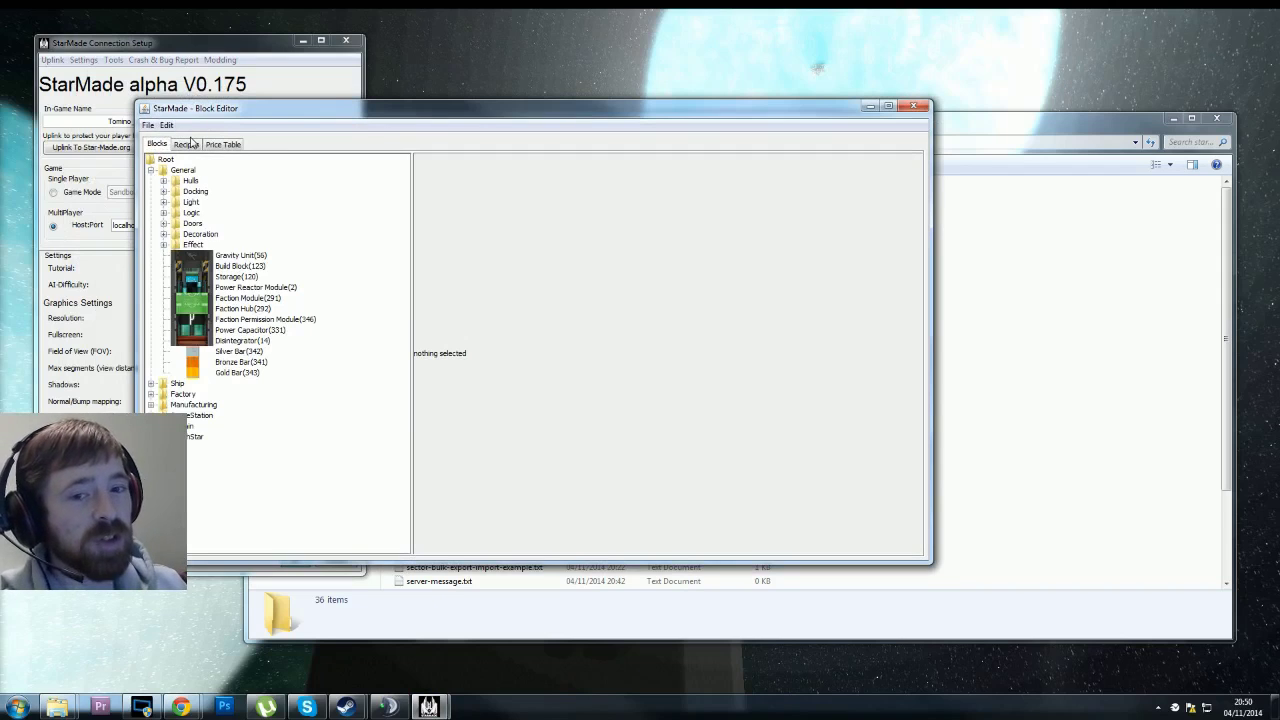
{"action": "left_click", "coordinate": [222, 145]}
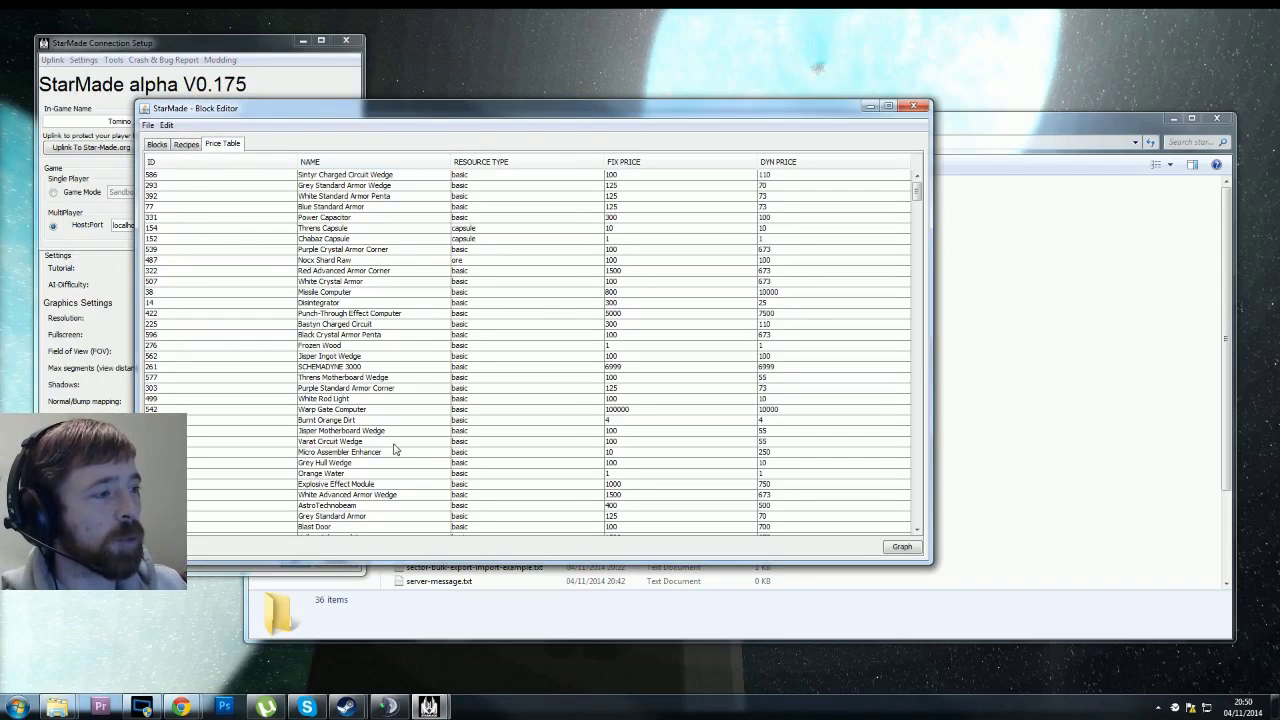
{"action": "left_click", "coordinate": [188, 145]}
{"action": "left_click", "coordinate": [165, 145]}
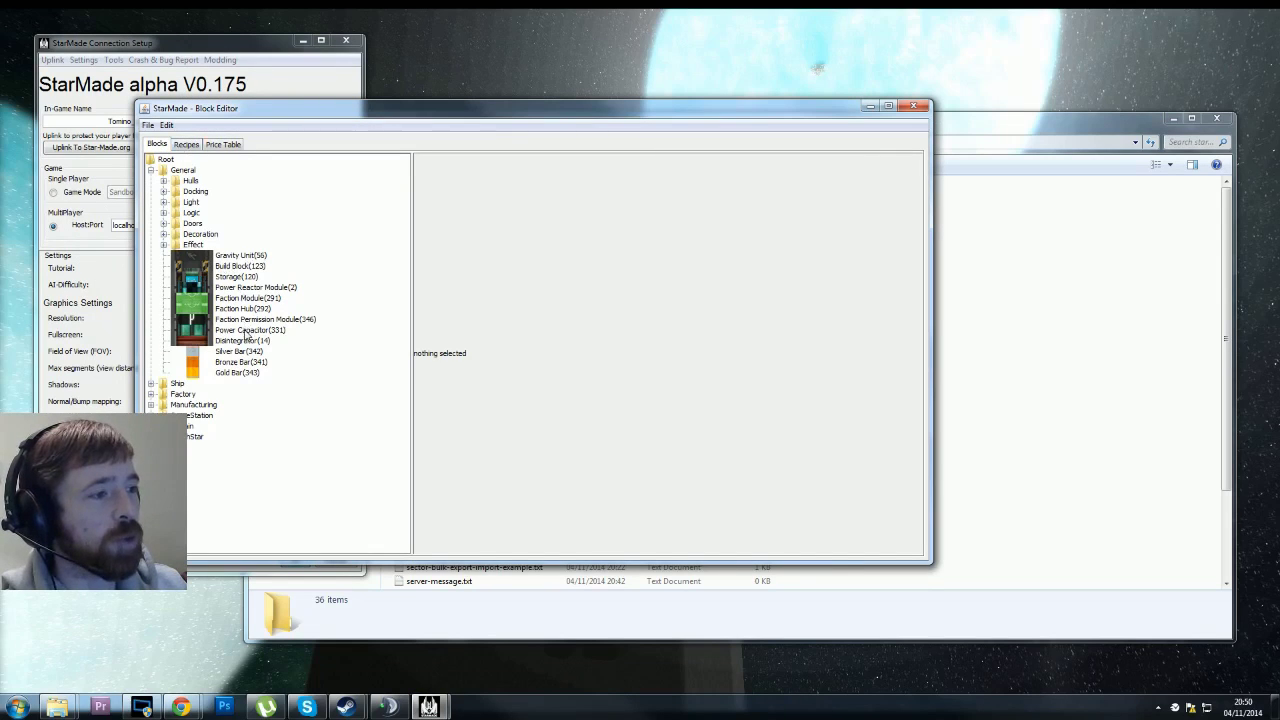
- Show Power Capacitor's properties with ResourceInjection left at off, then close the Block Editor
{"action": "left_click", "coordinate": [249, 331]}
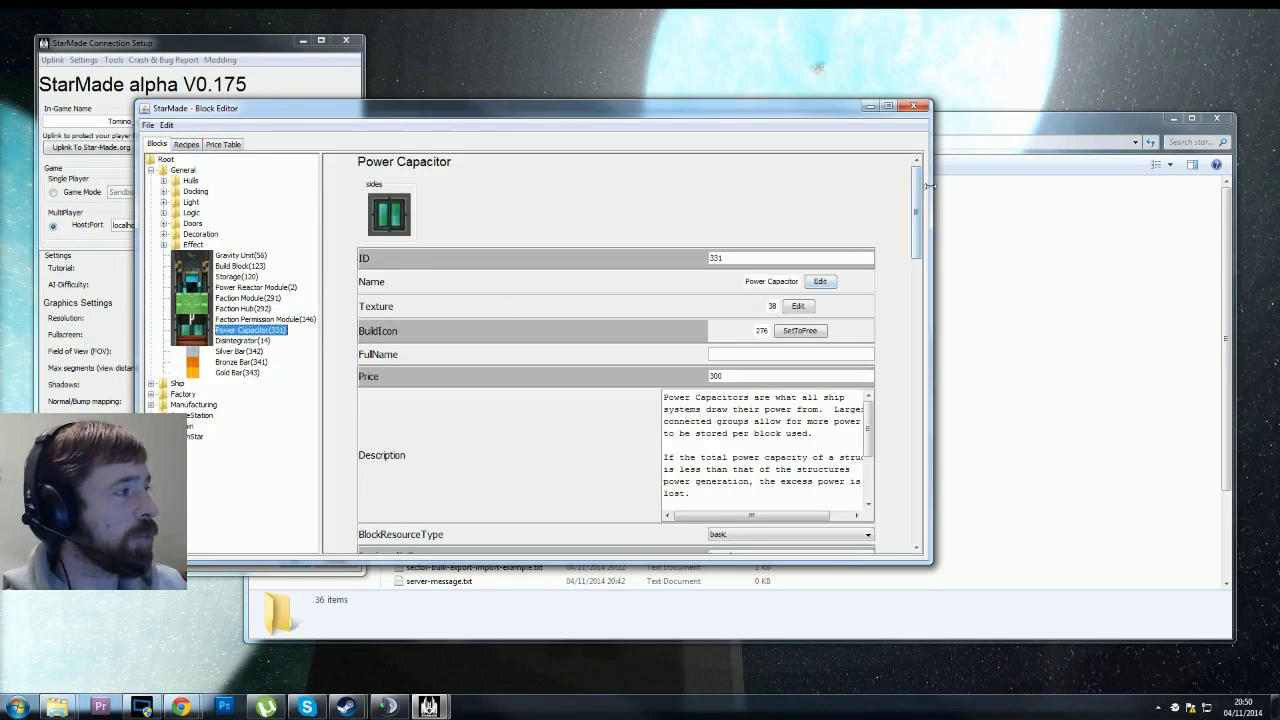
{"action": "left_click_drag", "start_coordinate": [917, 203], "coordinate": [918, 489]}
{"action": "left_click", "coordinate": [835, 521]}
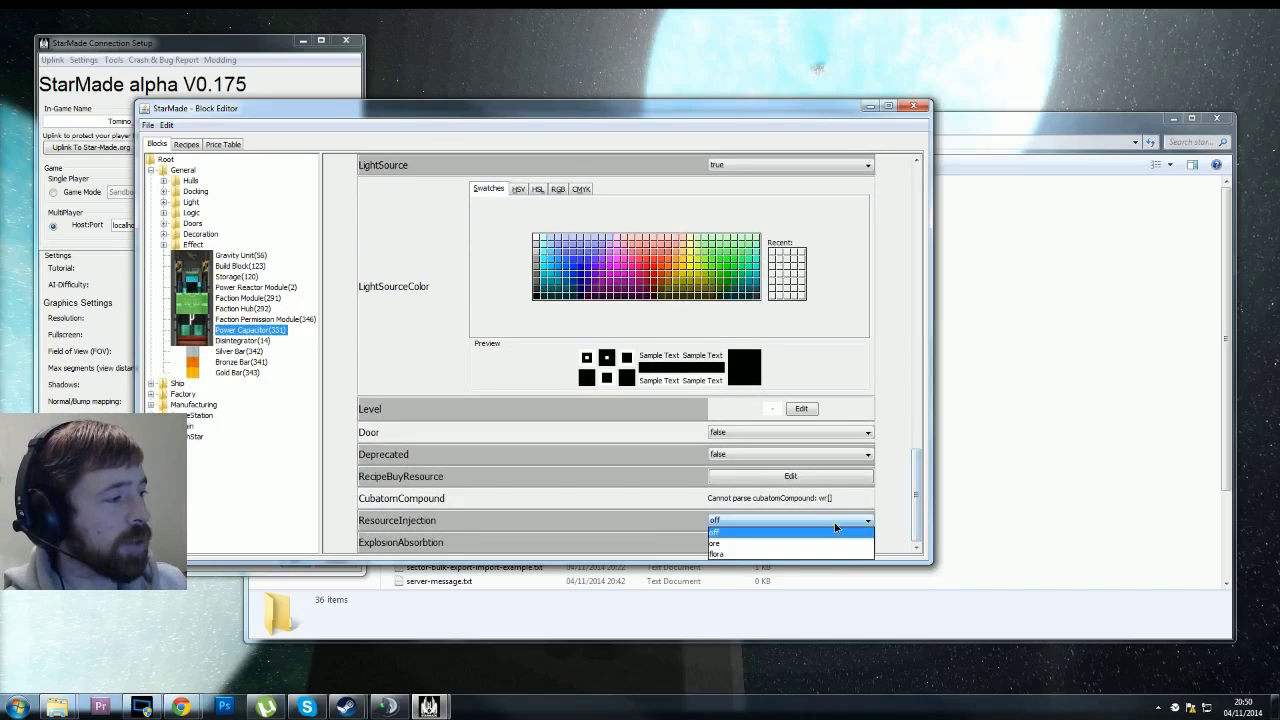
{"action": "left_click", "coordinate": [724, 531]}
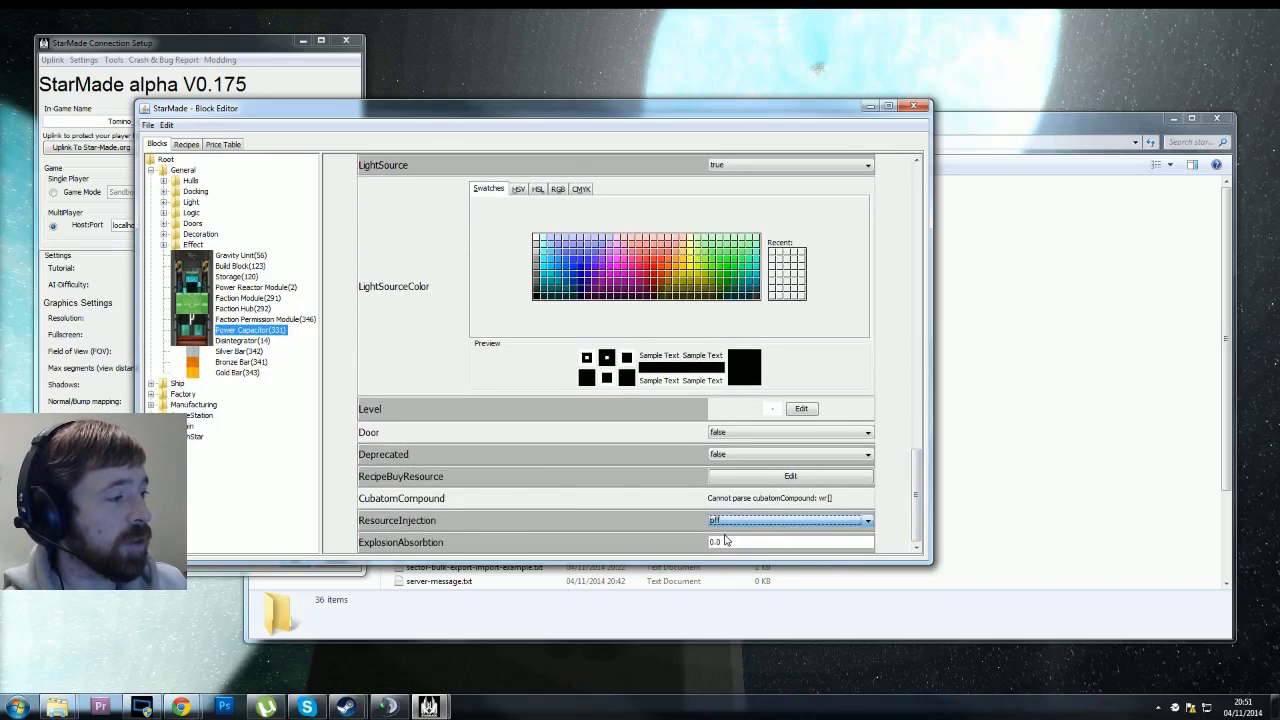
{"action": "left_click", "coordinate": [809, 521]}
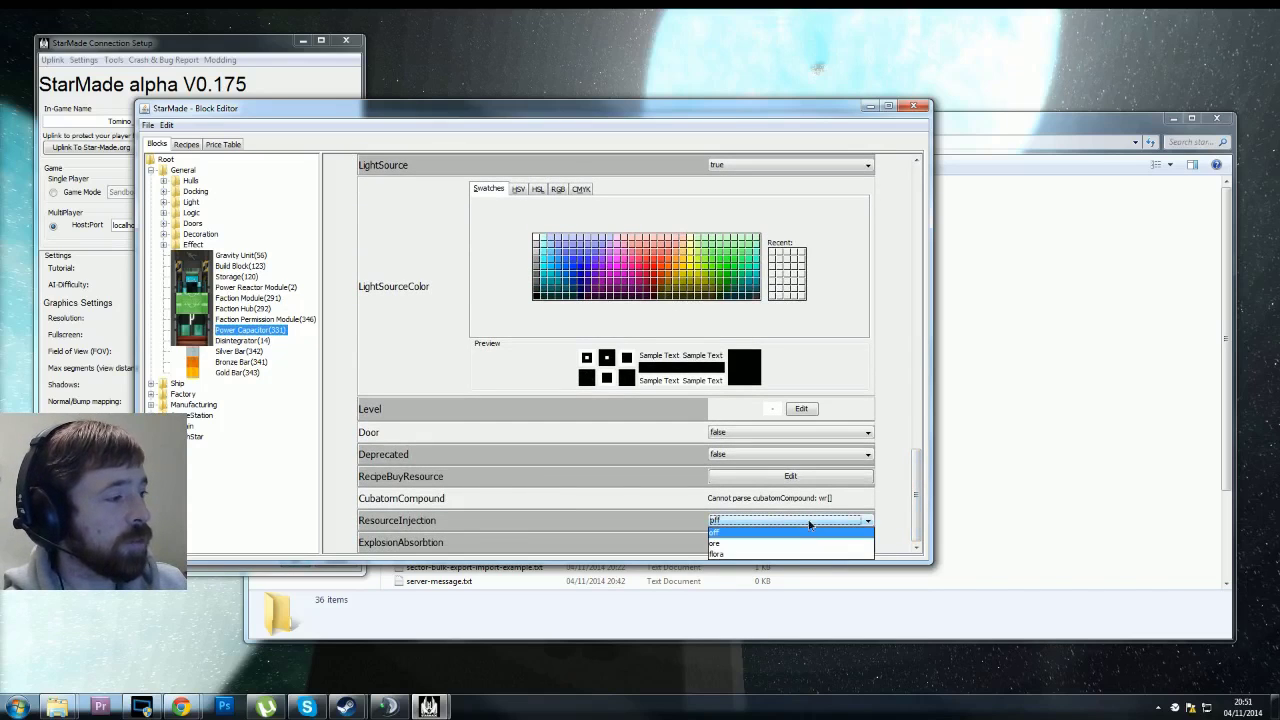
{"action": "left_click", "coordinate": [727, 556]}
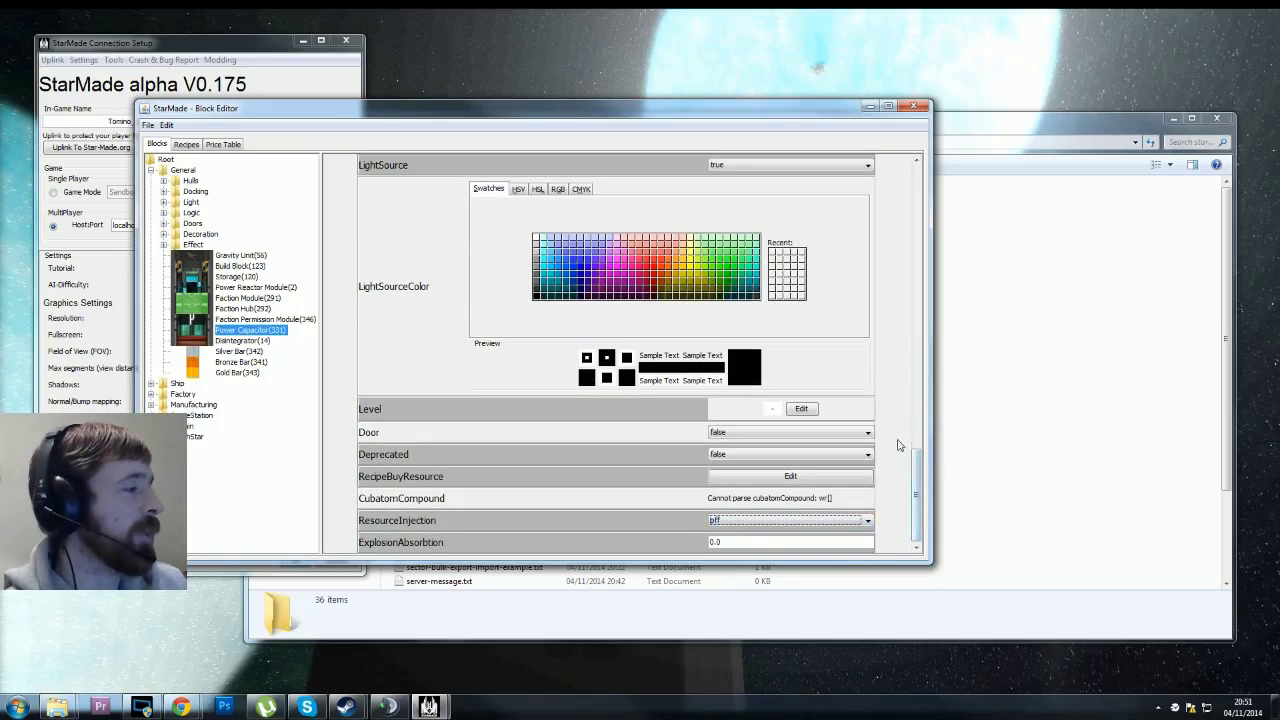
{"action": "left_click_drag", "start_coordinate": [910, 490], "coordinate": [898, 193]}
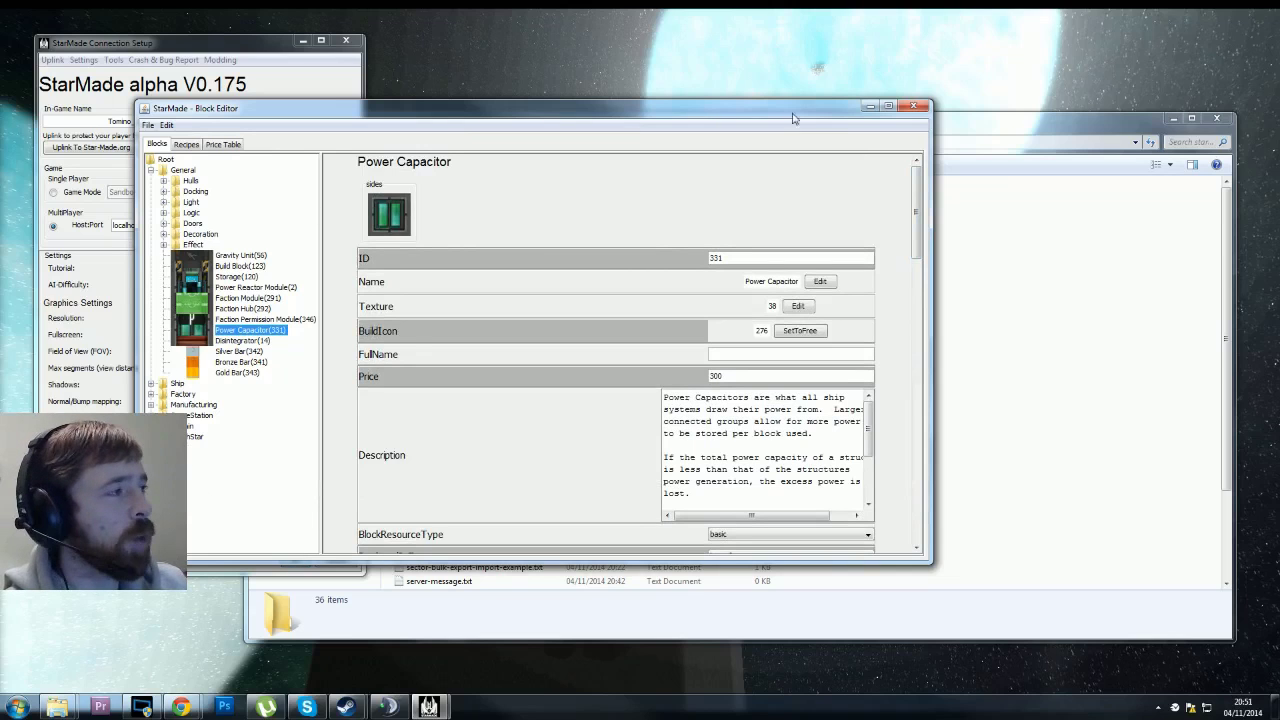
{"action": "left_click_drag", "start_coordinate": [613, 110], "coordinate": [841, 89]}
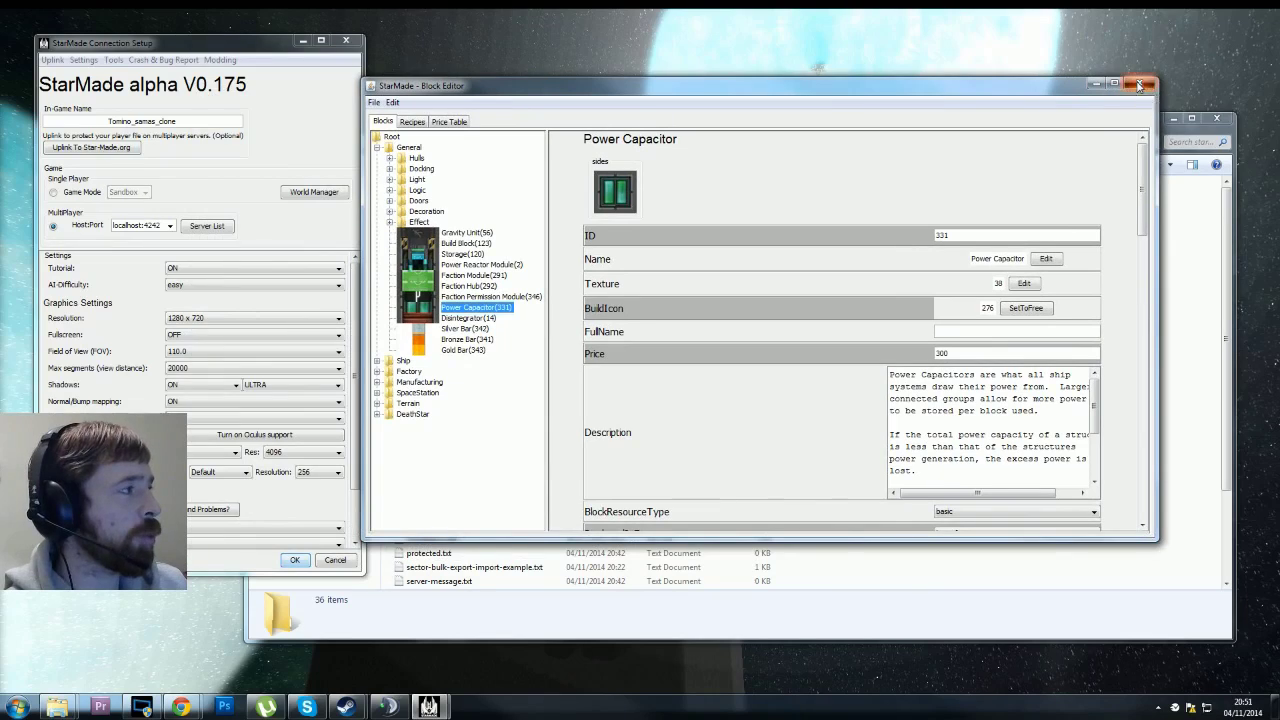
{"action": "left_click", "coordinate": [1139, 85]}
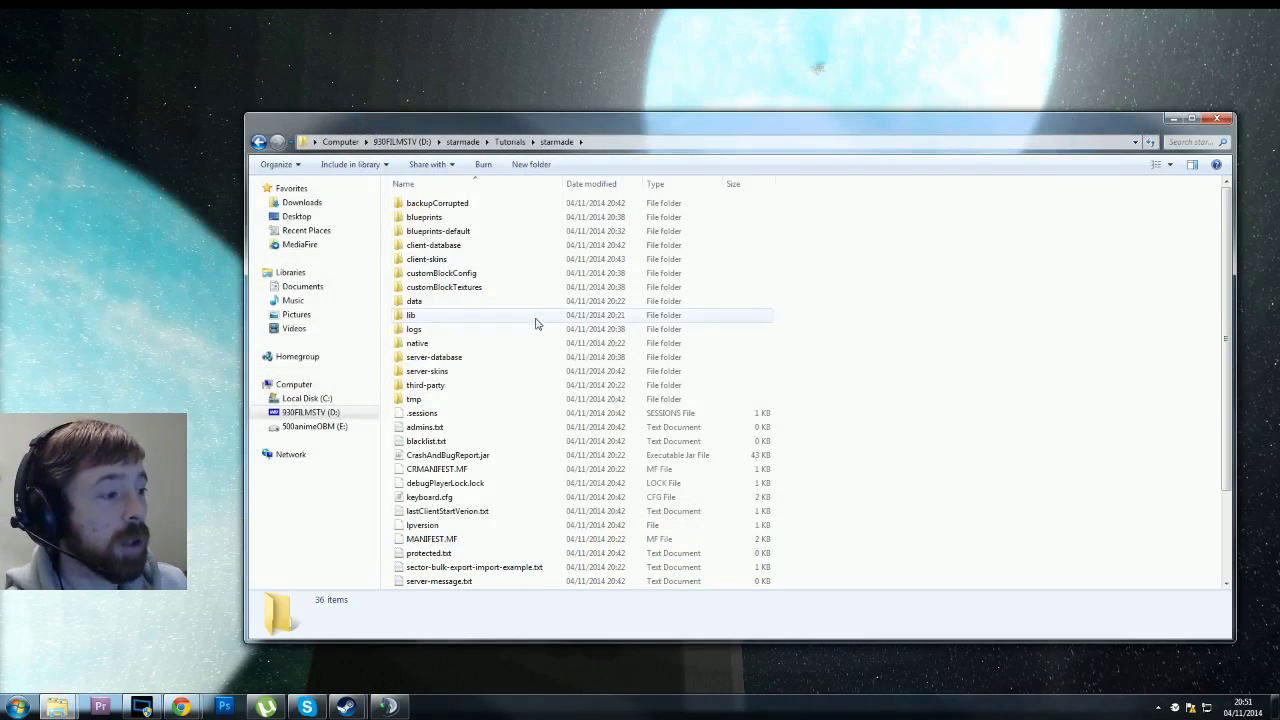
- Bring the StarMade downloads page forward and browse the Community Content listings
{"action": "mouse_move", "coordinate": [178, 700]}
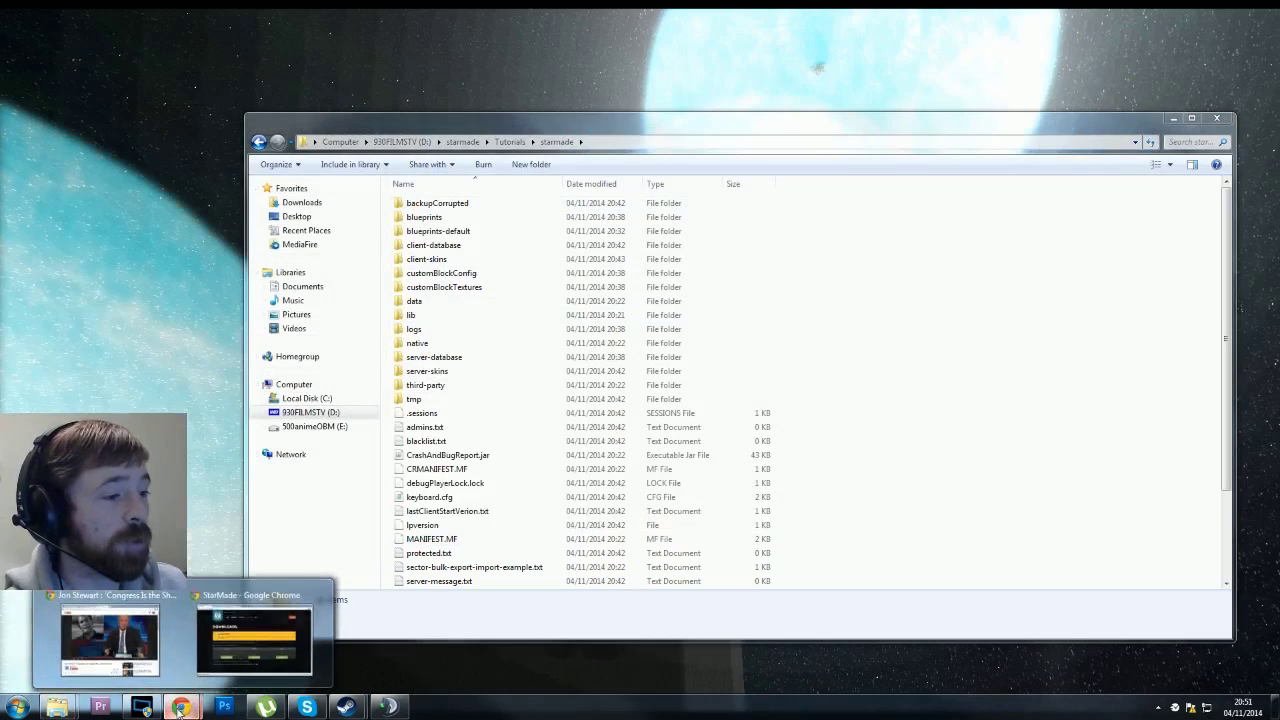
{"action": "left_click", "coordinate": [255, 640]}
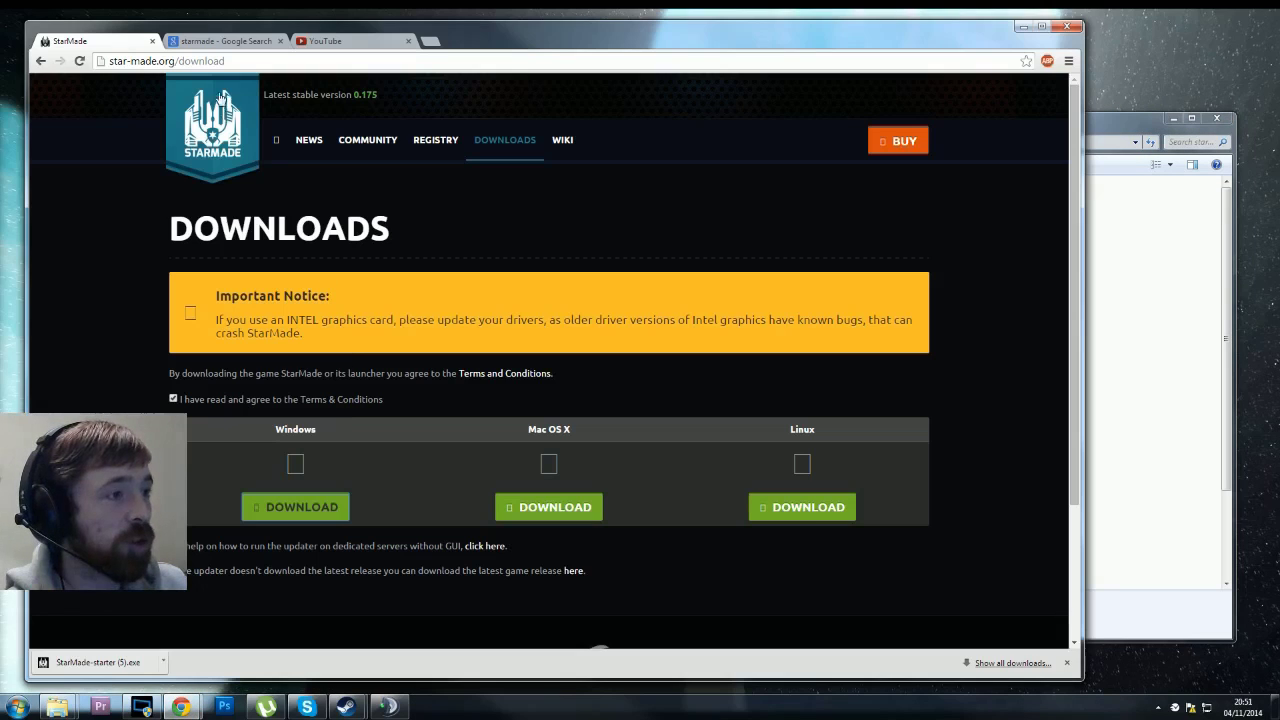
{"action": "left_click", "coordinate": [368, 142]}
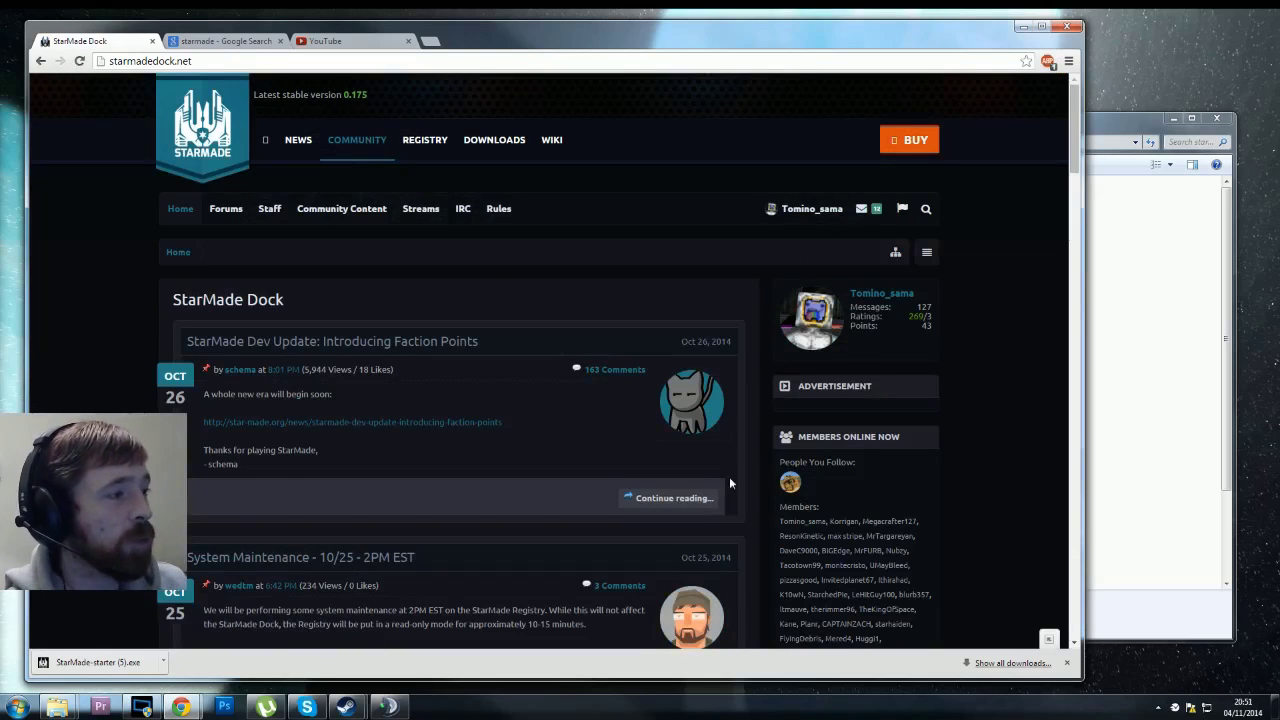
{"action": "left_click", "coordinate": [341, 208]}
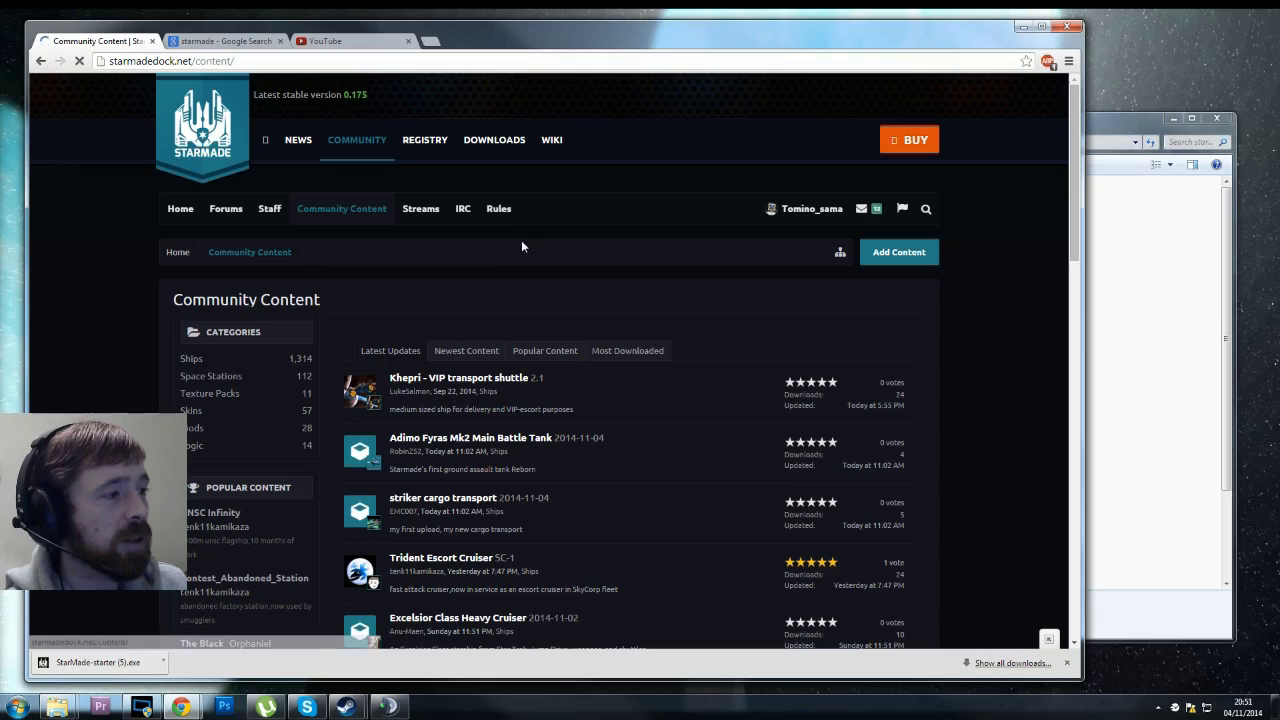
{"action": "scroll", "coordinate": [705, 260], "scroll_direction": "down", "scroll_amount": 1}
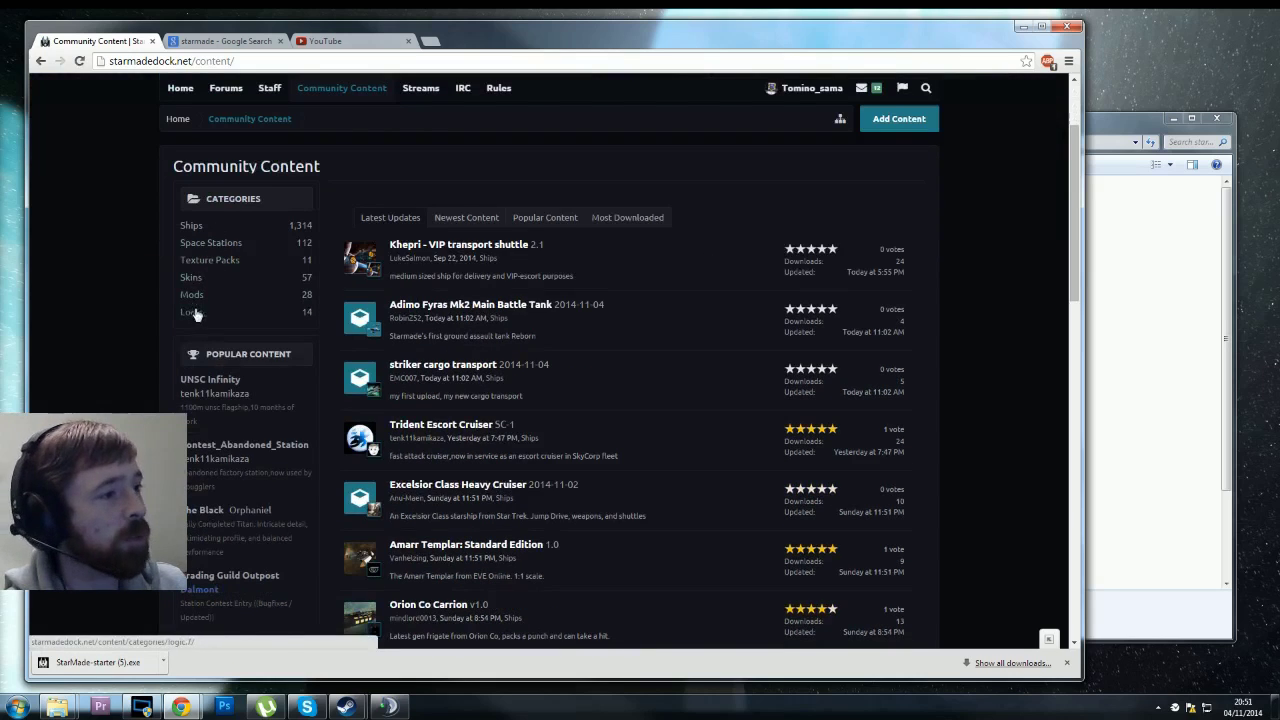
{"action": "scroll", "coordinate": [668, 275], "scroll_direction": "down", "scroll_amount": 2}
{"action": "scroll", "coordinate": [668, 272], "scroll_direction": "down", "scroll_amount": 1}
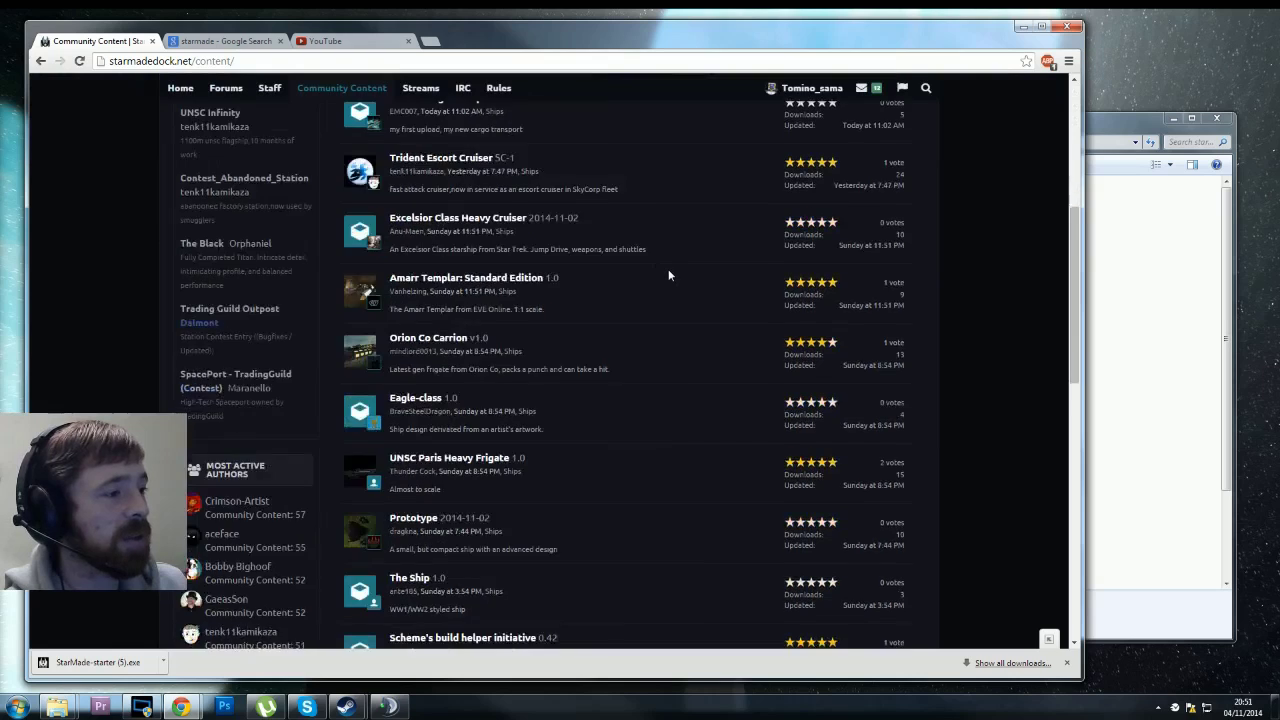
{"action": "scroll", "coordinate": [430, 230], "scroll_direction": "up", "scroll_amount": 2}
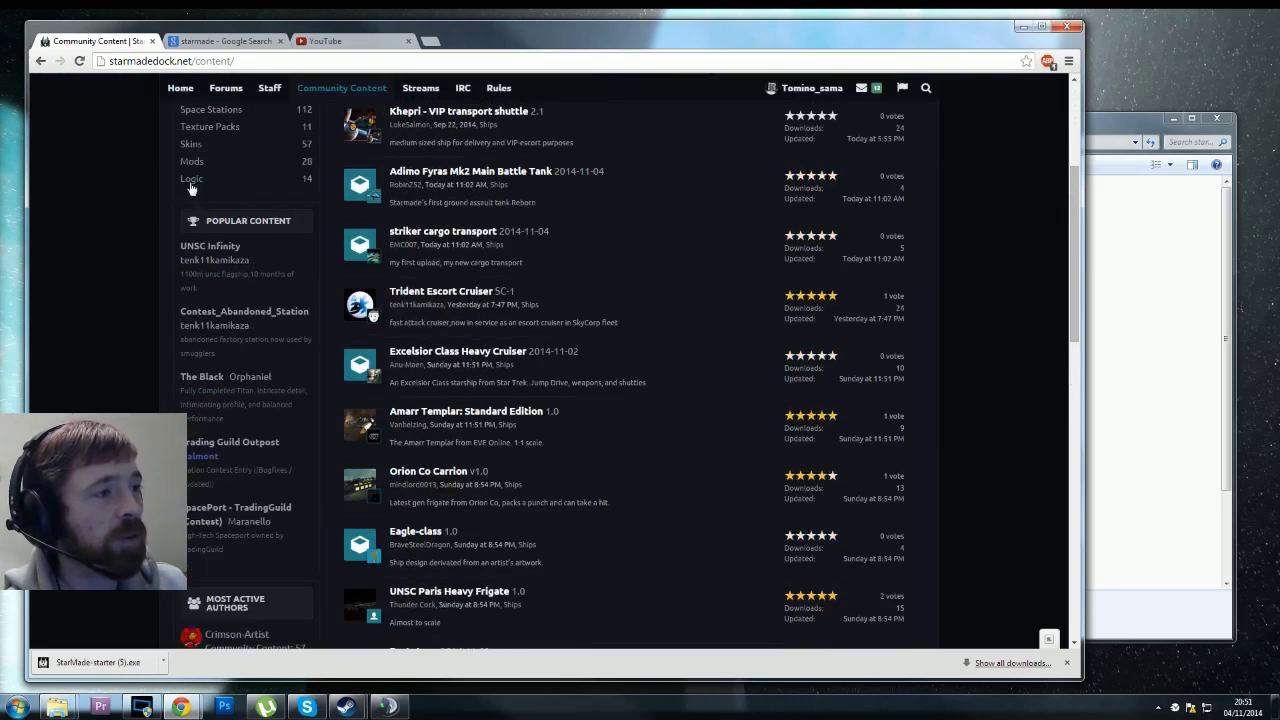
{"action": "scroll", "coordinate": [640, 270], "scroll_direction": "up", "scroll_amount": 1}
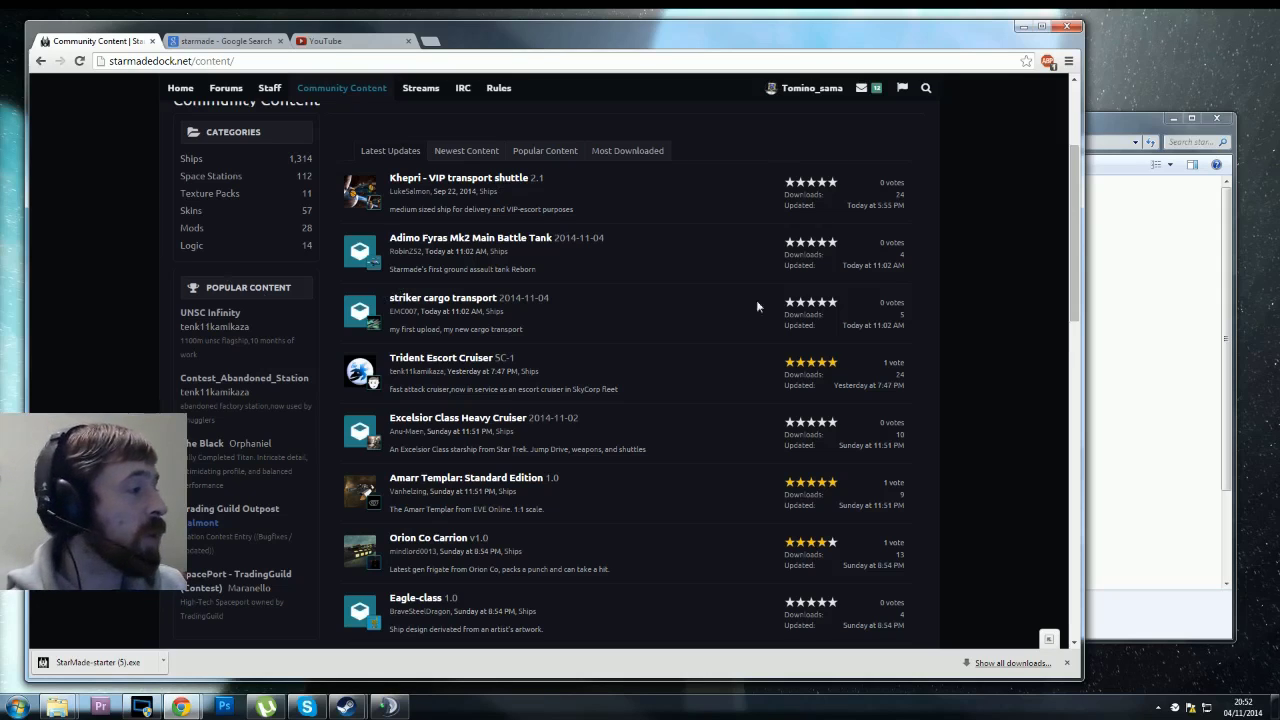
{"action": "scroll", "coordinate": [756, 305], "scroll_direction": "up", "scroll_amount": 3}
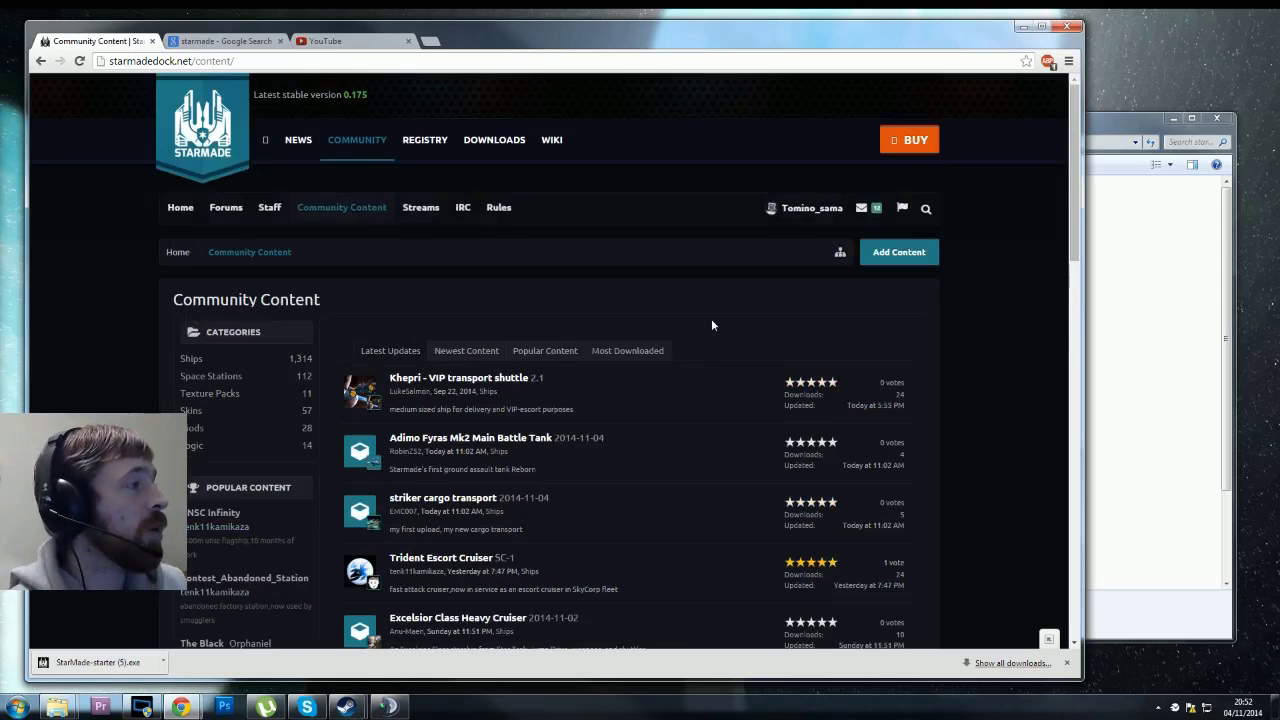
- Return to the StarMade Dock home page, shrink the browser and bring the starmade folder forward
{"action": "left_click", "coordinate": [183, 210]}
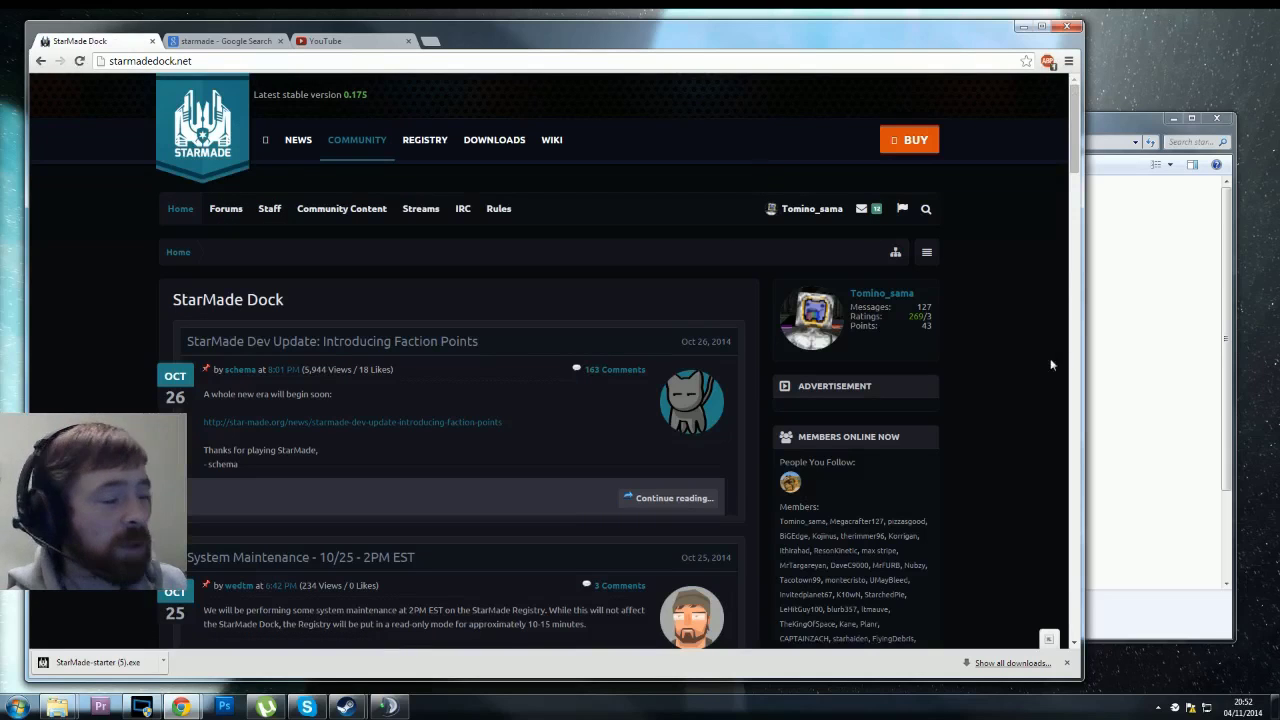
{"action": "left_click_drag", "start_coordinate": [1077, 678], "coordinate": [650, 366]}
{"action": "left_click", "coordinate": [779, 360]}
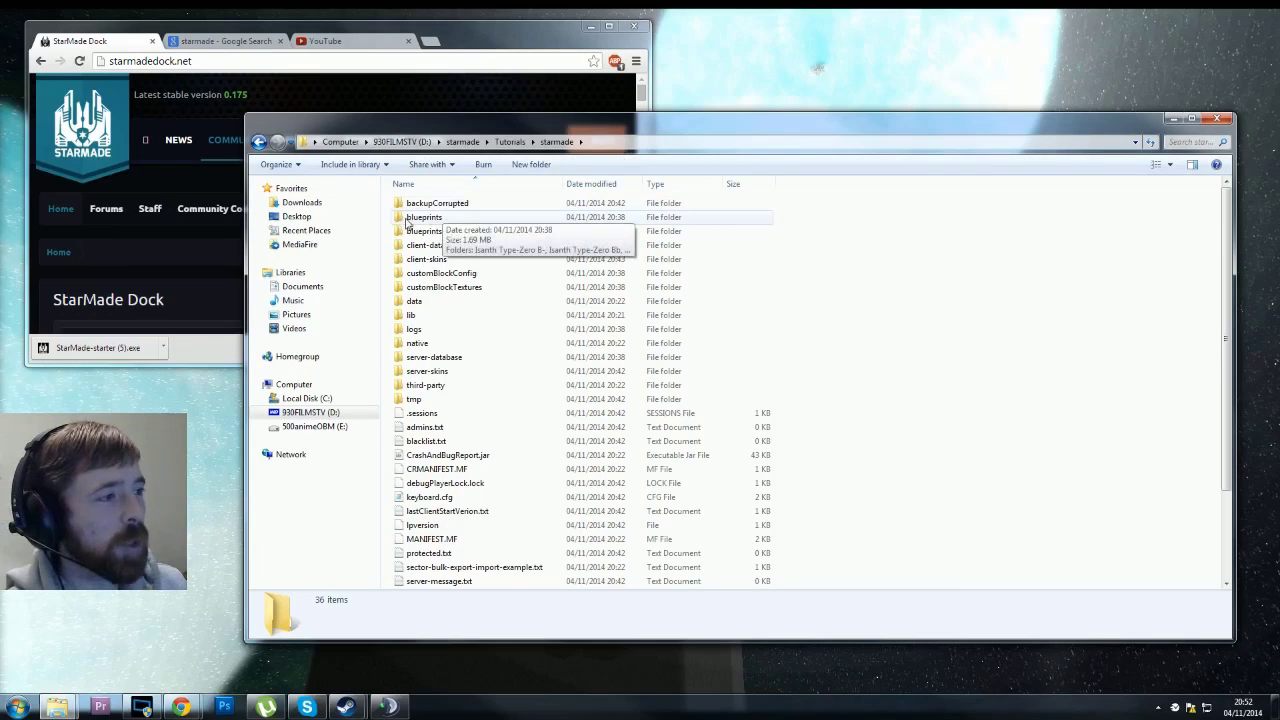
- Copy the WorldEaterRefitV10 folder from the old blueprints window into the new blueprints folder
{"action": "double_click", "coordinate": [405, 222]}
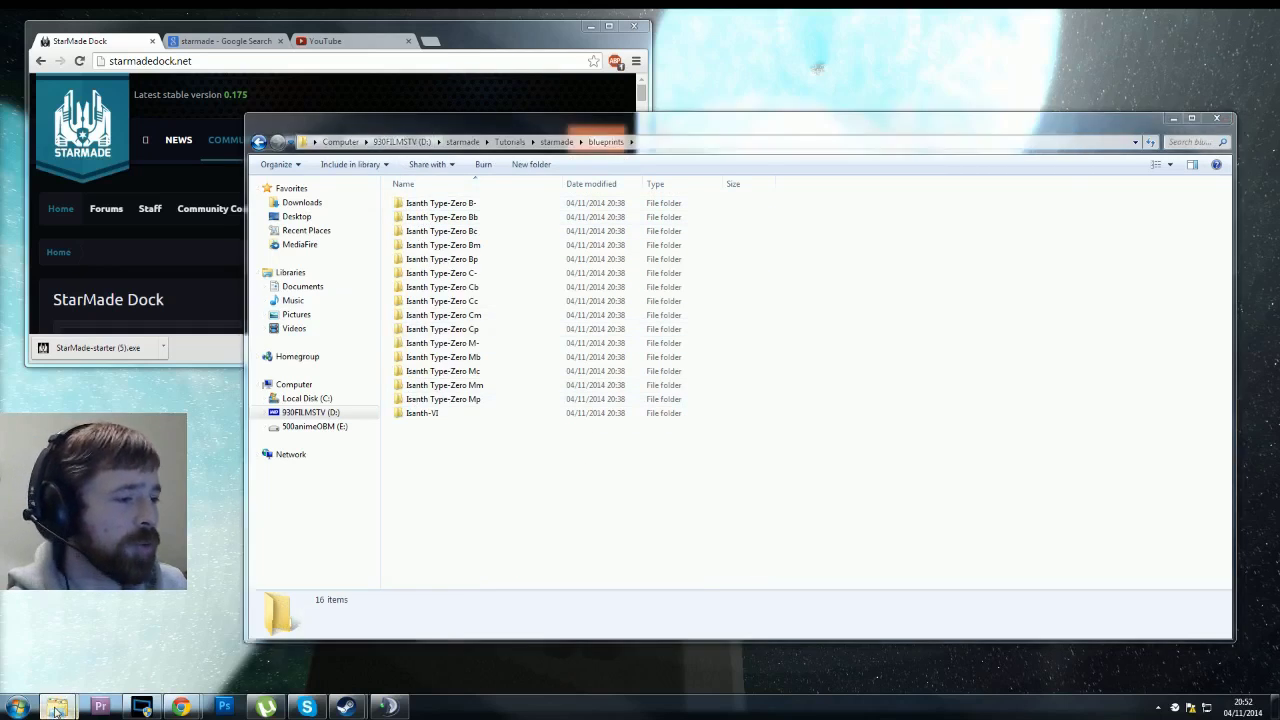
{"action": "mouse_move", "coordinate": [57, 708]}
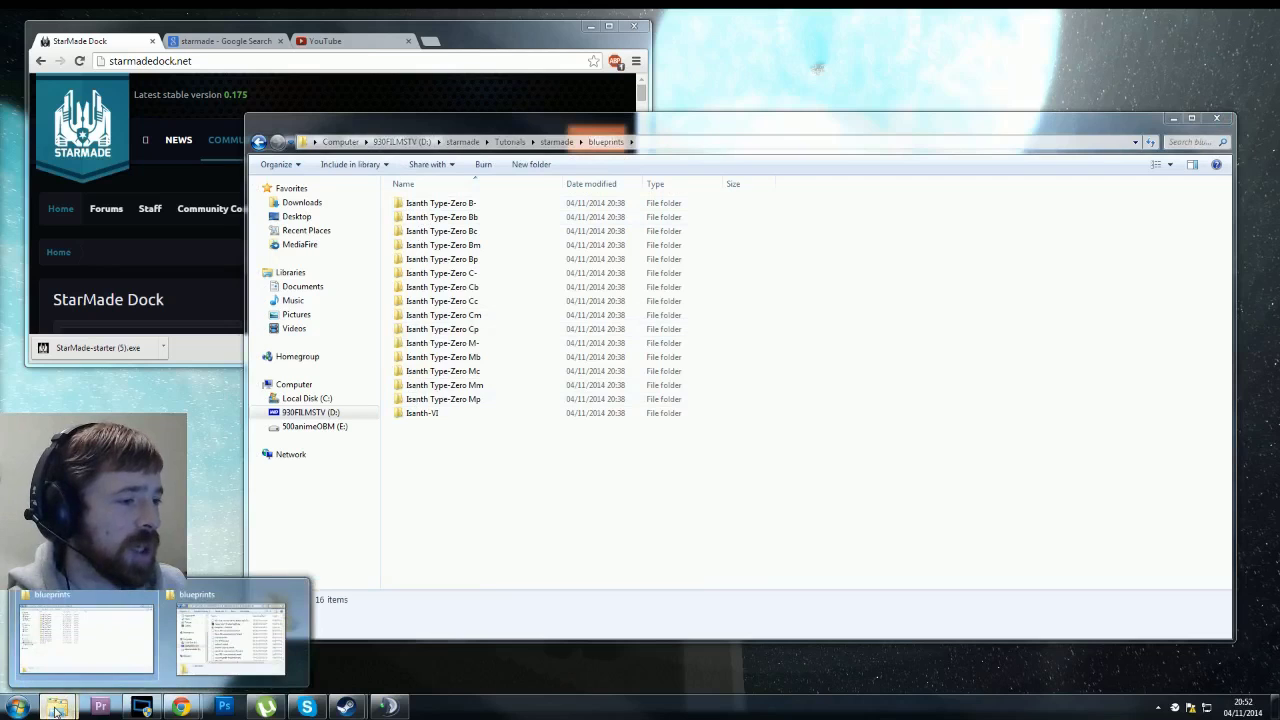
{"action": "left_click", "coordinate": [220, 640]}
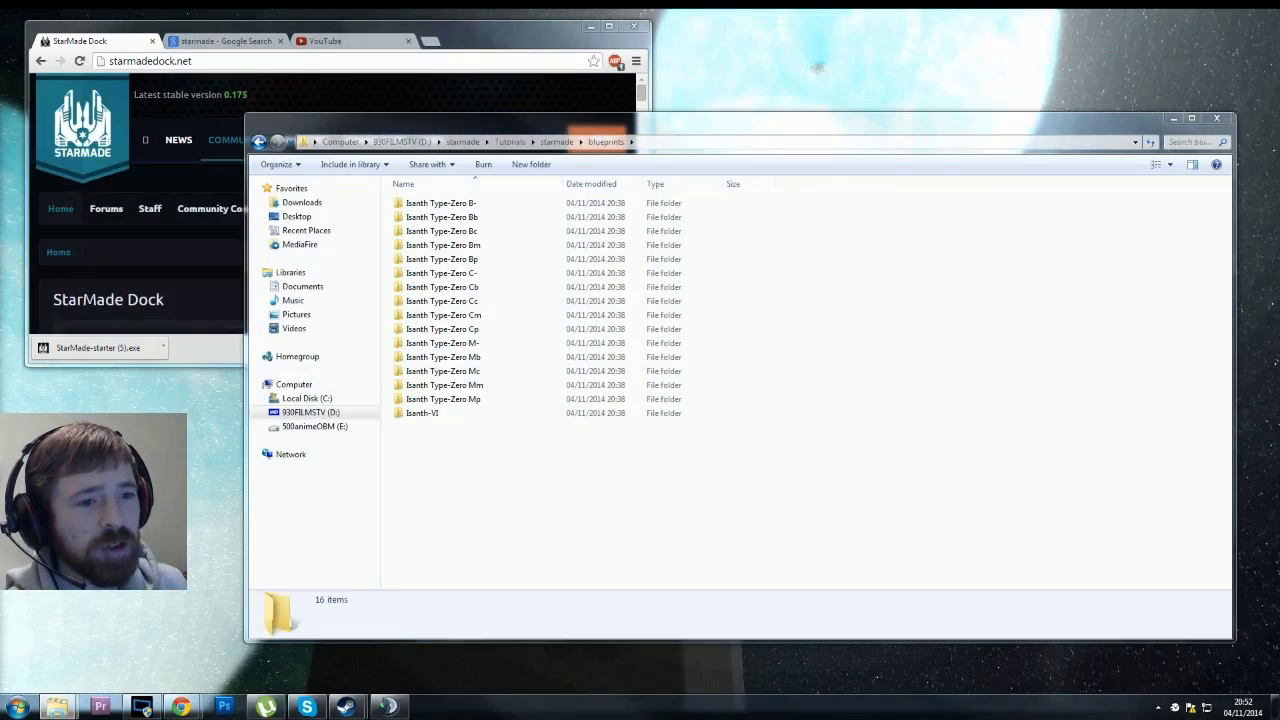
{"action": "left_click_drag", "start_coordinate": [45, 304], "coordinate": [212, 100]}
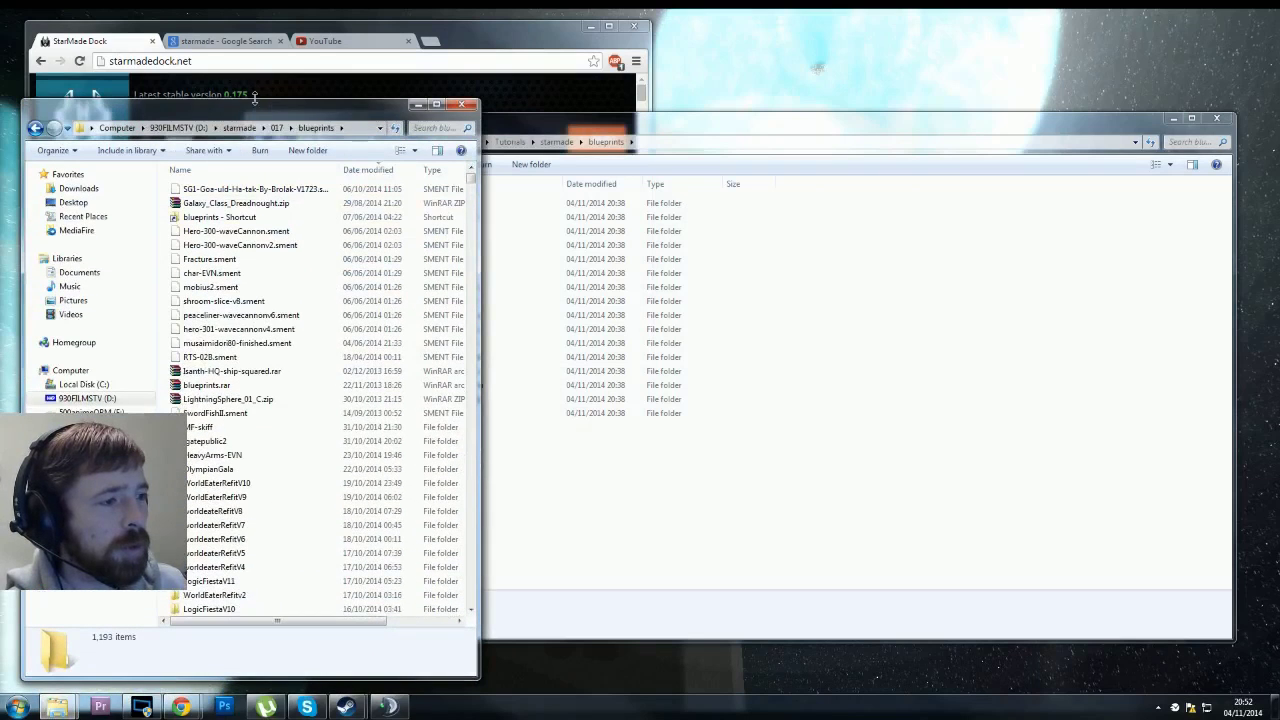
{"action": "left_click", "coordinate": [214, 484]}
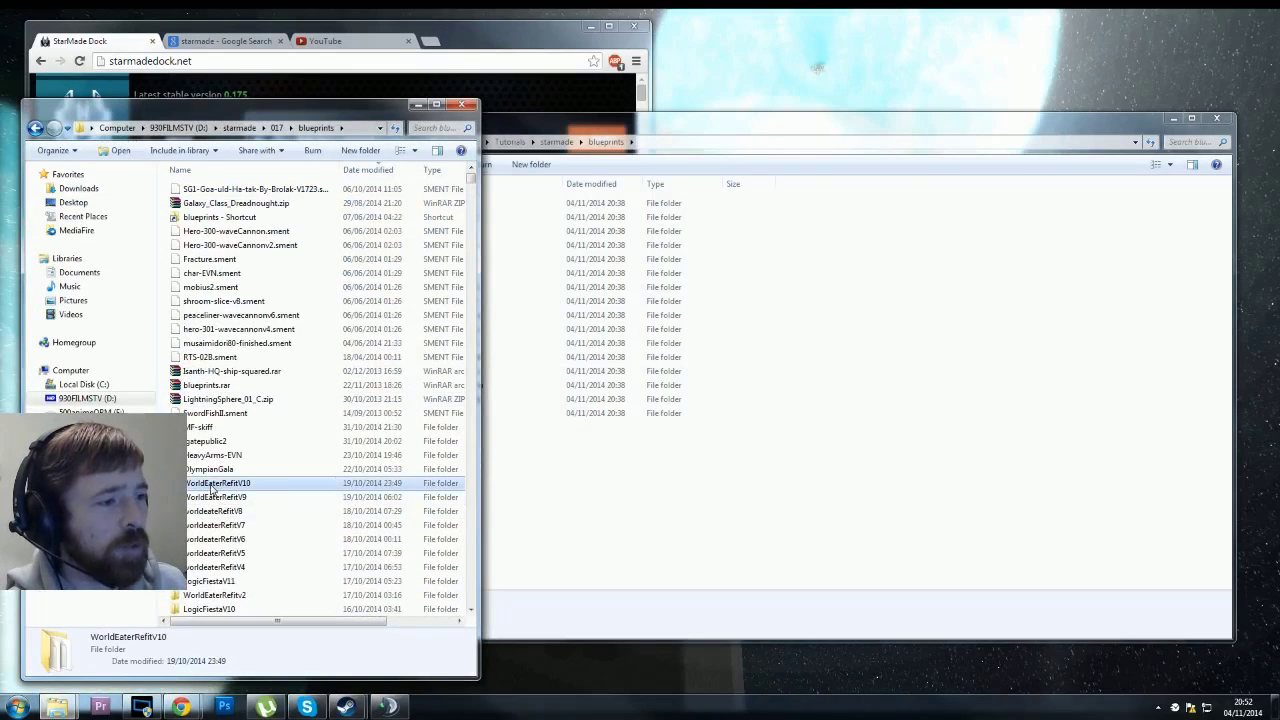
{"action": "left_click_drag", "start_coordinate": [212, 487], "coordinate": [645, 464]}
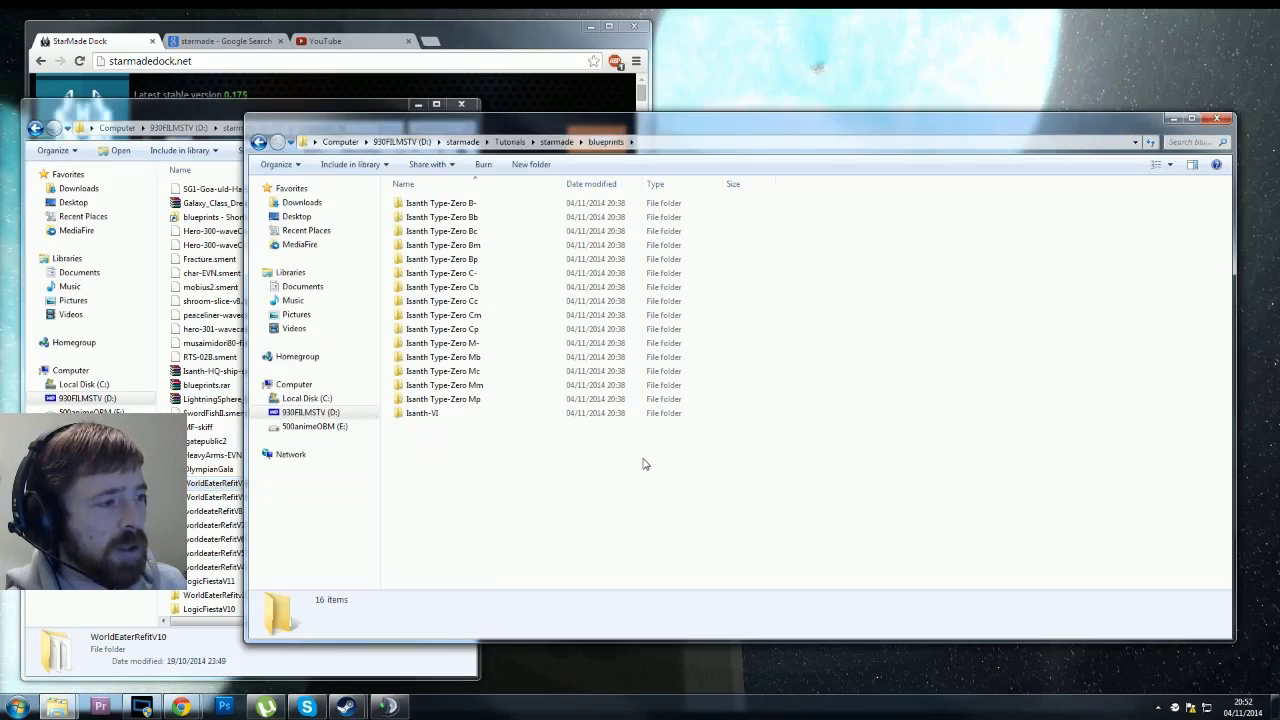
{"action": "left_click", "coordinate": [411, 486]}
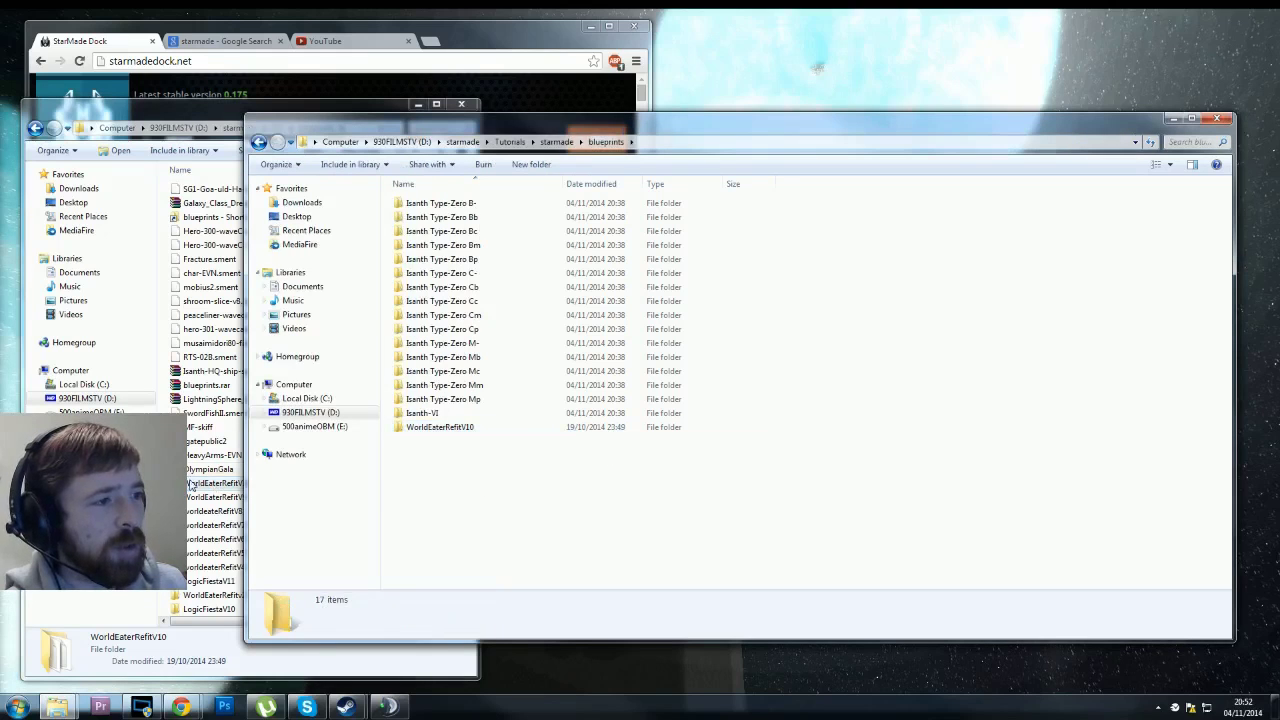
- Copy mobius2.sment from the old blueprints collection into the new blueprints folder
{"action": "left_click", "coordinate": [176, 116]}
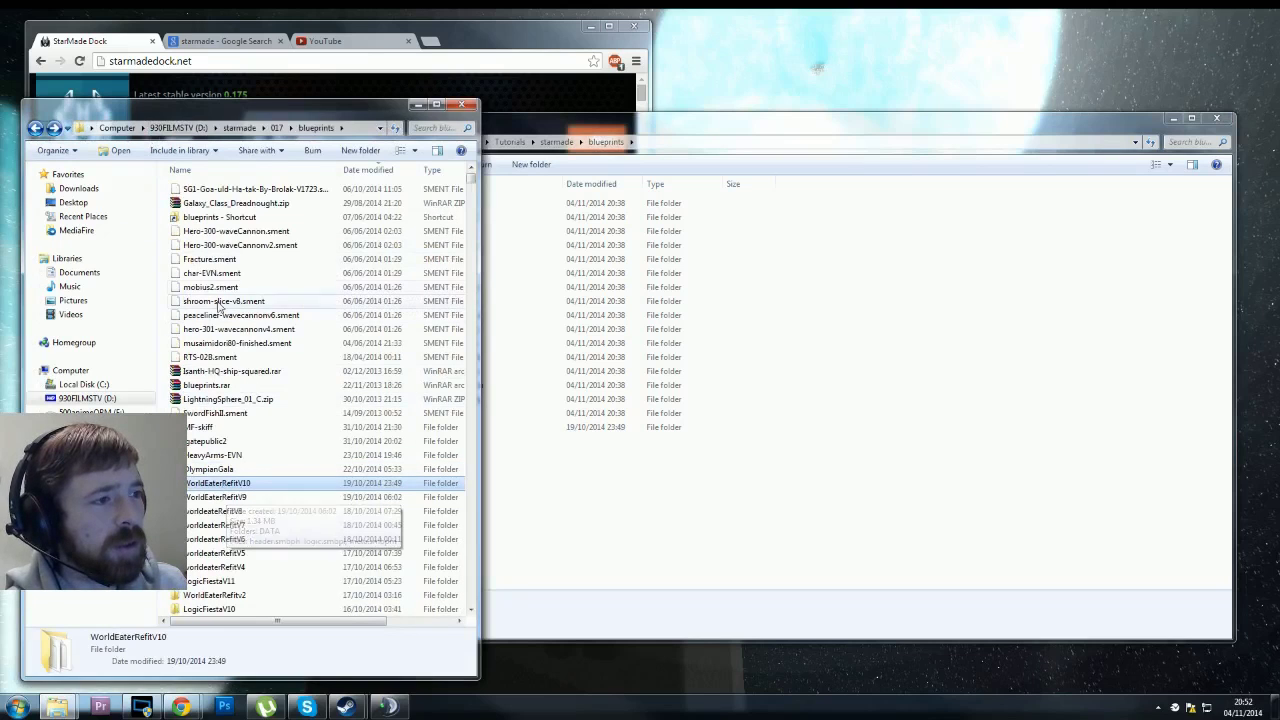
{"action": "left_click", "coordinate": [205, 287]}
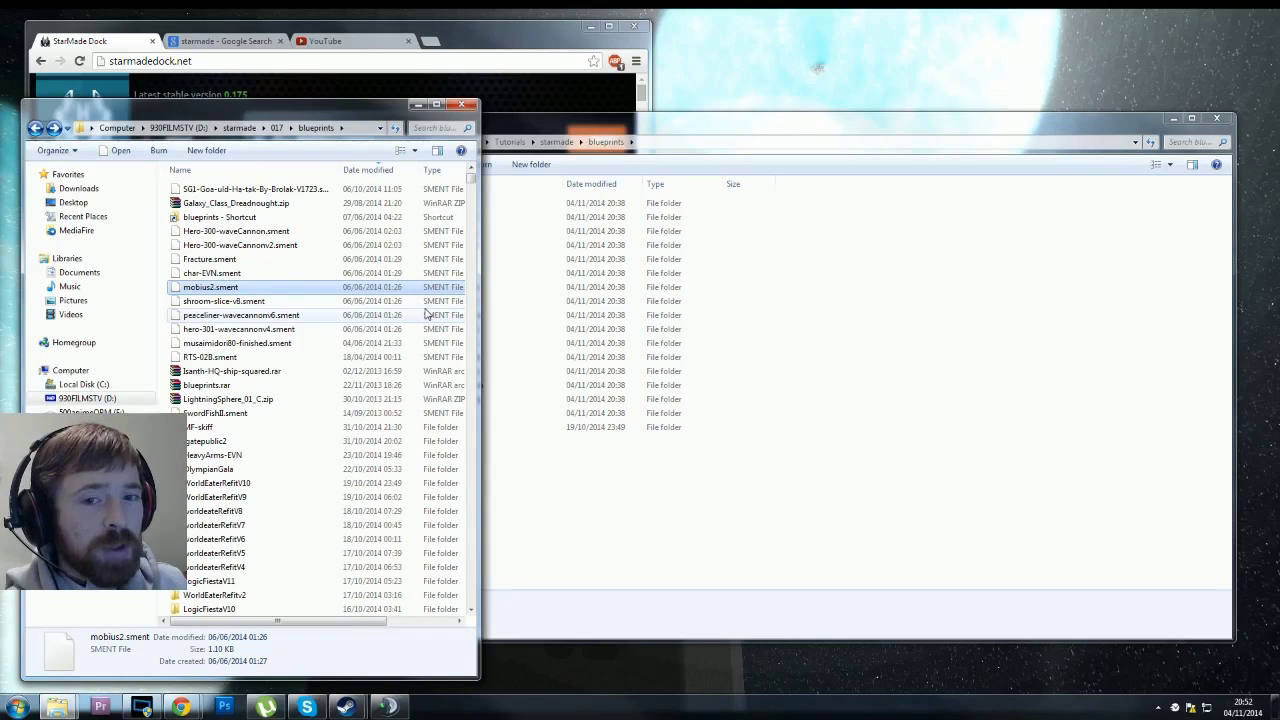
{"action": "left_click", "coordinate": [732, 453]}
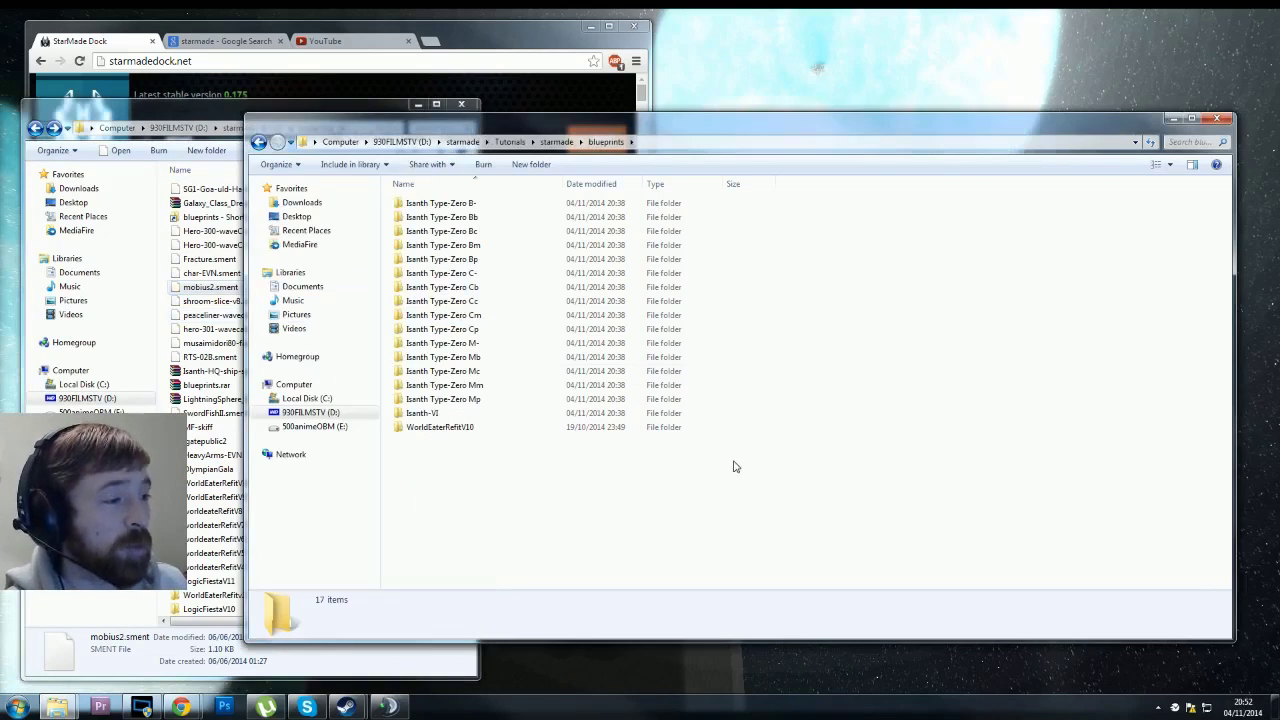
{"action": "key", "text": "ctrl+v"}
{"action": "left_click", "coordinate": [465, 479]}
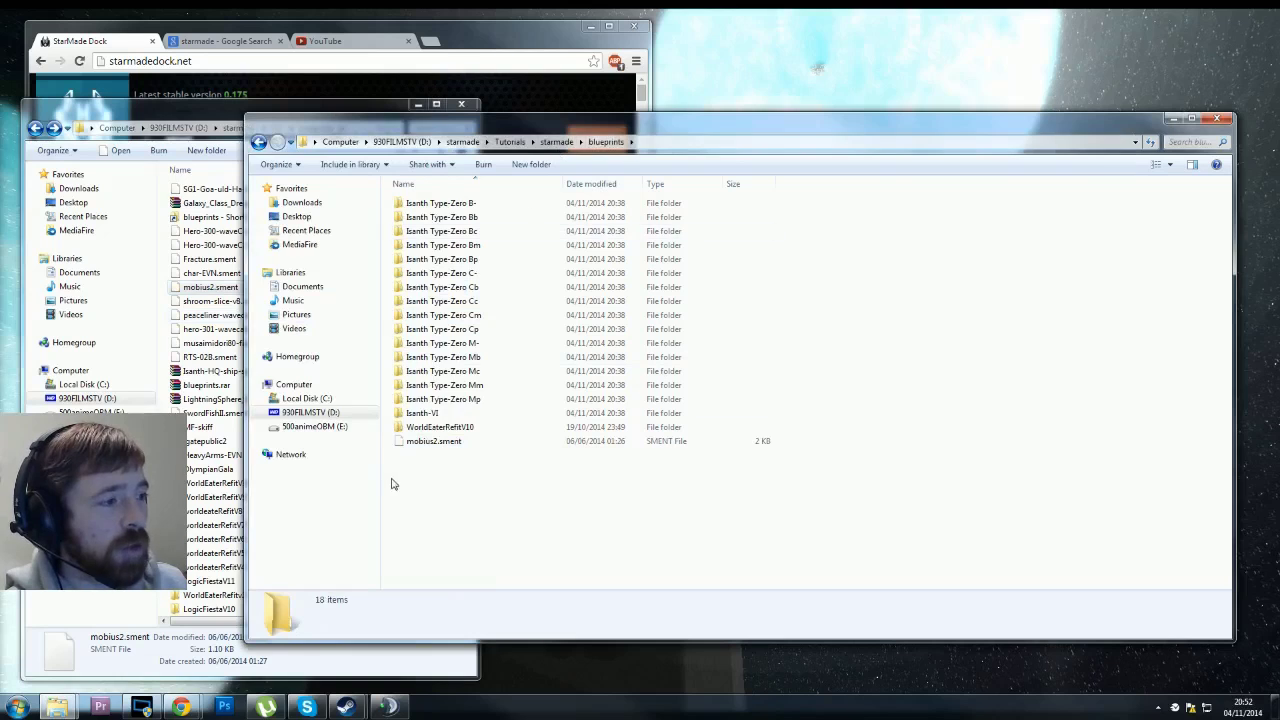
{"action": "left_click", "coordinate": [397, 443]}
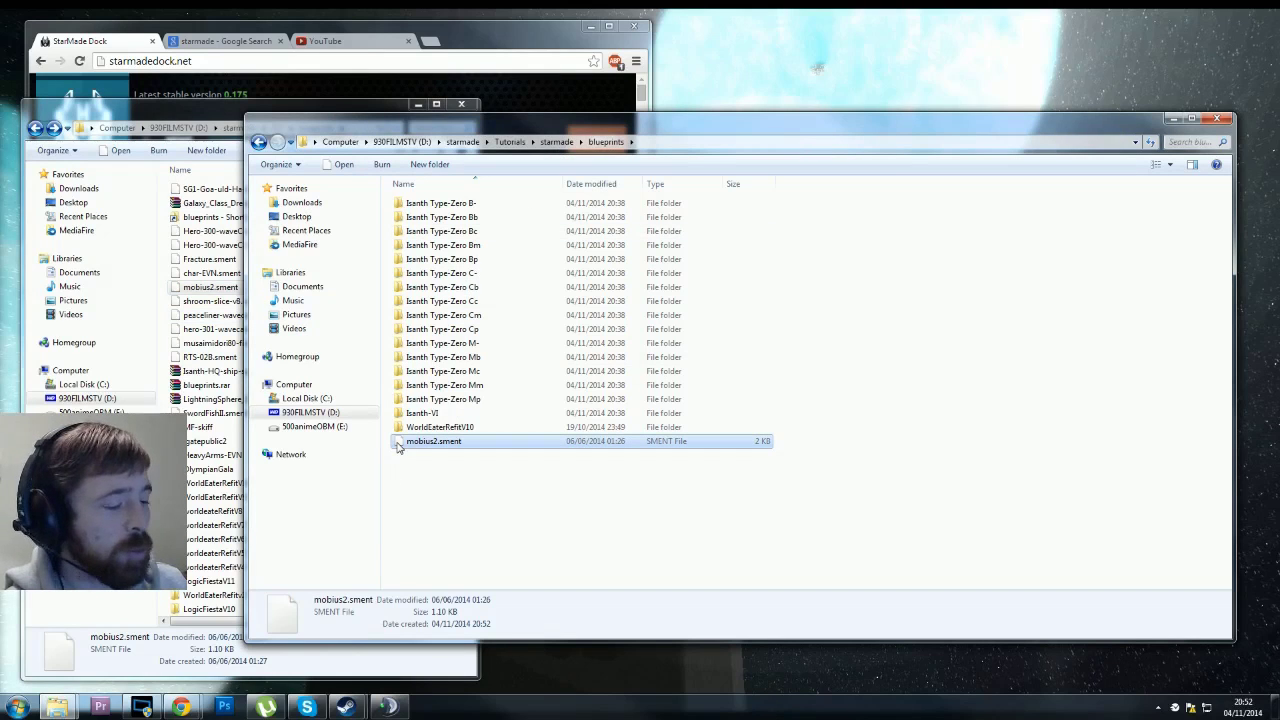
- Paste another copy of mobius2.sment into Tutorials and launch StarMade-starter.exe
{"action": "left_click", "coordinate": [556, 141]}
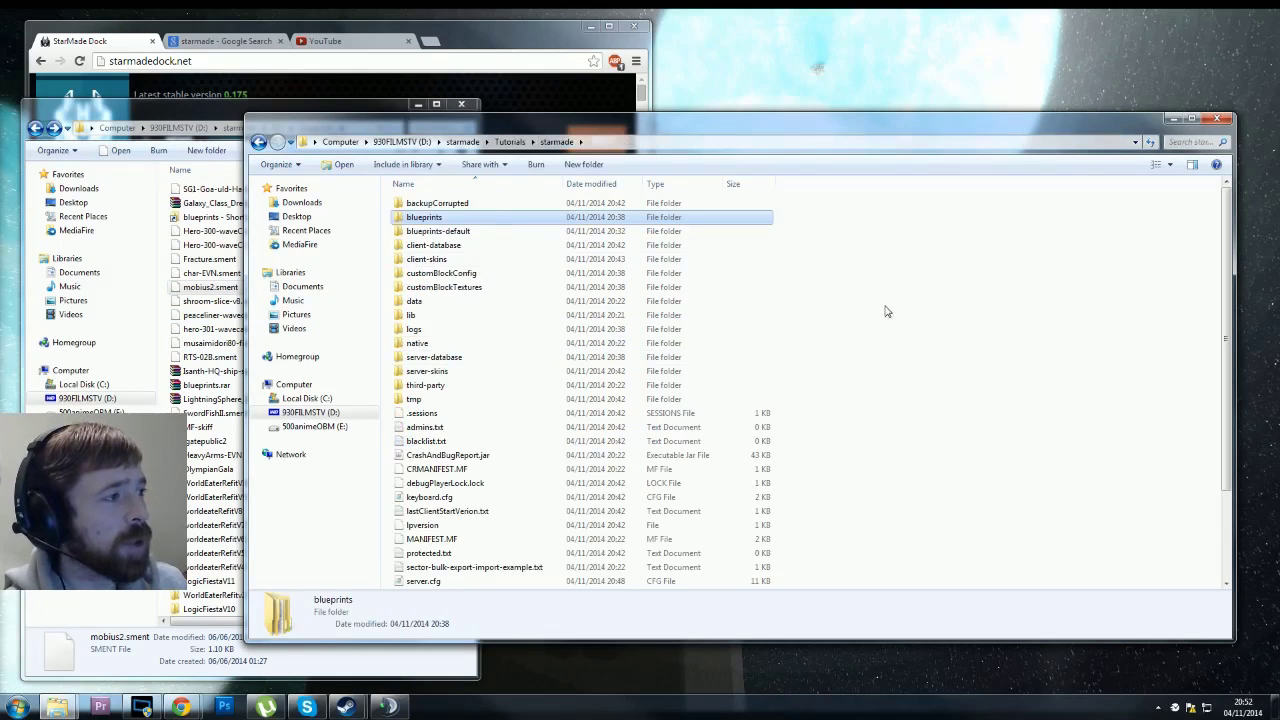
{"action": "key", "text": "alt+Up"}
{"action": "key", "text": "ctrl+v"}
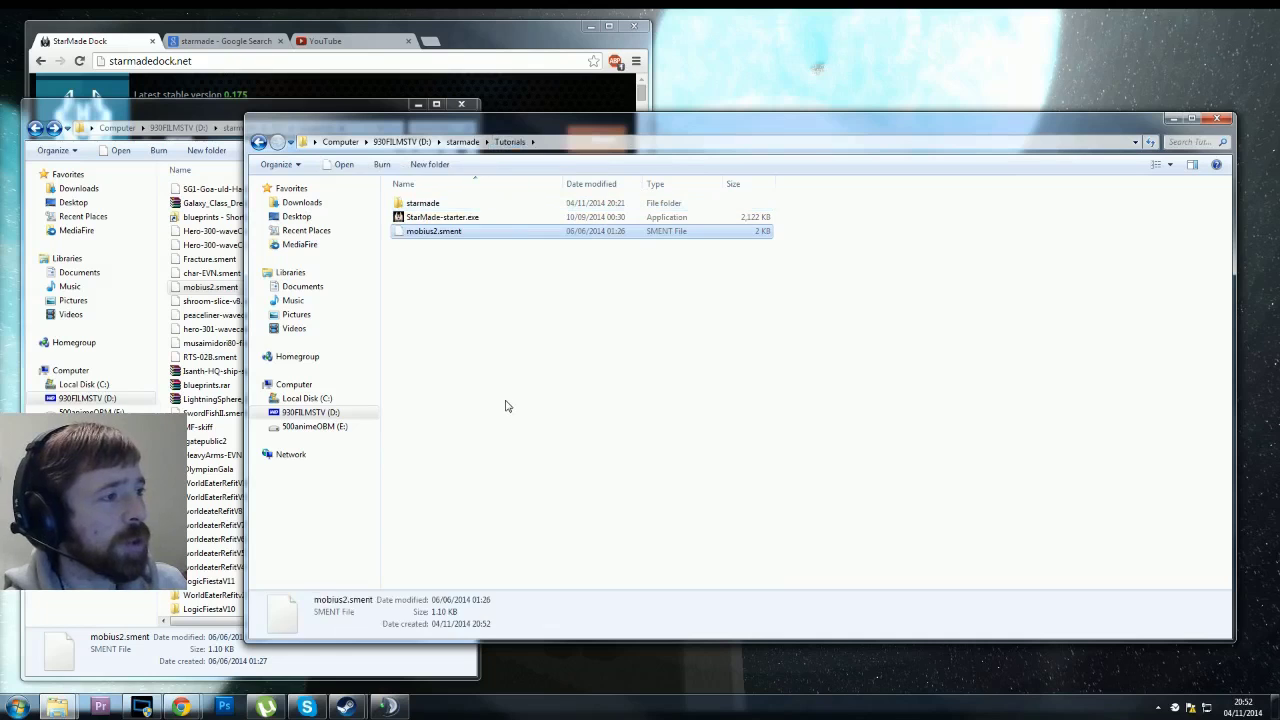
{"action": "left_click", "coordinate": [483, 340]}
{"action": "left_click", "coordinate": [432, 218]}
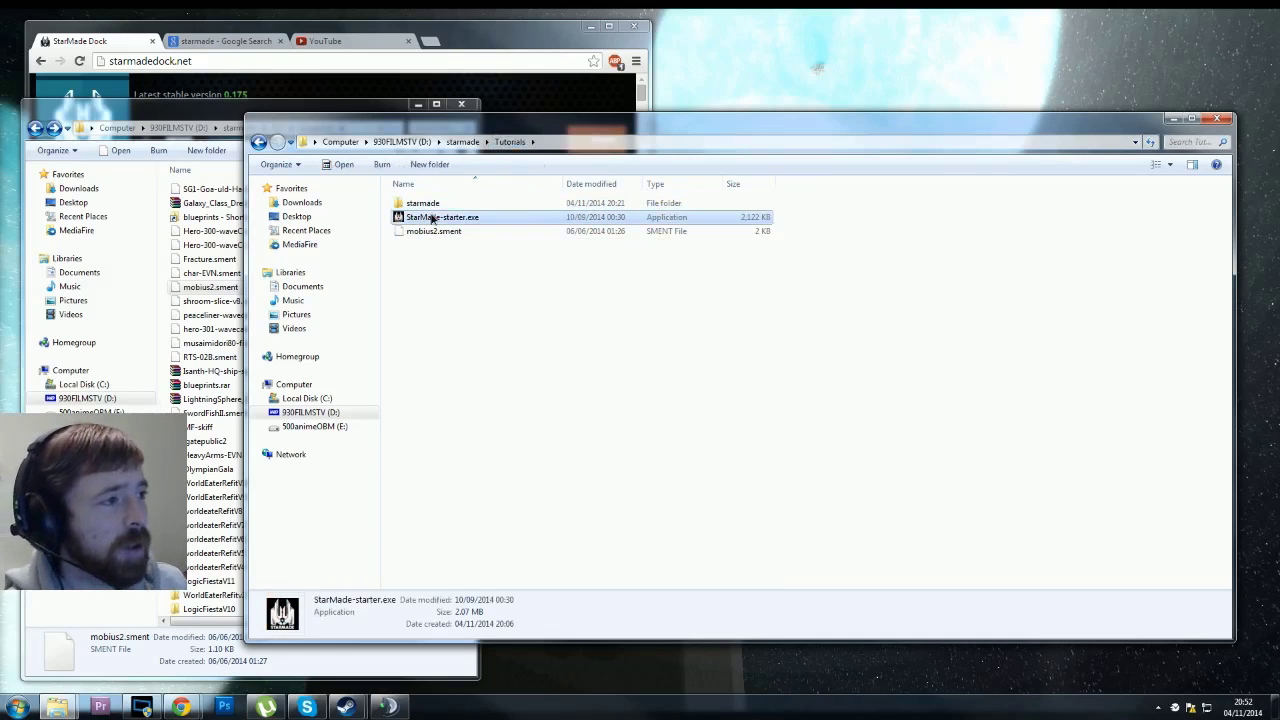
{"action": "double_click", "coordinate": [434, 220]}
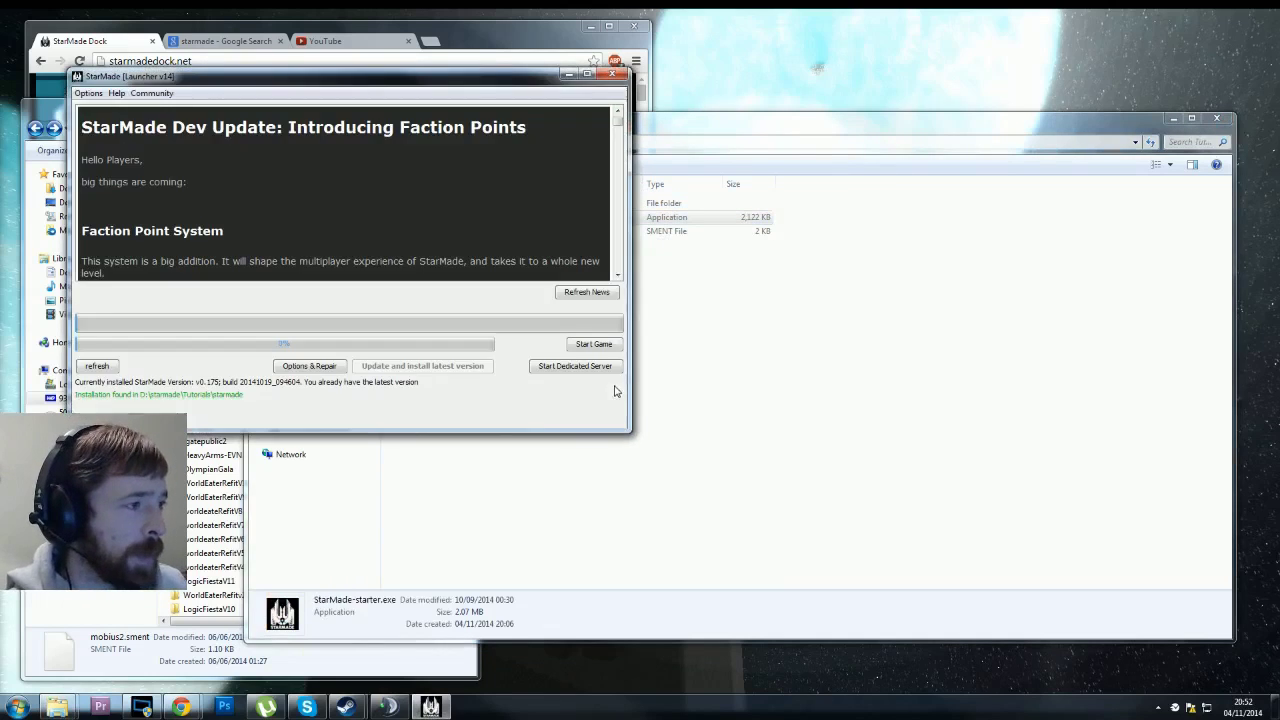
- Start the game, open Tools > Ship Catalog Manager and export WorldEaterRefitV10 to a file
{"action": "left_click", "coordinate": [583, 347]}
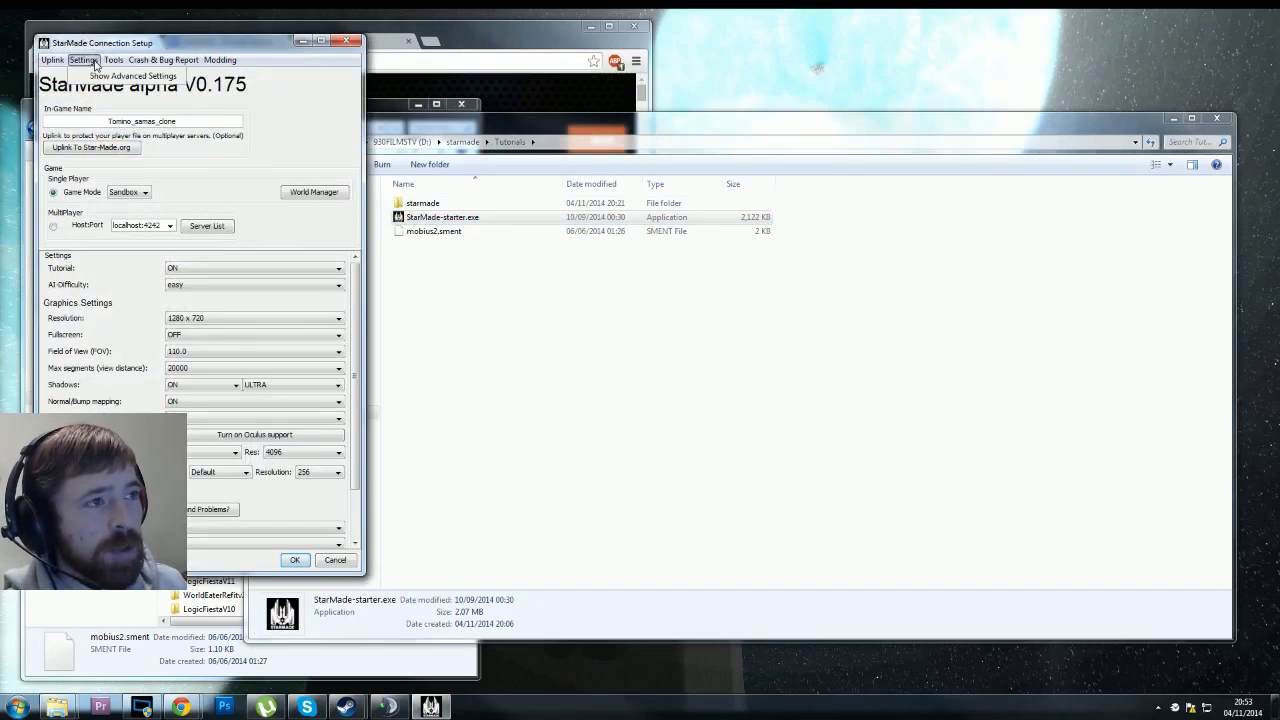
{"action": "left_click", "coordinate": [109, 61]}
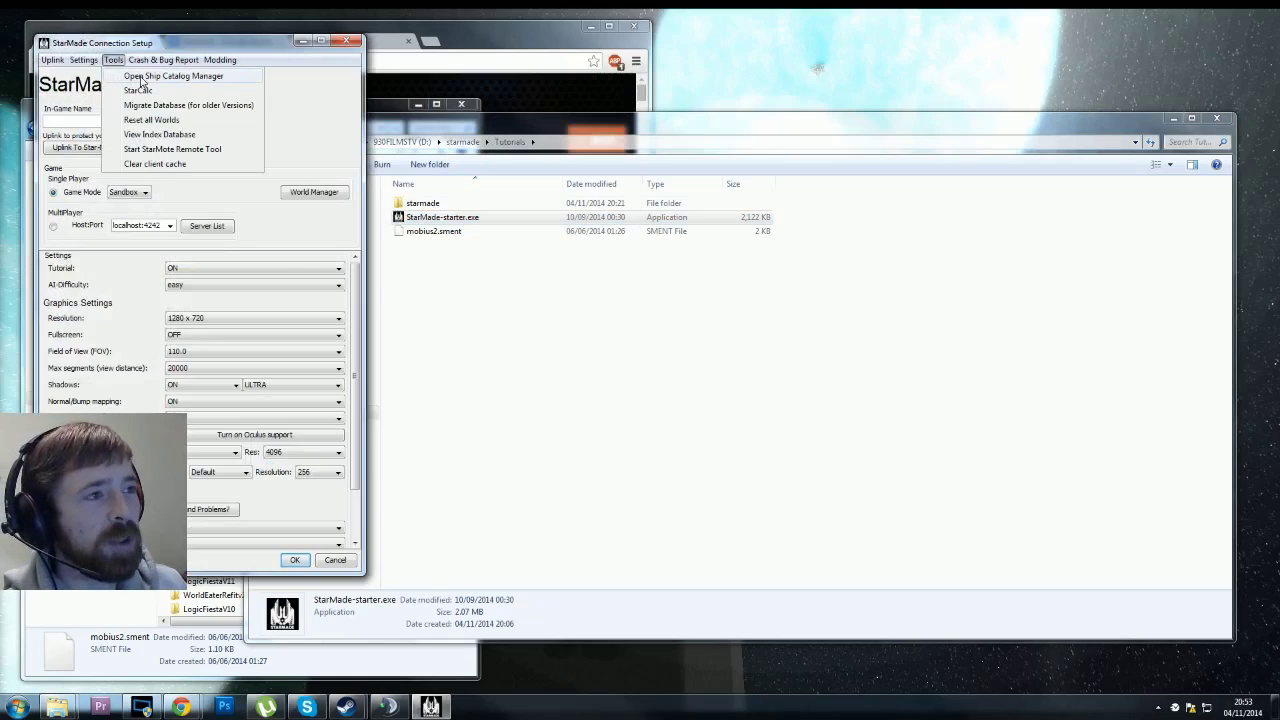
{"action": "left_click", "coordinate": [142, 78]}
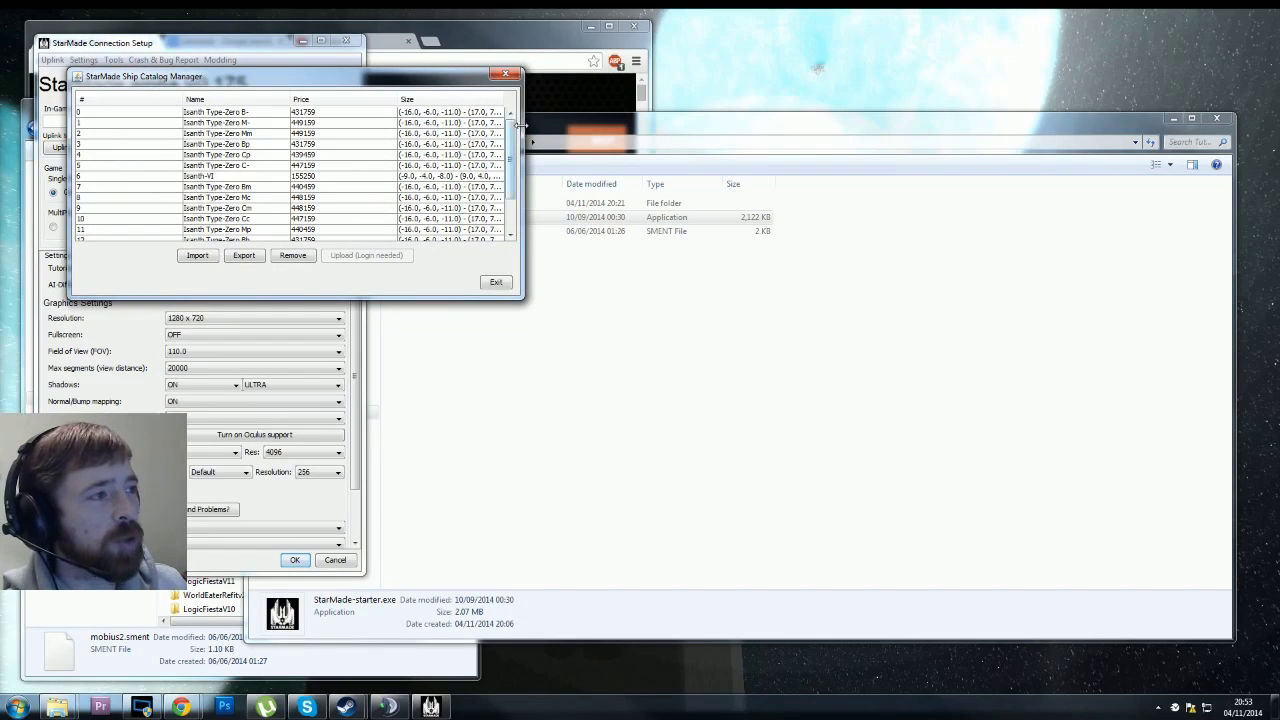
{"action": "scroll", "coordinate": [510, 160], "scroll_direction": "down", "scroll_amount": 2}
{"action": "left_click", "coordinate": [214, 235]}
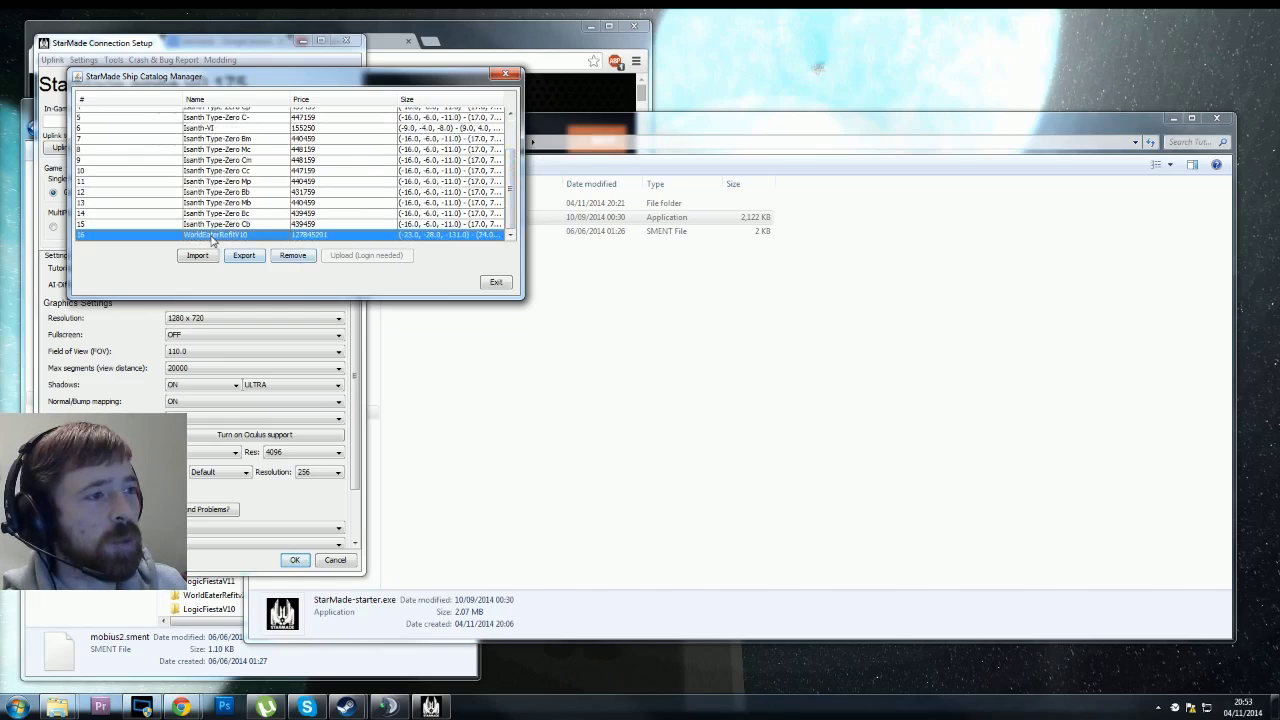
{"action": "left_click", "coordinate": [243, 257]}
{"action": "left_click", "coordinate": [277, 323]}
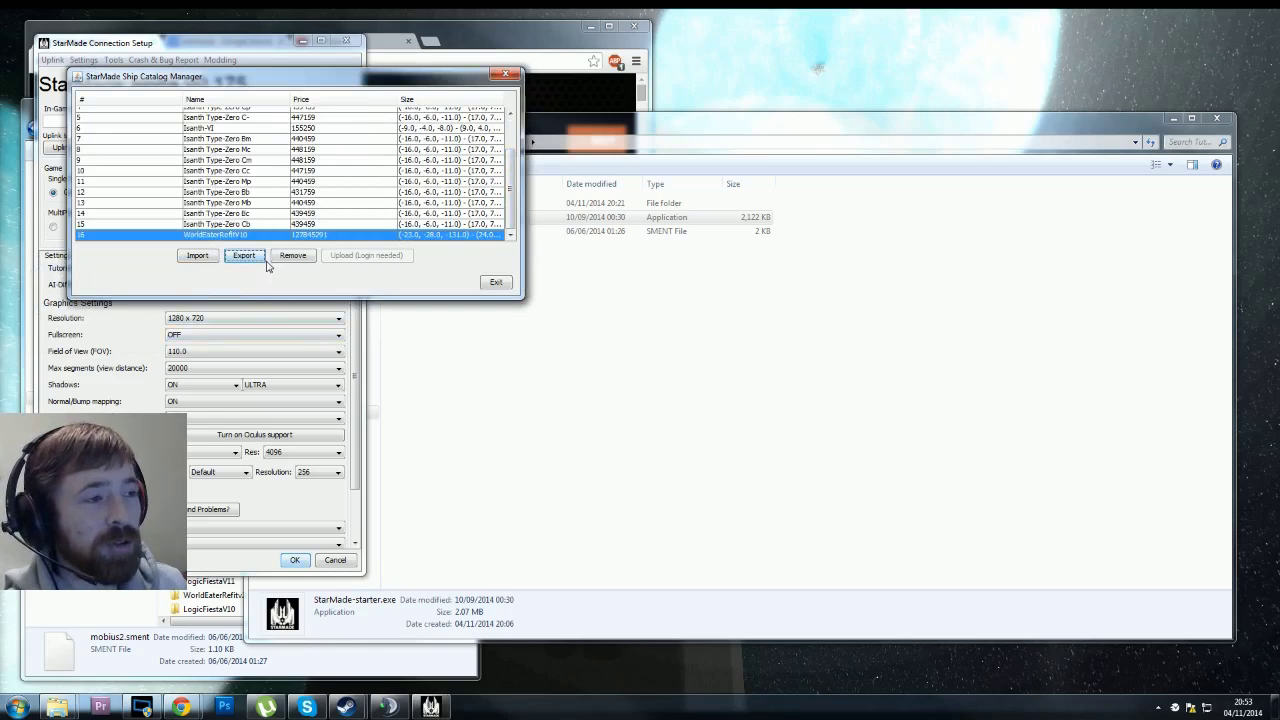
- Import mobius2.sment from Tutorials, check its new entry, then close the manager and connection setup
{"action": "left_click", "coordinate": [195, 256]}
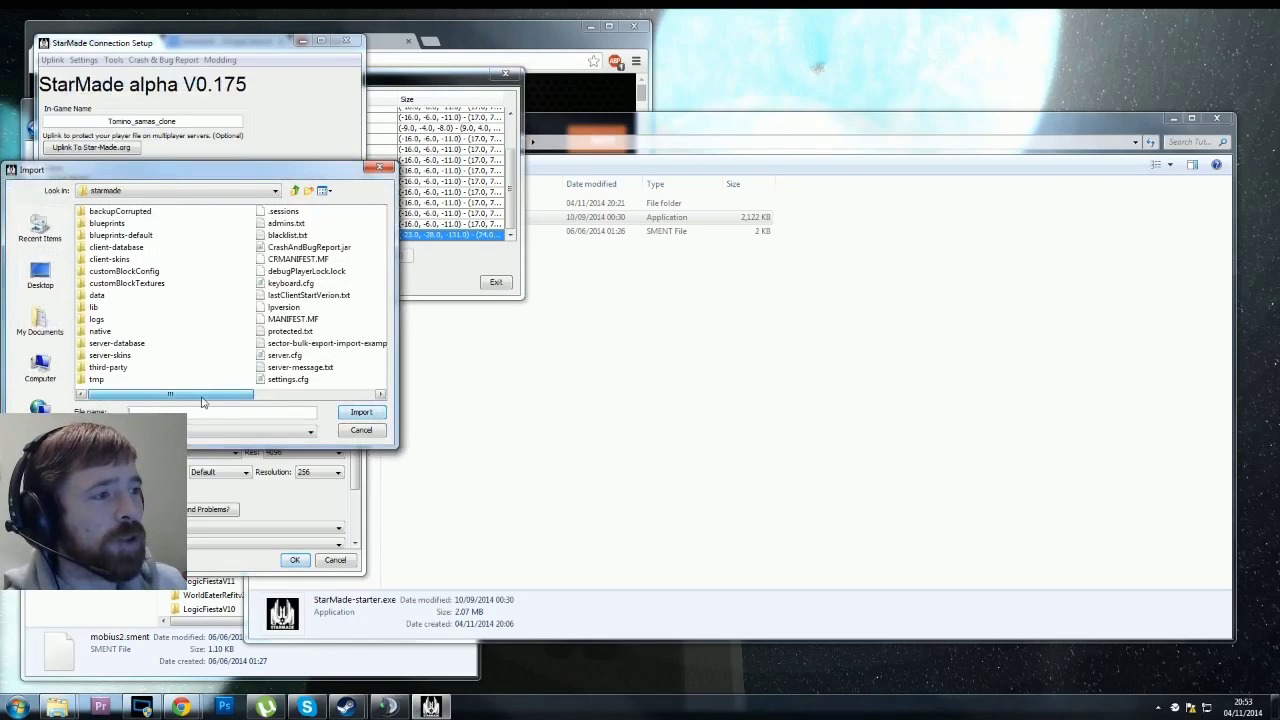
{"action": "left_click", "coordinate": [294, 191]}
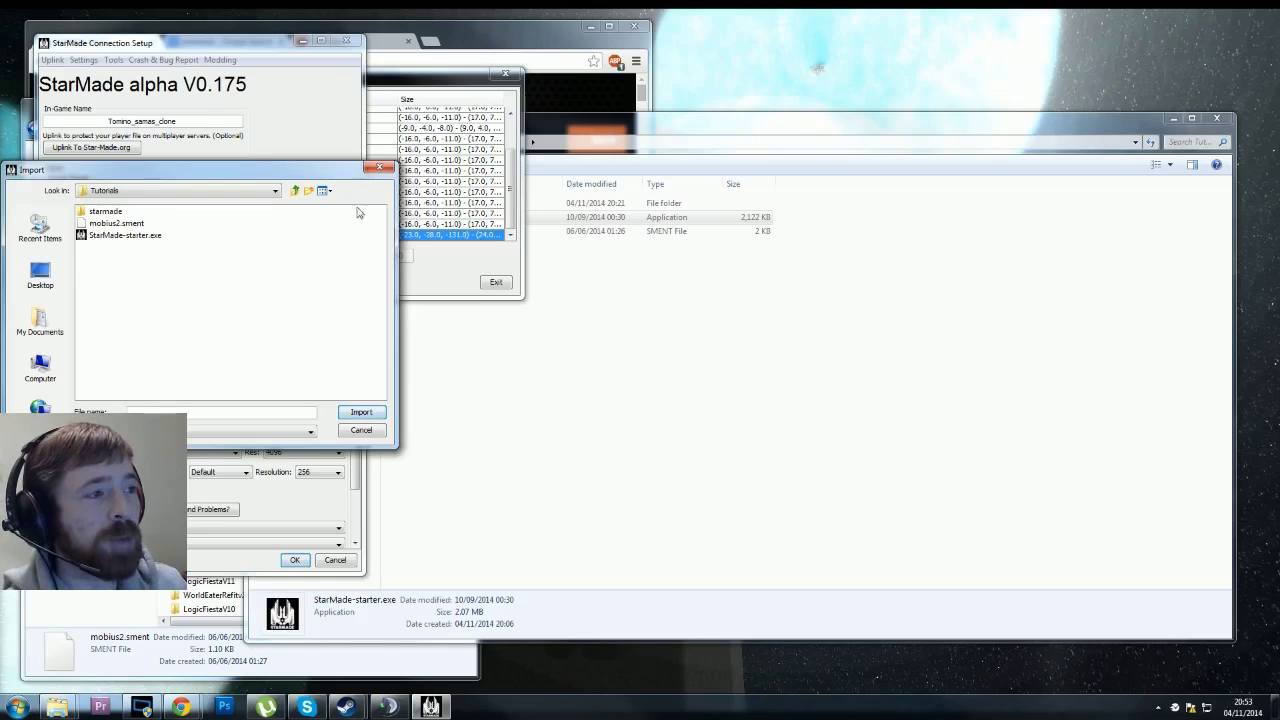
{"action": "left_click", "coordinate": [120, 223]}
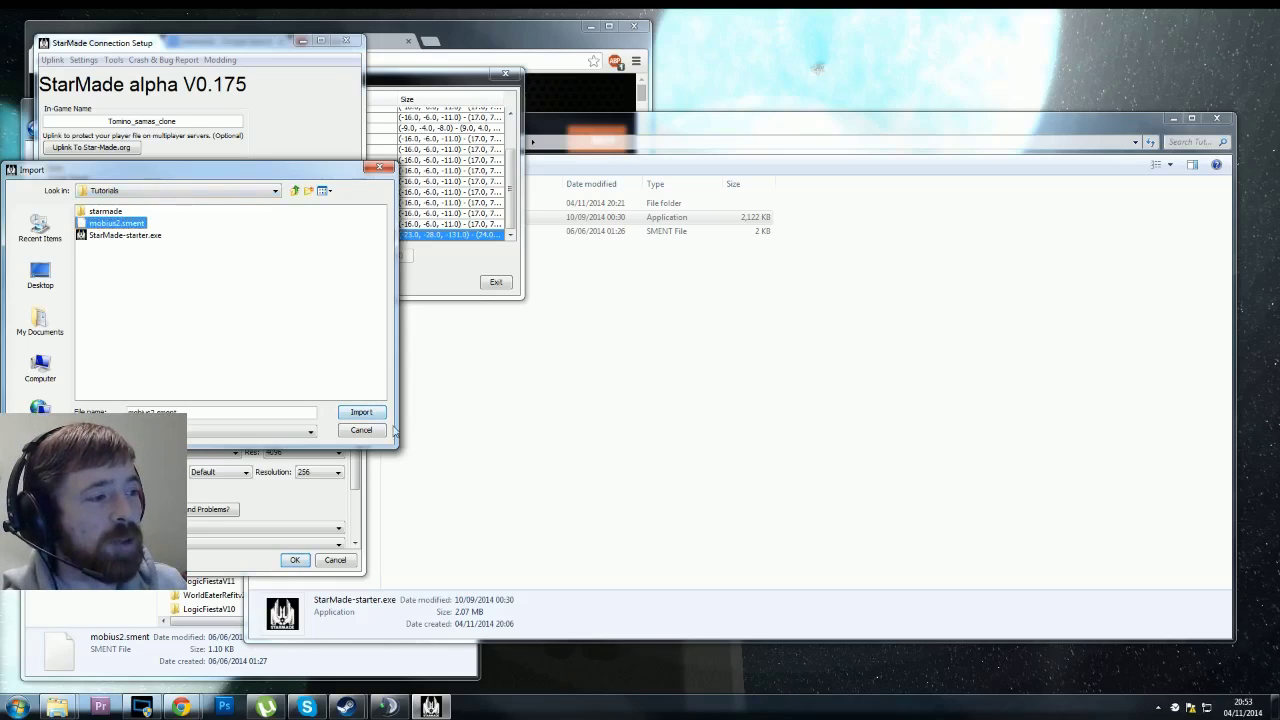
{"action": "left_click", "coordinate": [352, 414]}
{"action": "scroll", "coordinate": [514, 191], "scroll_direction": "down", "scroll_amount": 2}
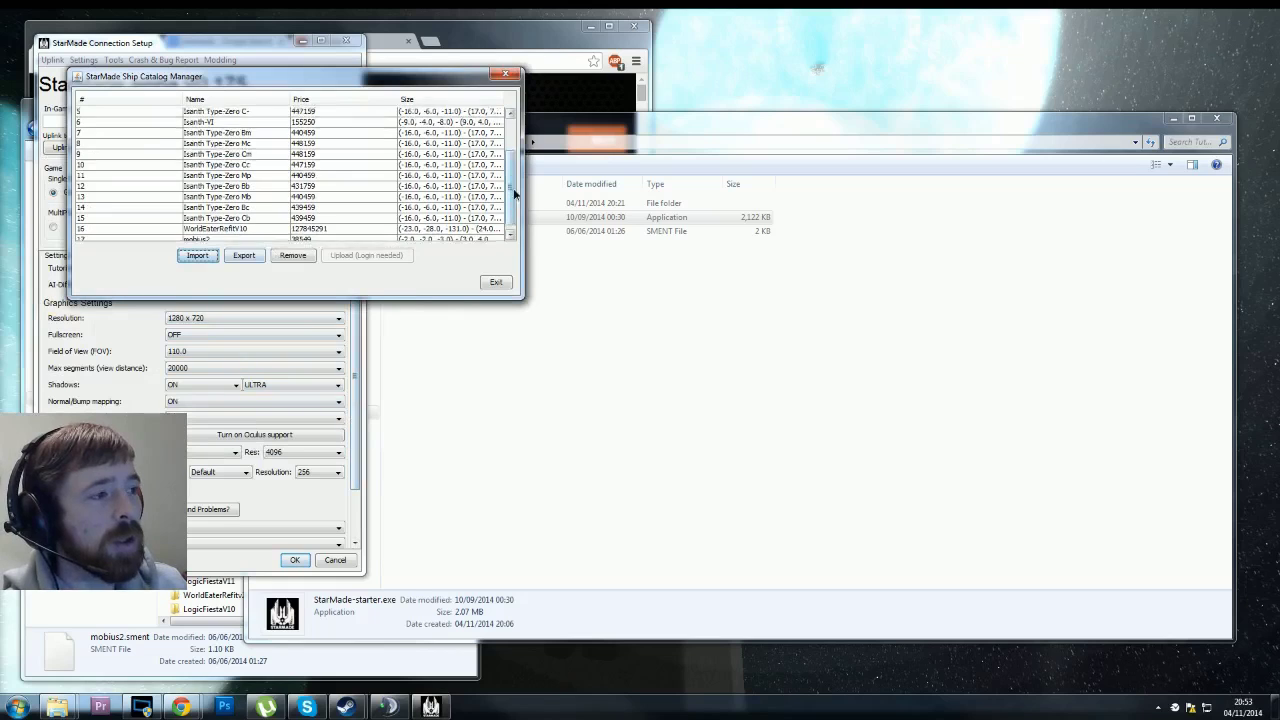
{"action": "left_click", "coordinate": [205, 235]}
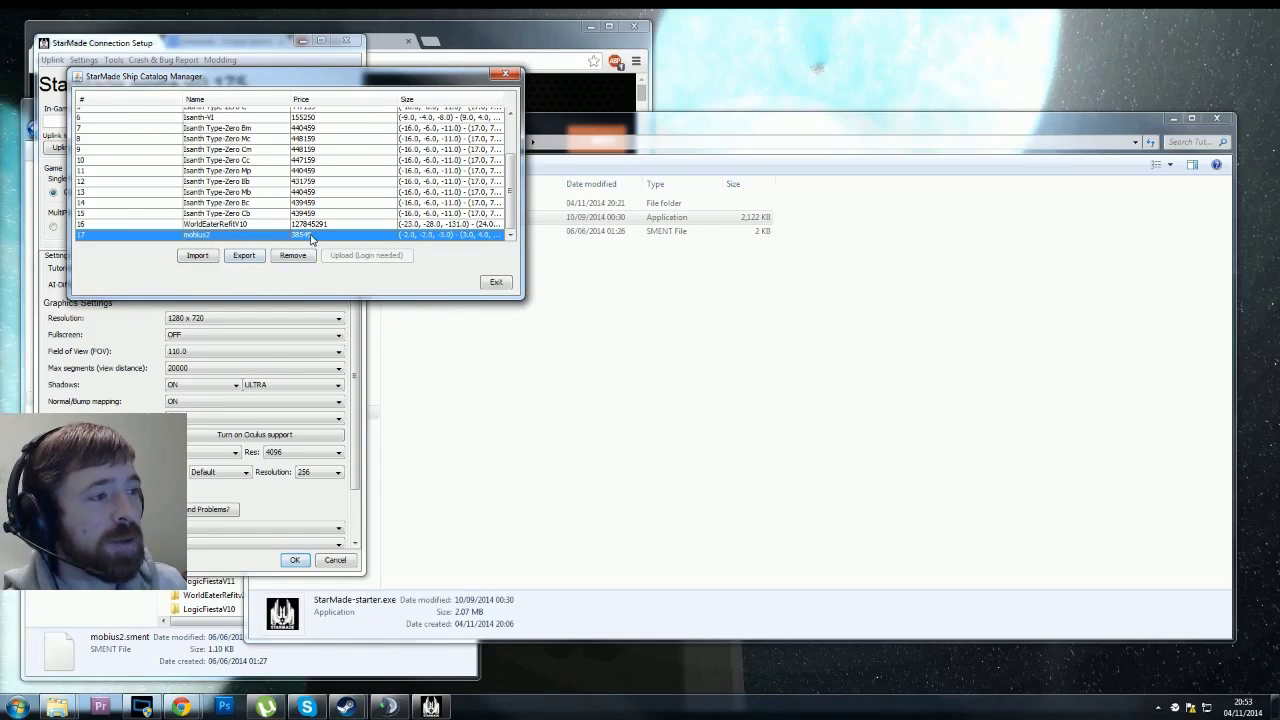
{"action": "left_click", "coordinate": [494, 283]}
{"action": "left_click", "coordinate": [335, 560]}
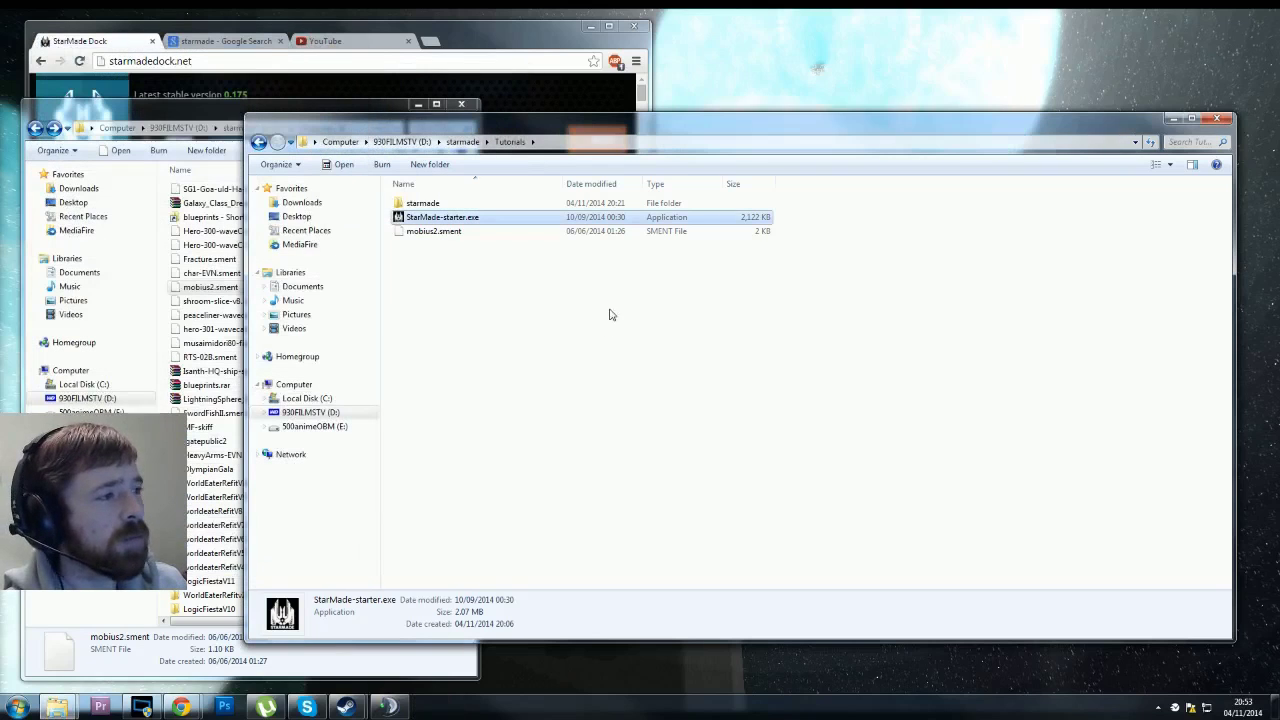
- Verify mobius2, WorldEaterRefitV10 and the exported WorldEaterRefitV10.sment (291 KB), then enlarge the StarMade Dock browser
{"action": "double_click", "coordinate": [418, 204]}
{"action": "double_click", "coordinate": [424, 218]}
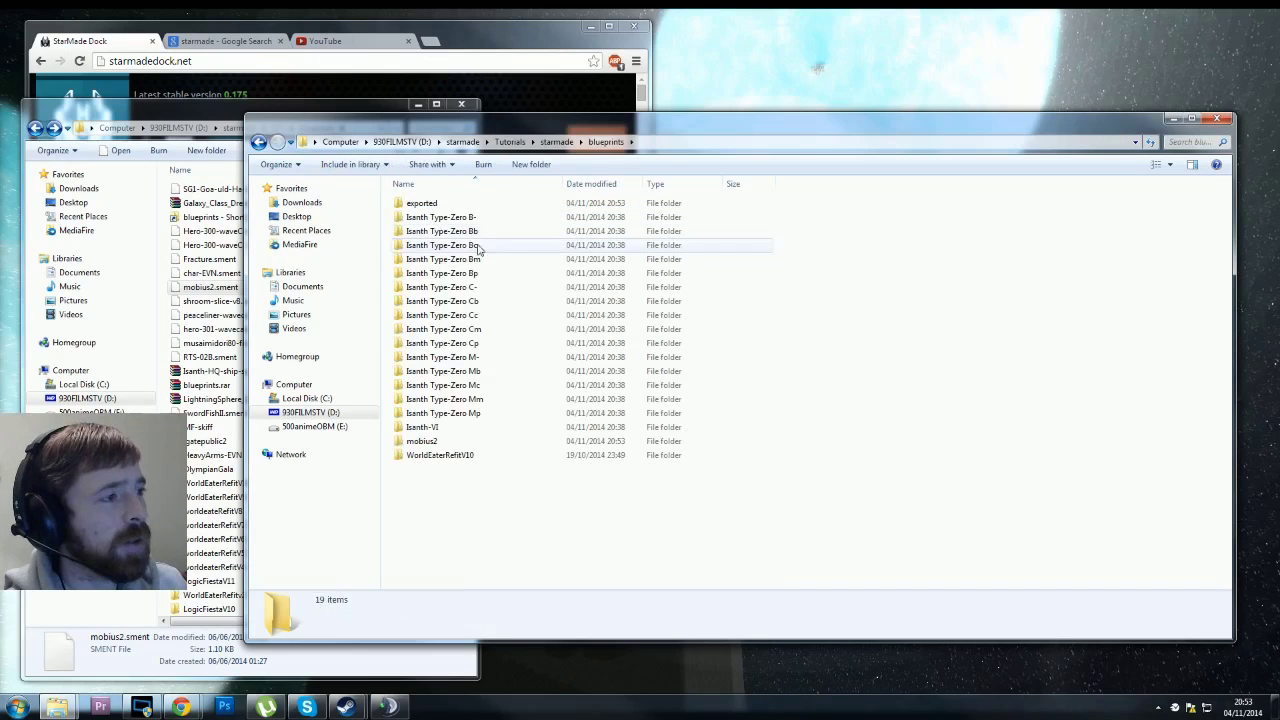
{"action": "left_click", "coordinate": [430, 443]}
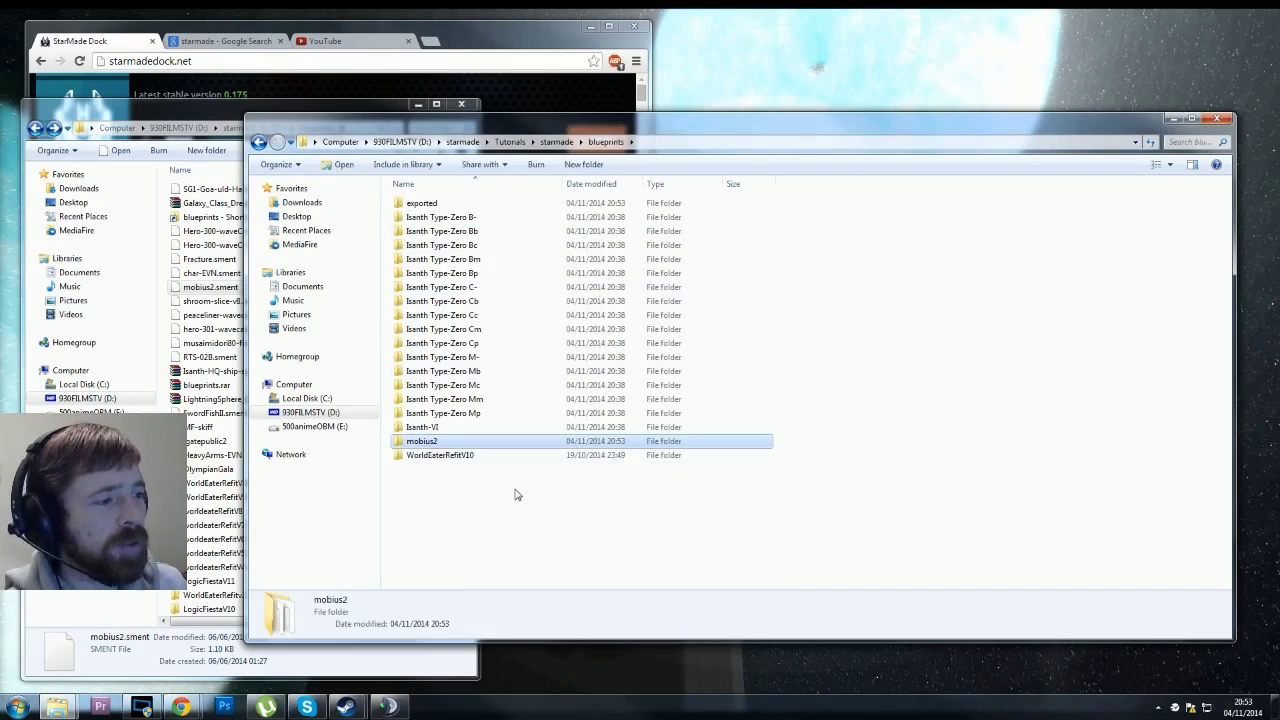
{"action": "left_click", "coordinate": [427, 460]}
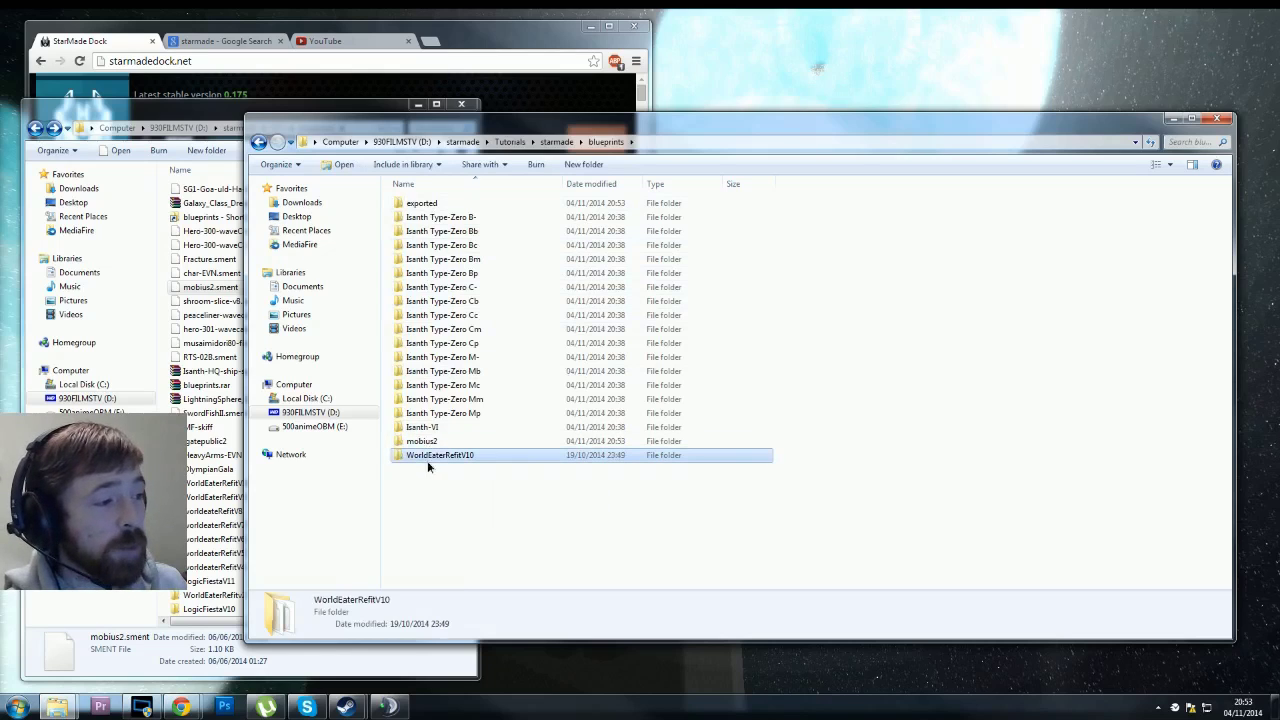
{"action": "double_click", "coordinate": [449, 206]}
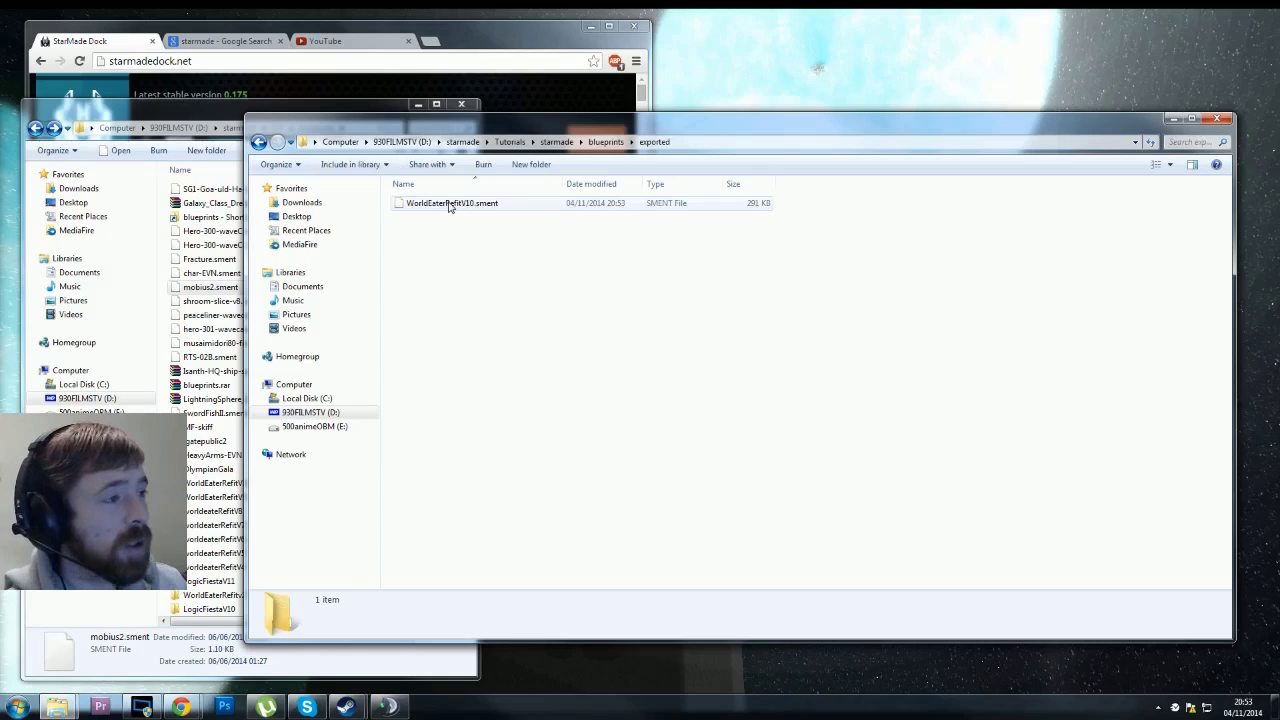
{"action": "left_click", "coordinate": [449, 206]}
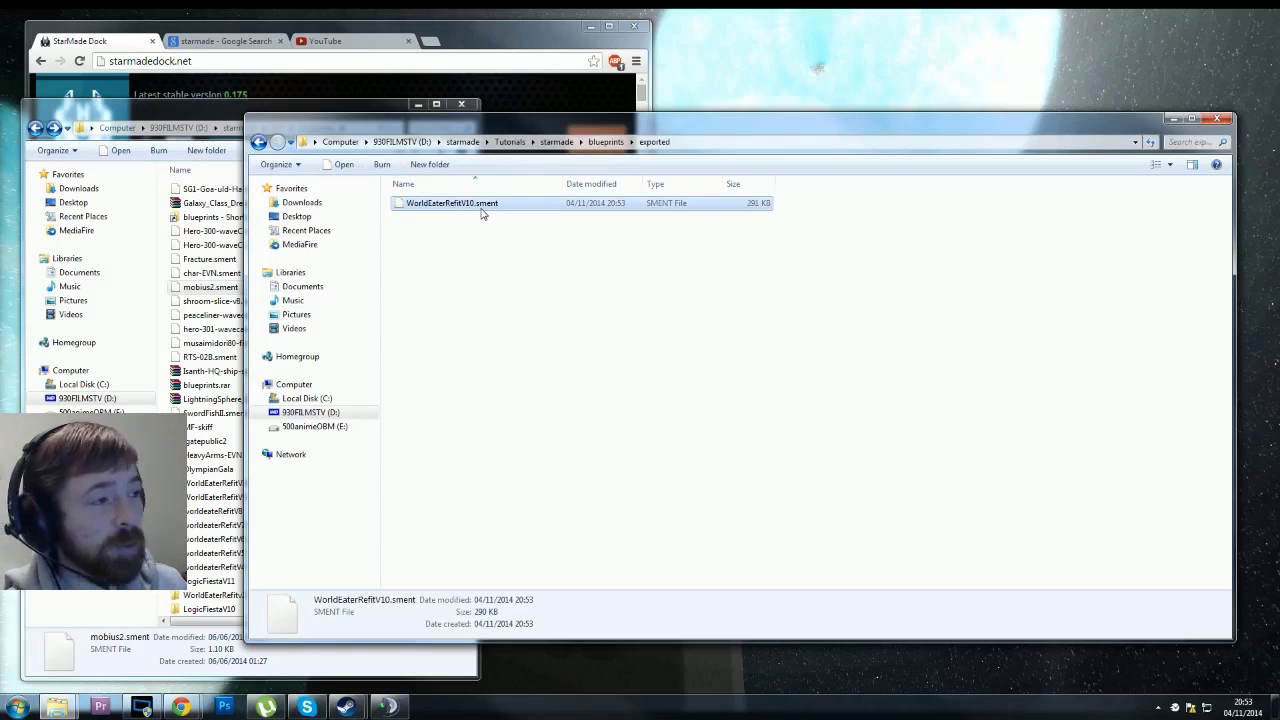
{"action": "left_click", "coordinate": [472, 244]}
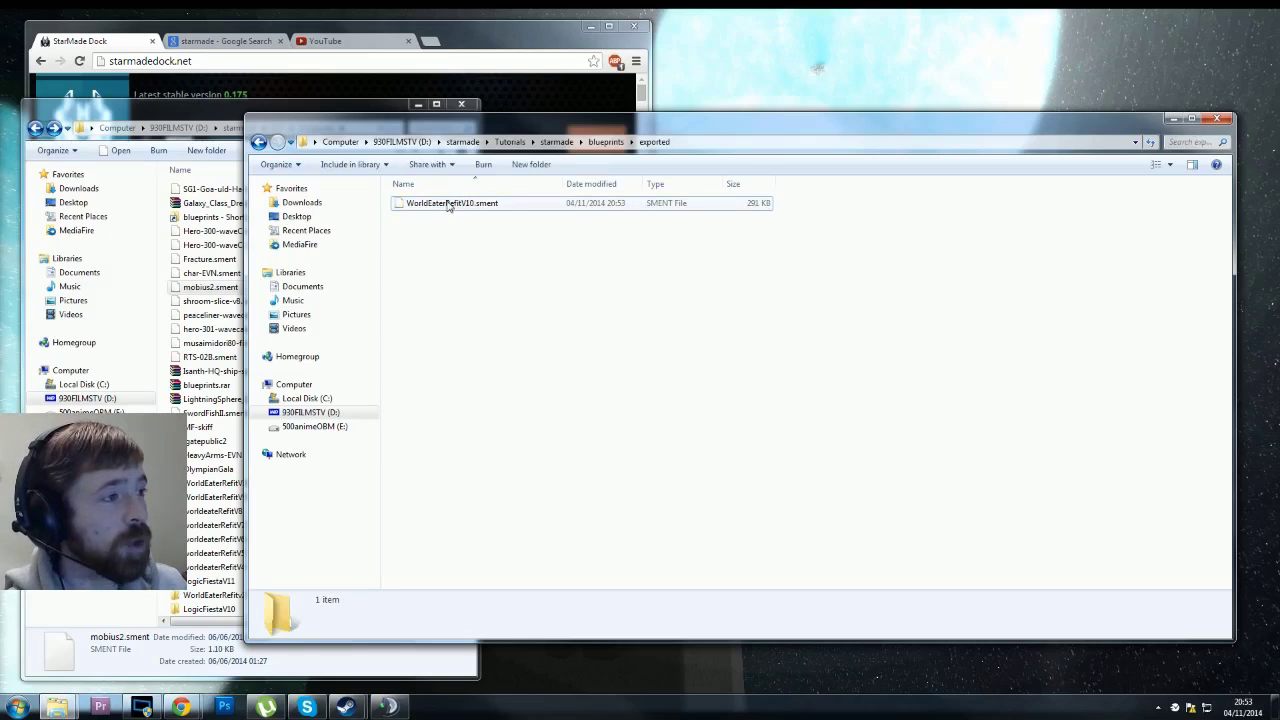
{"action": "left_click", "coordinate": [449, 206]}
{"action": "left_click", "coordinate": [101, 43]}
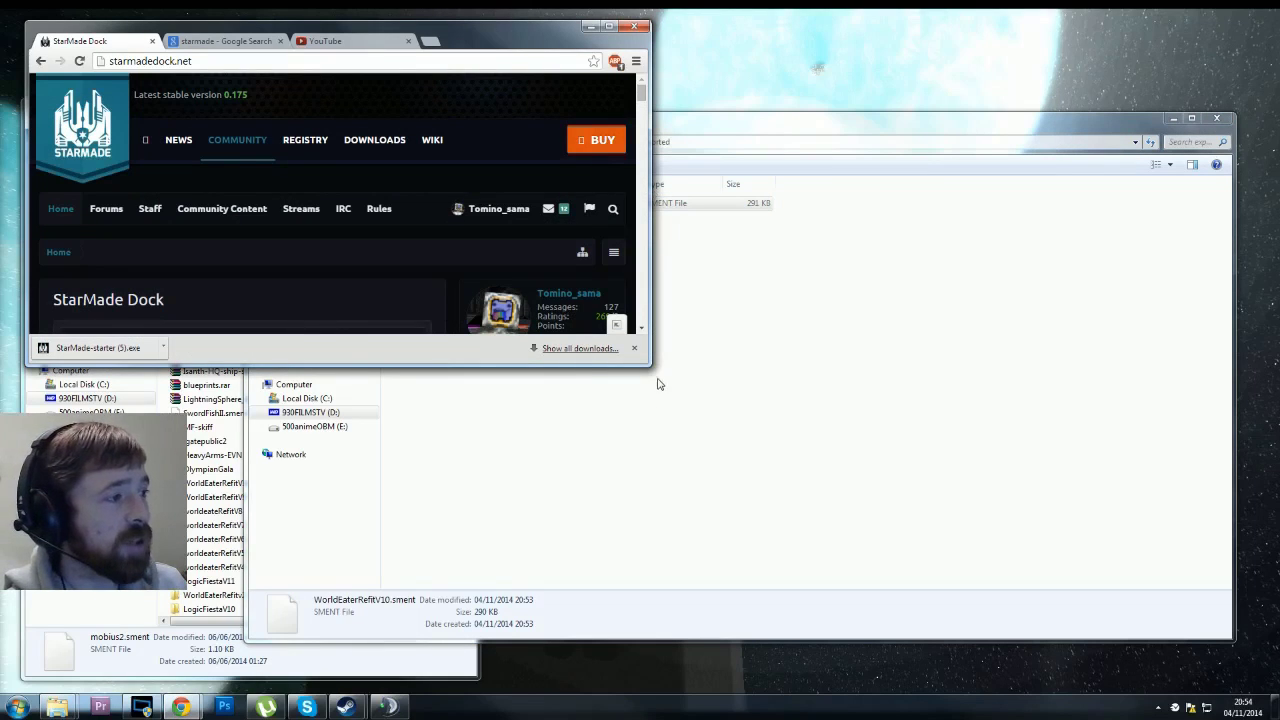
{"action": "left_click_drag", "start_coordinate": [646, 366], "coordinate": [910, 640]}
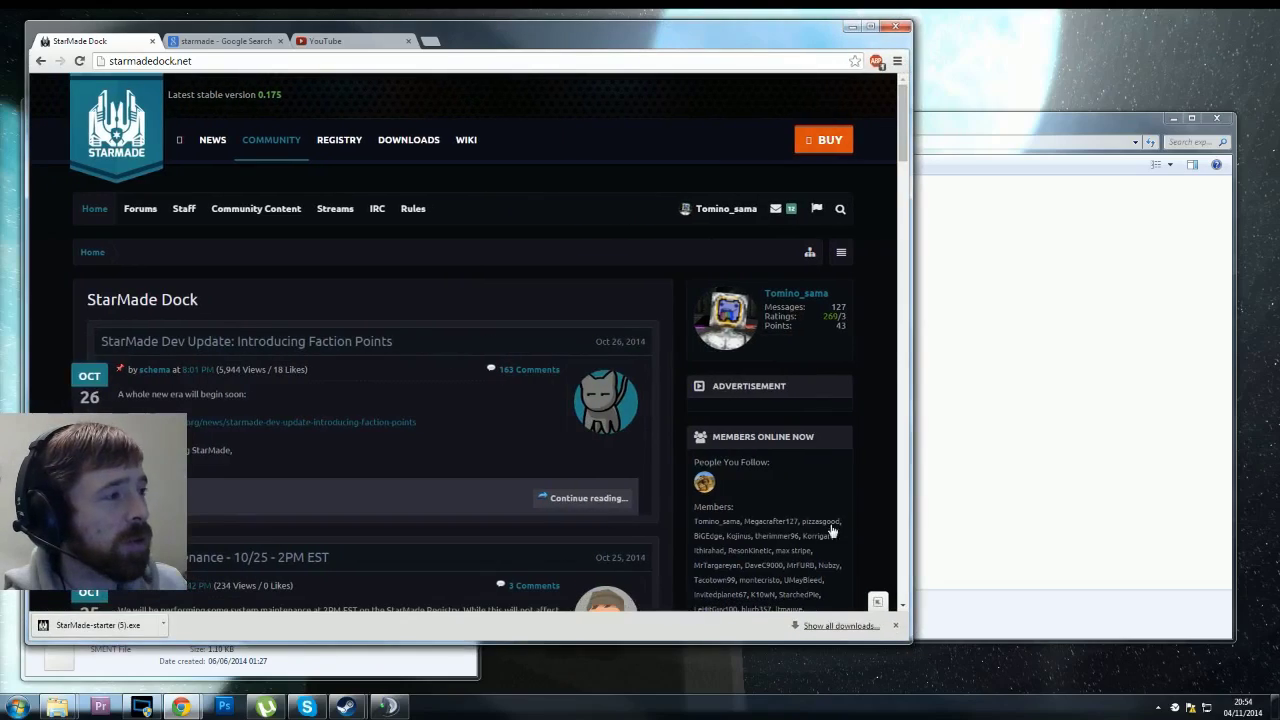